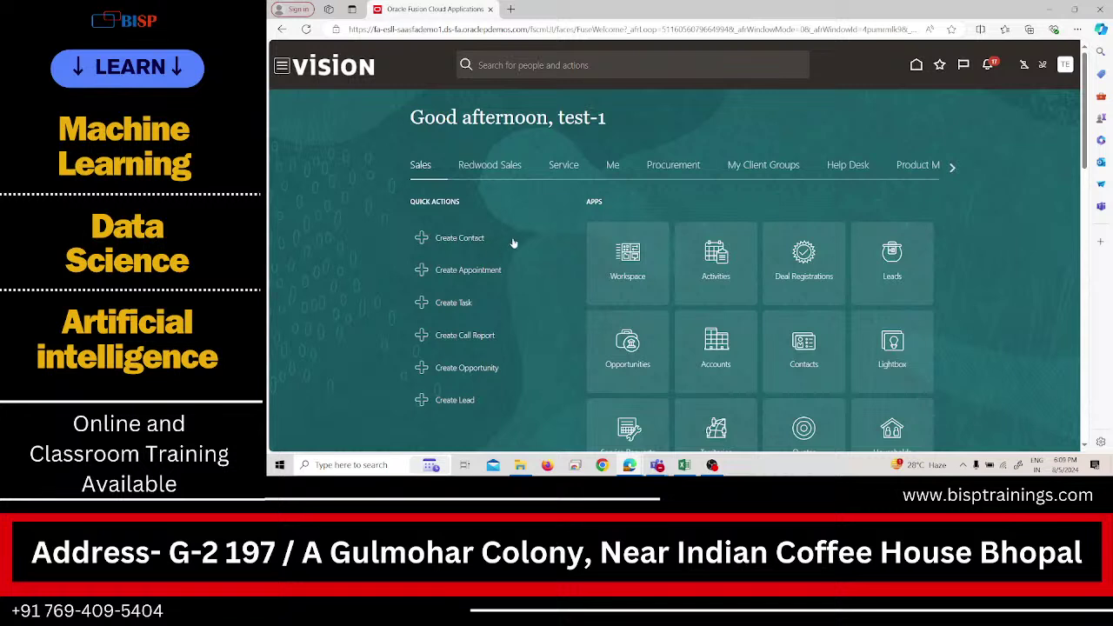
Switch the Vision home page to the Procurement tab to show the Suppliers app.
{"action": "left_click", "coordinate": [678, 167]}
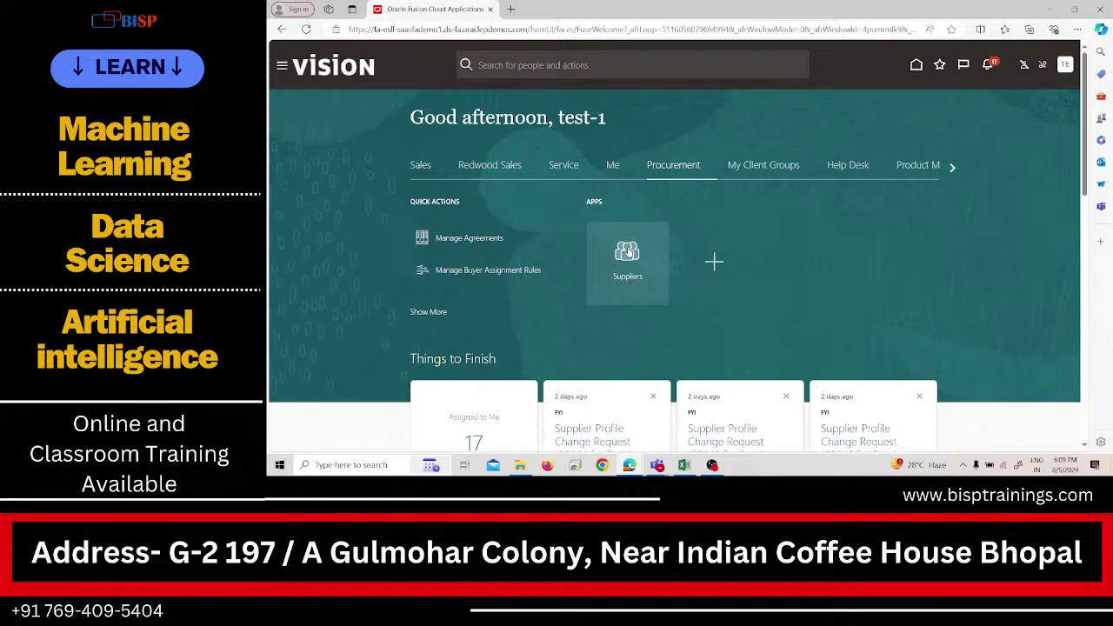
Go from the Suppliers work area to the Manage Suppliers search page.
{"action": "left_click", "coordinate": [628, 253]}
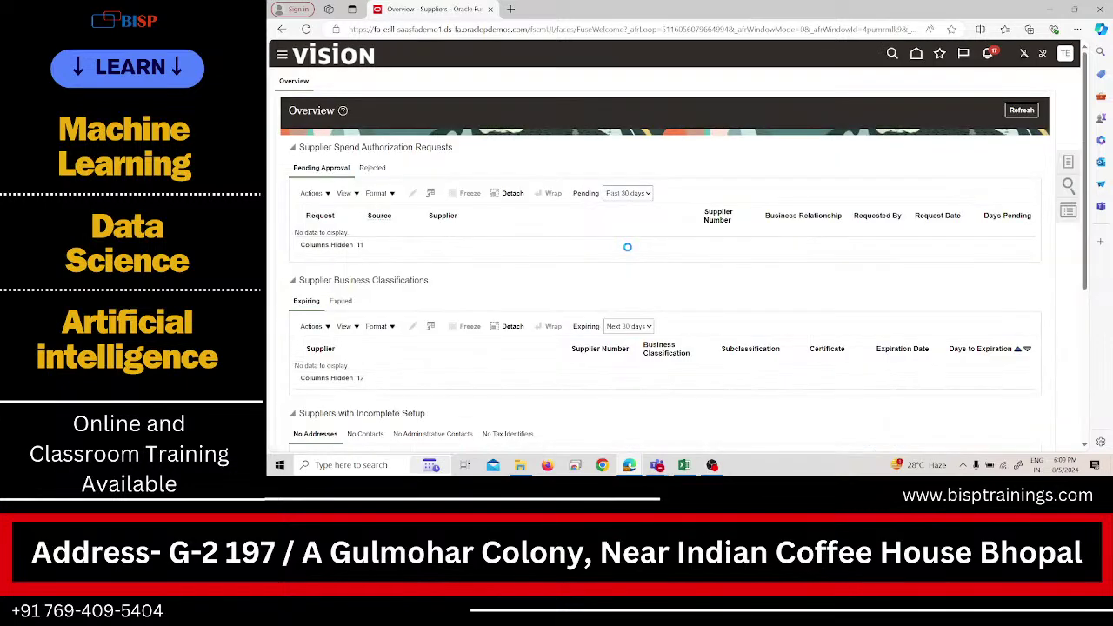
{"action": "left_click", "coordinate": [1068, 162]}
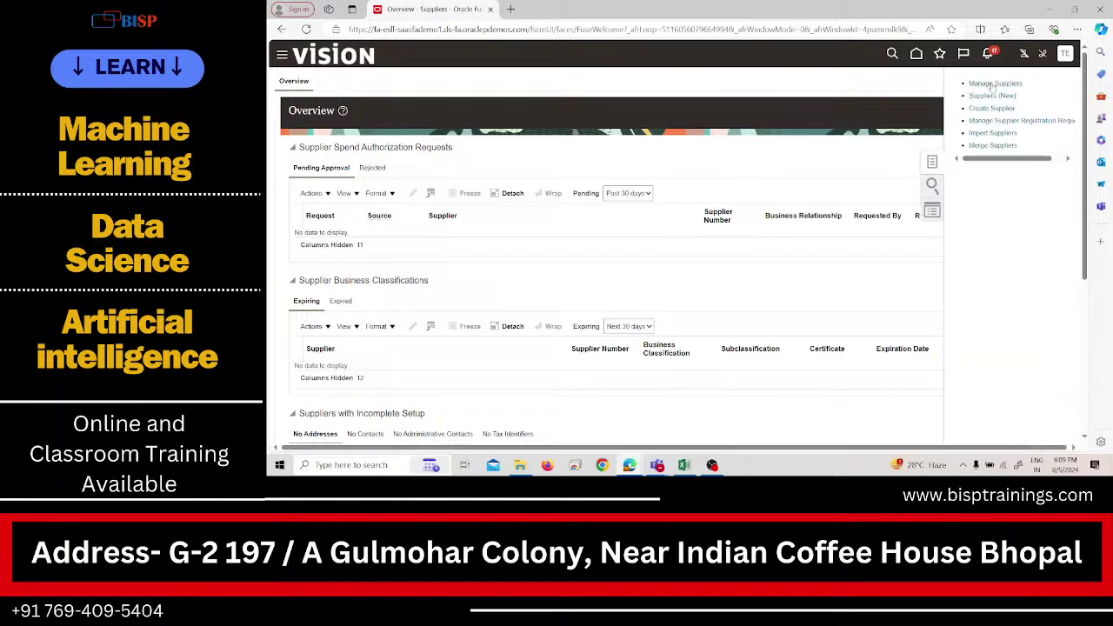
{"action": "left_click", "coordinate": [991, 83]}
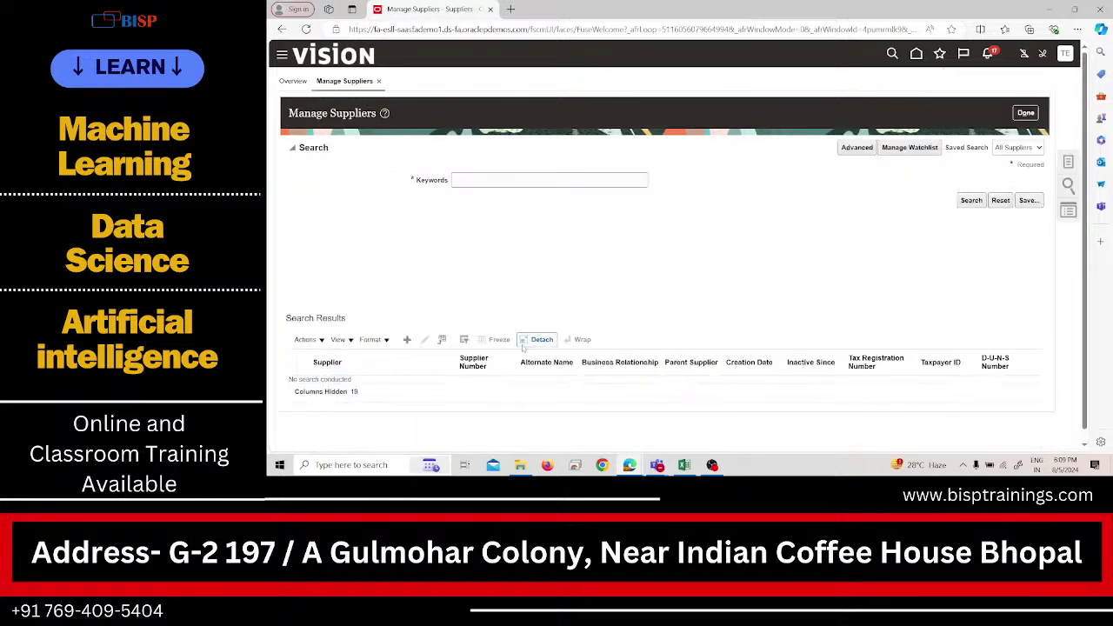
Search suppliers by the keyword 'test' and open Test-1 Supplier (number 1477).
{"action": "scroll", "coordinate": [523, 358], "scroll_direction": "down", "scroll_amount": 1}
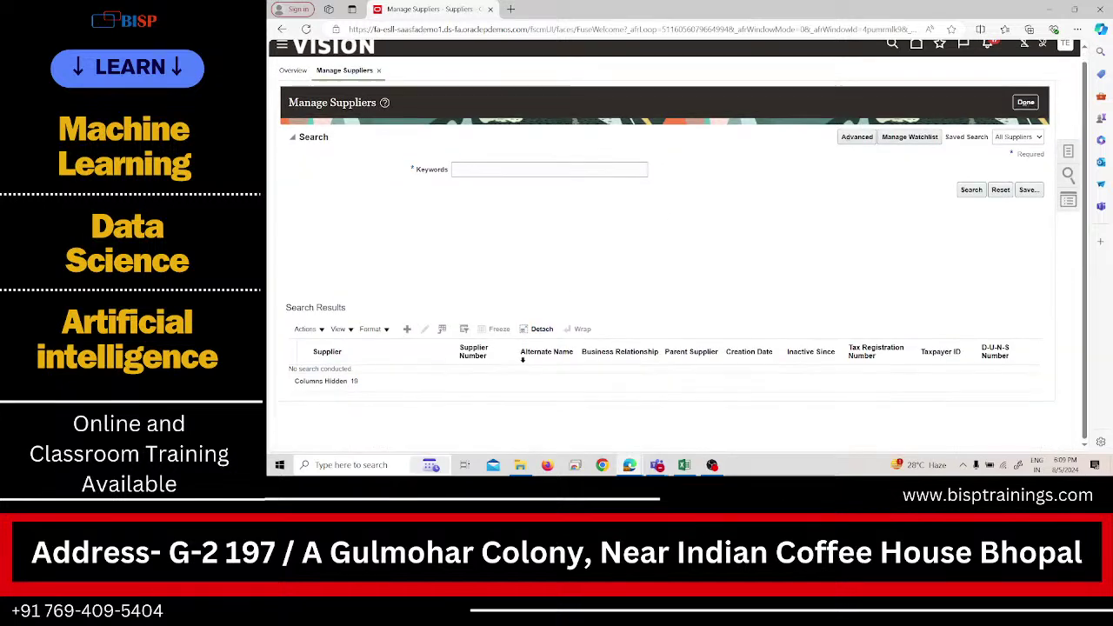
{"action": "left_click", "coordinate": [544, 171]}
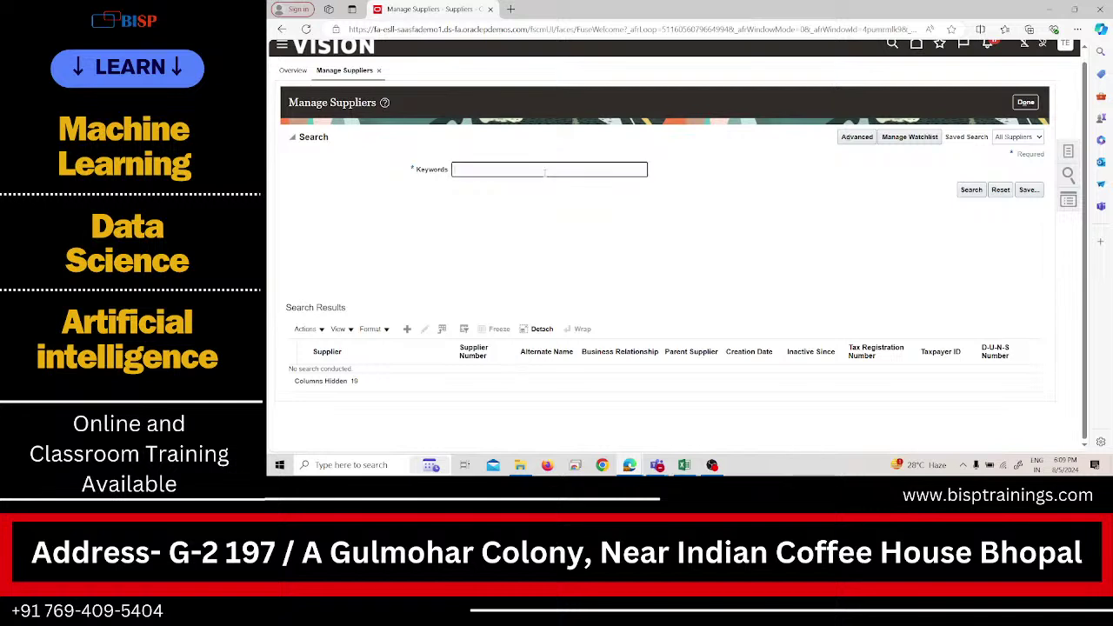
{"action": "type", "text": "test"}
{"action": "key", "text": "Return"}
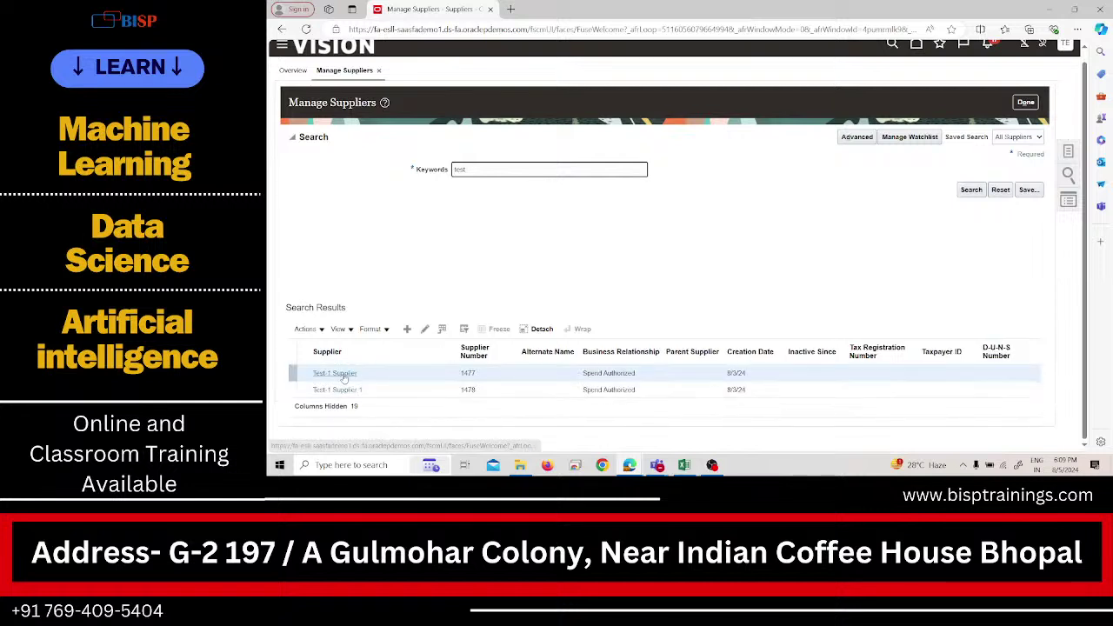
{"action": "left_click", "coordinate": [343, 373]}
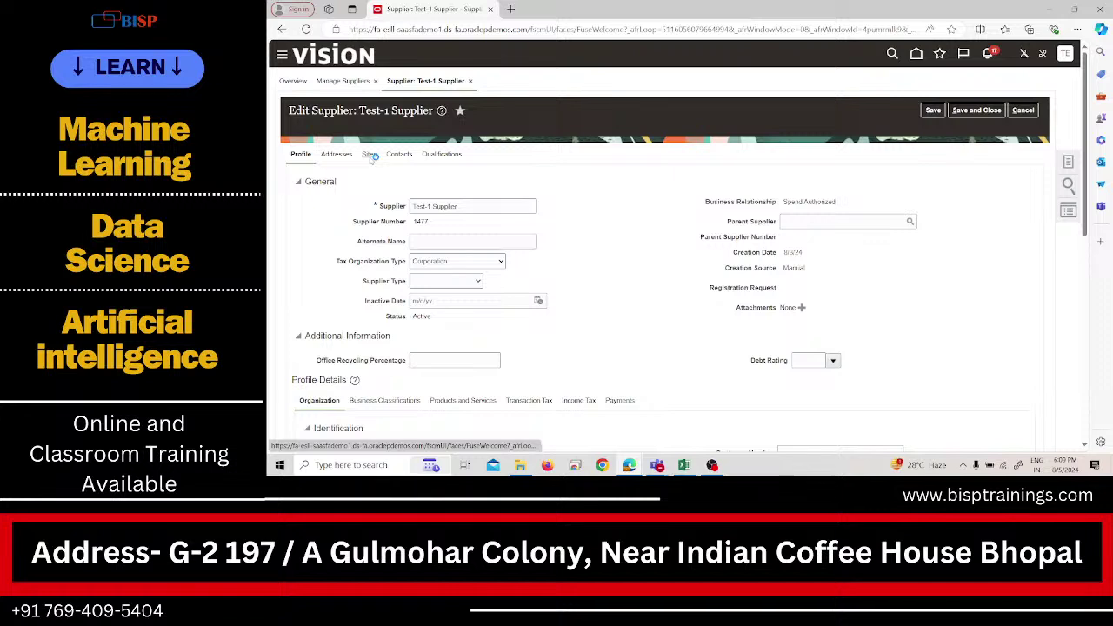
Show the Sites section of Test-1 Supplier, which has no sites yet.
{"action": "left_click", "coordinate": [370, 155]}
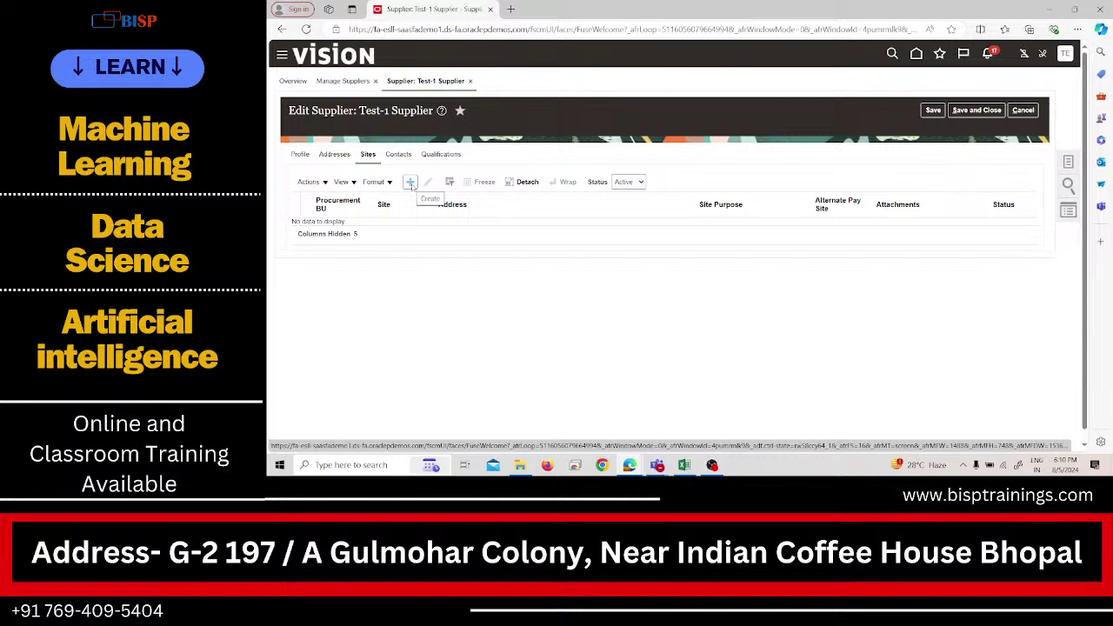
Create a PRA US Business Unit site using the Test-1 Supplier address, with Purchasing and Pay purposes.
{"action": "left_click", "coordinate": [410, 183]}
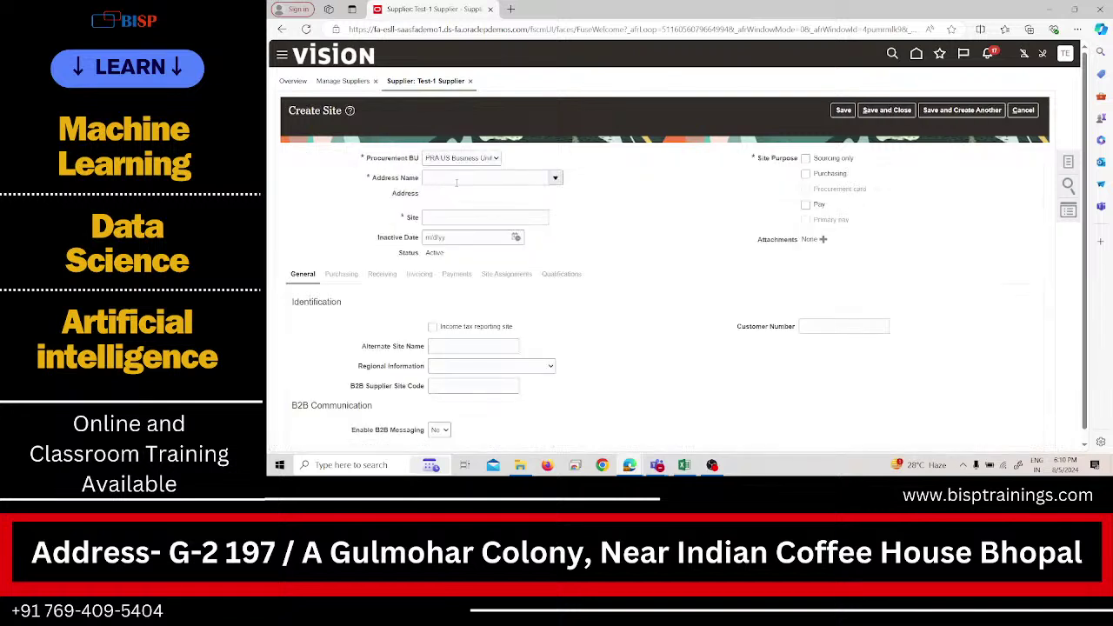
{"action": "left_click", "coordinate": [455, 180]}
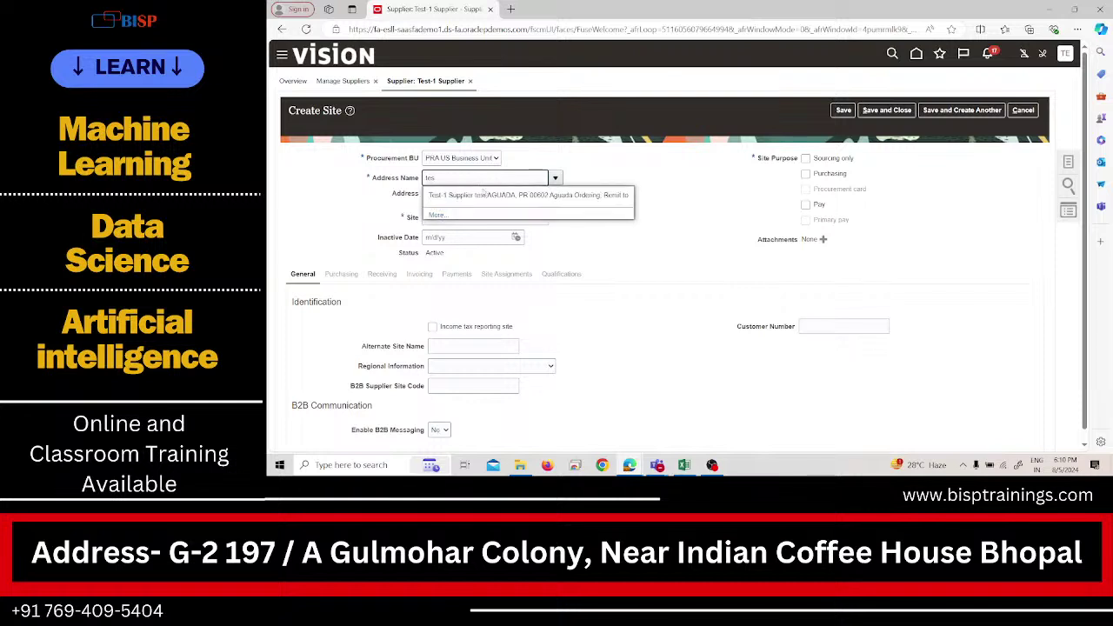
{"action": "left_click", "coordinate": [483, 195]}
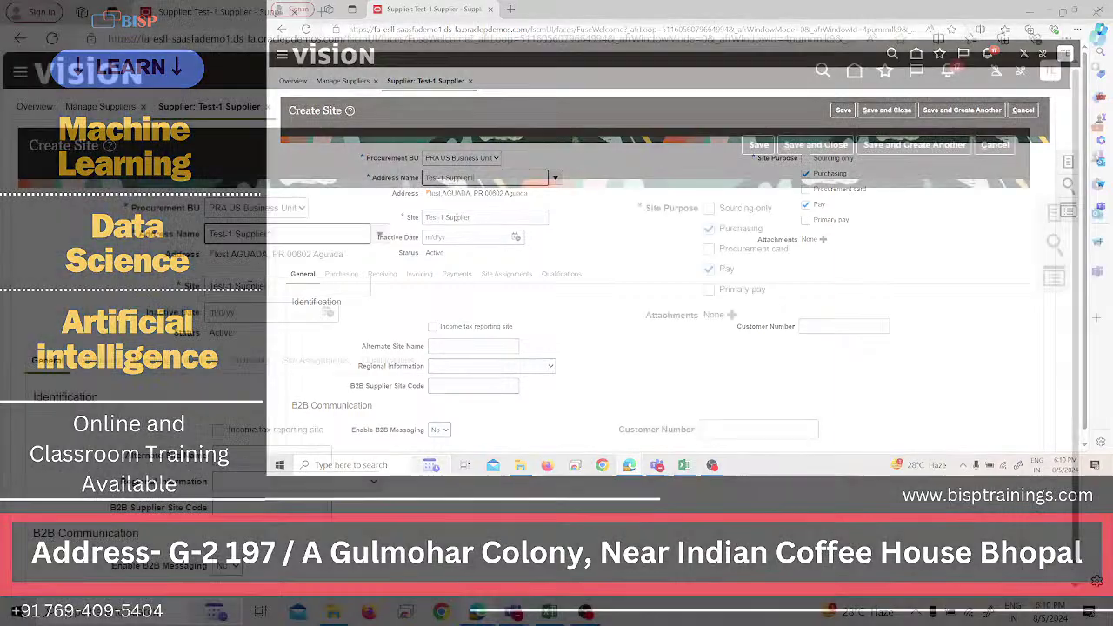
{"action": "type", "text": "1"}
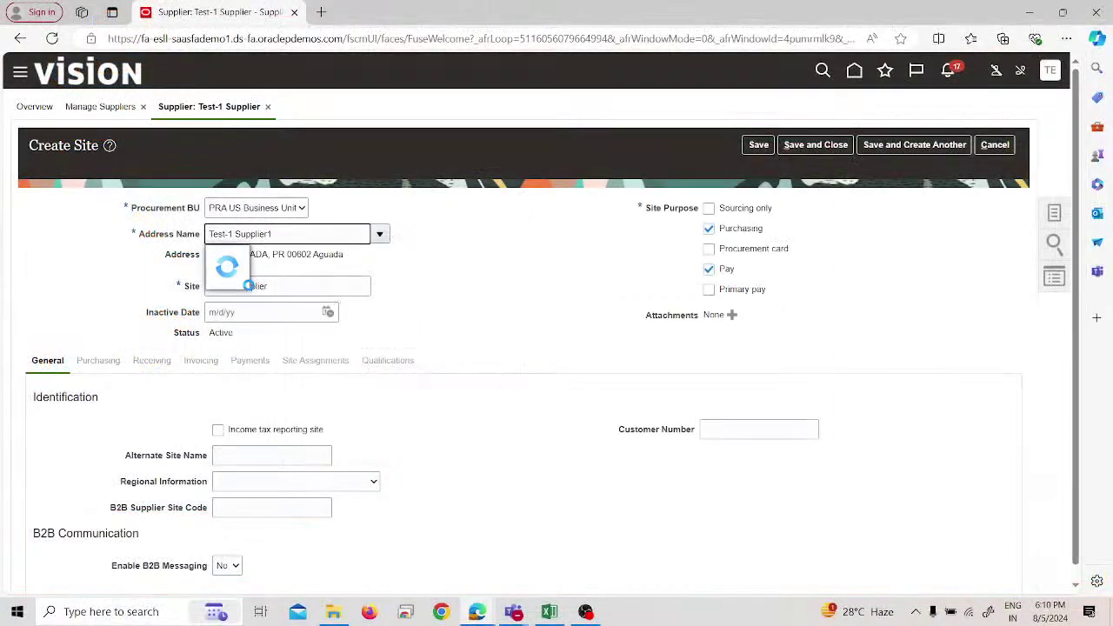
{"action": "key", "text": "BackSpace"}
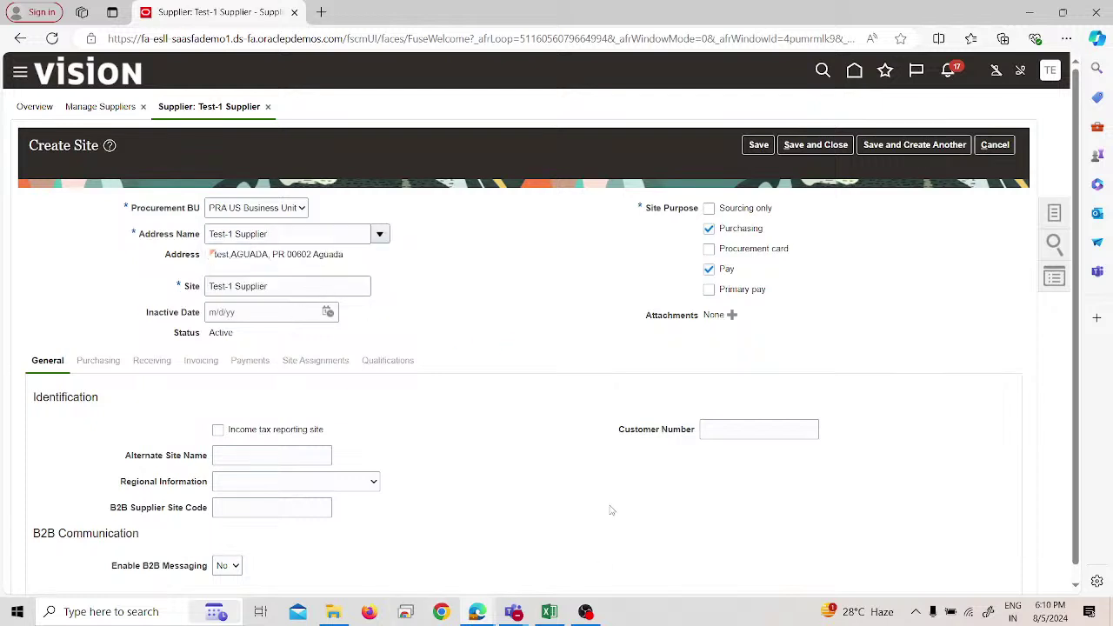
{"action": "key", "text": "alt+Tab"}
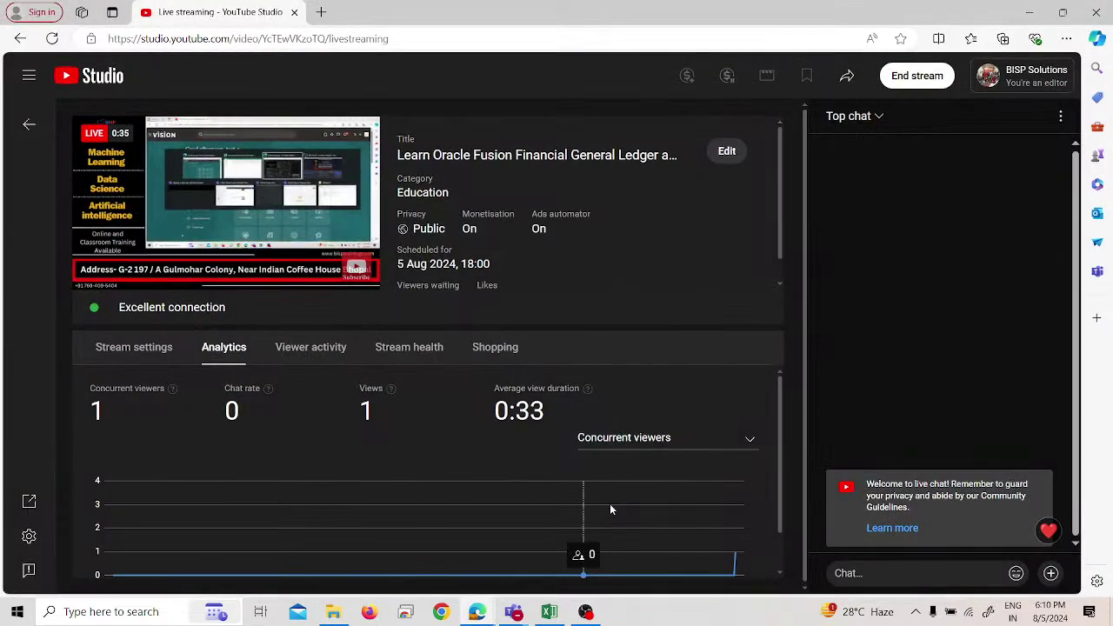
{"action": "key", "text": "alt+Tab"}
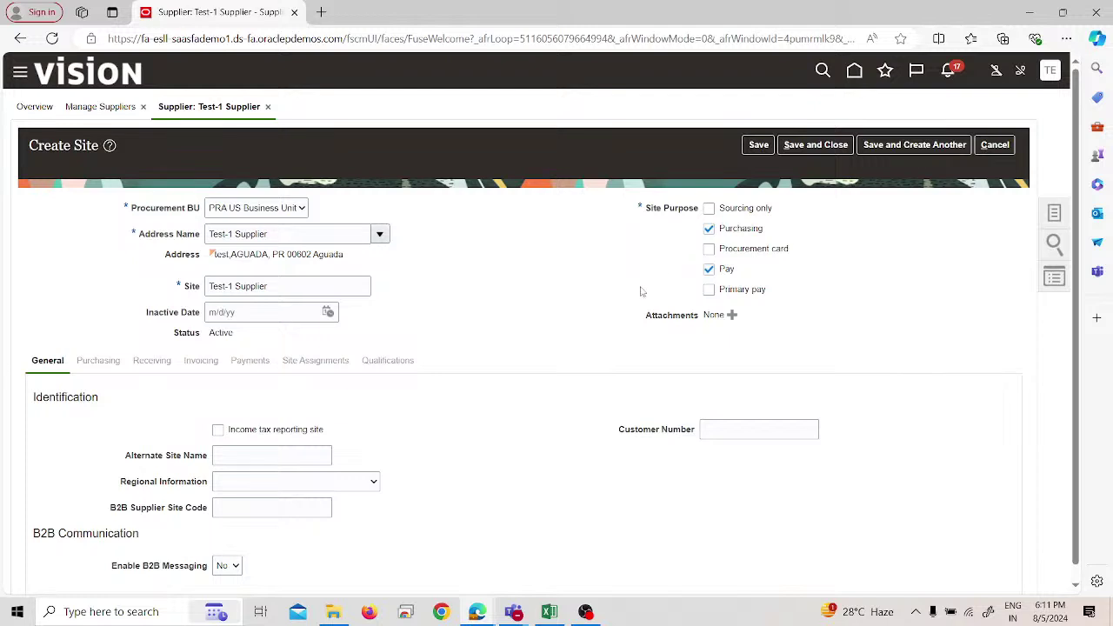
Save and close the new Purchasing/Pay site and confirm the save message.
{"action": "scroll", "coordinate": [602, 348], "scroll_direction": "down", "scroll_amount": 1}
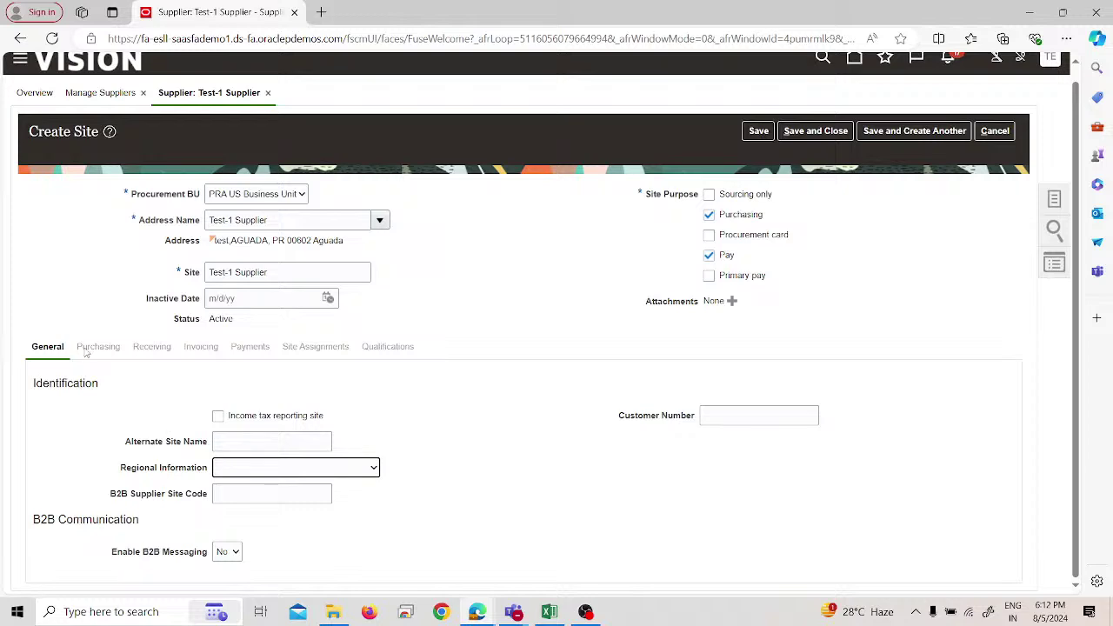
{"action": "scroll", "coordinate": [184, 423], "scroll_direction": "up", "scroll_amount": 1}
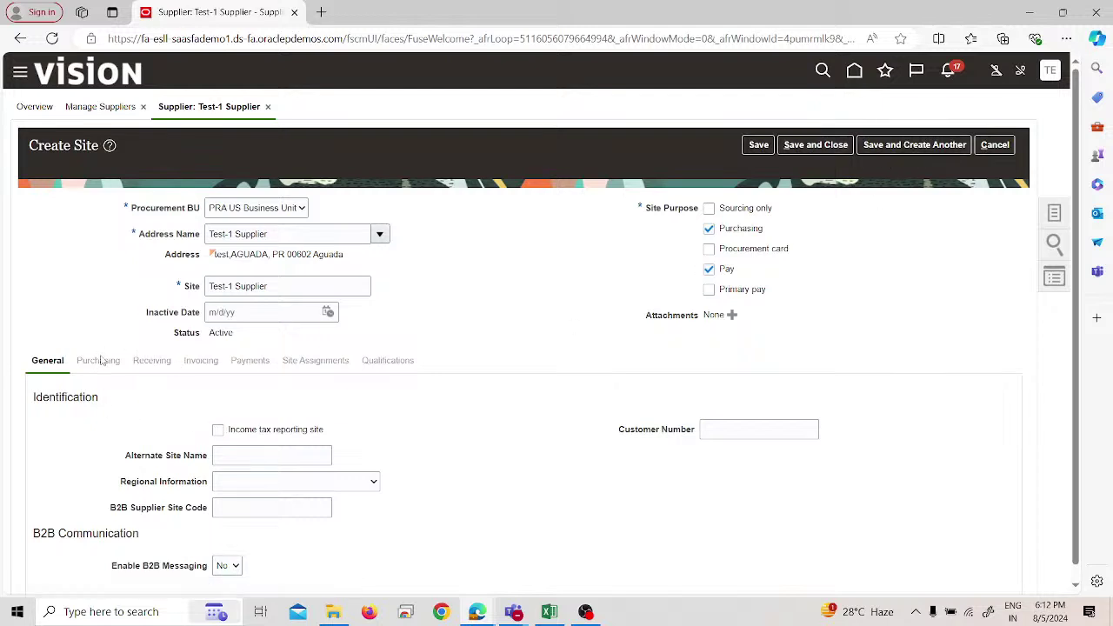
{"action": "left_click", "coordinate": [818, 146]}
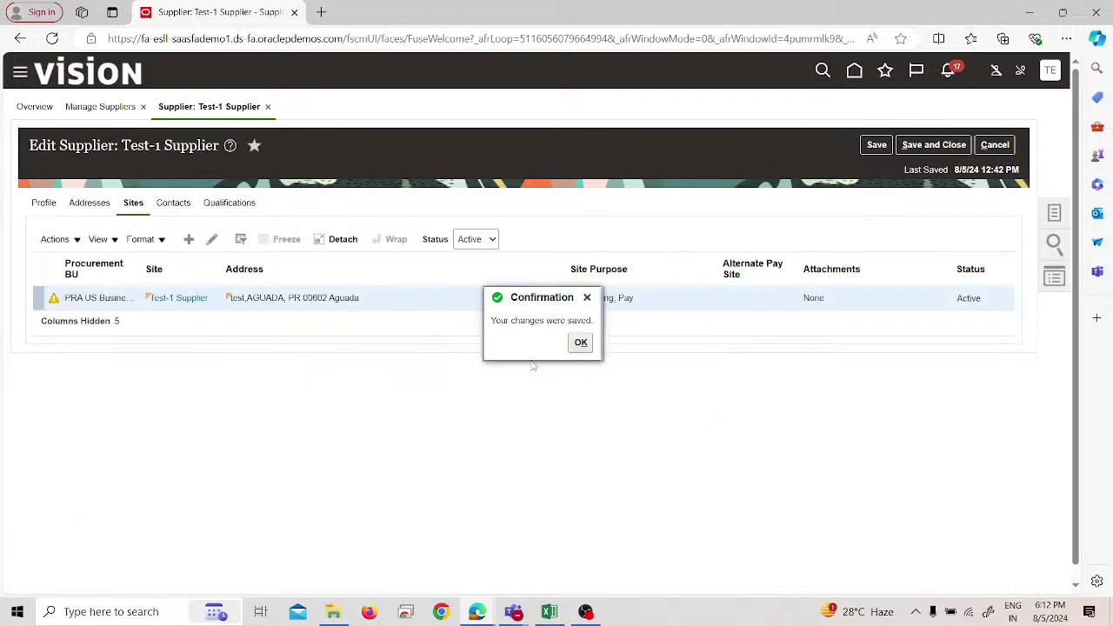
{"action": "left_click", "coordinate": [579, 344]}
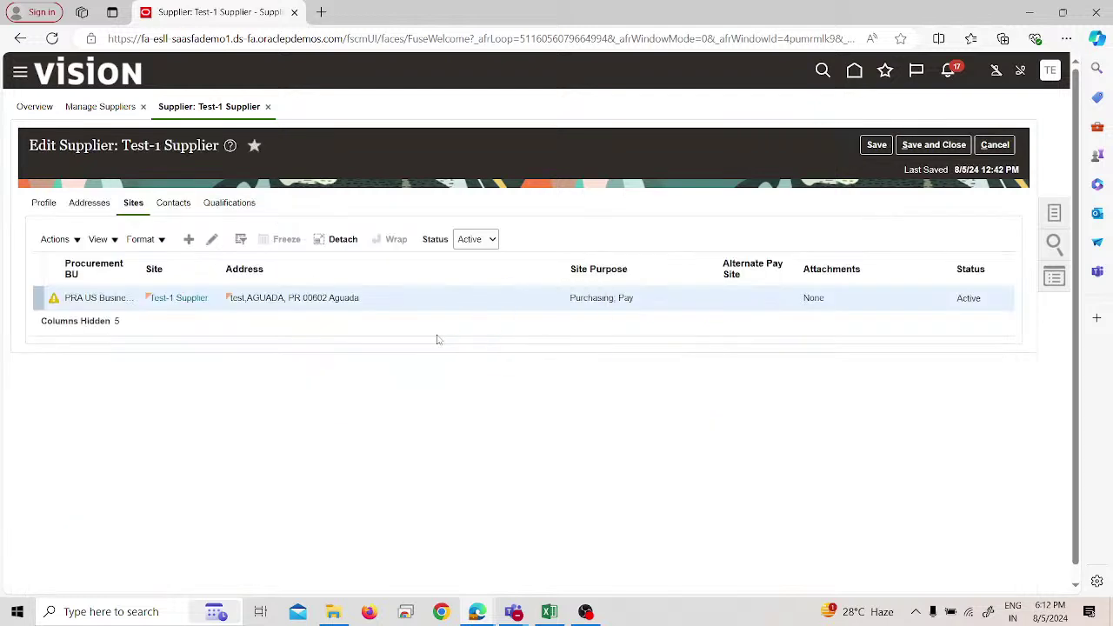
Open the Test-1 Supplier site in Edit Site to view its General details.
{"action": "left_click", "coordinate": [212, 242]}
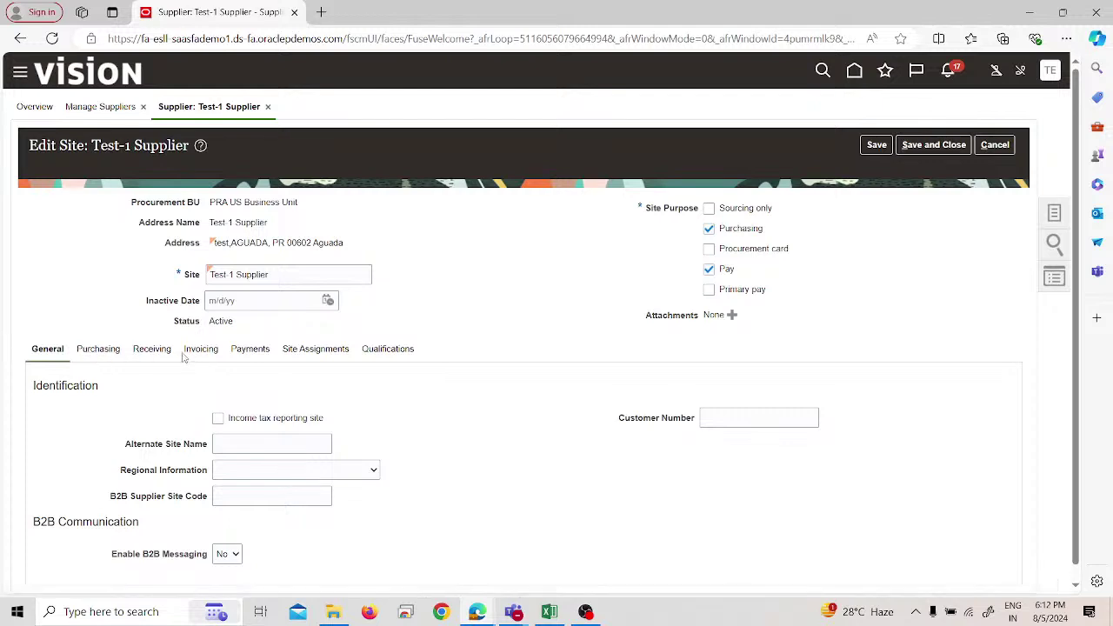
Review the Purchasing settings, viewing Communication Method options (E-Mail, Fax, None, Print) without choosing one.
{"action": "left_click", "coordinate": [96, 350]}
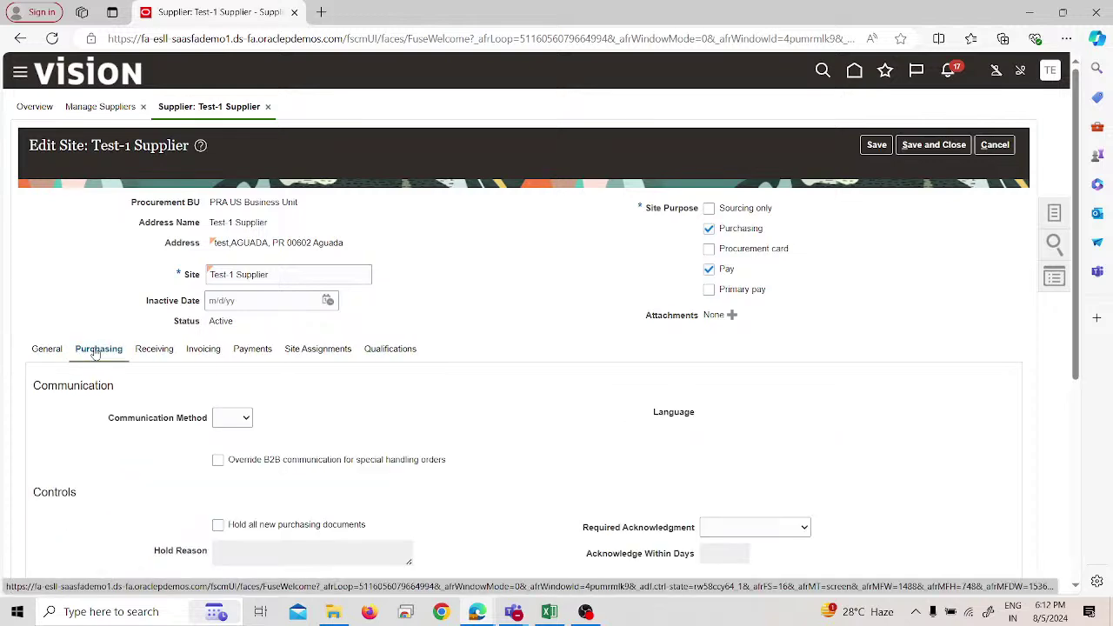
{"action": "scroll", "coordinate": [157, 442], "scroll_direction": "down", "scroll_amount": 2}
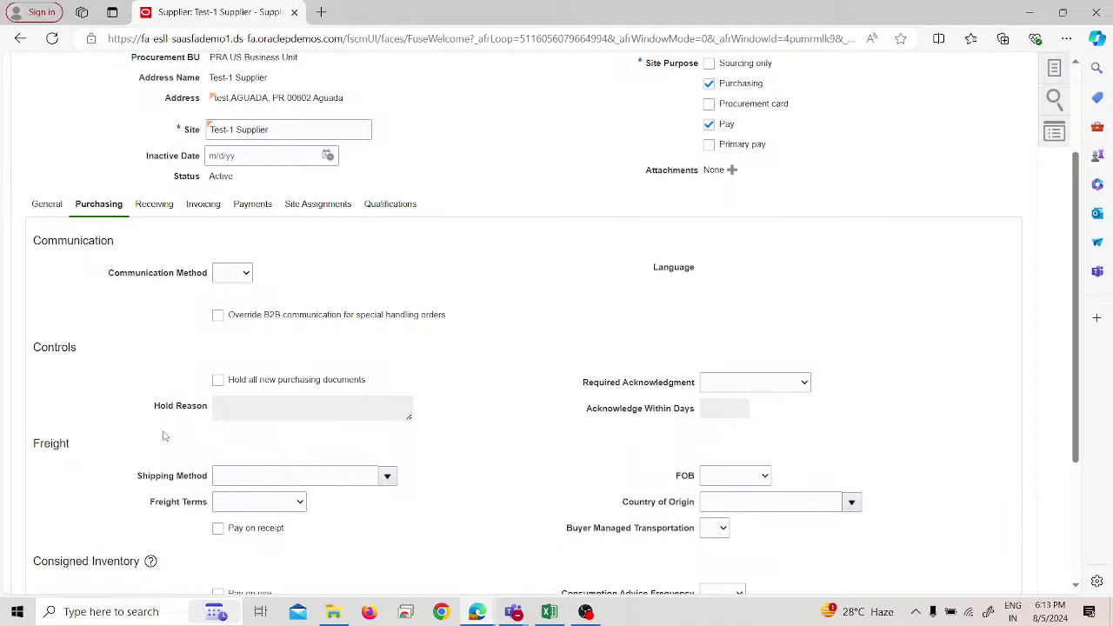
{"action": "left_click", "coordinate": [235, 272]}
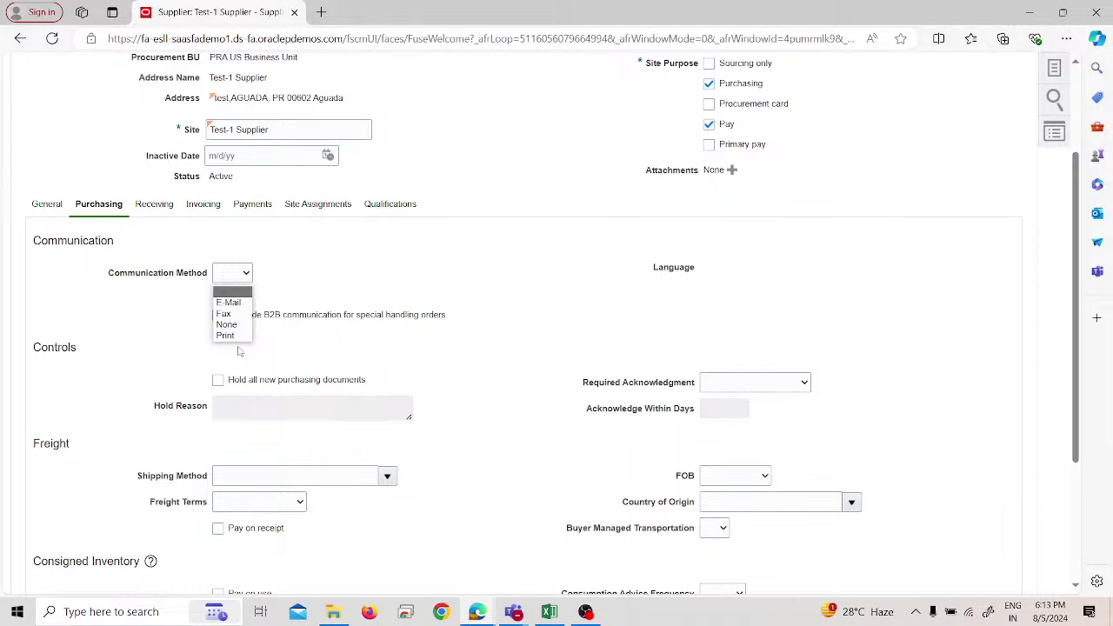
{"action": "left_click", "coordinate": [320, 259]}
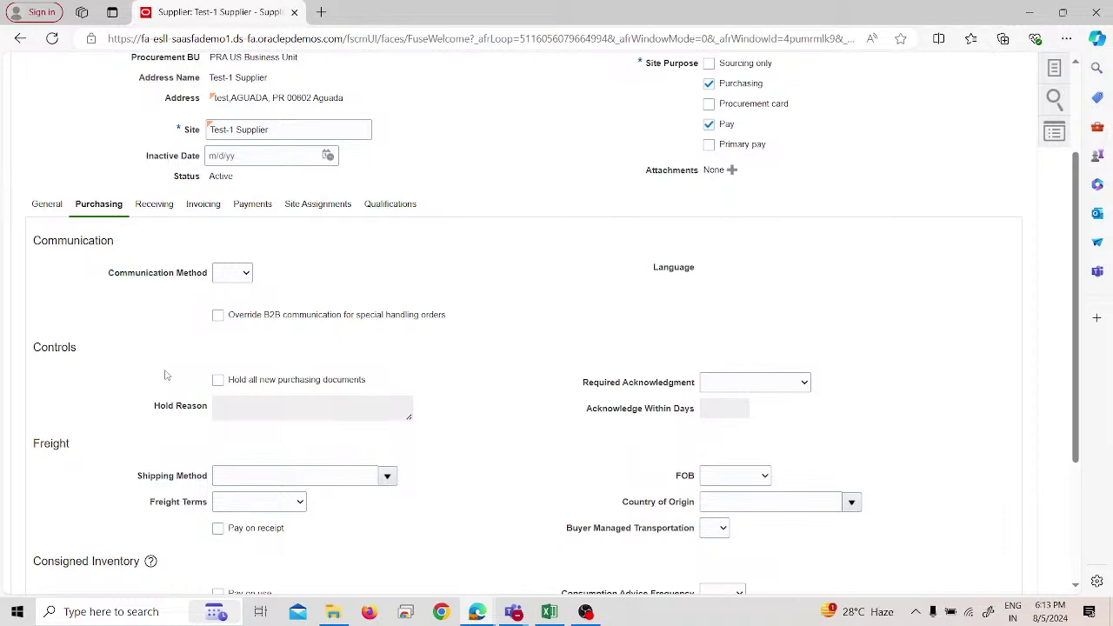
{"action": "scroll", "coordinate": [291, 448], "scroll_direction": "down", "scroll_amount": 1}
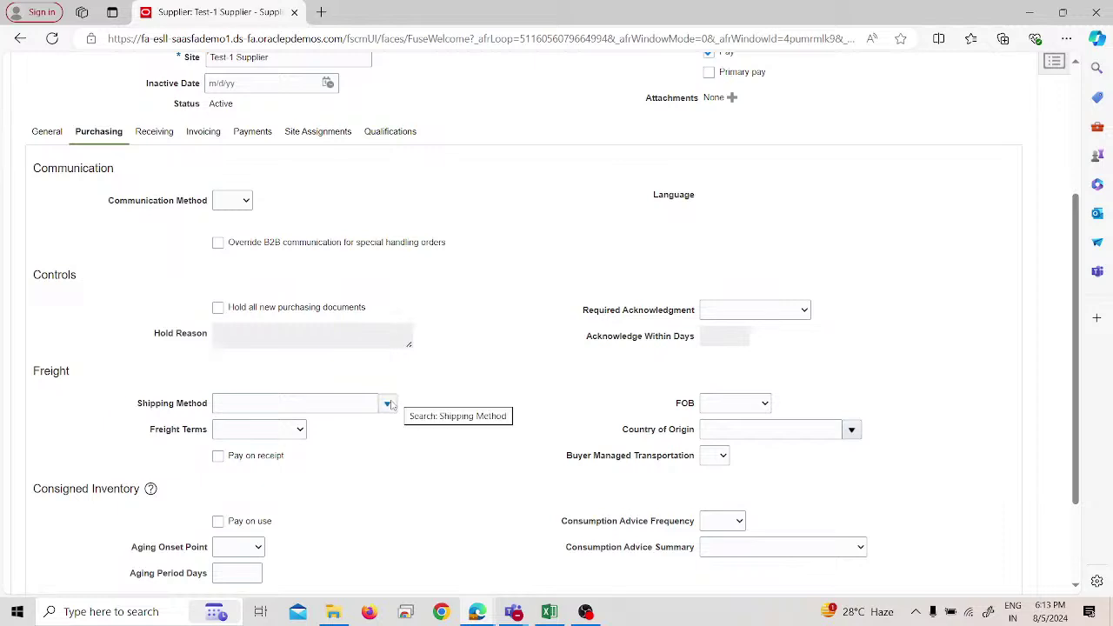
{"action": "left_click", "coordinate": [388, 404]}
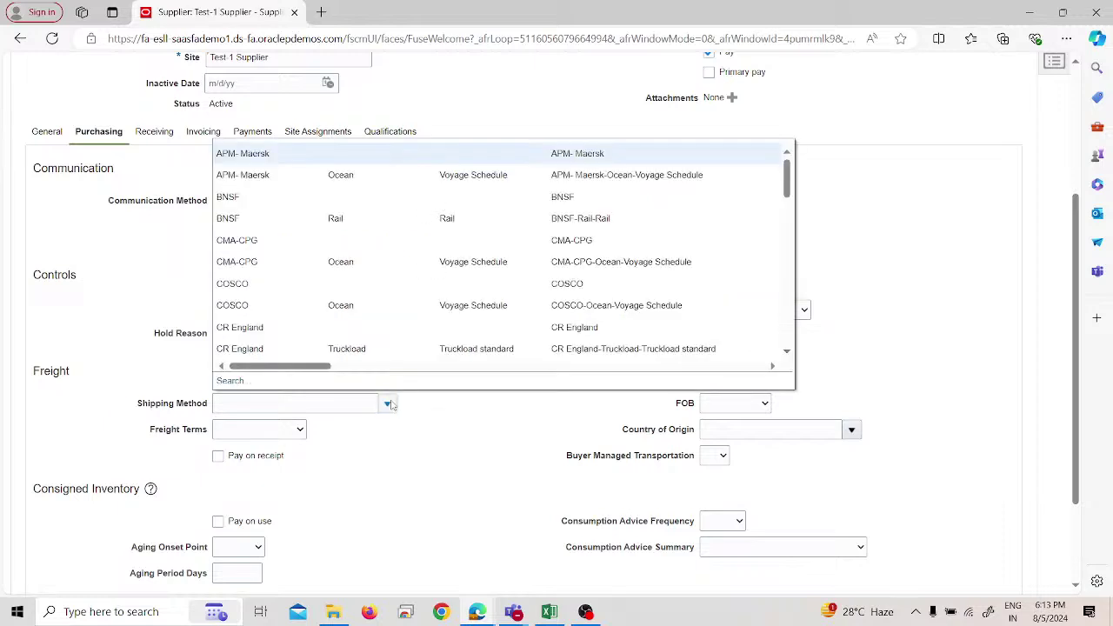
{"action": "left_click", "coordinate": [435, 436]}
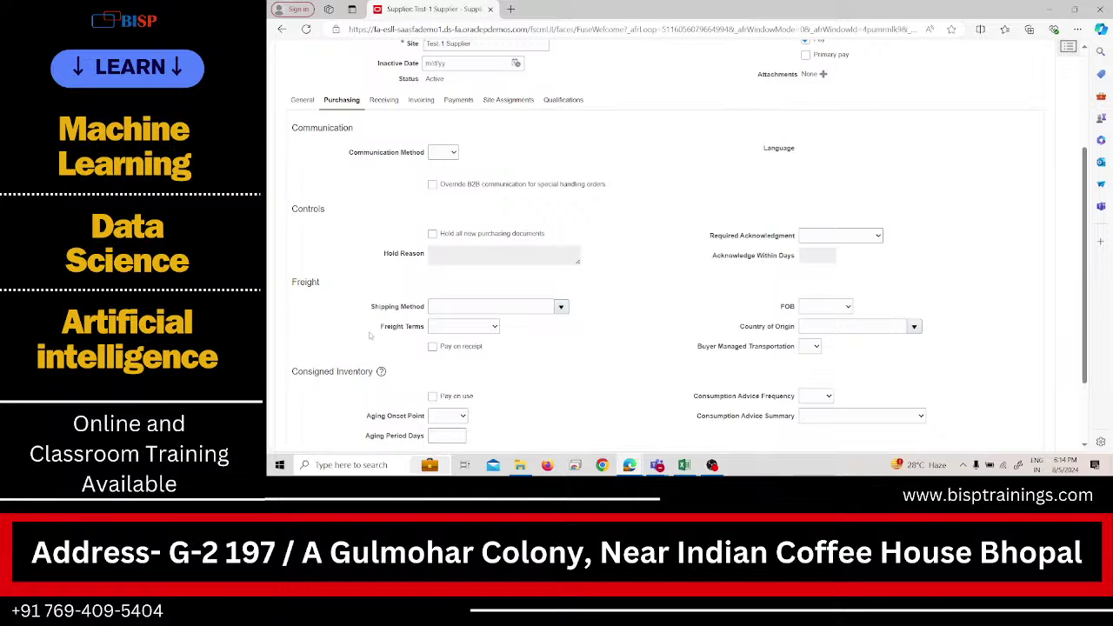
{"action": "scroll", "coordinate": [372, 336], "scroll_direction": "down", "scroll_amount": 2}
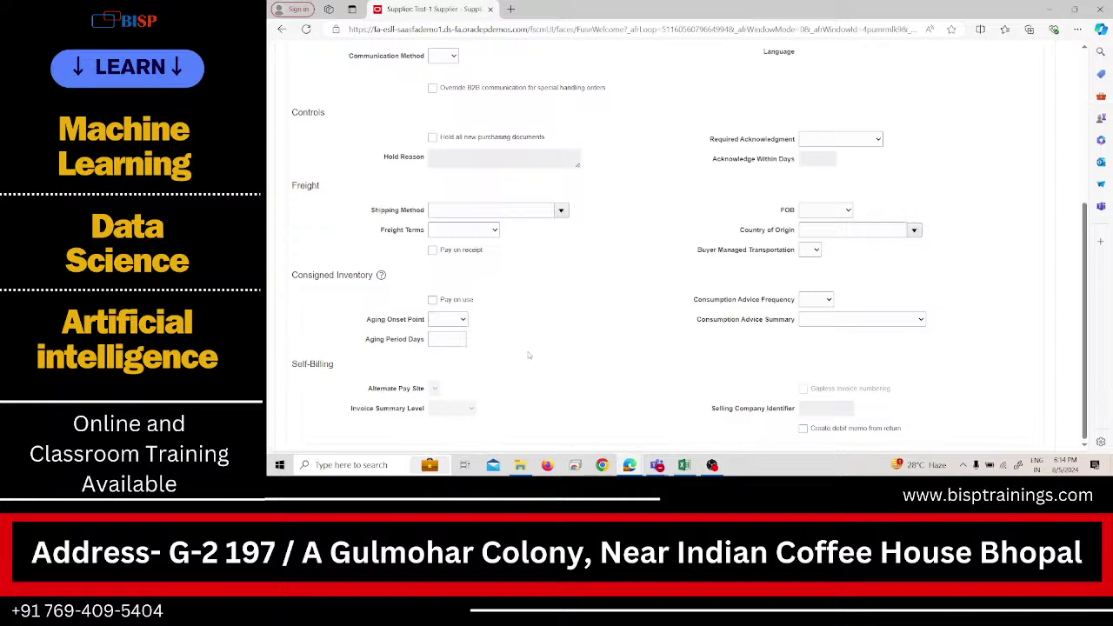
{"action": "scroll", "coordinate": [528, 355], "scroll_direction": "up", "scroll_amount": 5}
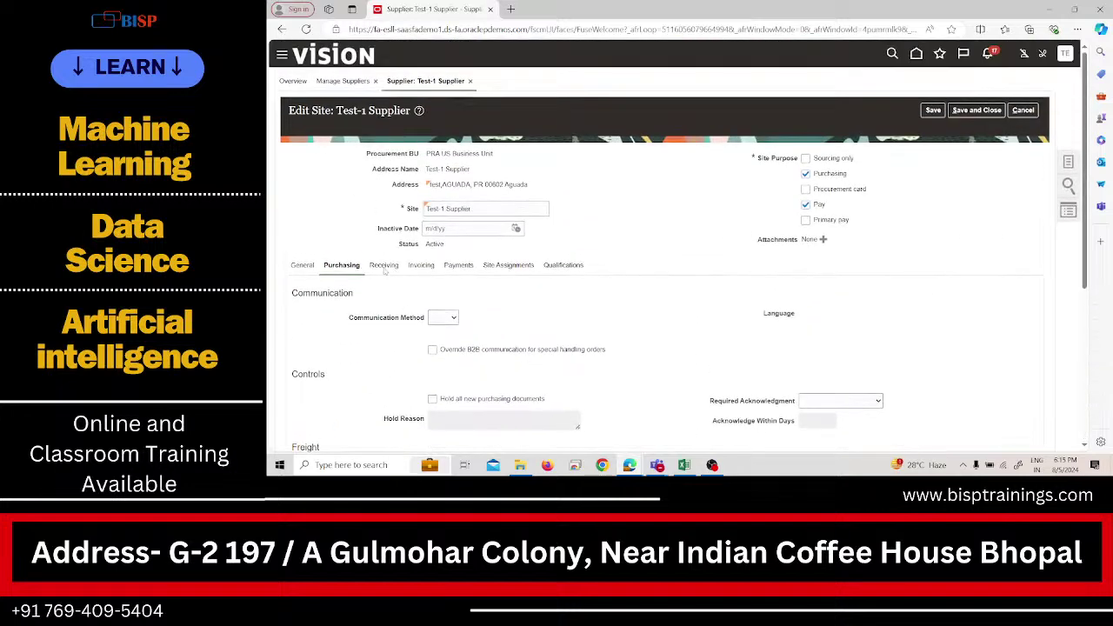
Review the Receiving tab's Ship-to Exception Action and Receipt Routing options, leaving both blank.
{"action": "left_click", "coordinate": [387, 268]}
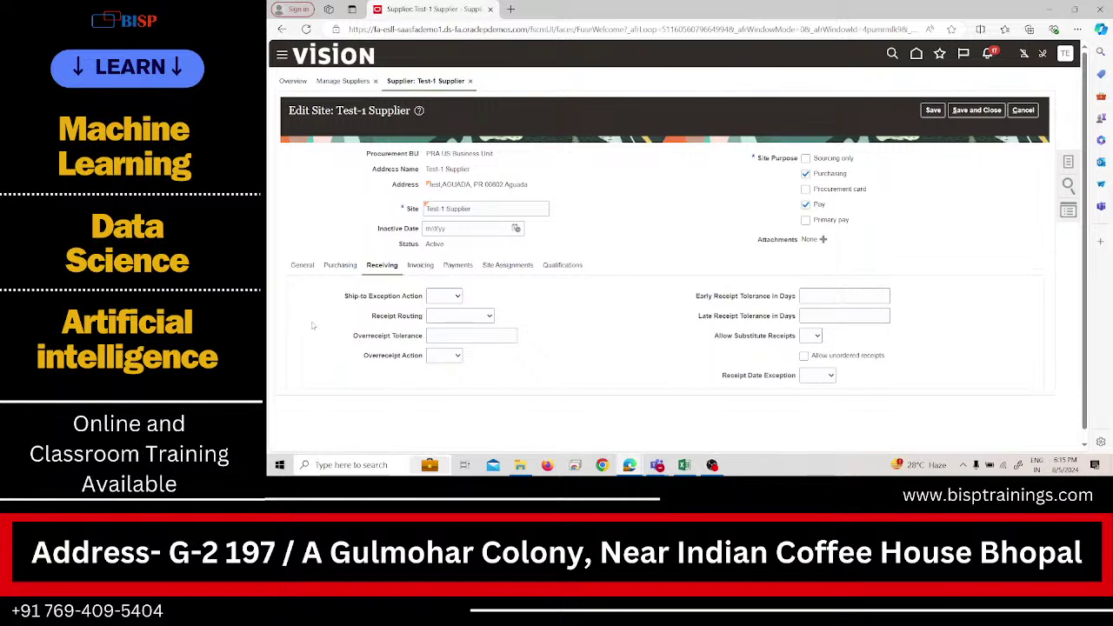
{"action": "left_click", "coordinate": [442, 296]}
{"action": "left_click", "coordinate": [489, 316]}
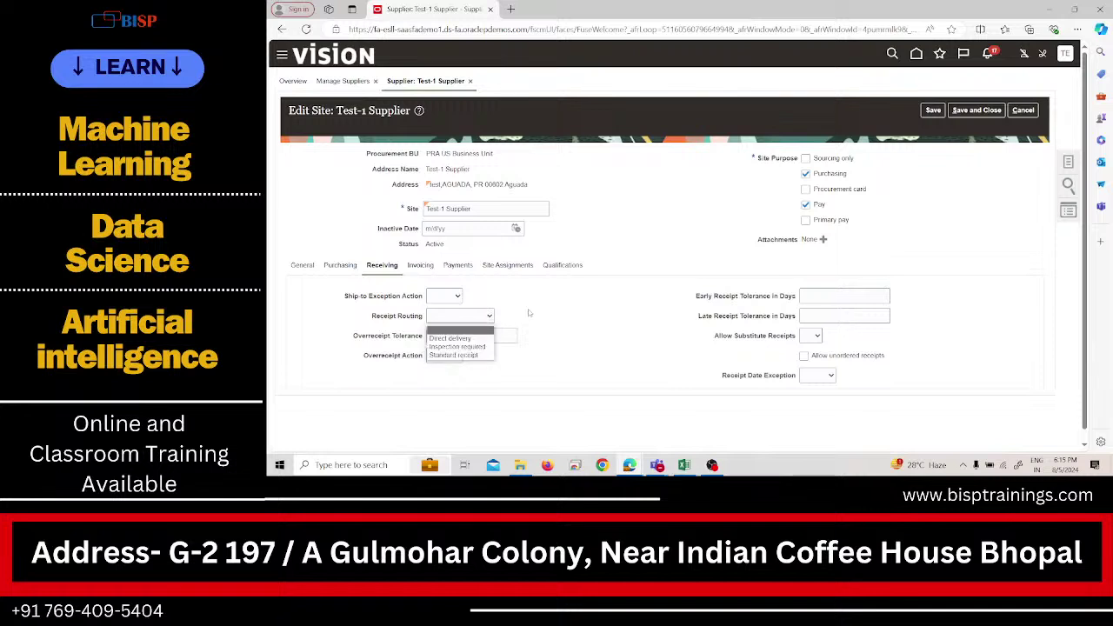
{"action": "left_click", "coordinate": [528, 314]}
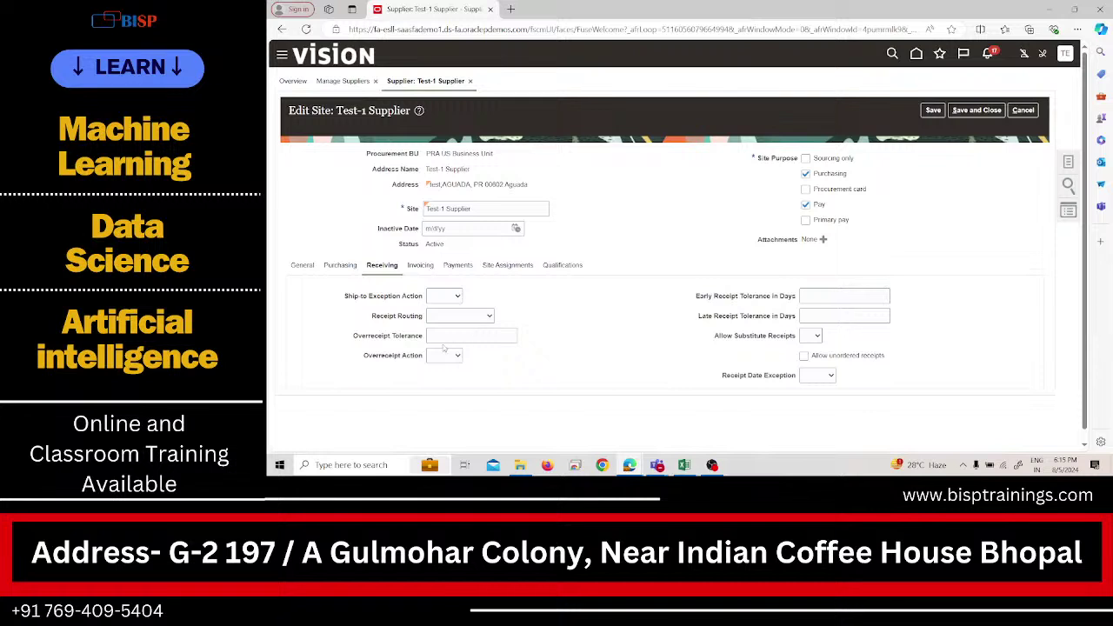
On the Invoicing tab, set Invoice Currency to US Dollar and list the Payment Currency options.
{"action": "left_click", "coordinate": [421, 265]}
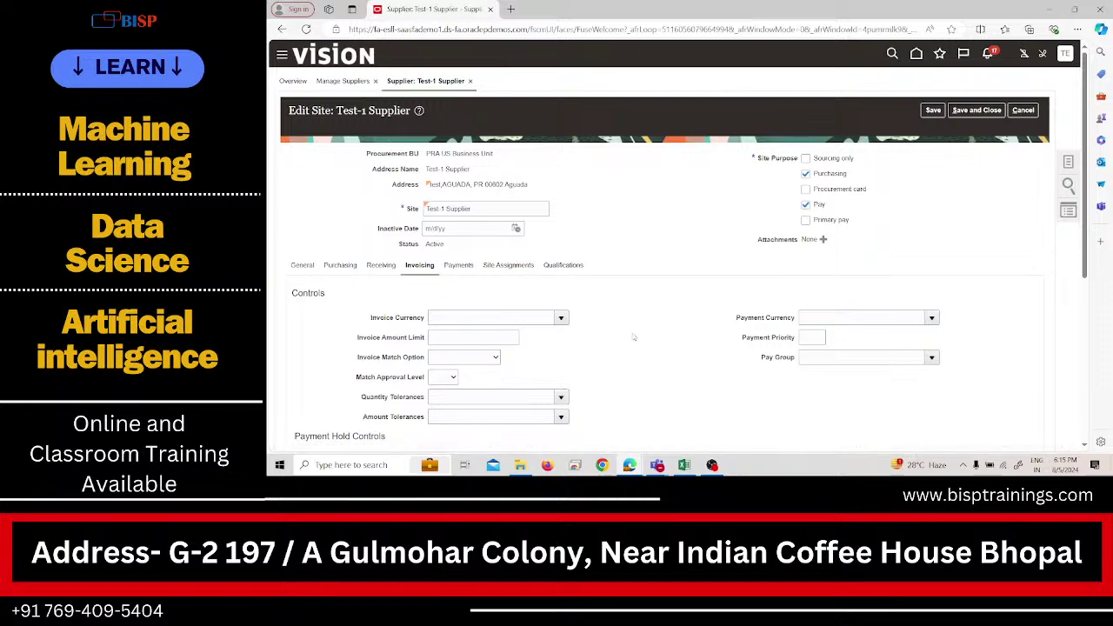
{"action": "scroll", "coordinate": [633, 337], "scroll_direction": "down", "scroll_amount": 2}
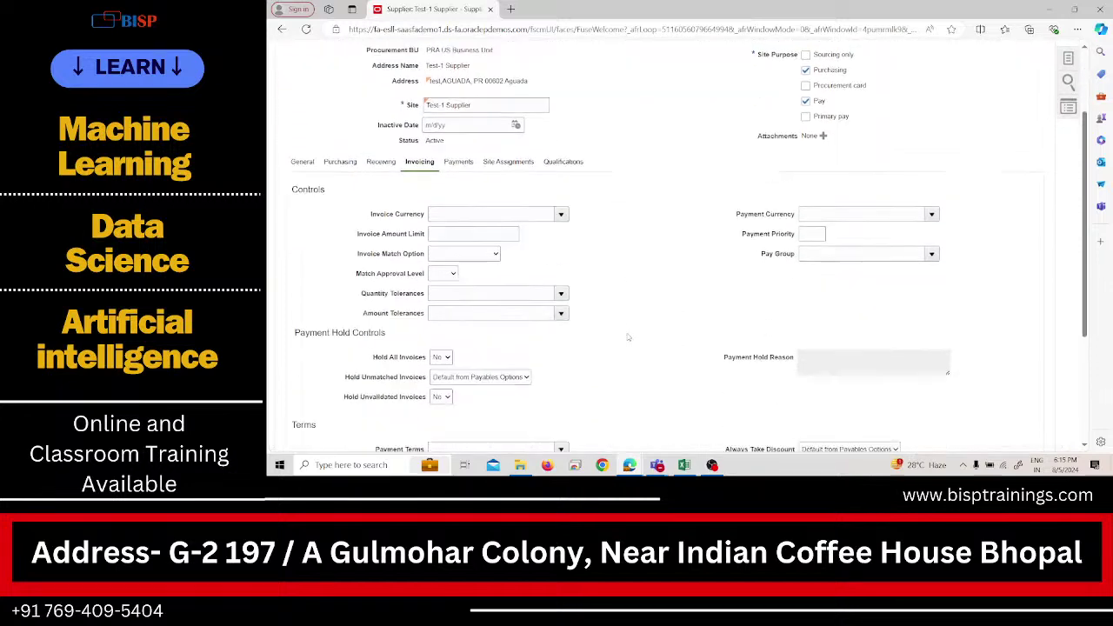
{"action": "left_click", "coordinate": [563, 210]}
{"action": "left_click", "coordinate": [527, 243]}
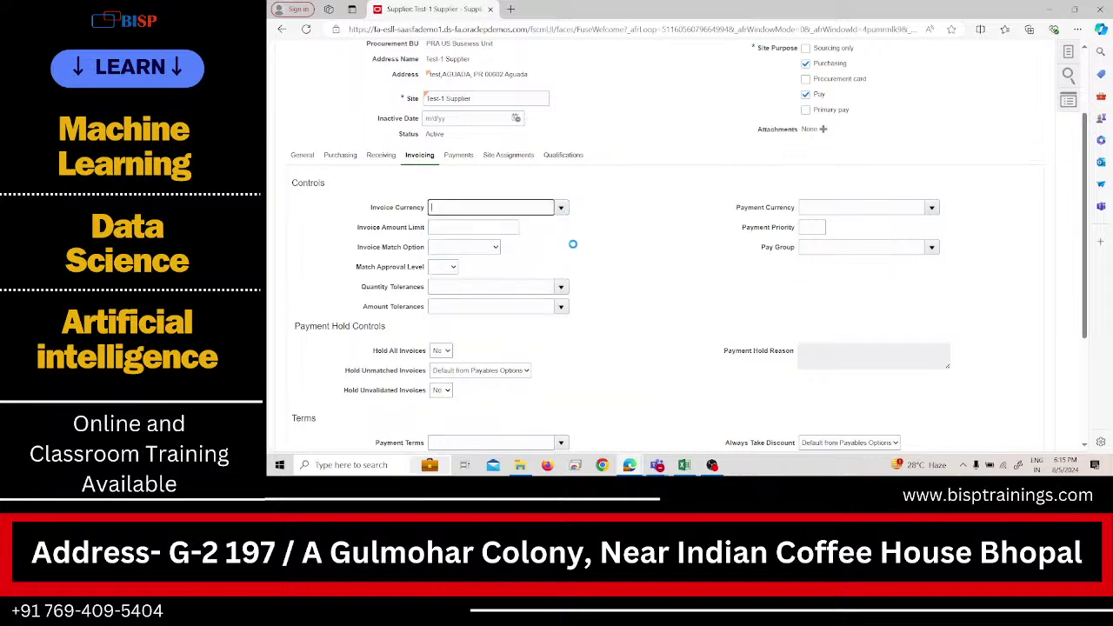
{"action": "left_click", "coordinate": [927, 208]}
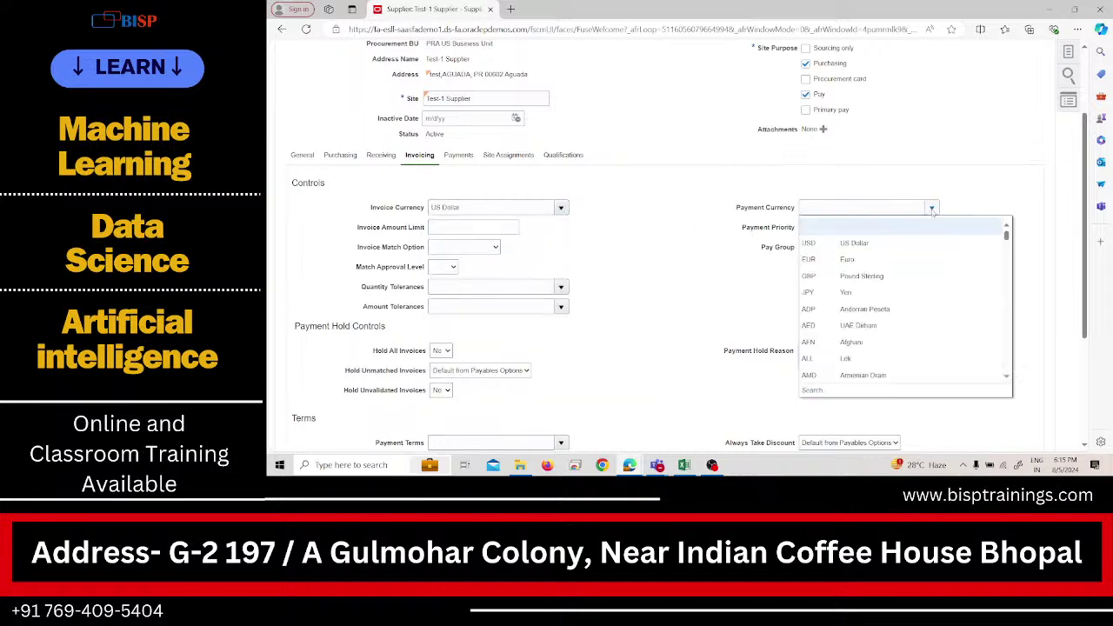
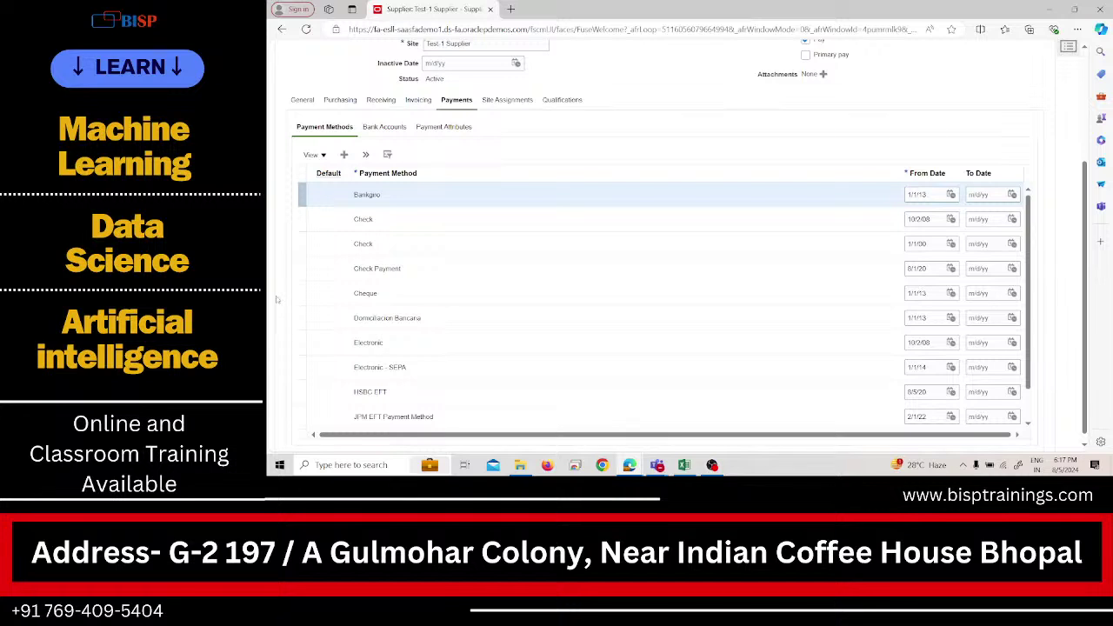
Make the second Check payment method the site default, then review Bank Accounts and Payment Attributes.
{"action": "left_click", "coordinate": [332, 239]}
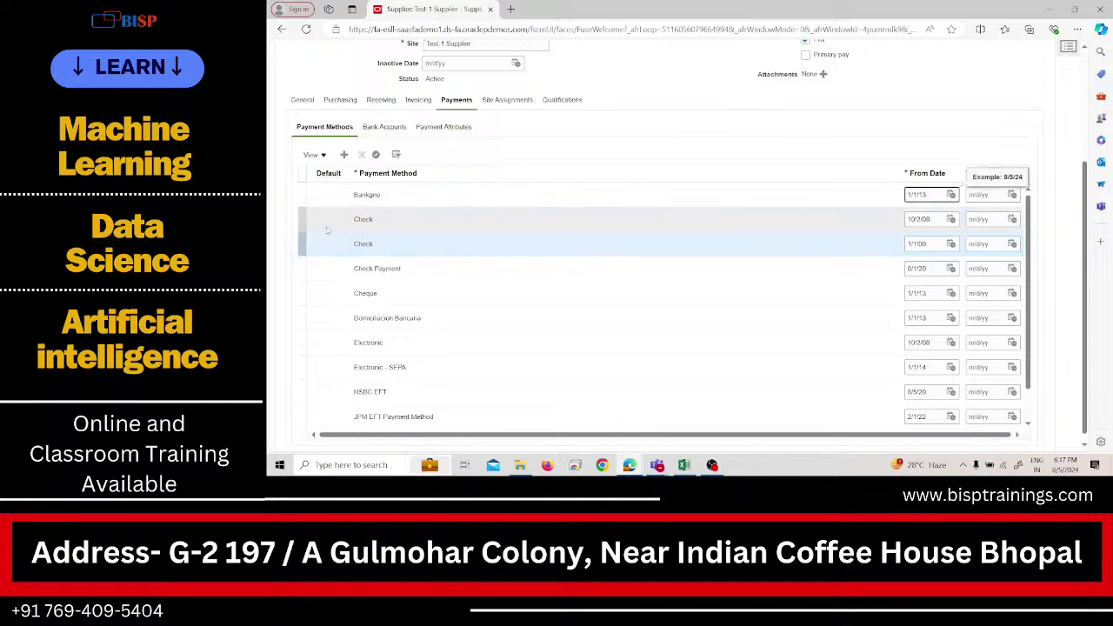
{"action": "left_click", "coordinate": [375, 154]}
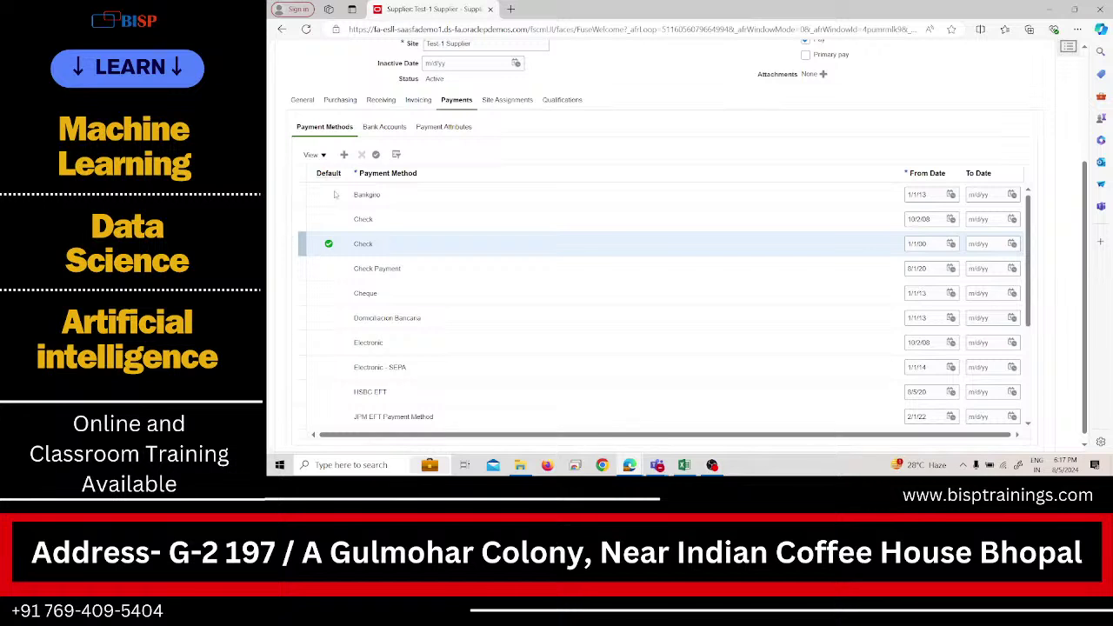
{"action": "left_click", "coordinate": [369, 127]}
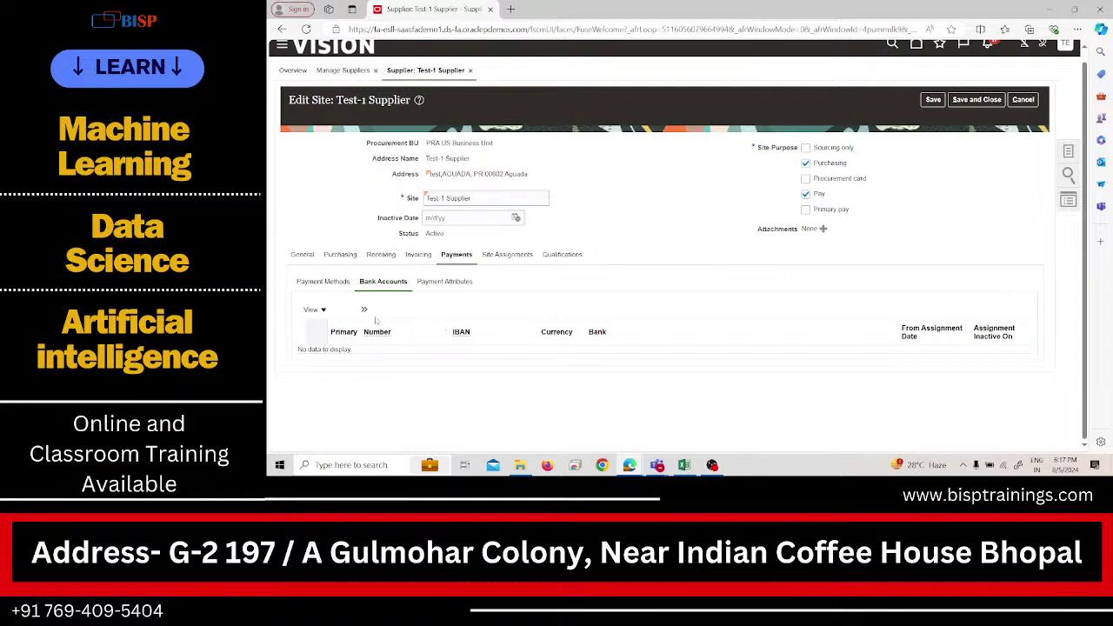
{"action": "left_click", "coordinate": [432, 287]}
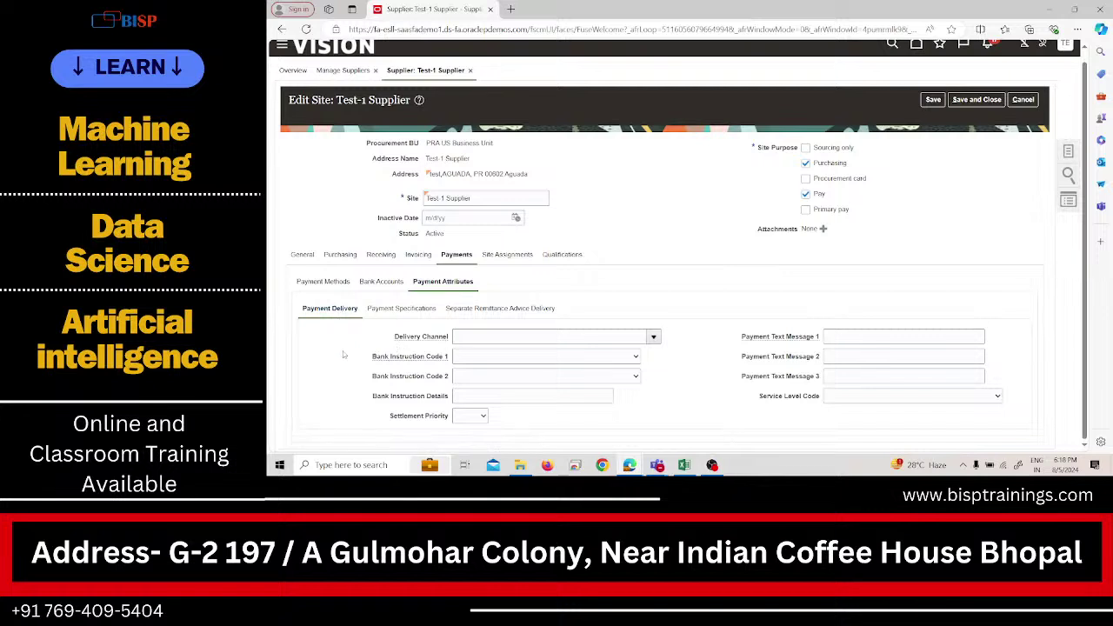
{"action": "left_click", "coordinate": [401, 309]}
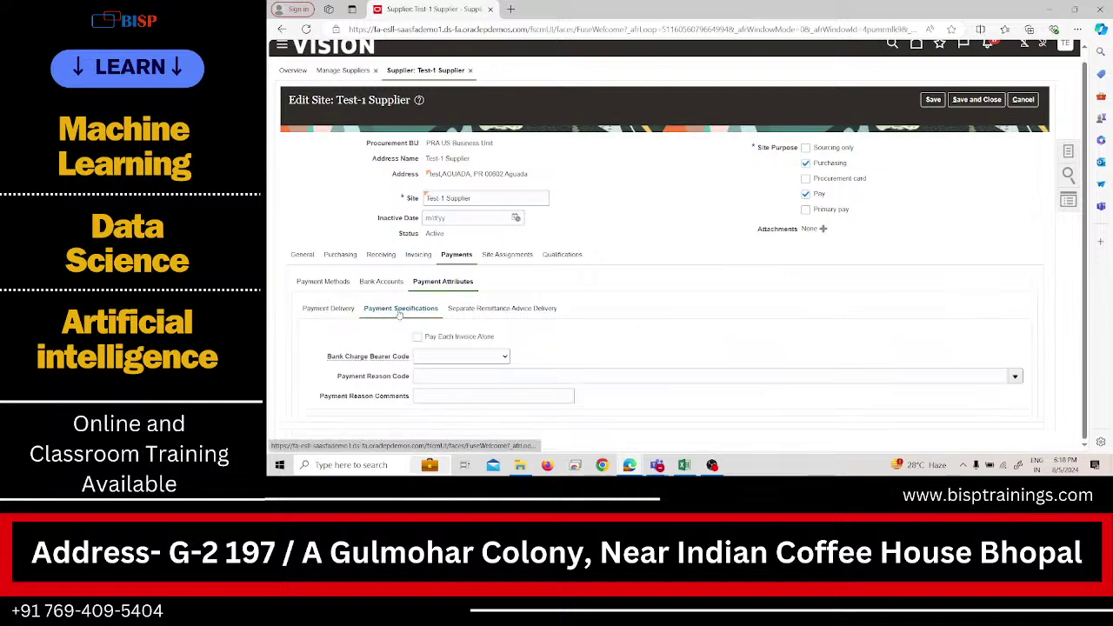
{"action": "left_click", "coordinate": [490, 312]}
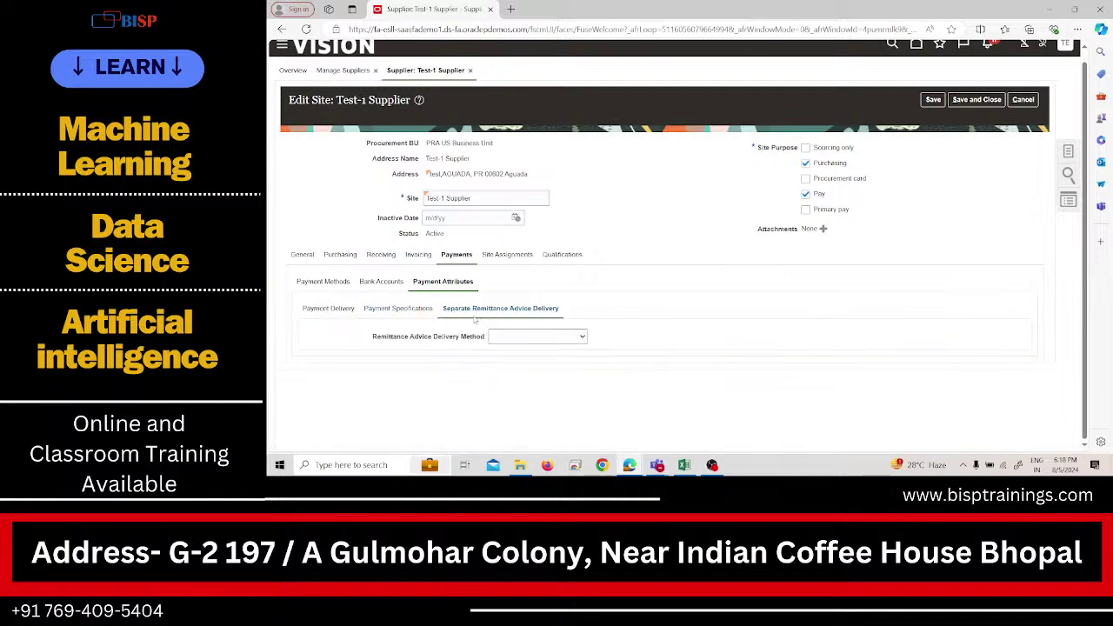
{"action": "left_click", "coordinate": [319, 282]}
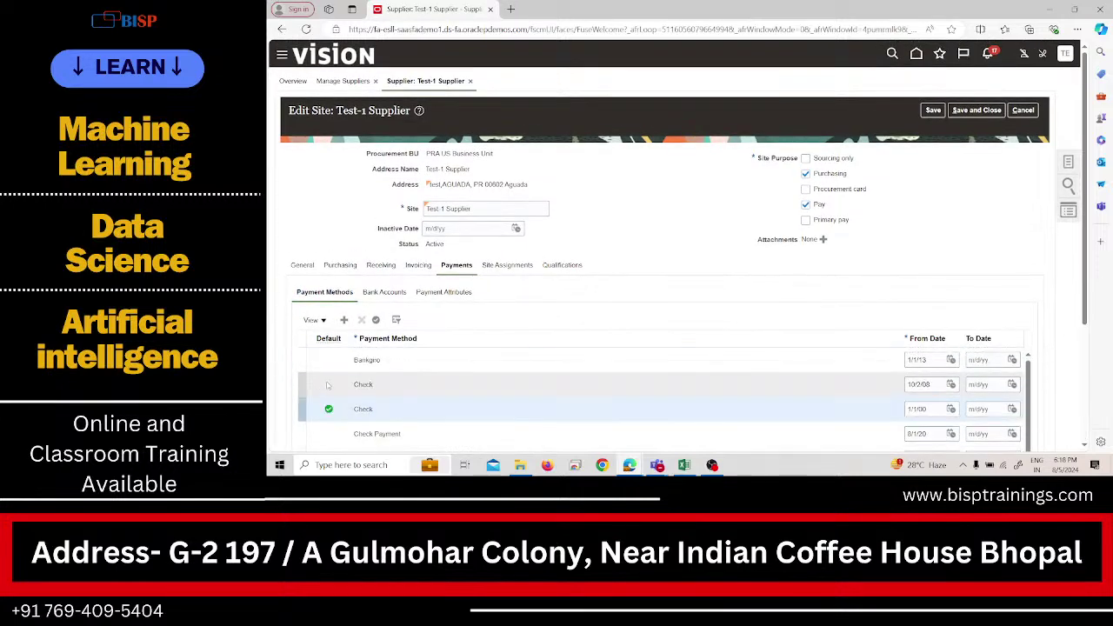
Autocreate the PRA US Business Unit assignment with PRA Location as ship-to and bill-to location.
{"action": "left_click", "coordinate": [513, 268]}
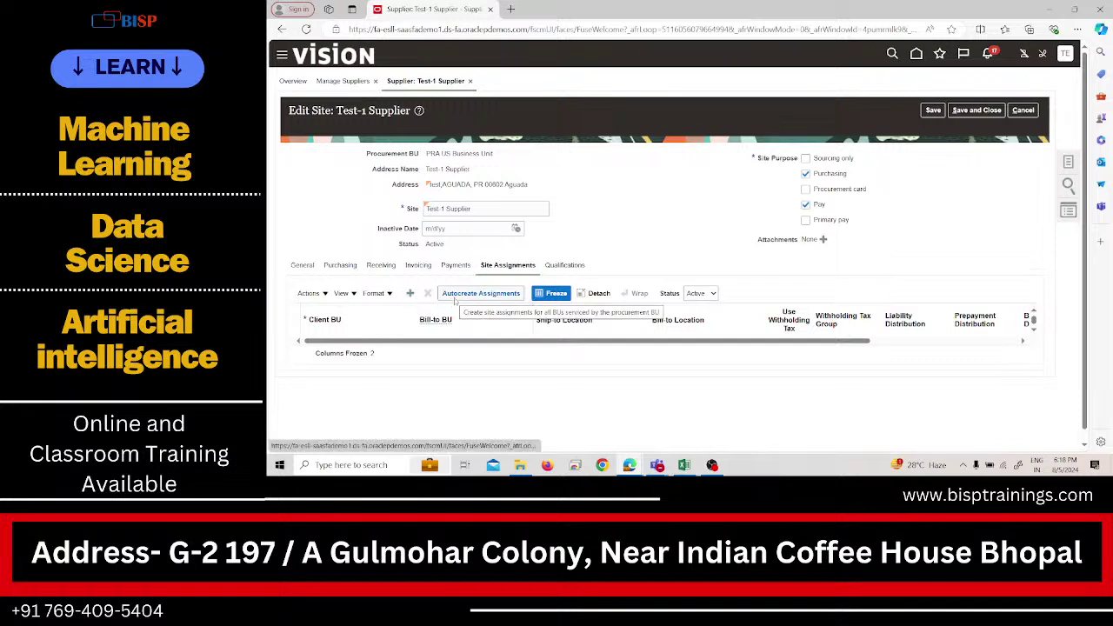
{"action": "left_click", "coordinate": [454, 297]}
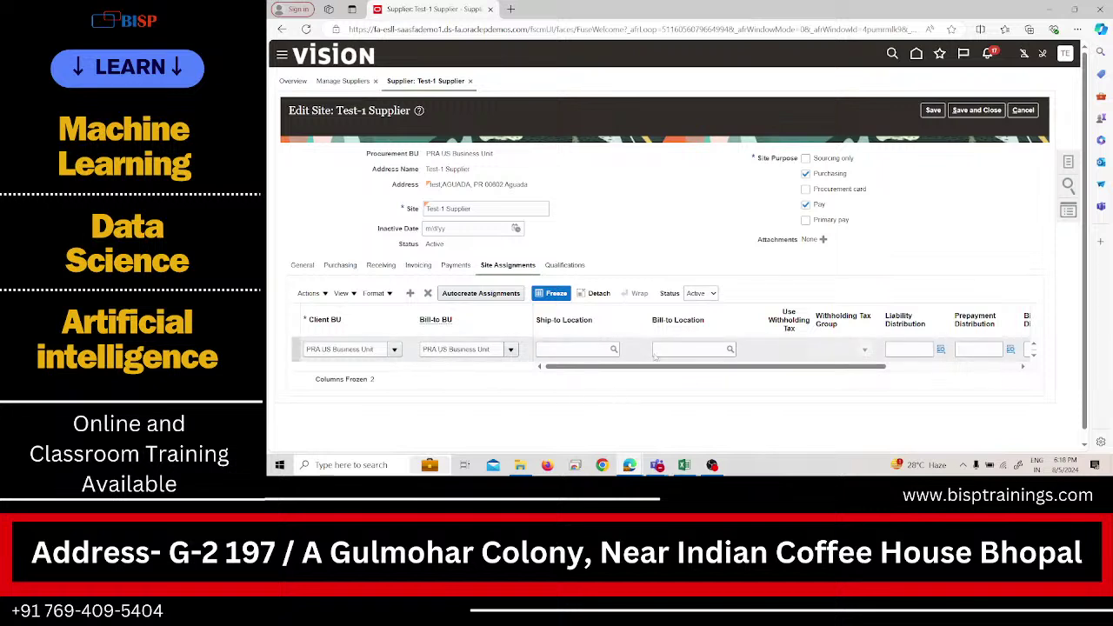
{"action": "left_click", "coordinate": [569, 349]}
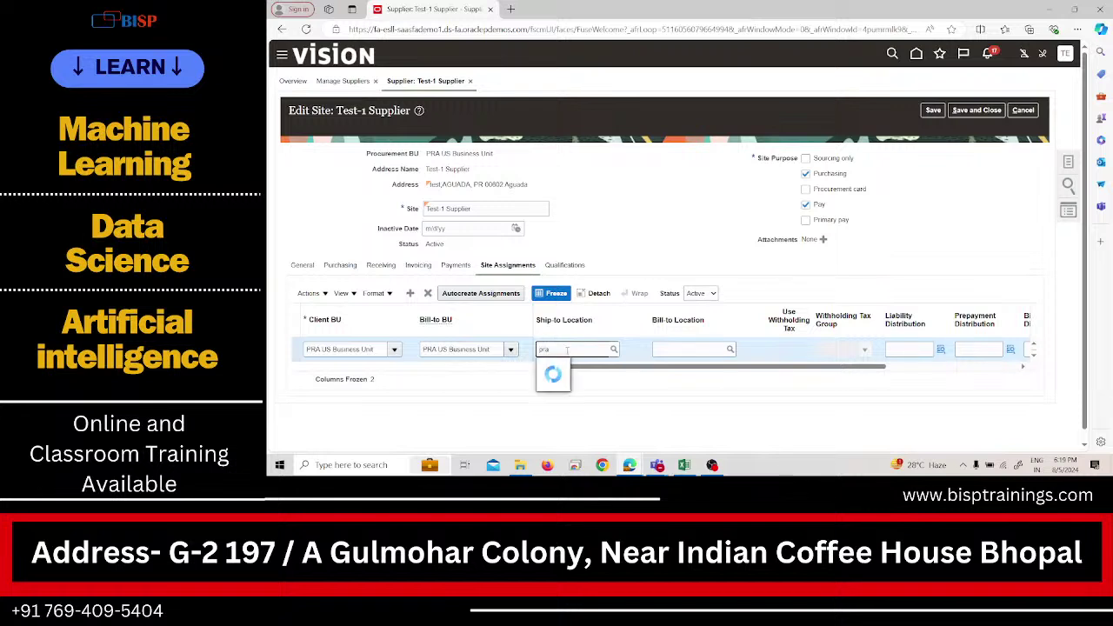
{"action": "left_click", "coordinate": [565, 367]}
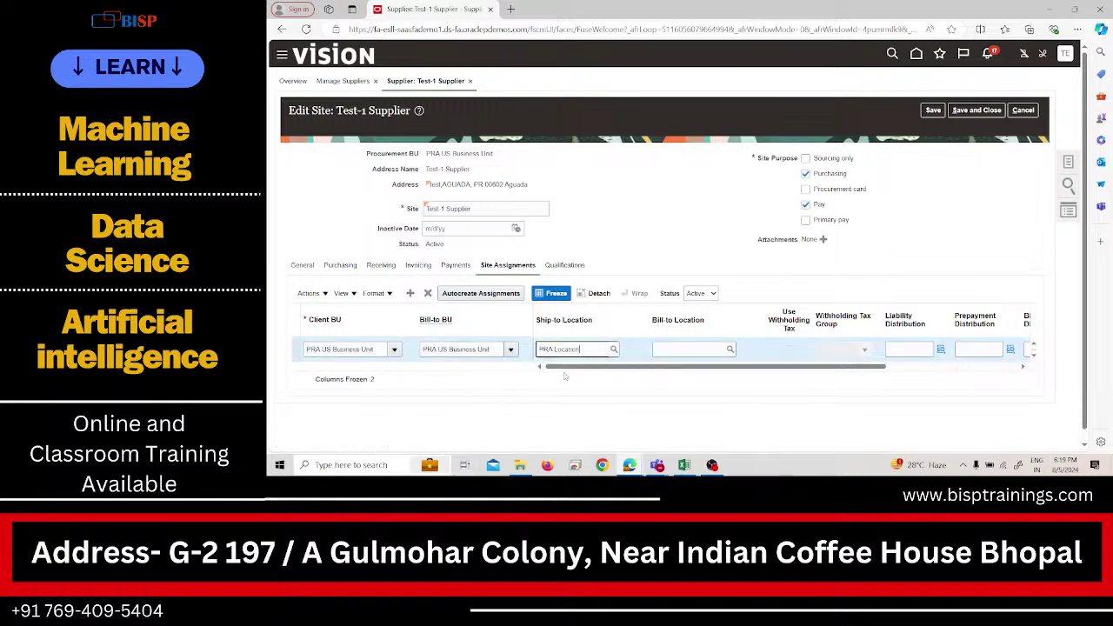
{"action": "left_click", "coordinate": [689, 348]}
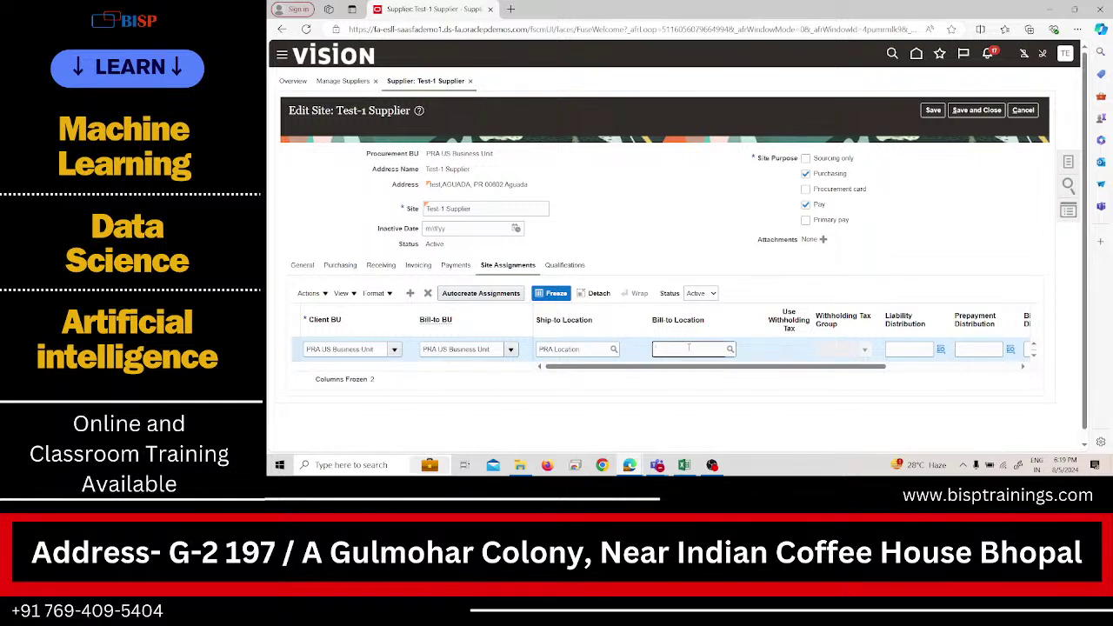
{"action": "type", "text": "pra"}
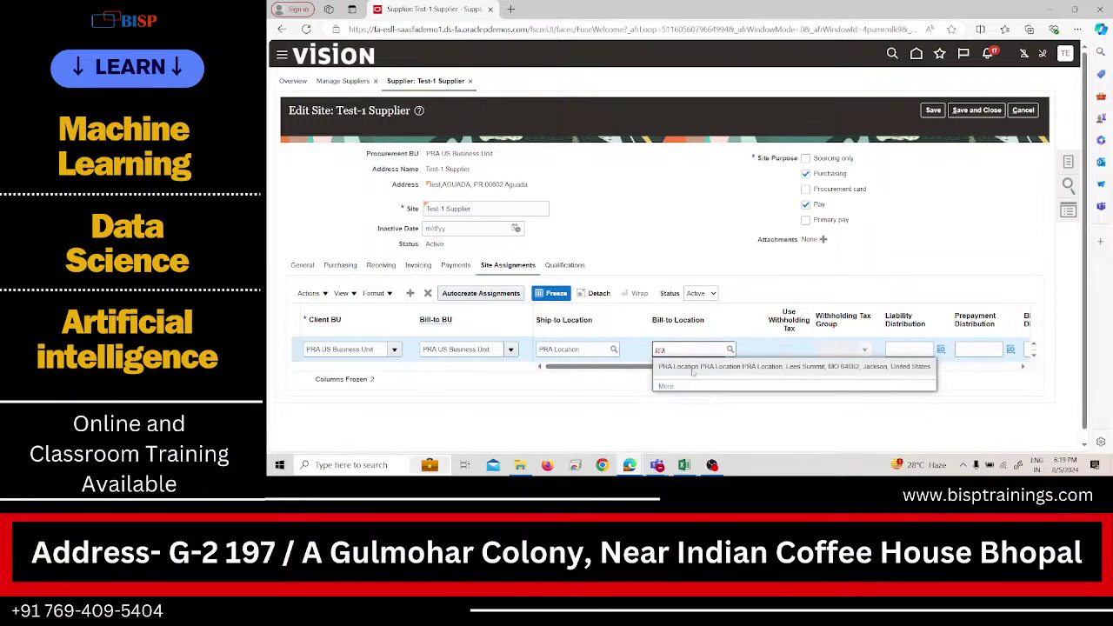
{"action": "left_click", "coordinate": [692, 368]}
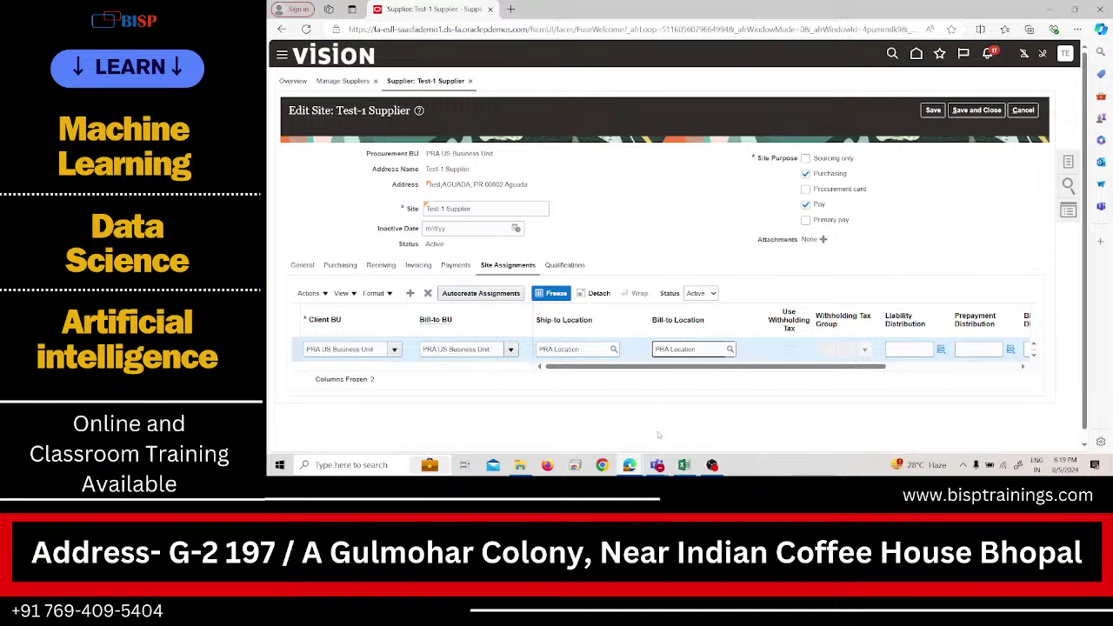
{"action": "left_click_drag", "start_coordinate": [861, 367], "coordinate": [946, 390]}
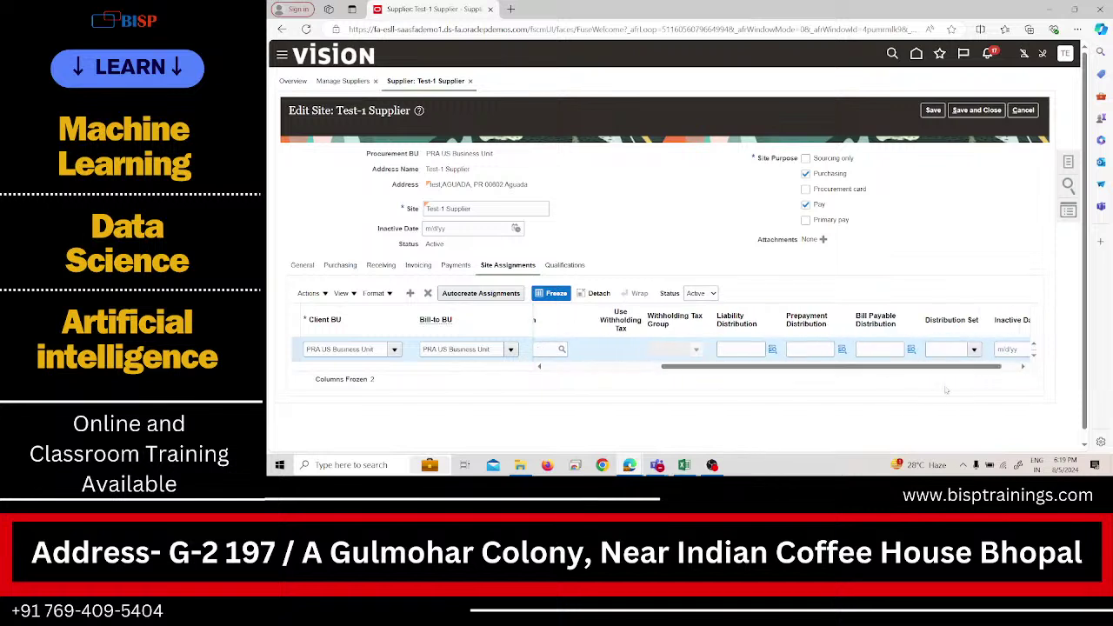
{"action": "left_click_drag", "start_coordinate": [824, 367], "coordinate": [878, 384]}
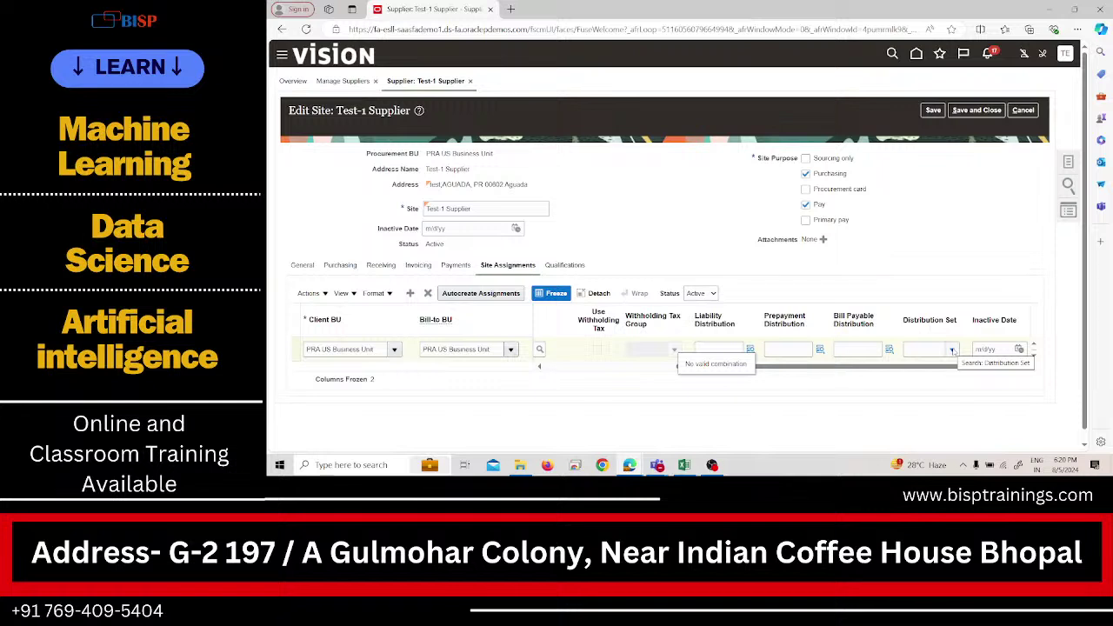
{"action": "left_click", "coordinate": [952, 350]}
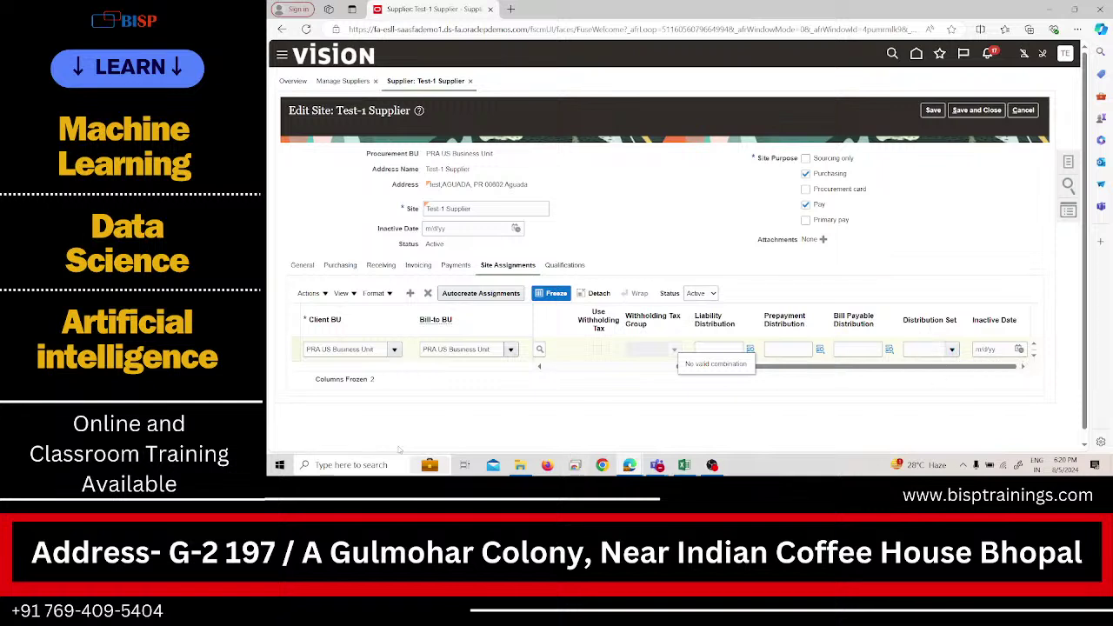
{"action": "left_click", "coordinate": [571, 265]}
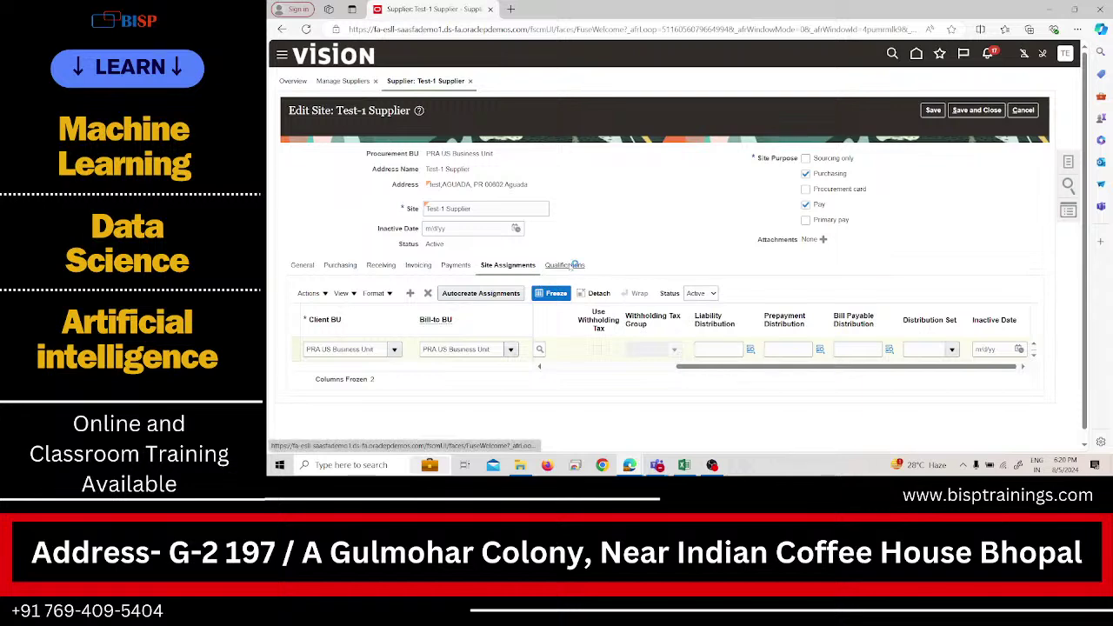
Duplicate the supplier page's browser tab to get a second Fusion home page.
{"action": "scroll", "coordinate": [498, 357], "scroll_direction": "down", "scroll_amount": 1}
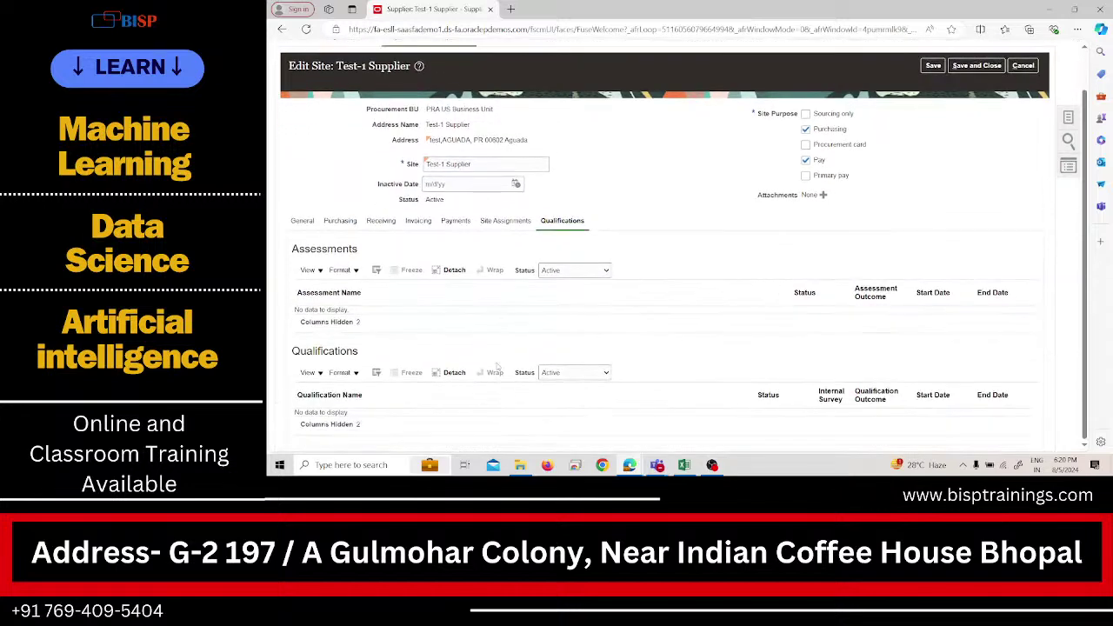
{"action": "scroll", "coordinate": [496, 366], "scroll_direction": "up", "scroll_amount": 1}
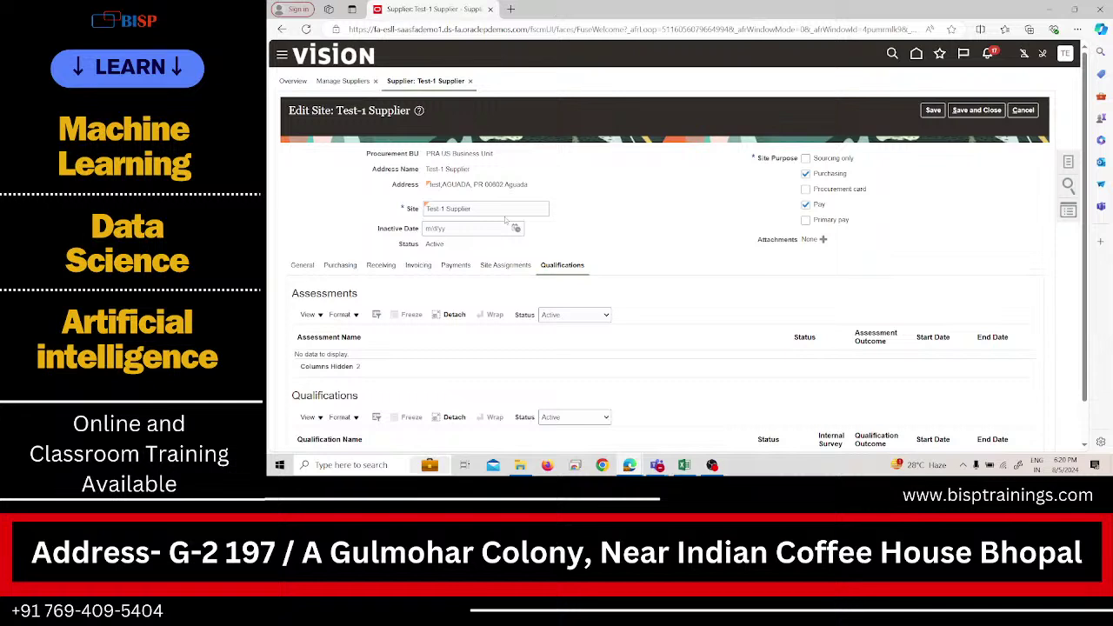
{"action": "left_click", "coordinate": [506, 265]}
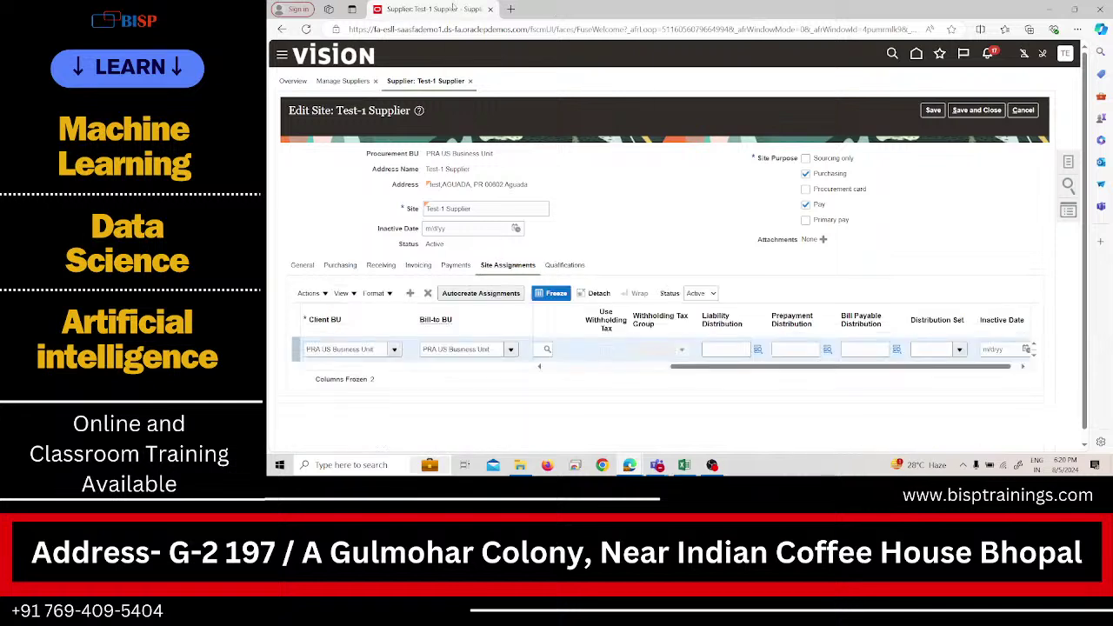
{"action": "right_click", "coordinate": [453, 7]}
{"action": "left_click", "coordinate": [492, 84]}
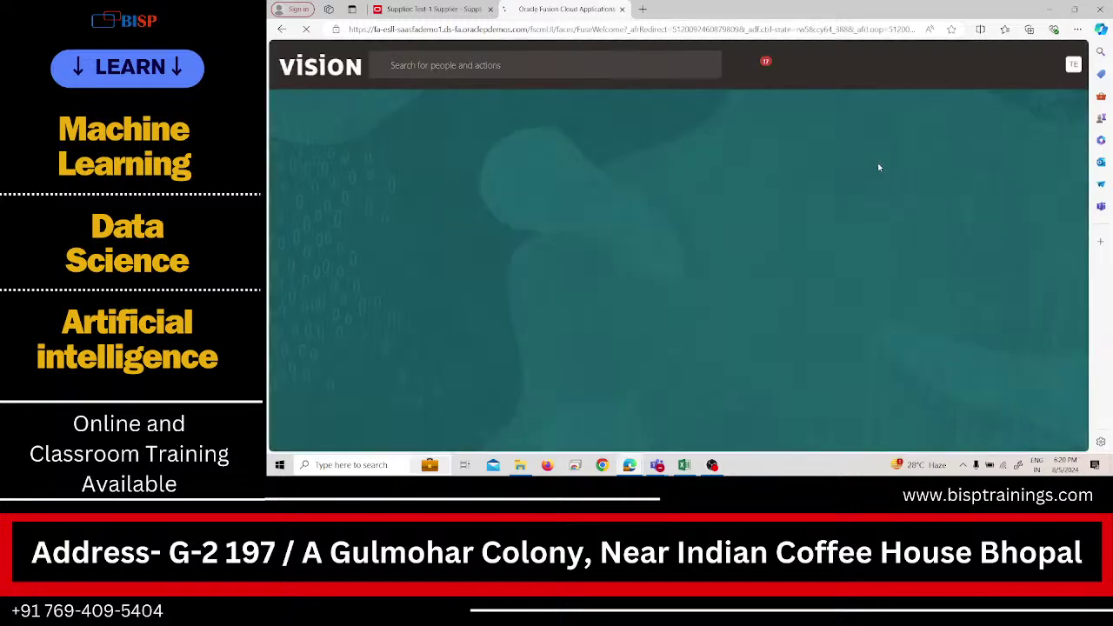
Open the Test_1_IMPL project via Setup and Maintenance > Manage Implementation Projects.
{"action": "left_click", "coordinate": [1065, 67]}
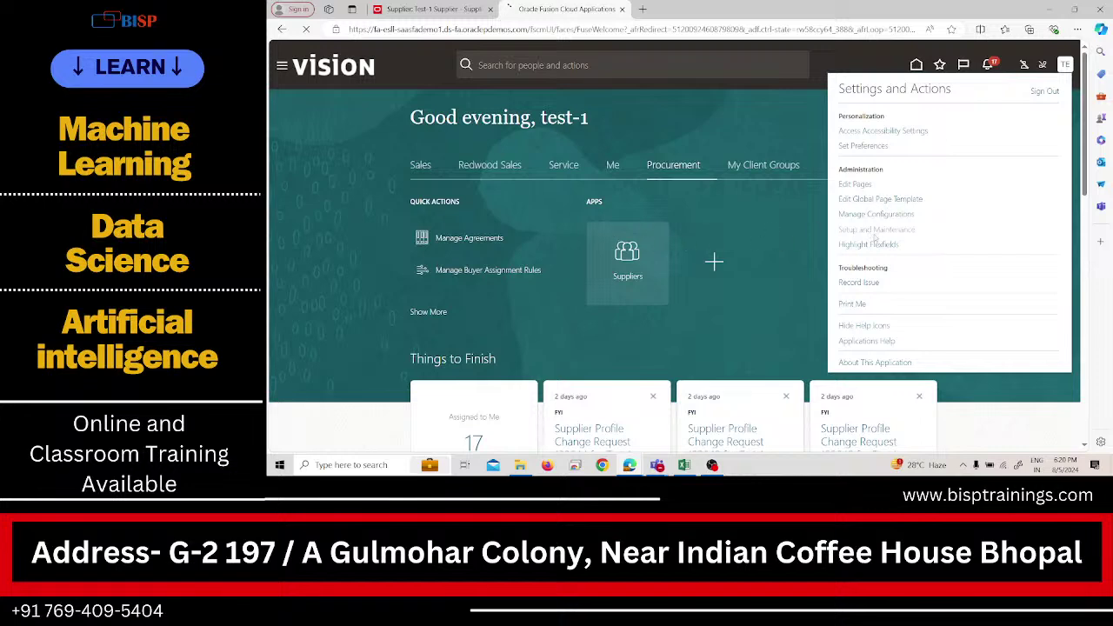
{"action": "left_click", "coordinate": [874, 230]}
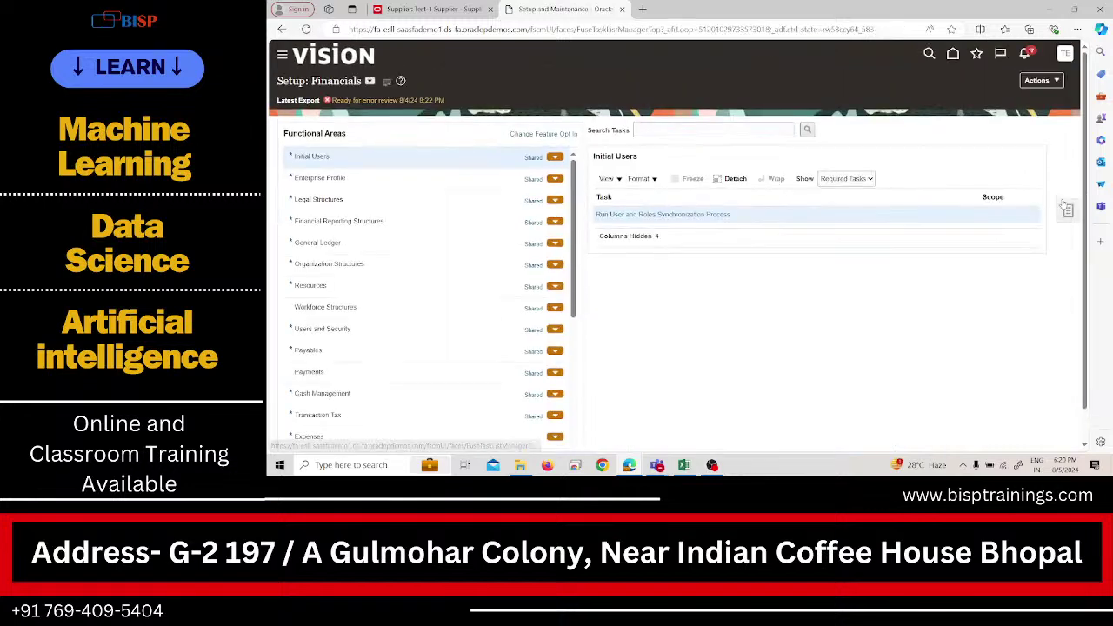
{"action": "left_click", "coordinate": [1067, 209]}
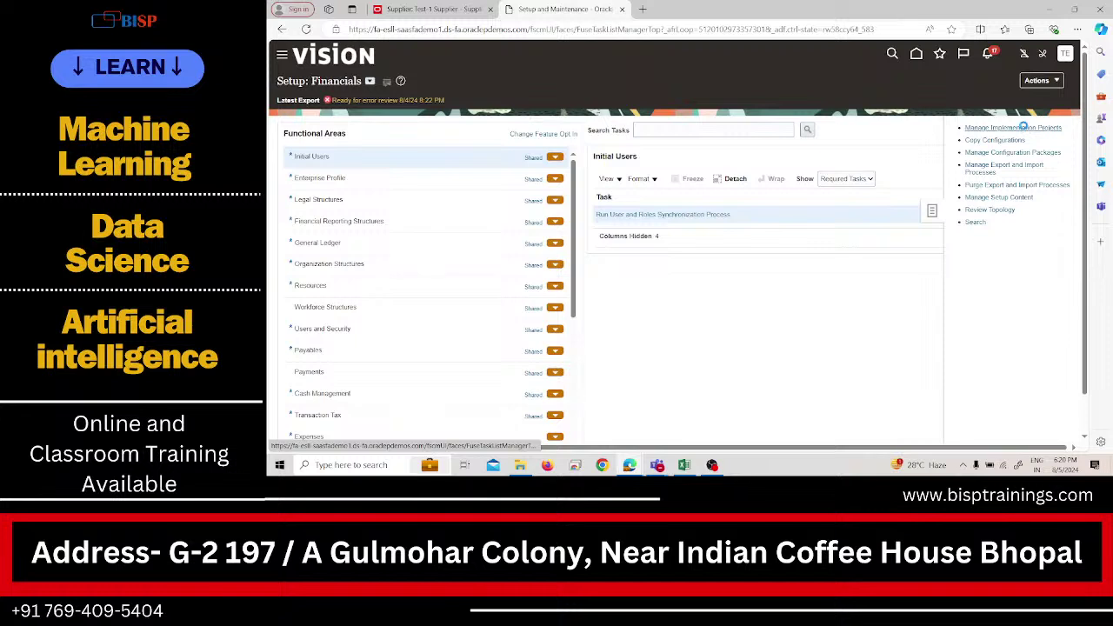
{"action": "left_click", "coordinate": [1024, 127]}
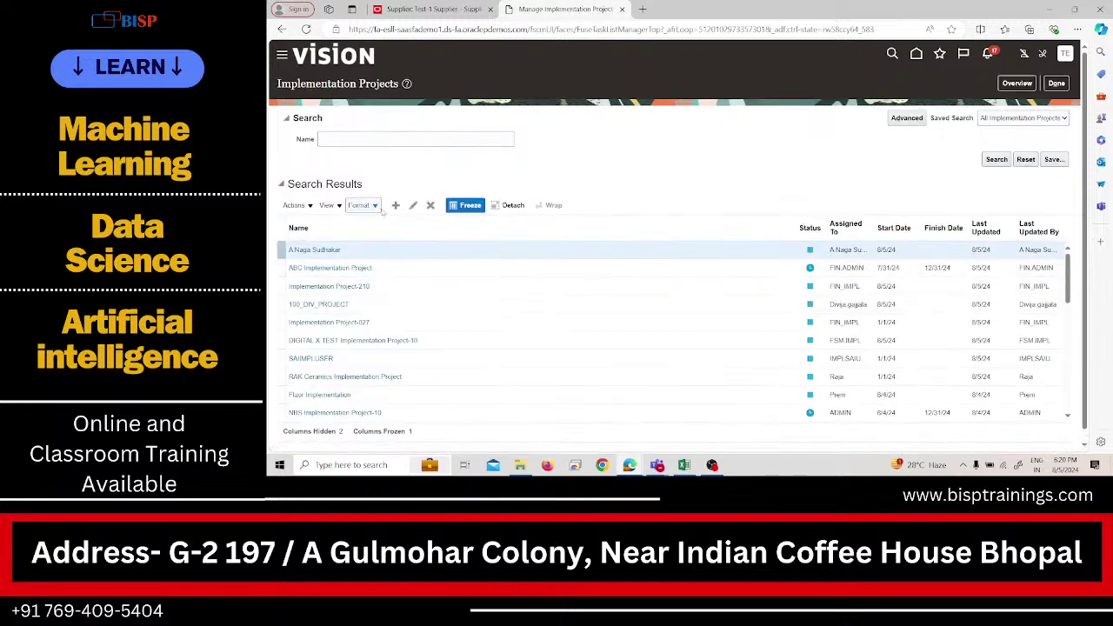
{"action": "left_click", "coordinate": [1017, 82]}
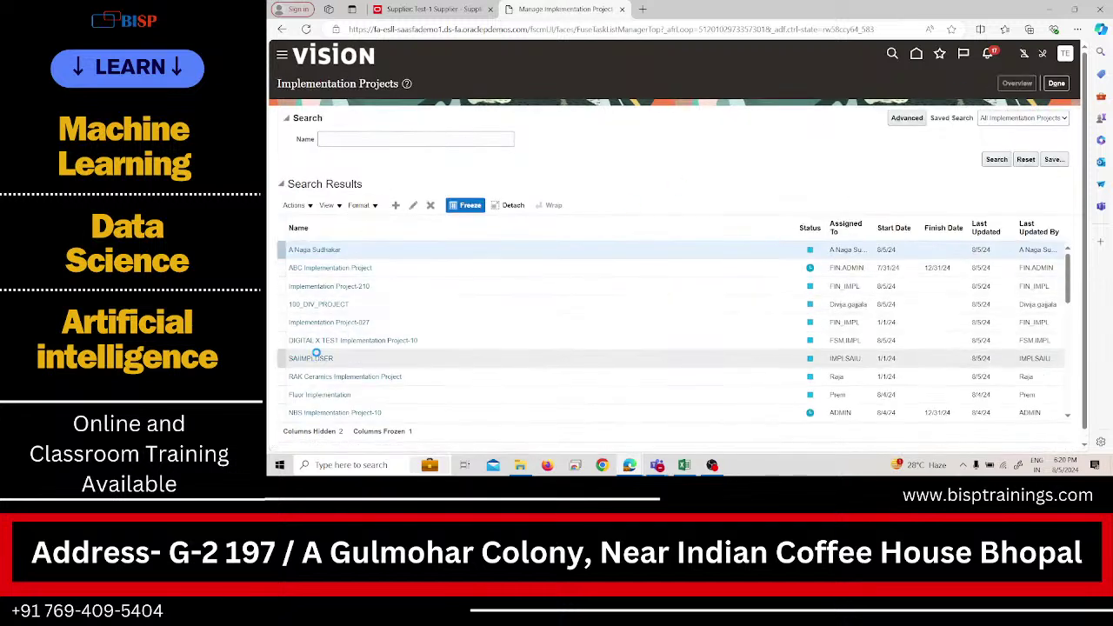
{"action": "left_click", "coordinate": [317, 190]}
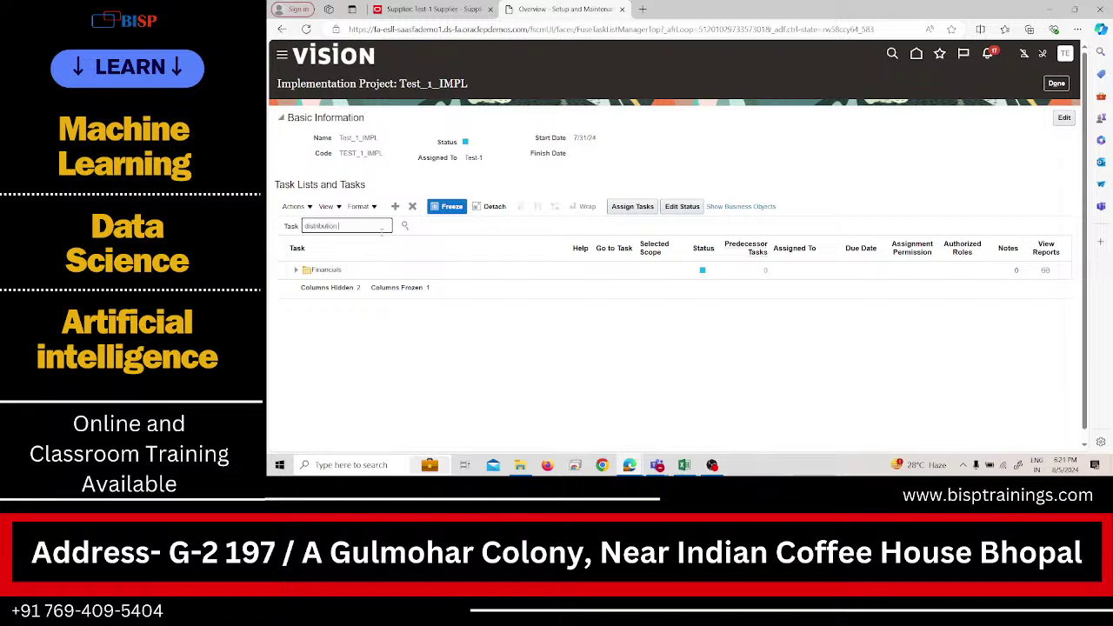
{"action": "type", "text": "sets"}
{"action": "key", "text": "Return"}
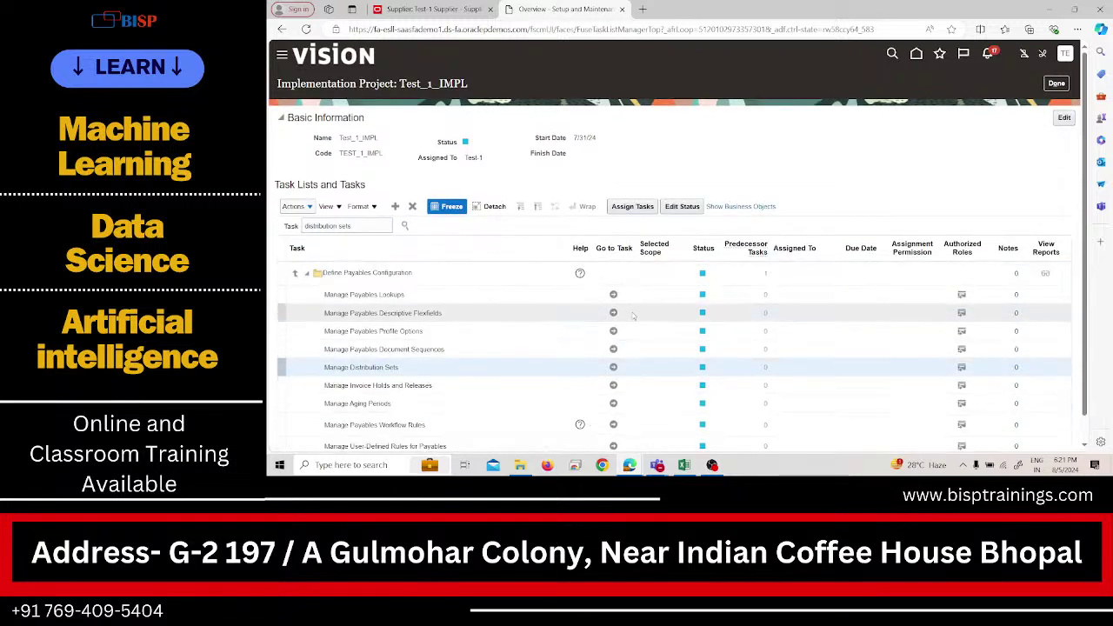
{"action": "left_click", "coordinate": [612, 366]}
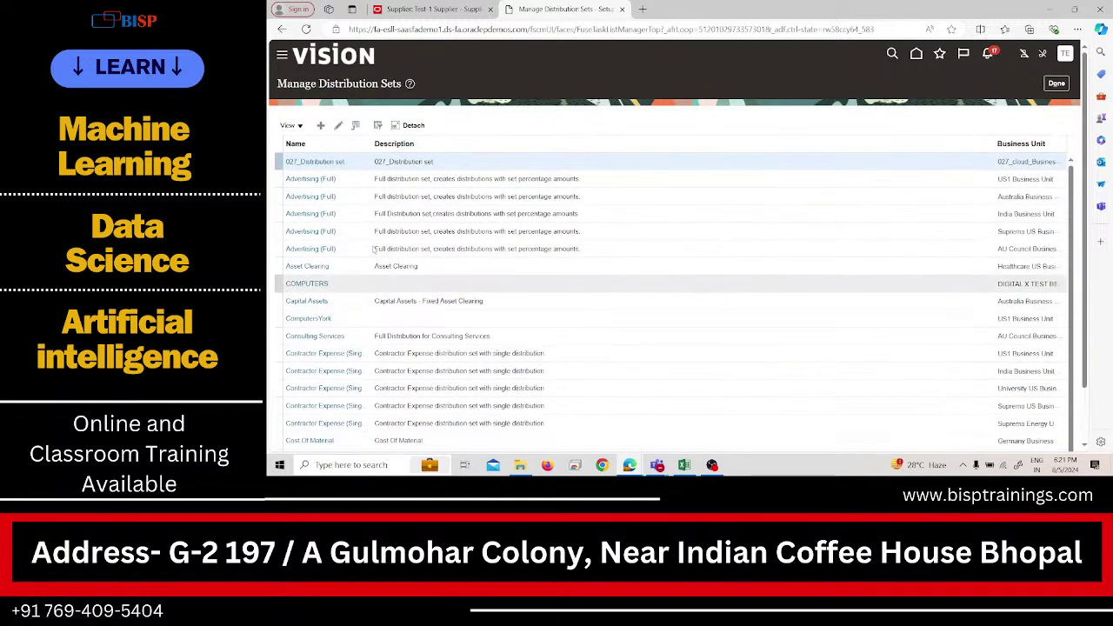
{"action": "scroll", "coordinate": [432, 280], "scroll_direction": "down", "scroll_amount": 10}
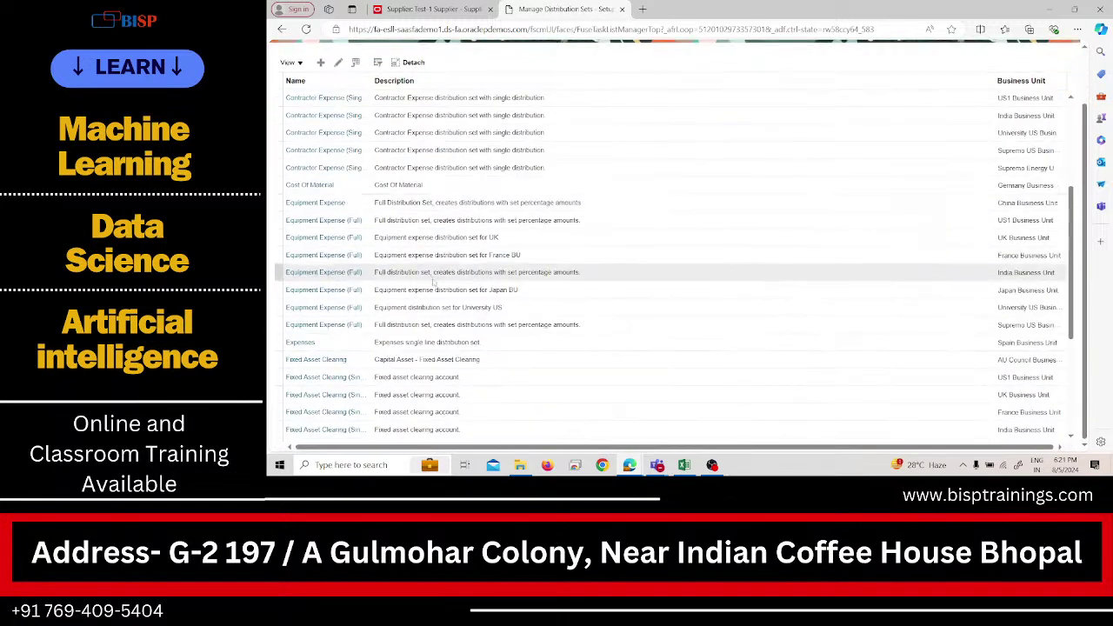
{"action": "scroll", "coordinate": [432, 281], "scroll_direction": "down", "scroll_amount": 1}
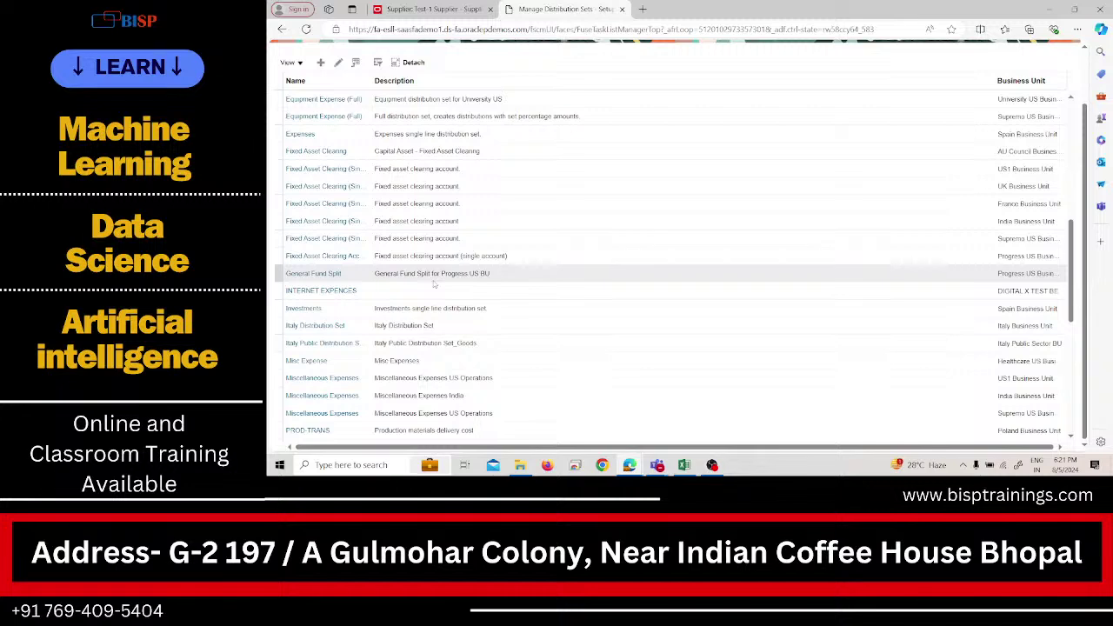
{"action": "scroll", "coordinate": [440, 295], "scroll_direction": "down", "scroll_amount": 4}
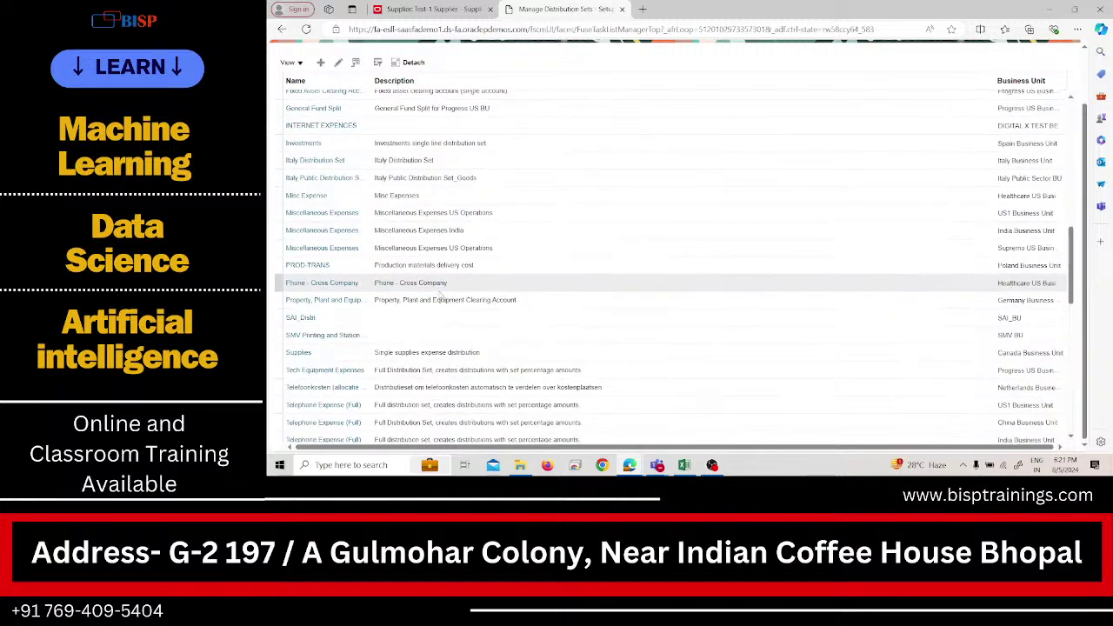
{"action": "scroll", "coordinate": [439, 295], "scroll_direction": "down", "scroll_amount": 15}
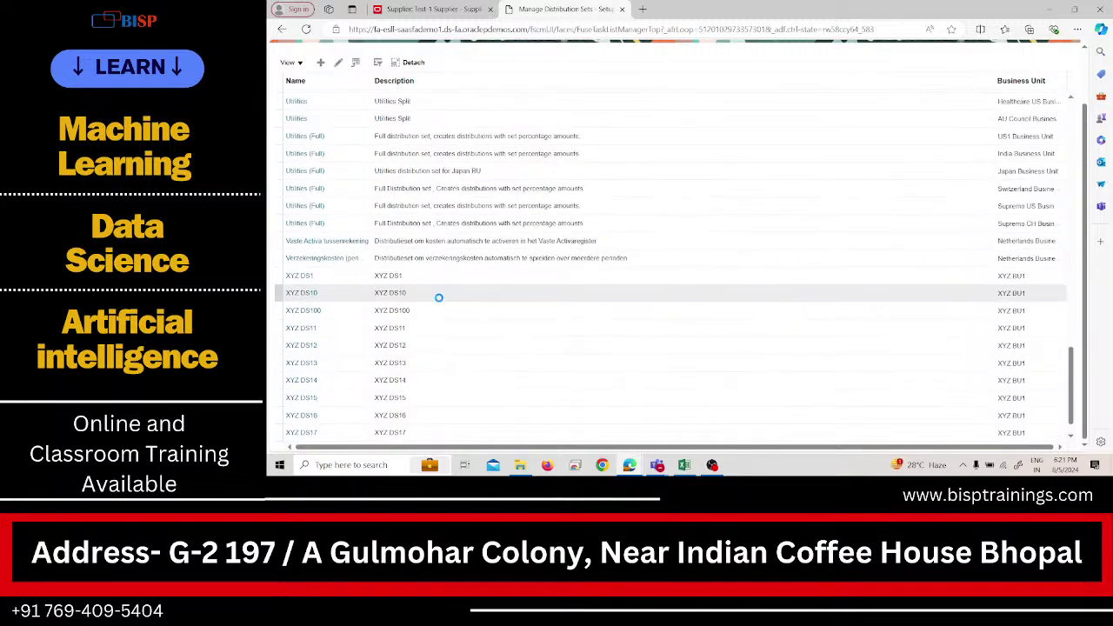
{"action": "scroll", "coordinate": [439, 298], "scroll_direction": "up", "scroll_amount": 20}
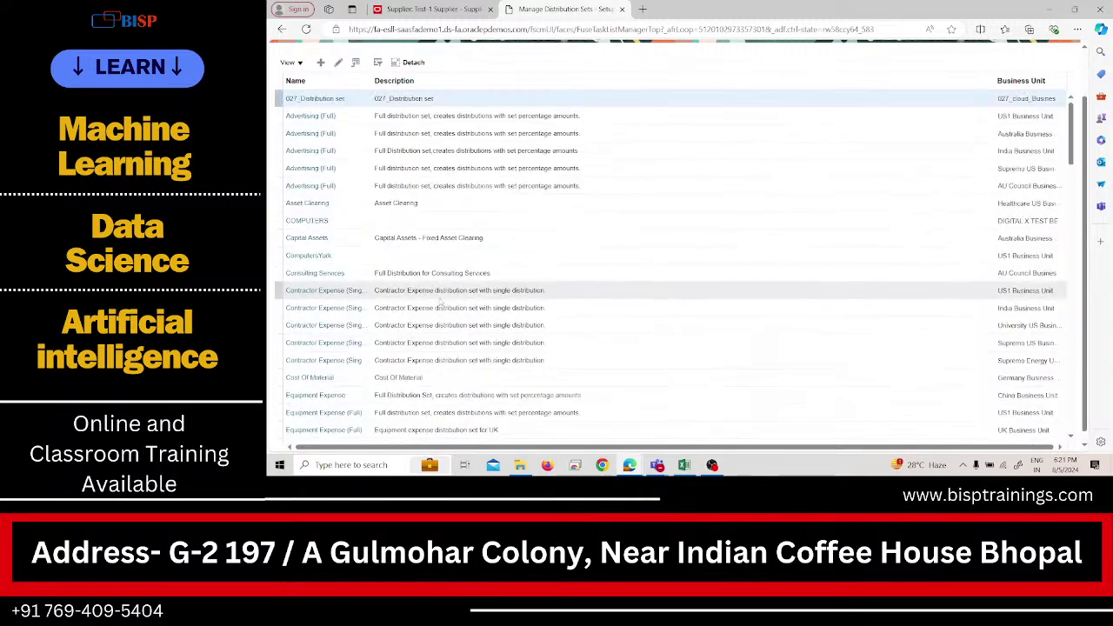
{"action": "scroll", "coordinate": [441, 302], "scroll_direction": "up", "scroll_amount": 3}
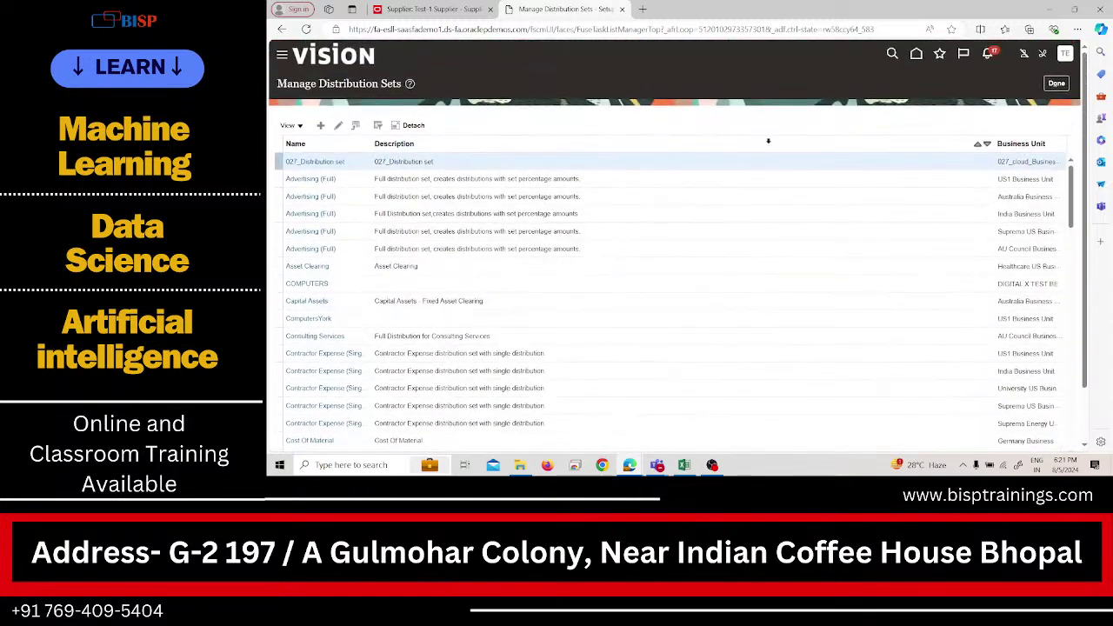
Start a new distribution set, cancel it, and leave the Distribution Sets page.
{"action": "left_click", "coordinate": [322, 127]}
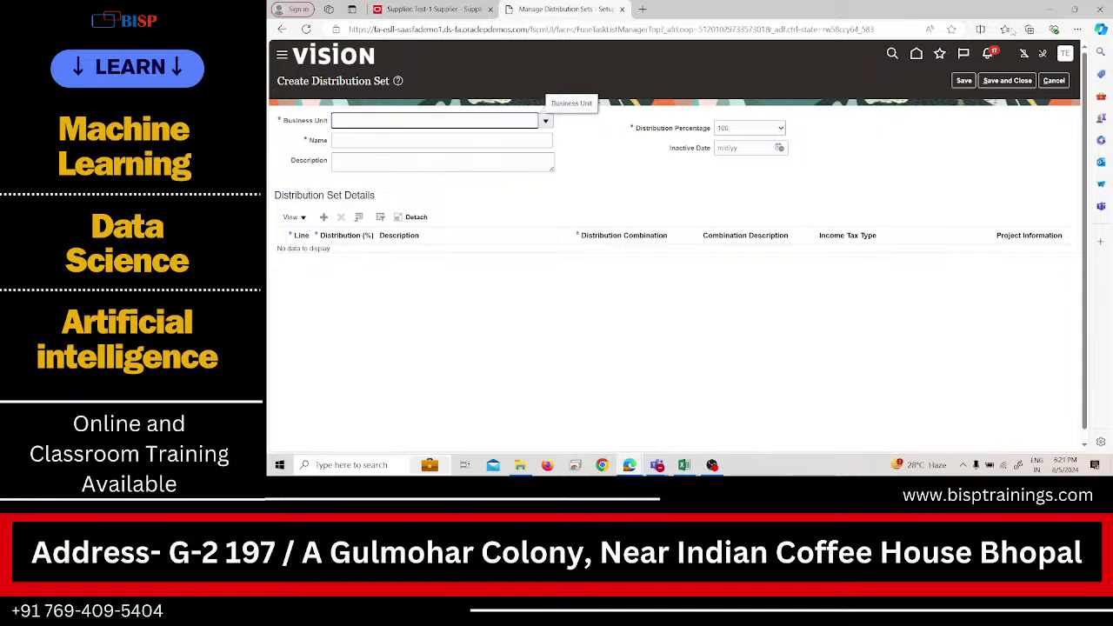
{"action": "left_click", "coordinate": [1051, 80]}
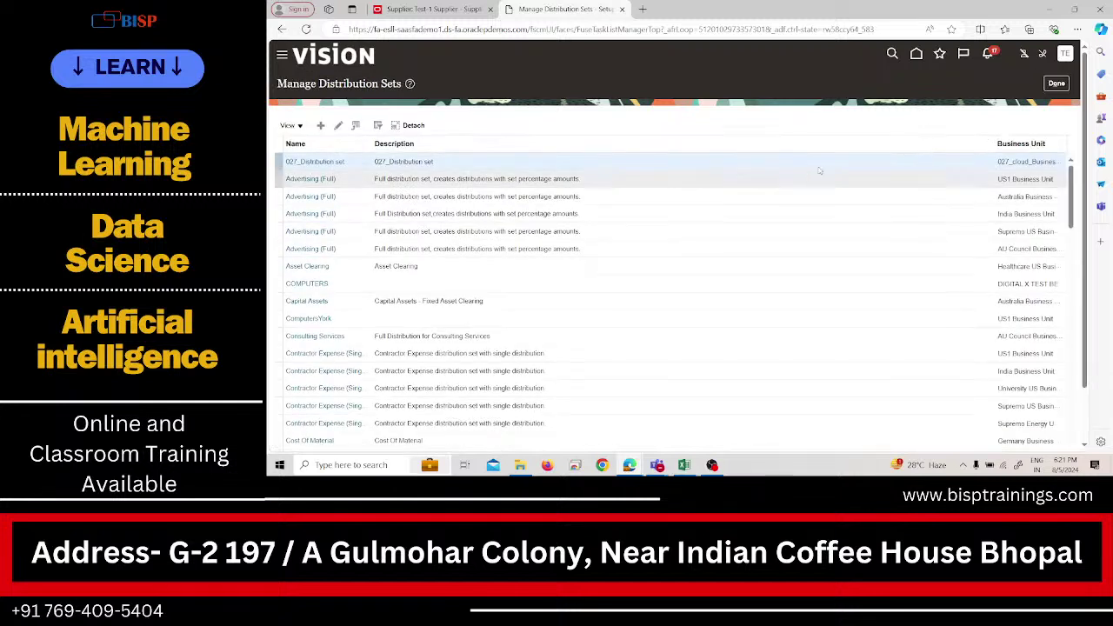
{"action": "left_click", "coordinate": [1056, 83]}
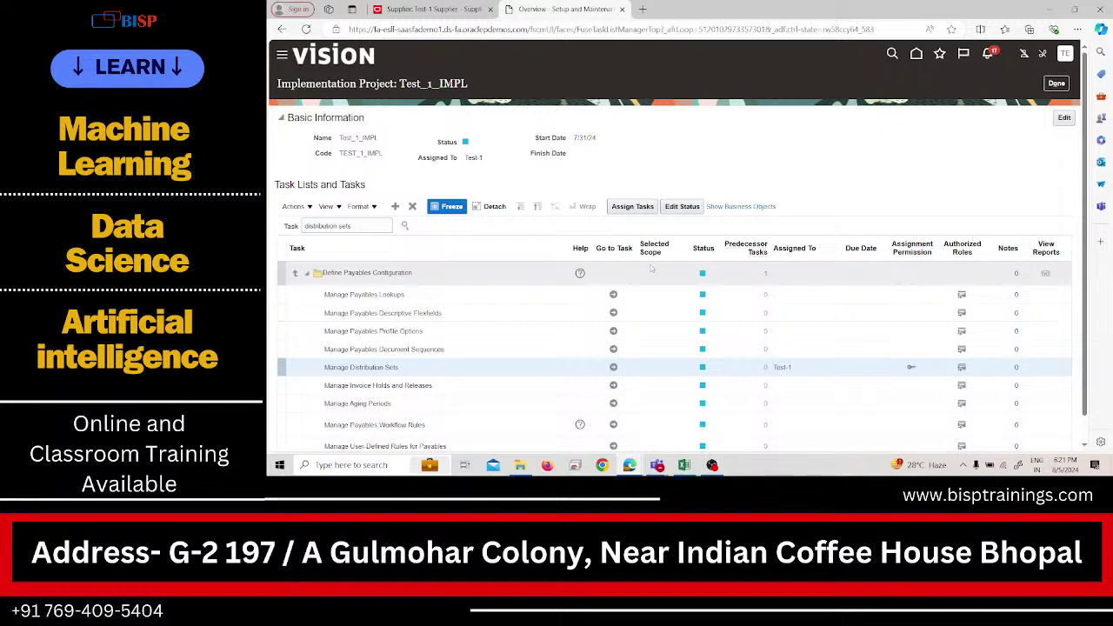
Reopen Manage Distribution Sets, review the Expenses set without saving, and return to the task list.
{"action": "left_click", "coordinate": [614, 366]}
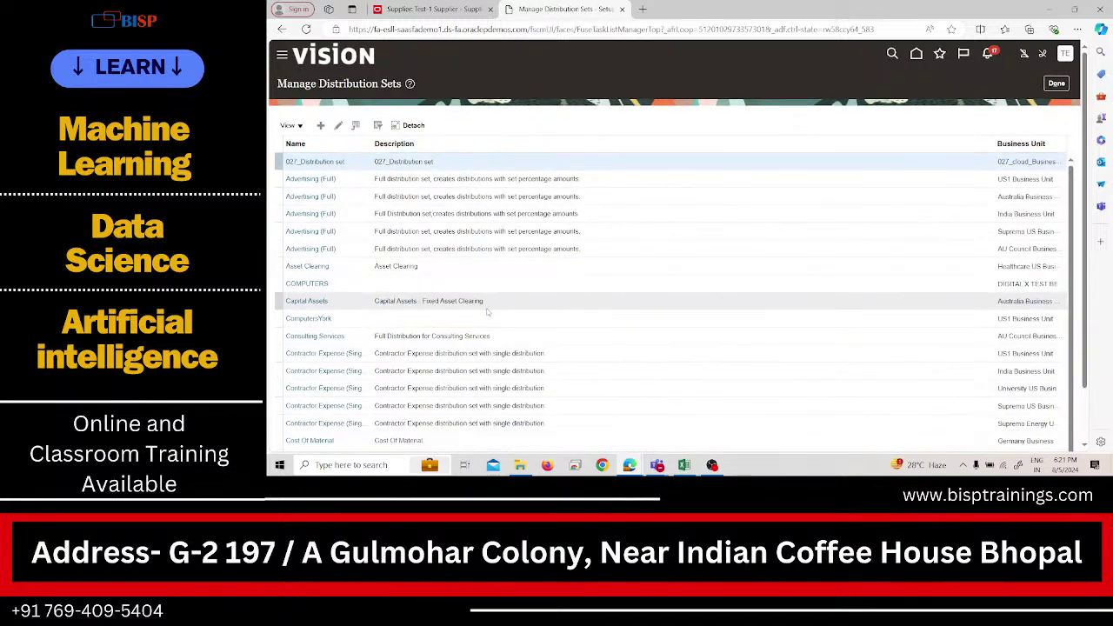
{"action": "left_click", "coordinate": [292, 125]}
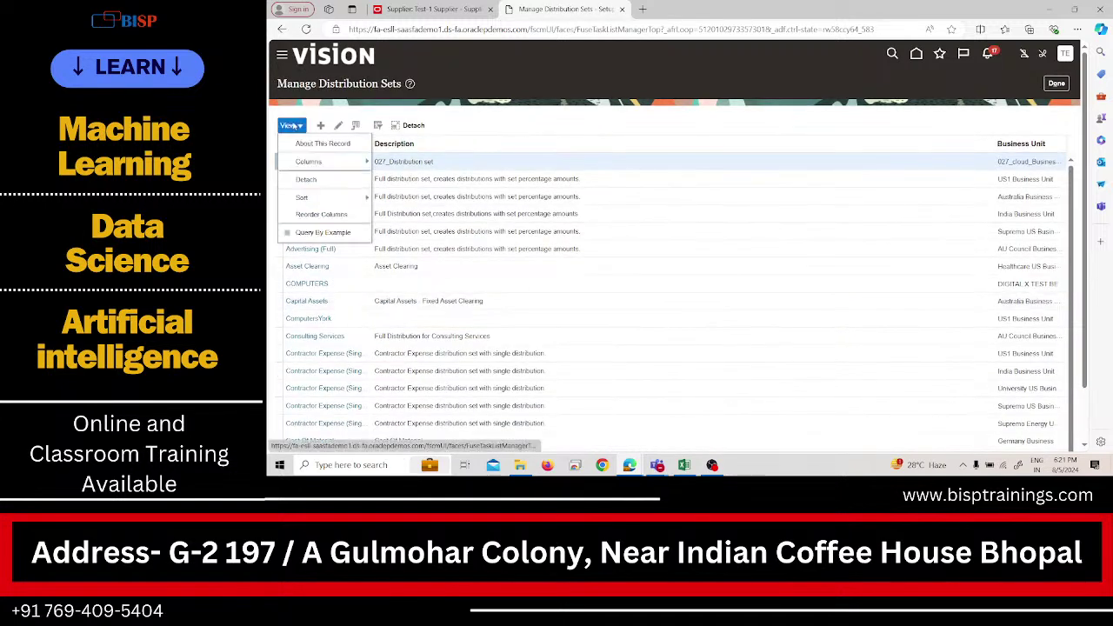
{"action": "left_click", "coordinate": [495, 301]}
{"action": "scroll", "coordinate": [495, 306], "scroll_direction": "down", "scroll_amount": 1}
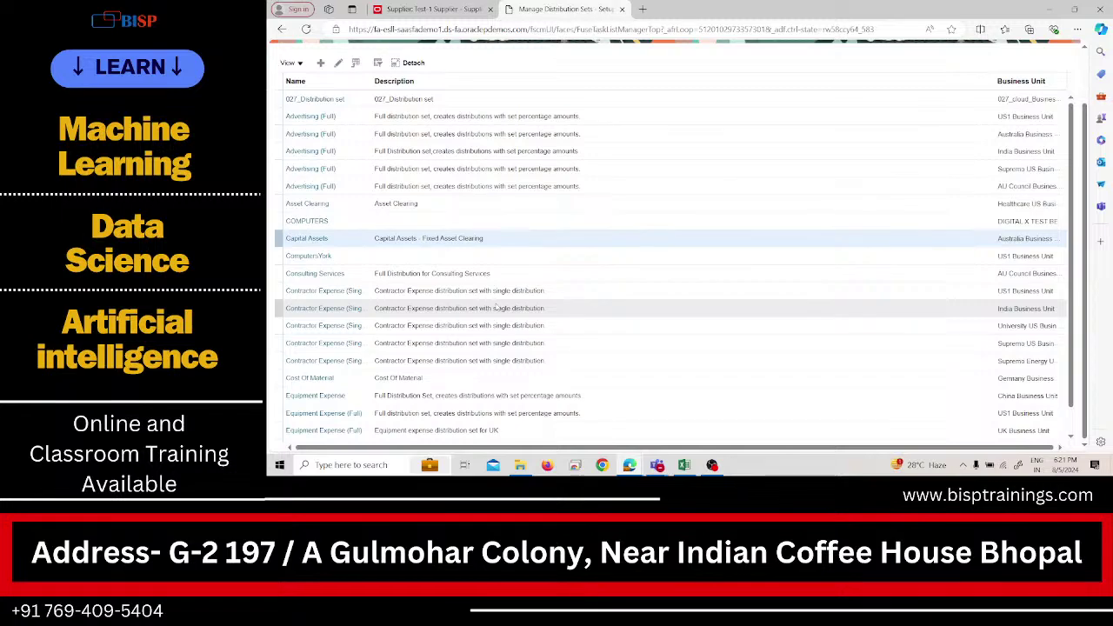
{"action": "scroll", "coordinate": [496, 305], "scroll_direction": "down", "scroll_amount": 4}
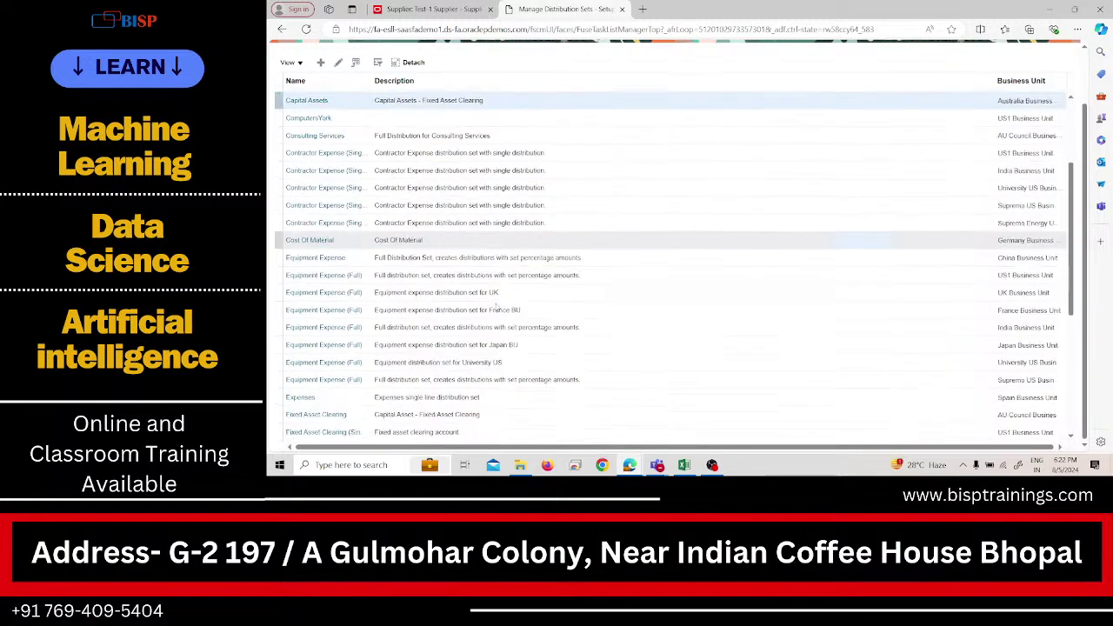
{"action": "scroll", "coordinate": [495, 301], "scroll_direction": "down", "scroll_amount": 4}
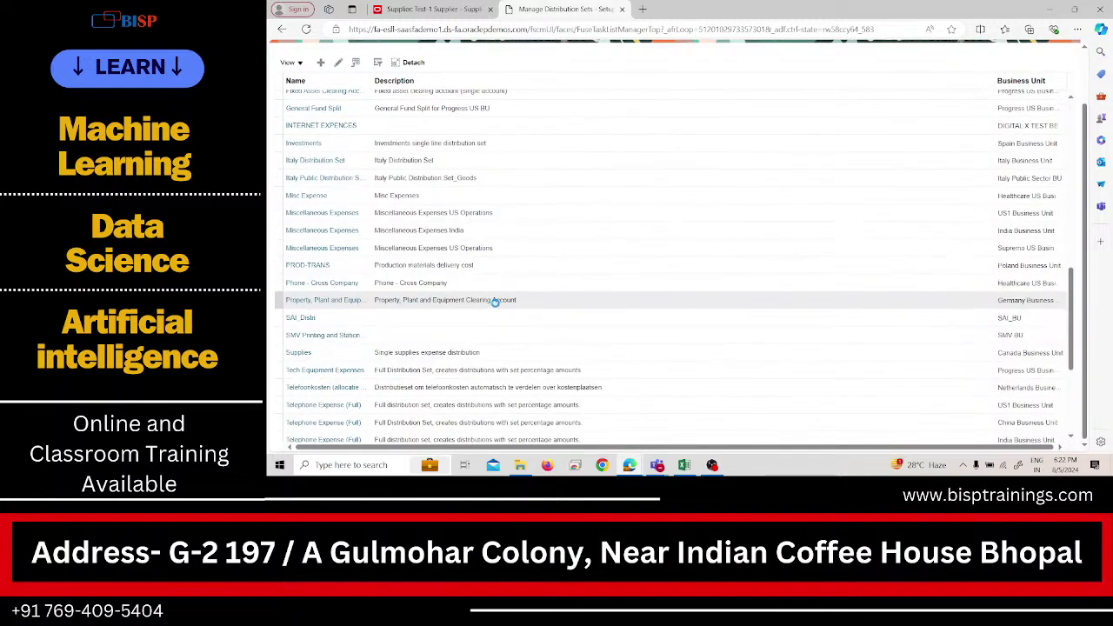
{"action": "scroll", "coordinate": [495, 305], "scroll_direction": "down", "scroll_amount": 6}
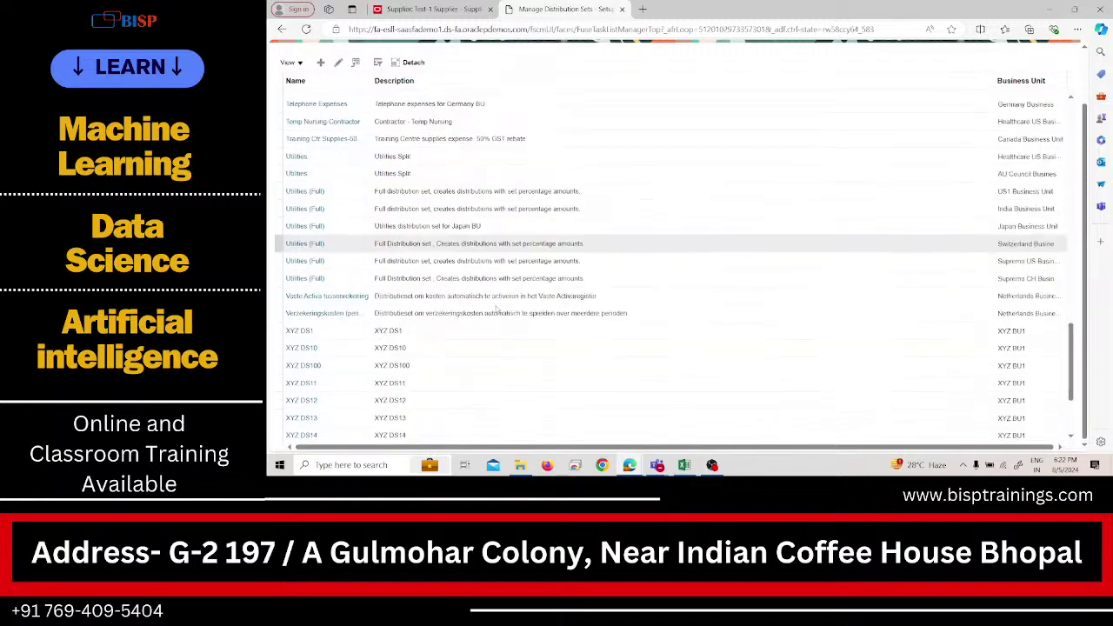
{"action": "scroll", "coordinate": [495, 306], "scroll_direction": "down", "scroll_amount": 10}
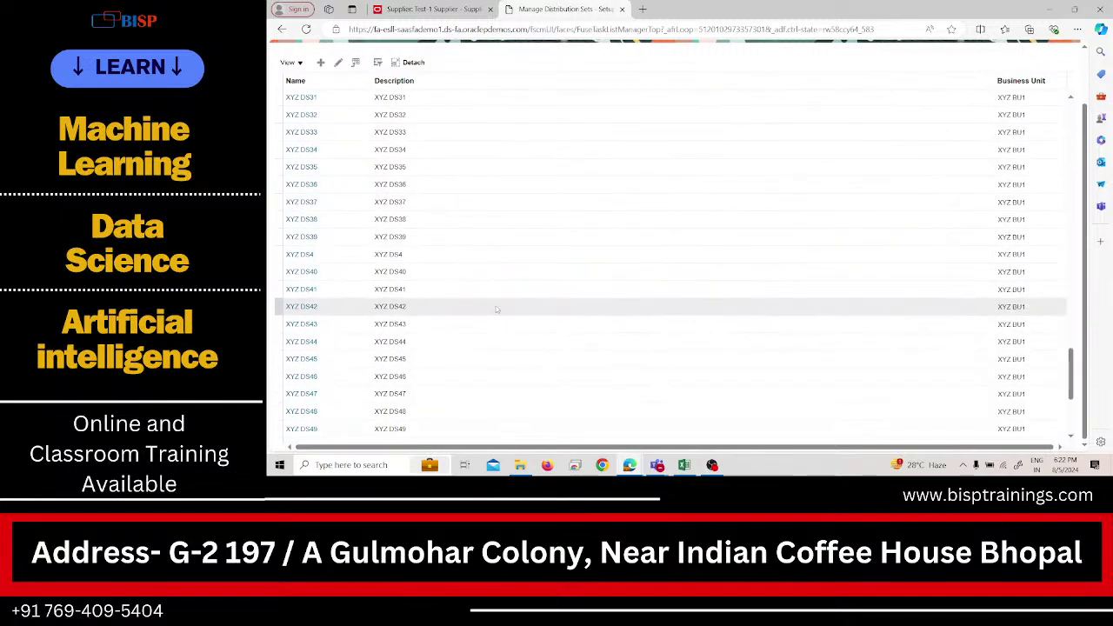
{"action": "scroll", "coordinate": [495, 305], "scroll_direction": "down", "scroll_amount": 10}
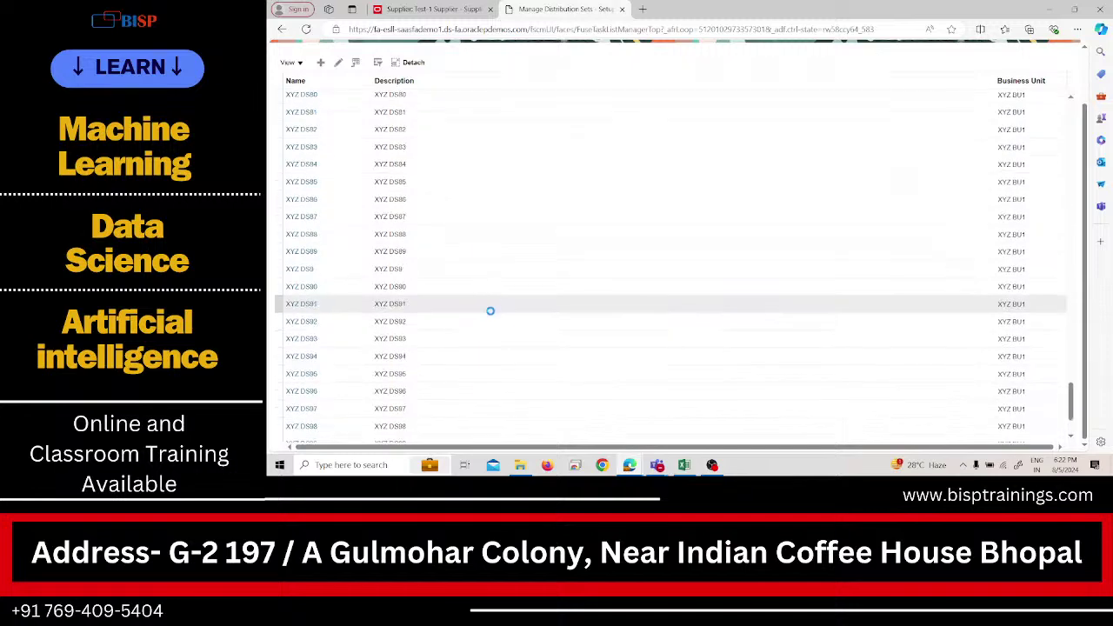
{"action": "scroll", "coordinate": [492, 314], "scroll_direction": "up", "scroll_amount": 20}
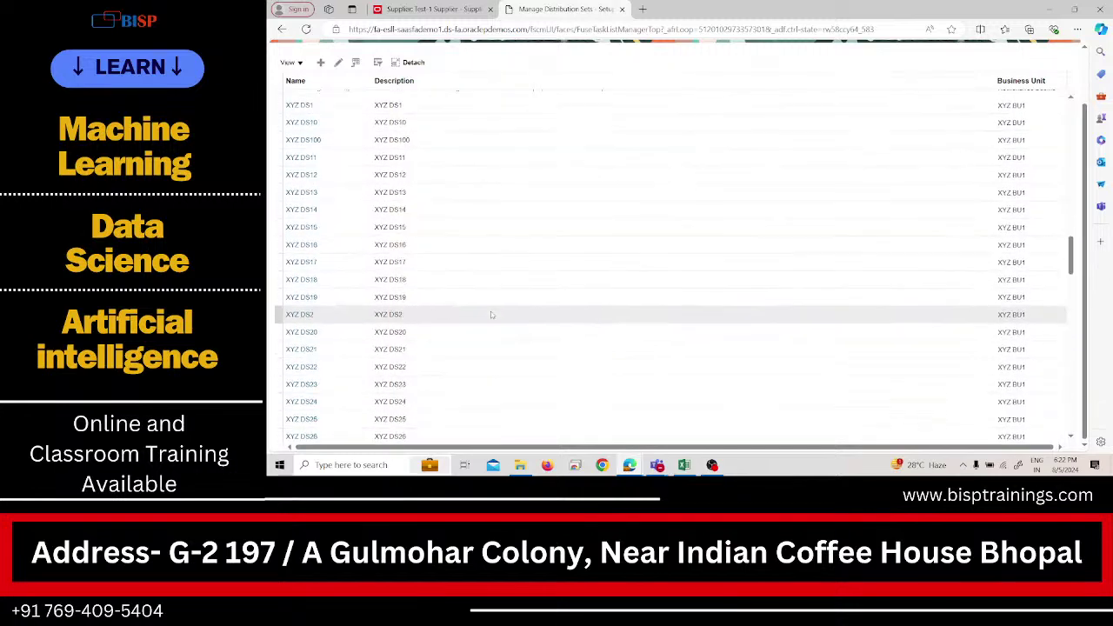
{"action": "scroll", "coordinate": [491, 315], "scroll_direction": "up", "scroll_amount": 2}
{"action": "scroll", "coordinate": [492, 315], "scroll_direction": "up", "scroll_amount": 2}
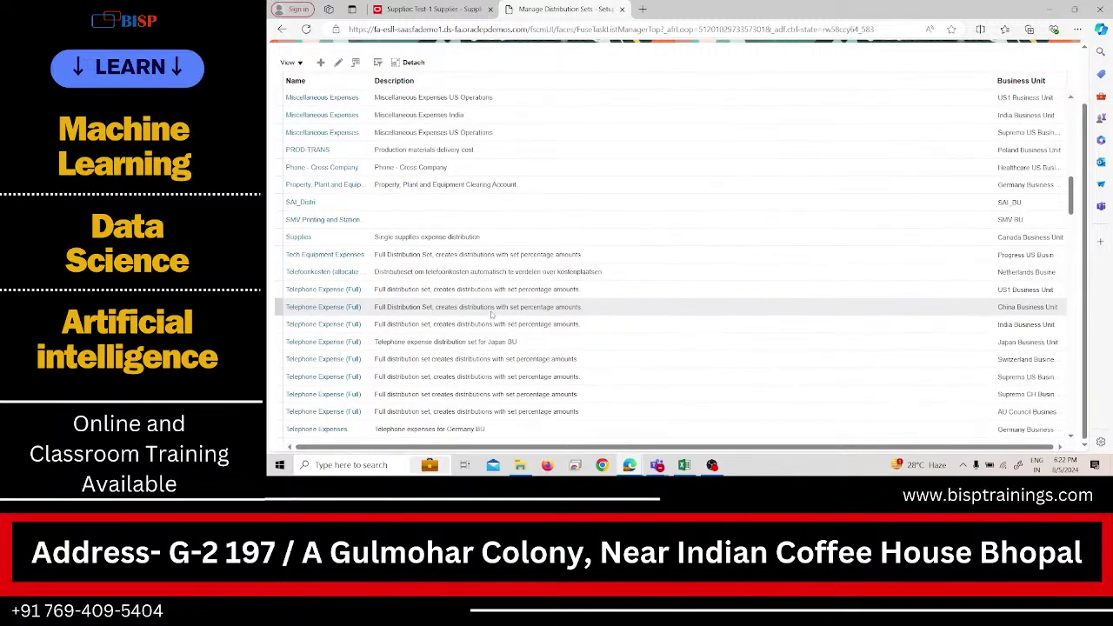
{"action": "scroll", "coordinate": [491, 310], "scroll_direction": "up", "scroll_amount": 8}
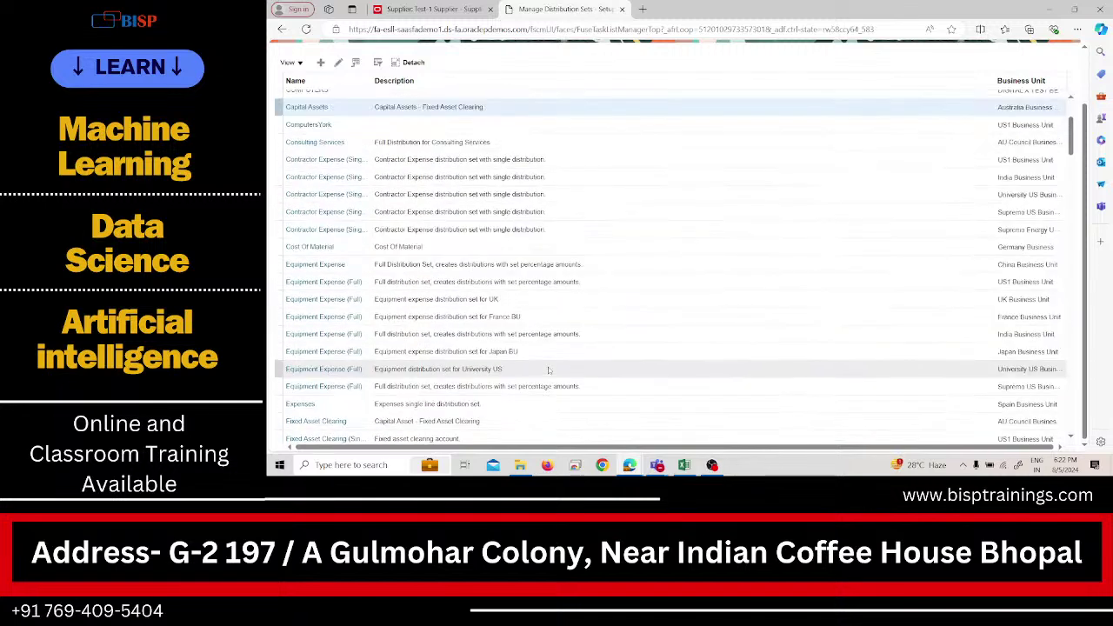
{"action": "left_click", "coordinate": [307, 403]}
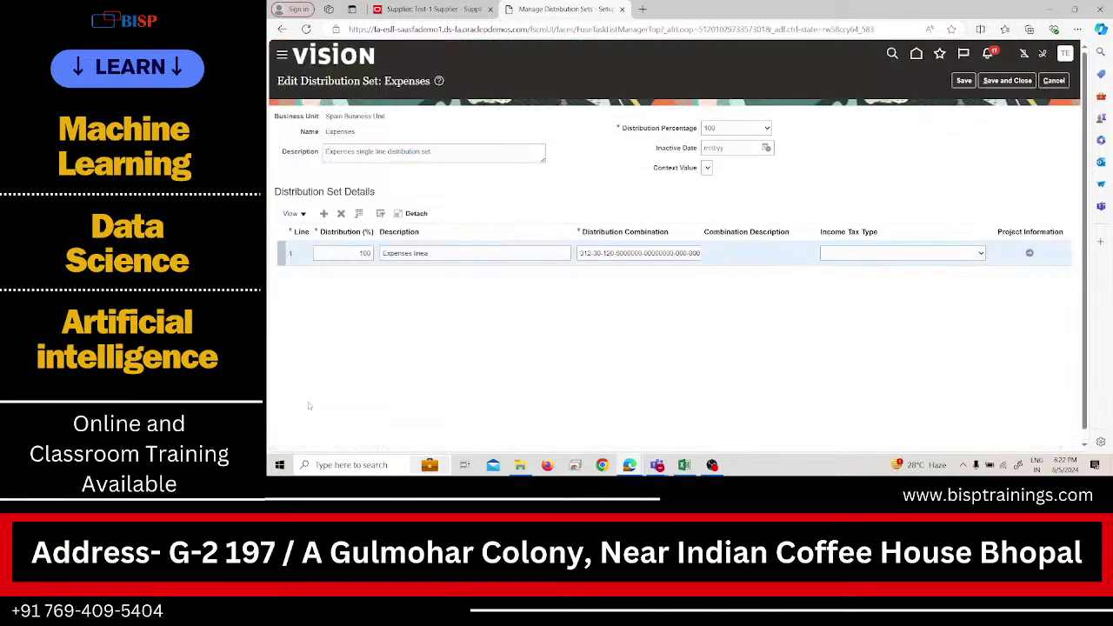
{"action": "left_click", "coordinate": [1058, 80]}
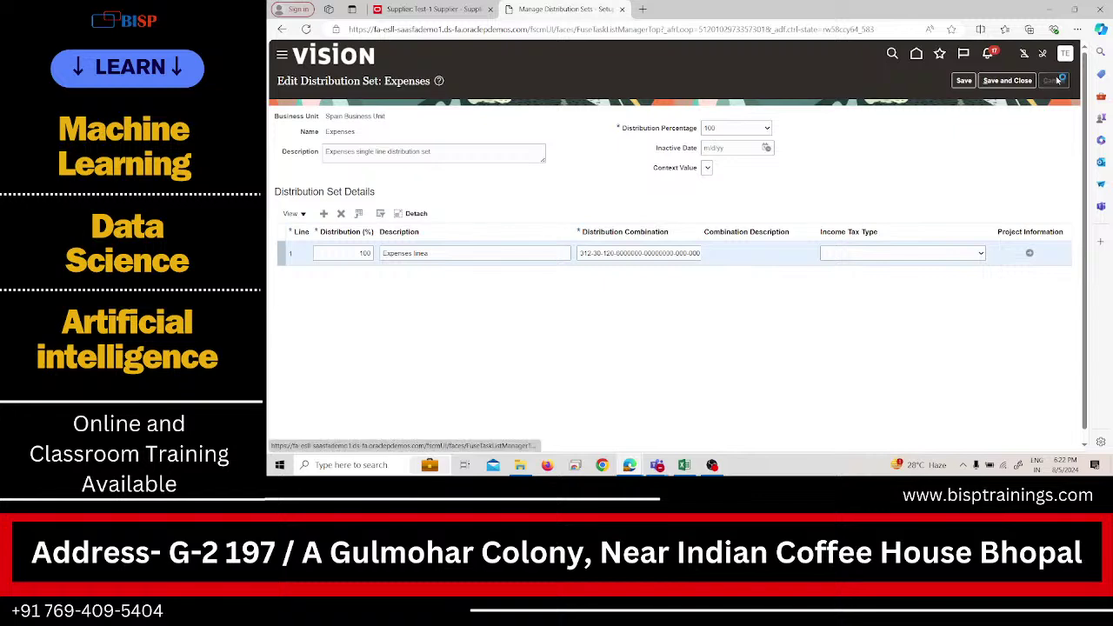
{"action": "left_click", "coordinate": [1056, 82]}
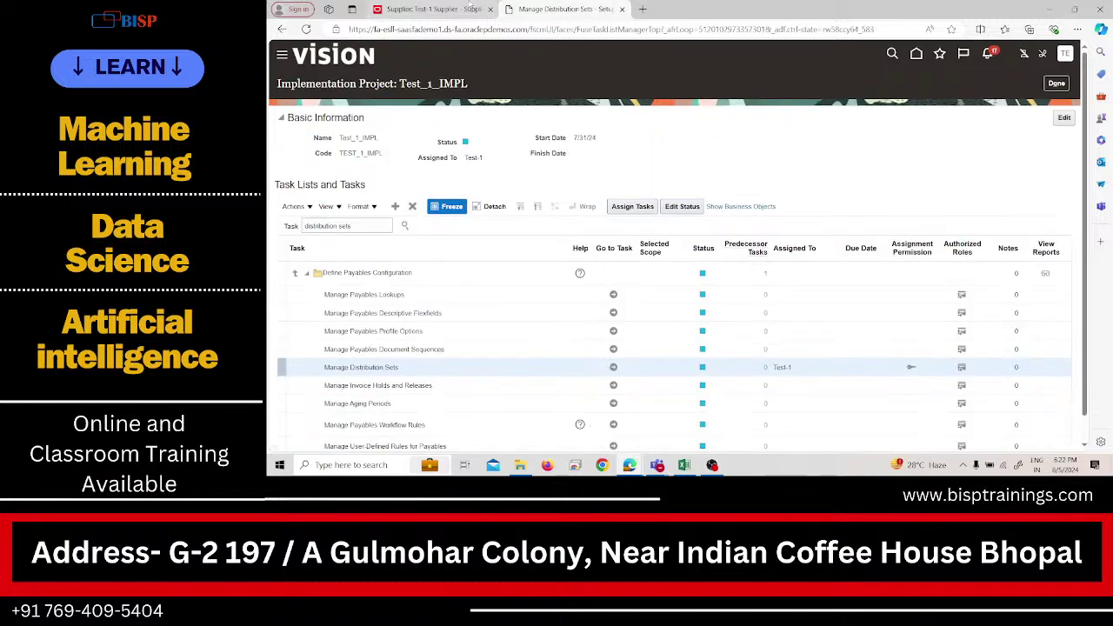
Check the Test-1 Supplier site's Distribution Set choices without picking one.
{"action": "left_click", "coordinate": [468, 9]}
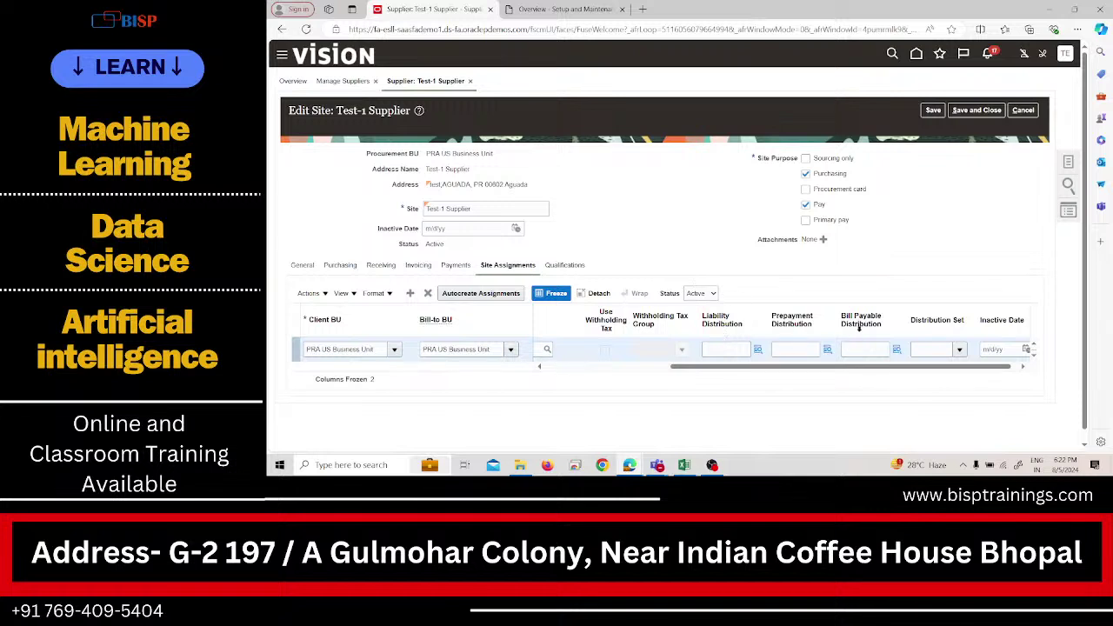
{"action": "left_click", "coordinate": [943, 351]}
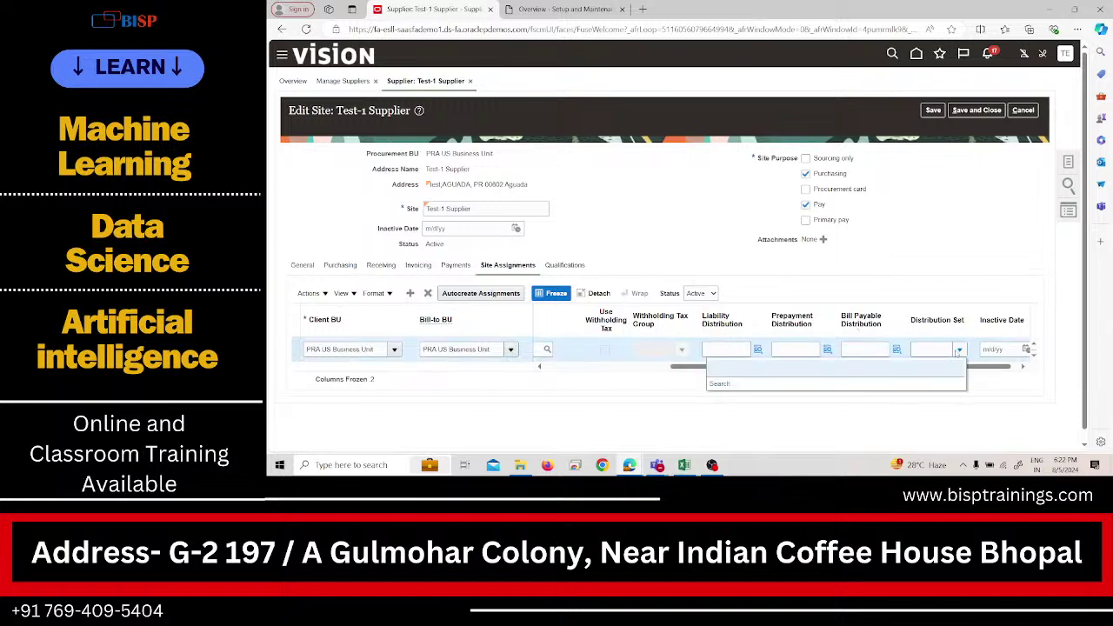
{"action": "left_click", "coordinate": [660, 410]}
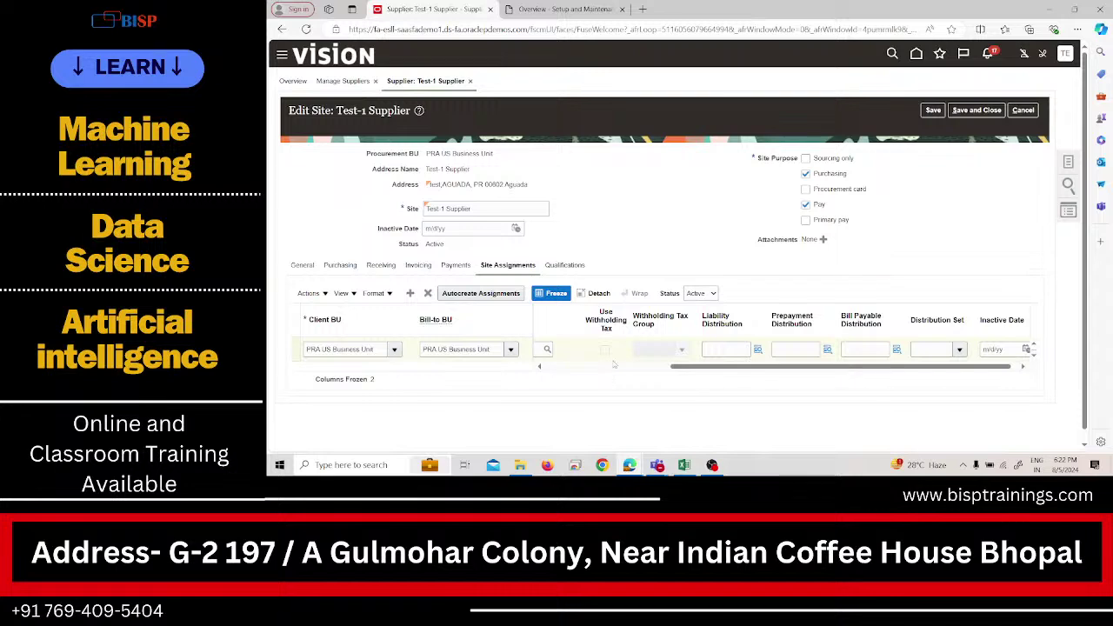
Save and close the supplier site, then open the site warning's details.
{"action": "left_click", "coordinate": [562, 266]}
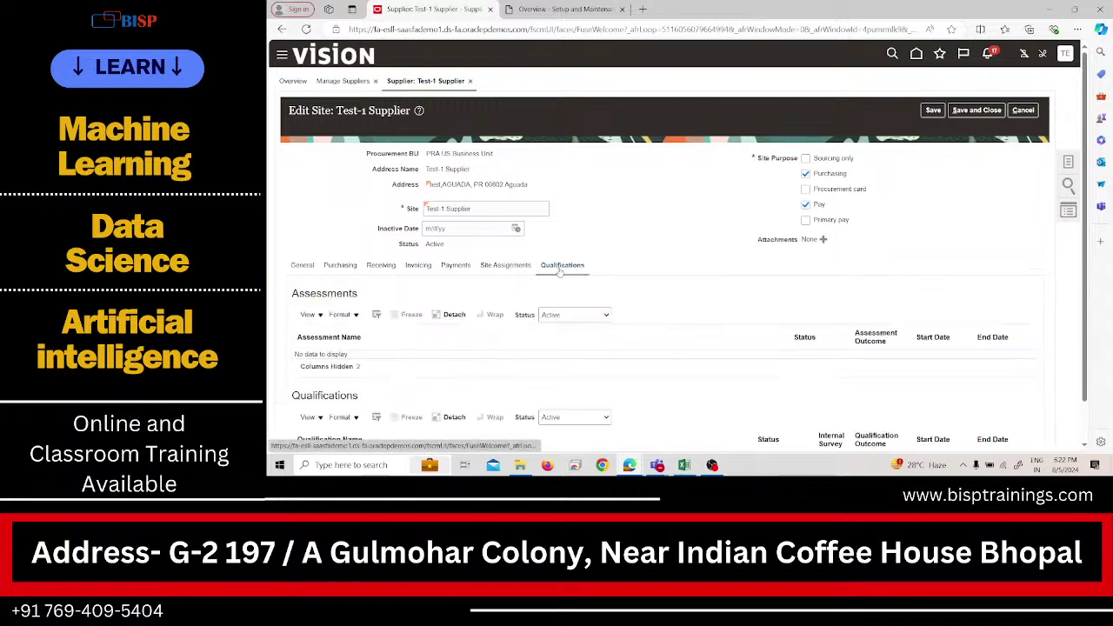
{"action": "scroll", "coordinate": [480, 335], "scroll_direction": "down", "scroll_amount": 1}
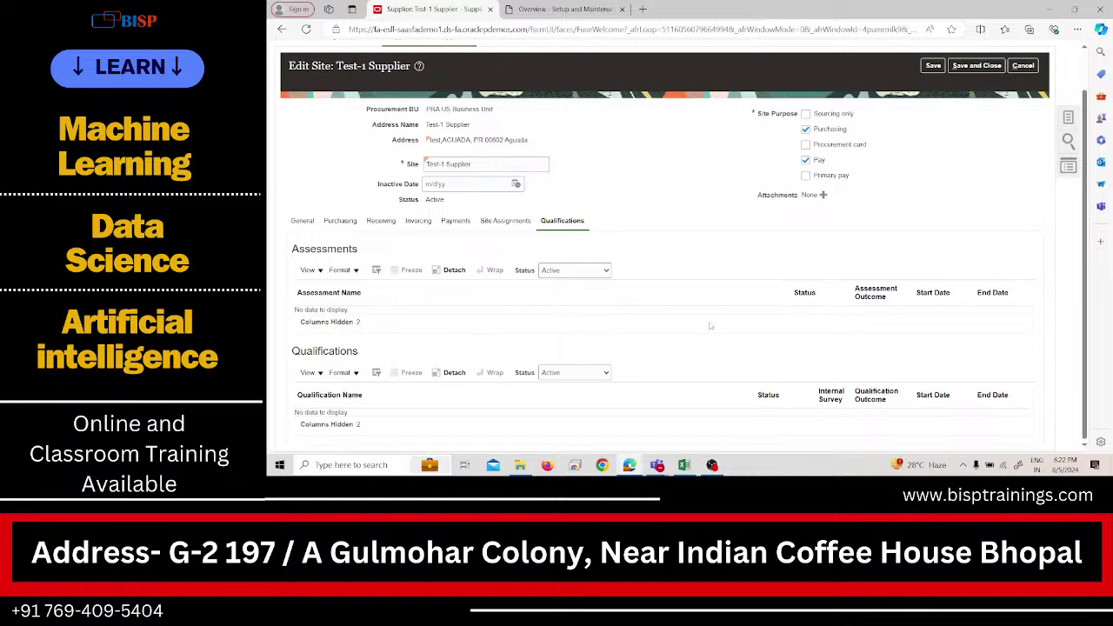
{"action": "scroll", "coordinate": [735, 286], "scroll_direction": "up", "scroll_amount": 1}
{"action": "left_click", "coordinate": [974, 112]}
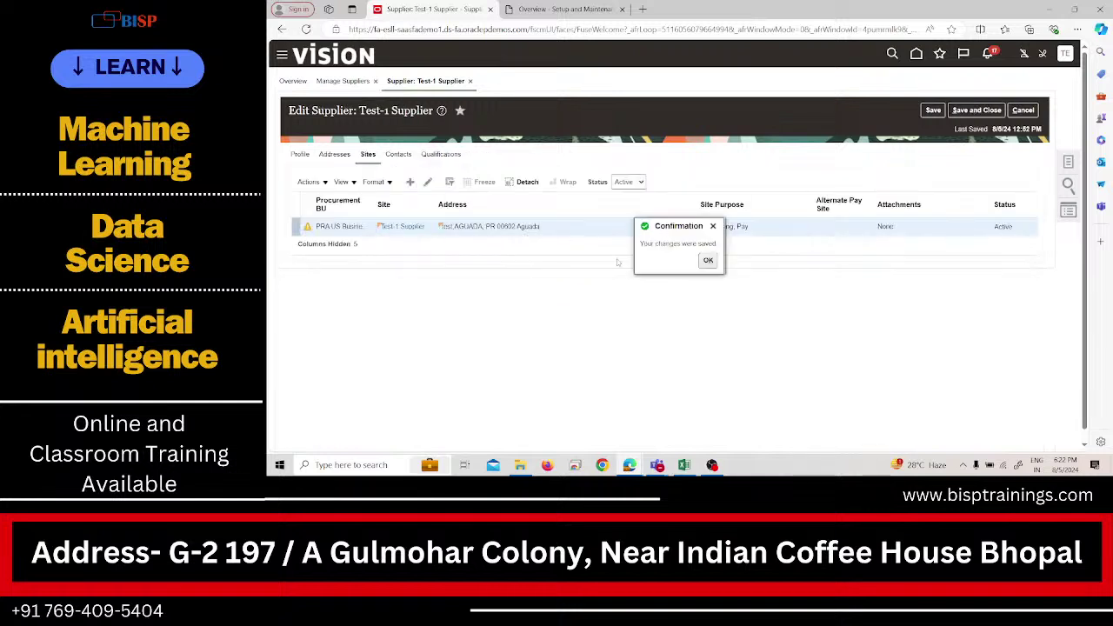
{"action": "left_click", "coordinate": [708, 261]}
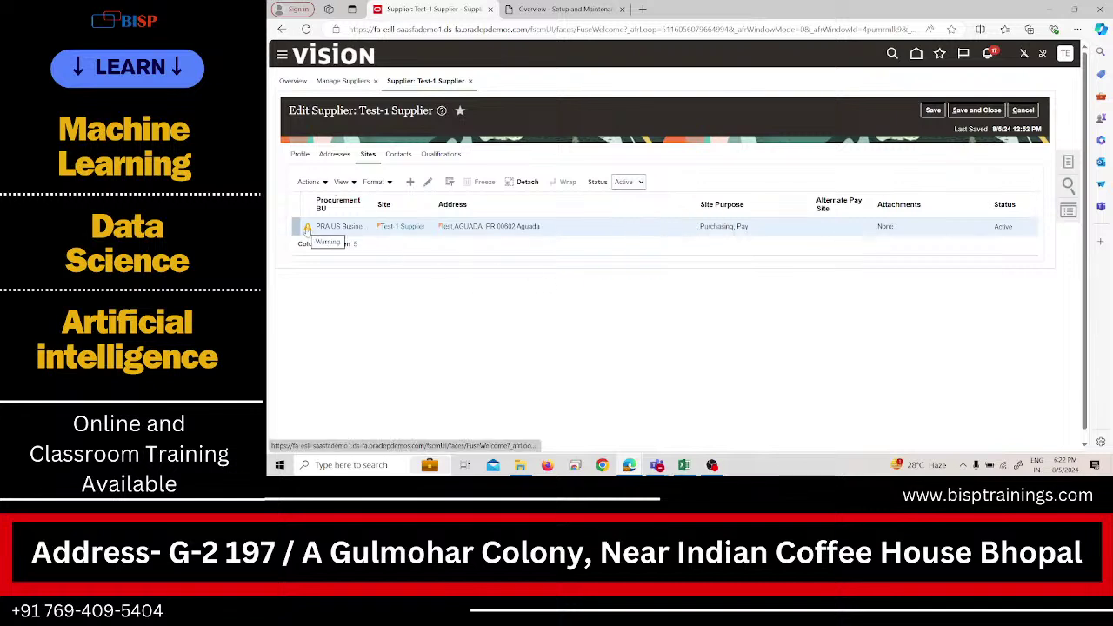
{"action": "left_click", "coordinate": [307, 228]}
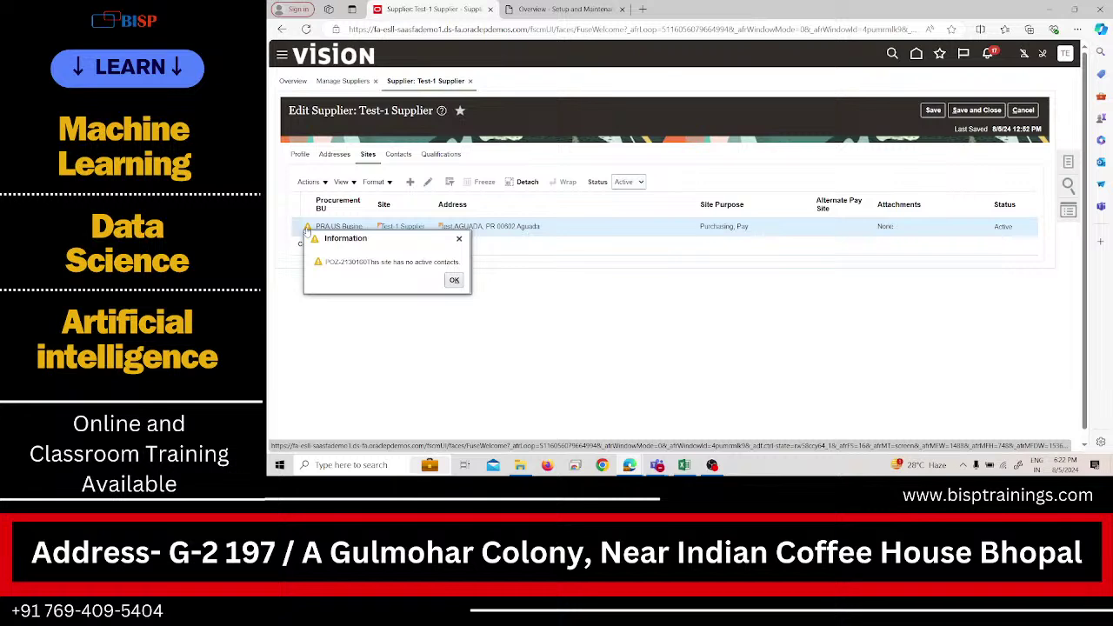
Add a Test-1 Supplier contact with salutation Mr., enter first and last name, and save.
{"action": "left_click", "coordinate": [454, 281]}
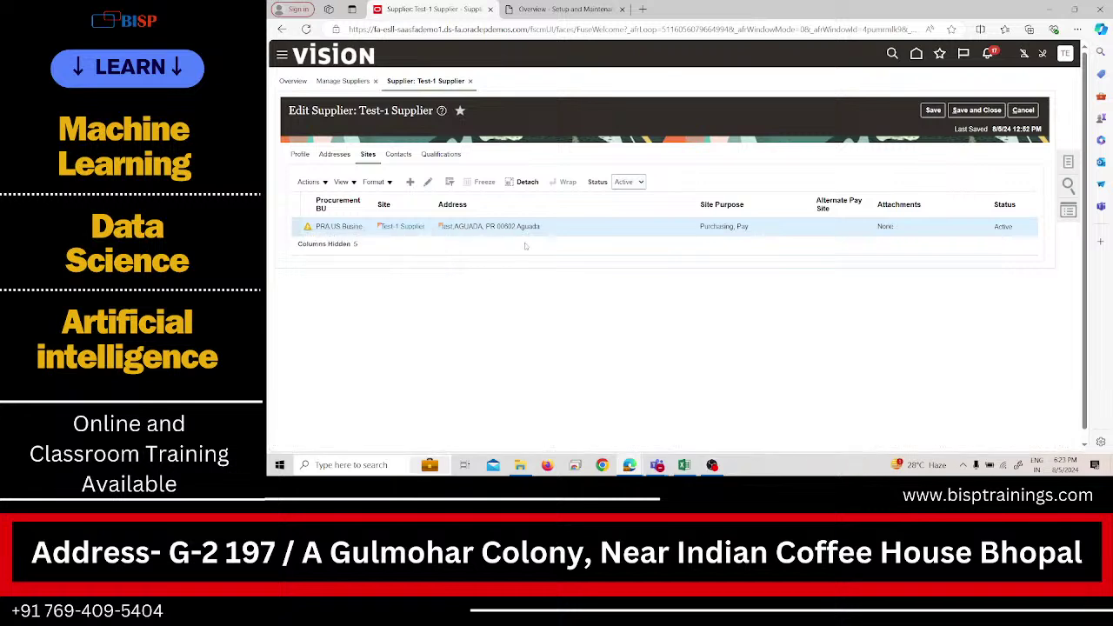
{"action": "left_click", "coordinate": [402, 157]}
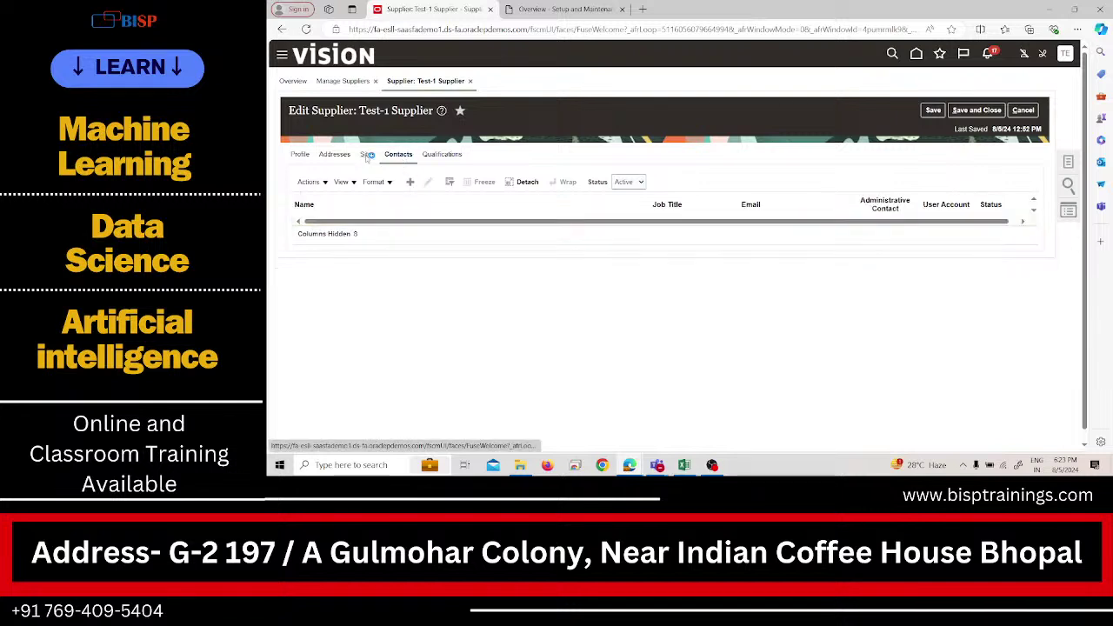
{"action": "left_click", "coordinate": [367, 155]}
{"action": "left_click", "coordinate": [400, 159]}
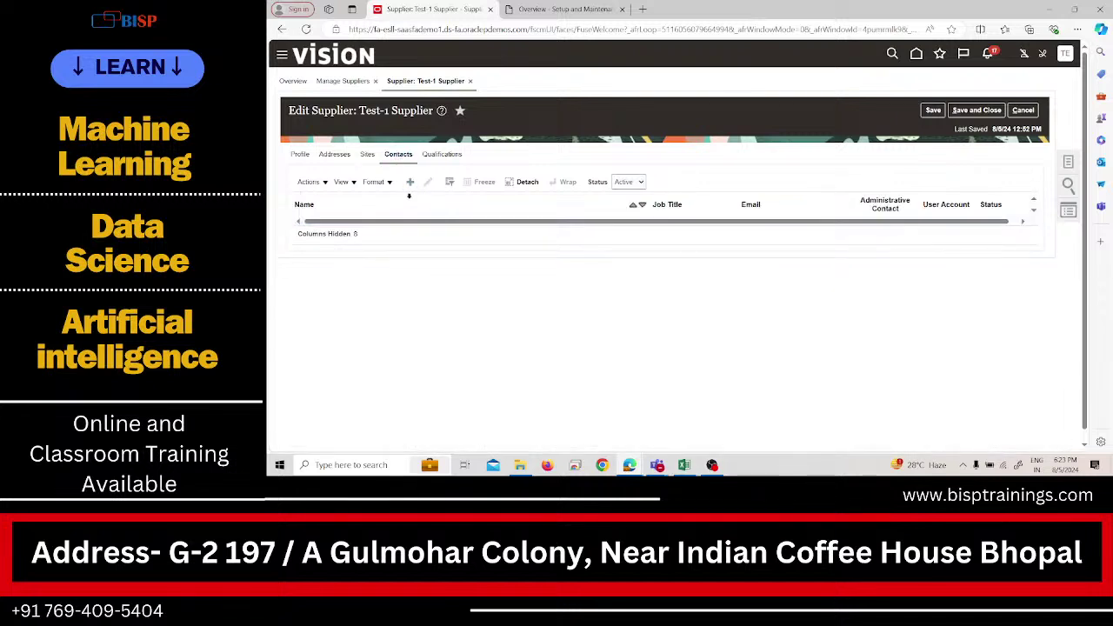
{"action": "left_click", "coordinate": [413, 183]}
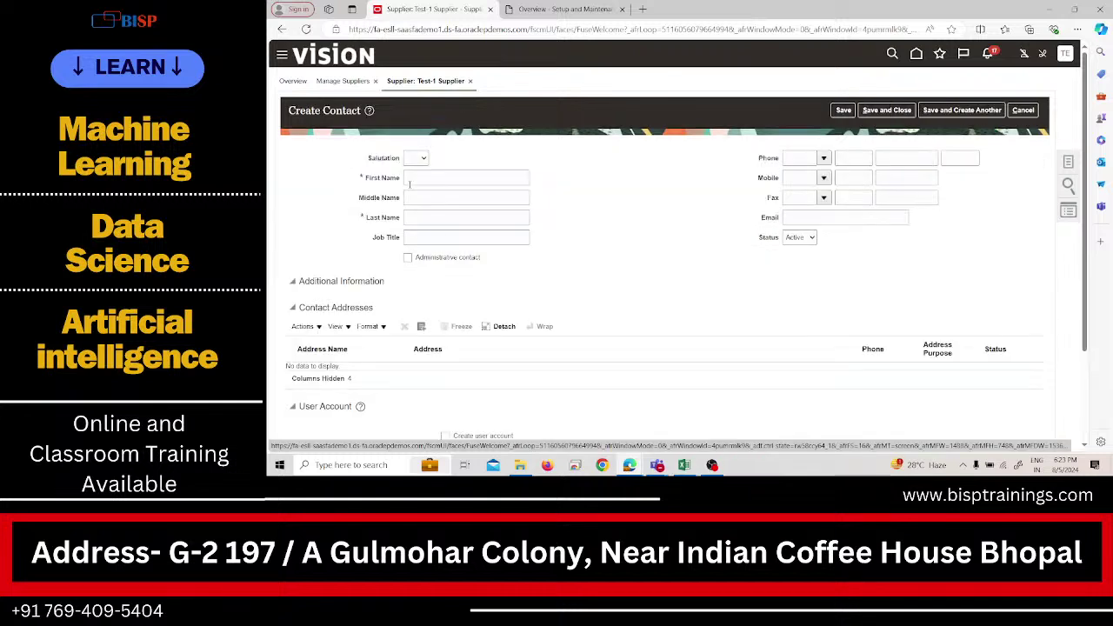
{"action": "left_click", "coordinate": [422, 158]}
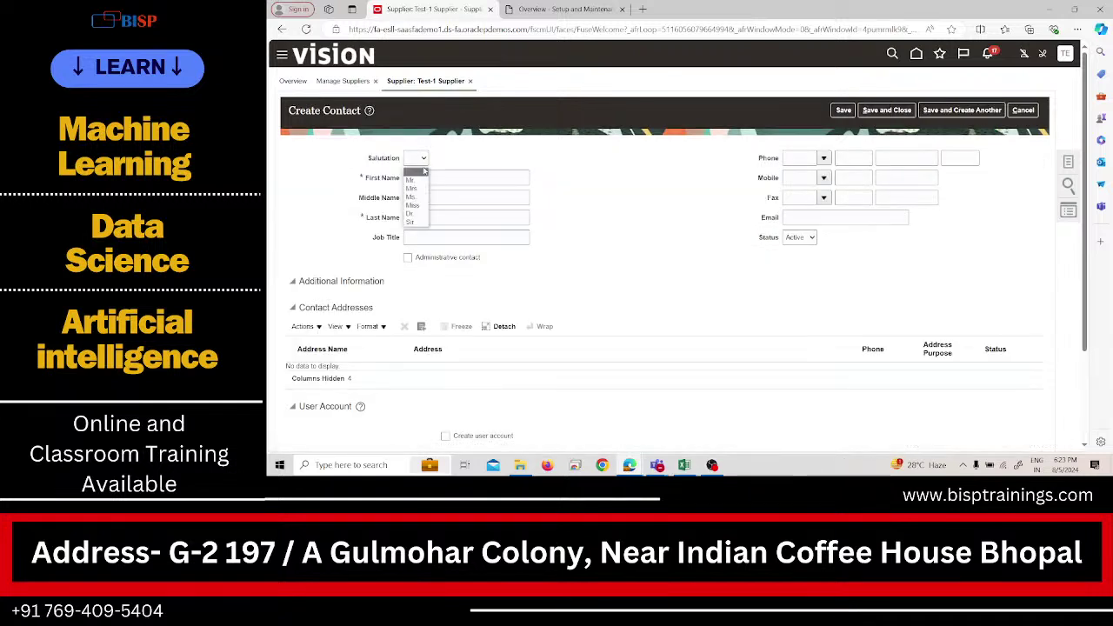
{"action": "left_click", "coordinate": [423, 179]}
{"action": "left_click", "coordinate": [423, 178]}
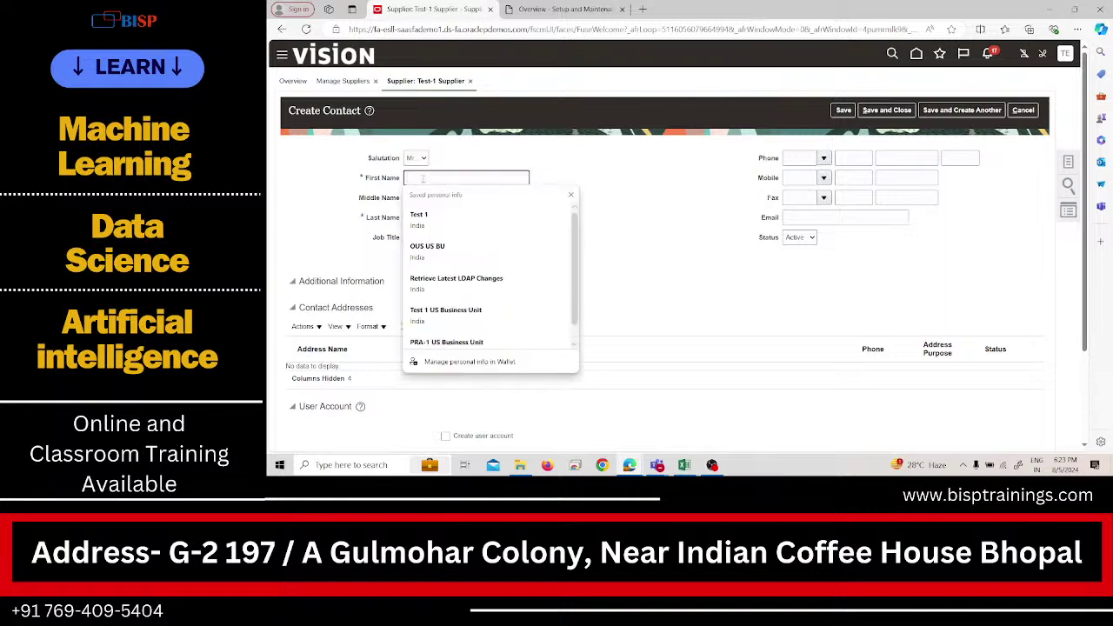
{"action": "type", "text": "M"}
{"action": "left_click", "coordinate": [435, 212]}
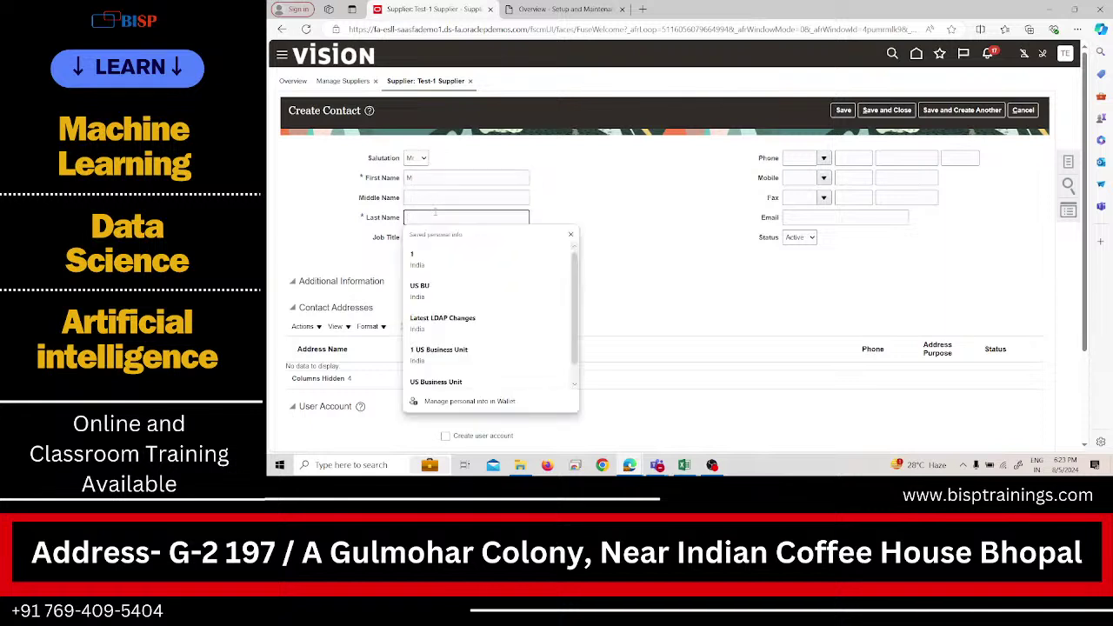
{"action": "type", "text": "N"}
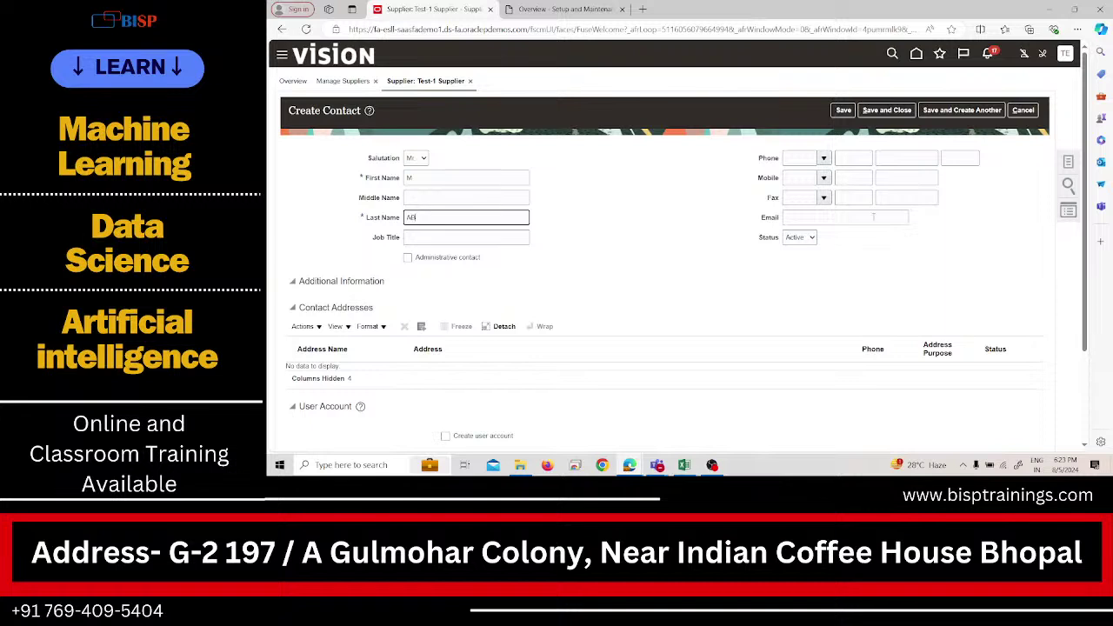
{"action": "left_click", "coordinate": [886, 110]}
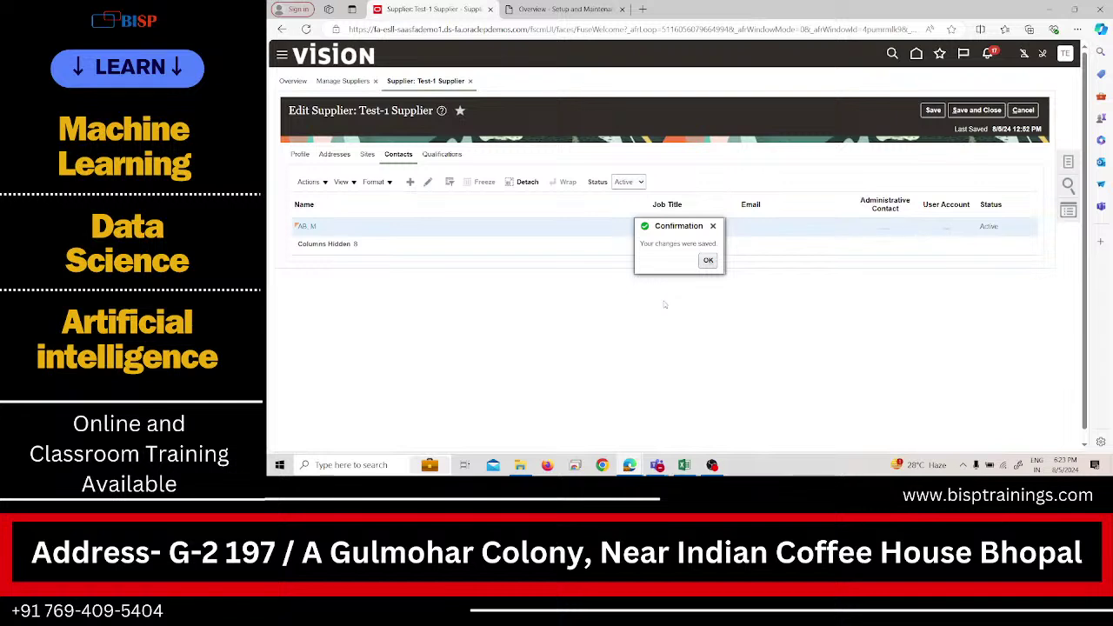
Recheck the Sites and Qualifications tabs, then save and close Test-1 Supplier.
{"action": "left_click", "coordinate": [707, 262]}
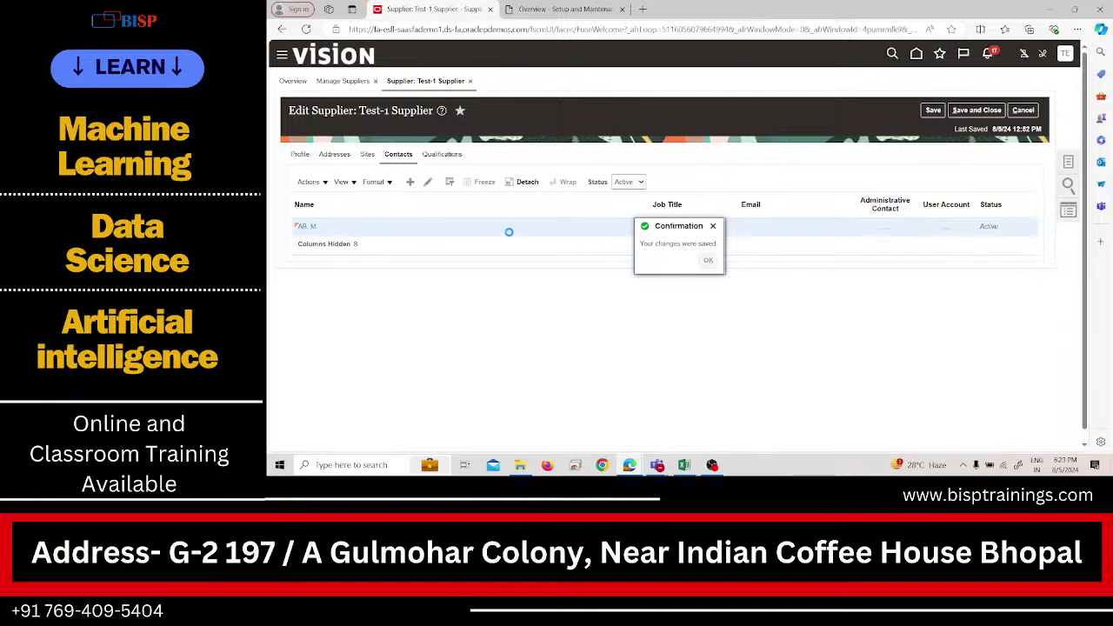
{"action": "left_click", "coordinate": [368, 154]}
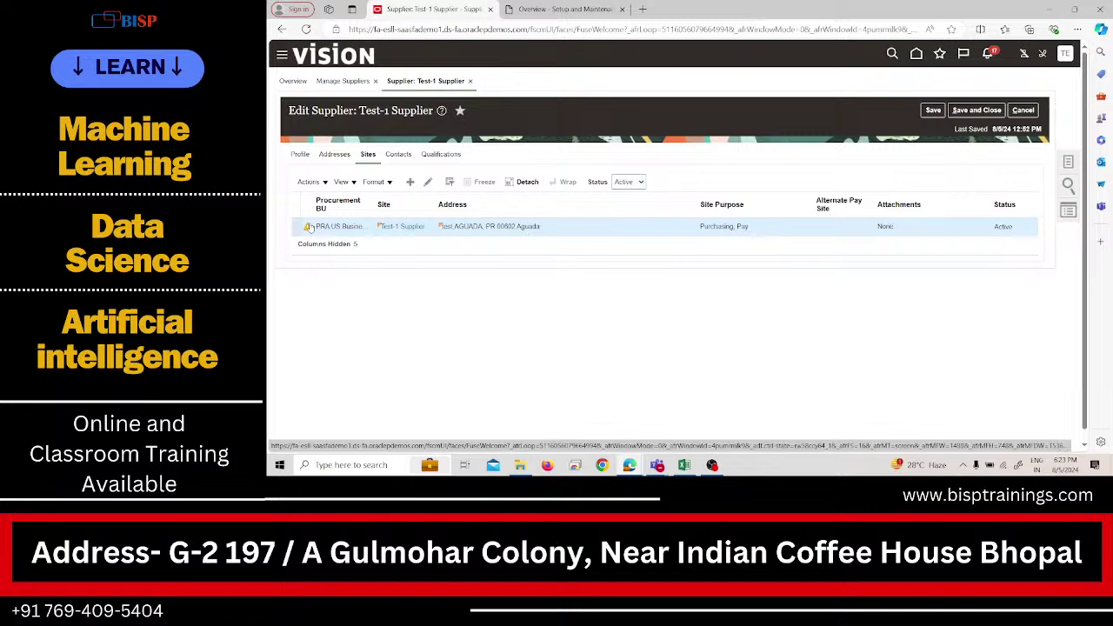
{"action": "left_click", "coordinate": [447, 154]}
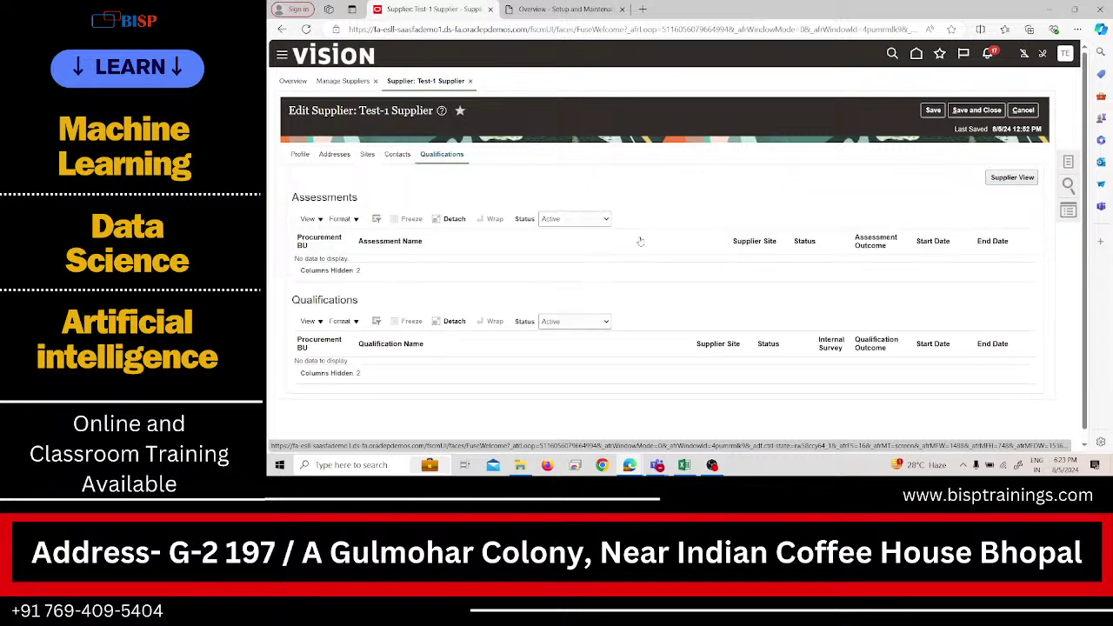
{"action": "left_click", "coordinate": [972, 113]}
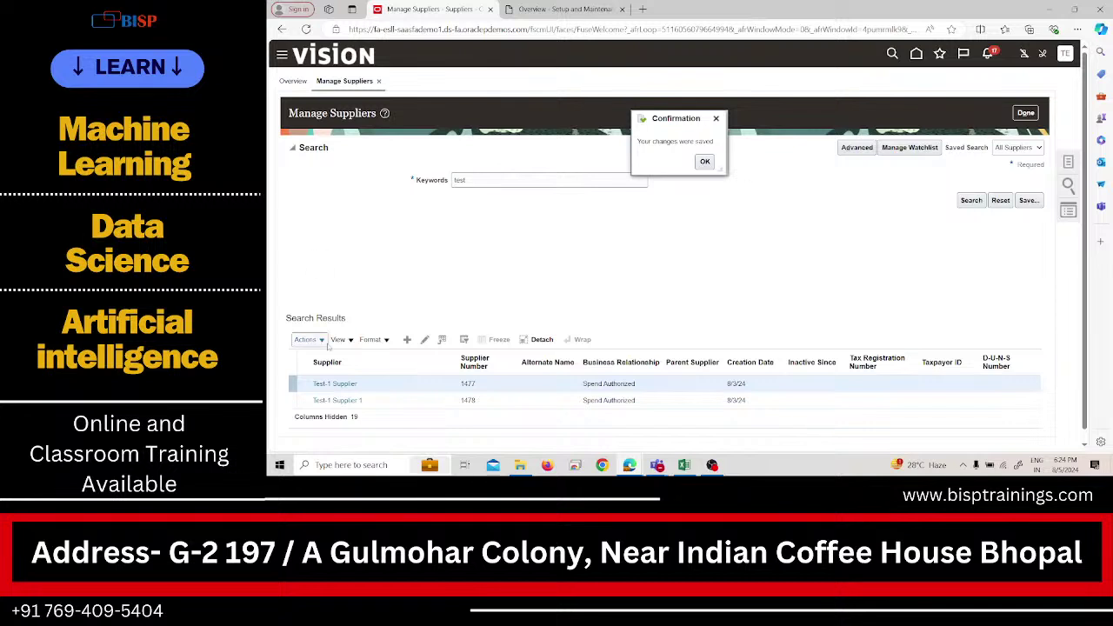
{"action": "left_click", "coordinate": [703, 163]}
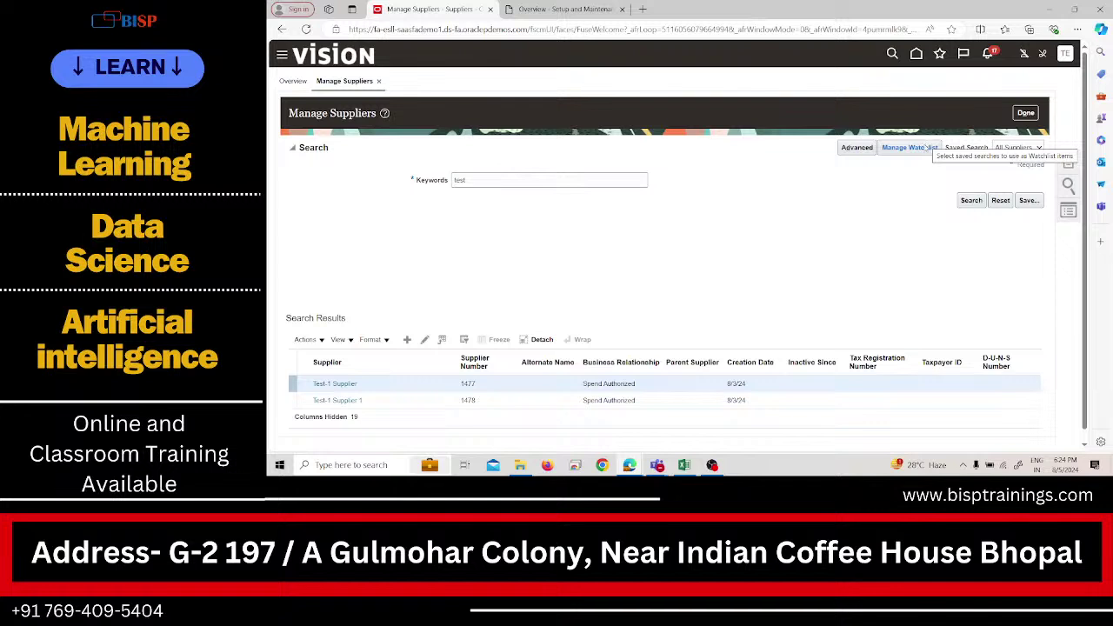
Reopen Test-1 Supplier, review classifications, products, addresses, sites, contacts and qualifications, then save and close.
{"action": "left_click", "coordinate": [425, 341]}
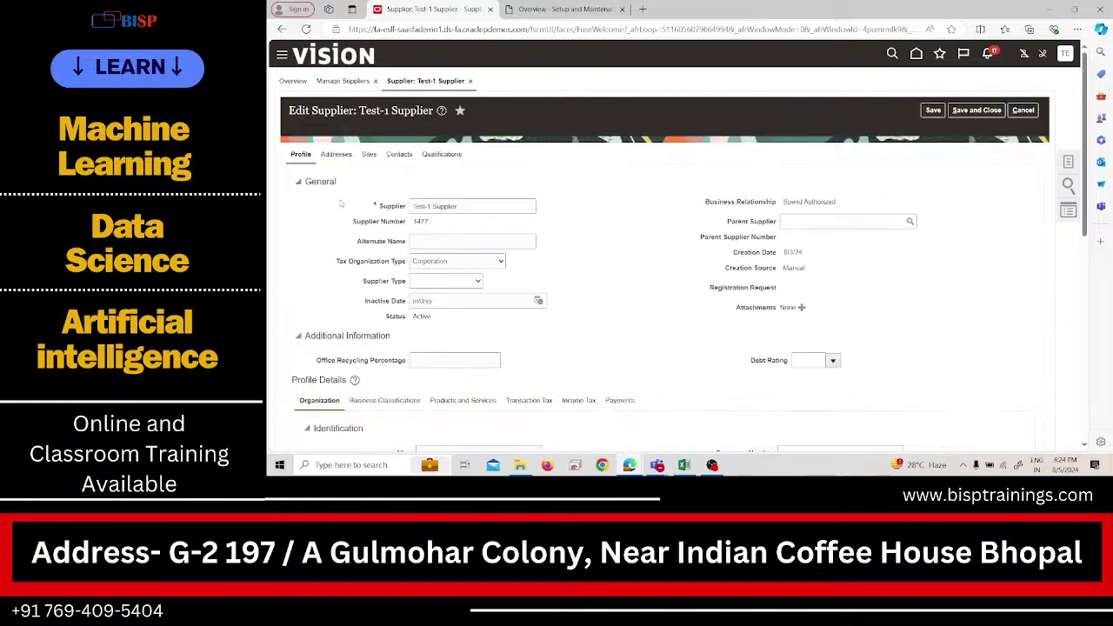
{"action": "scroll", "coordinate": [372, 263], "scroll_direction": "down", "scroll_amount": 5}
{"action": "left_click", "coordinate": [376, 241]}
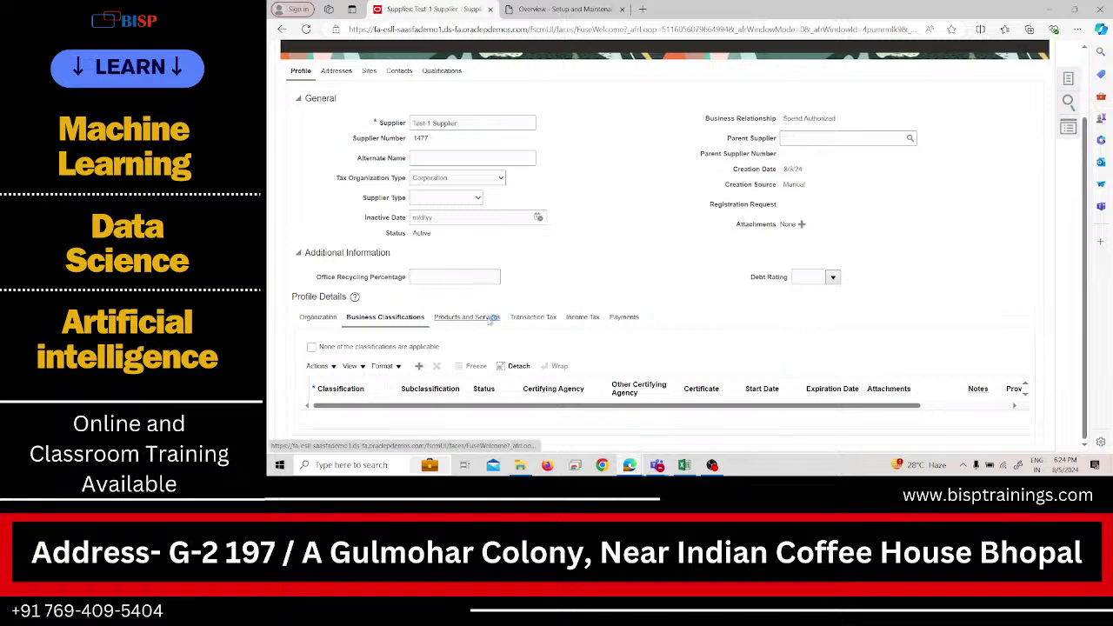
{"action": "left_click", "coordinate": [489, 319]}
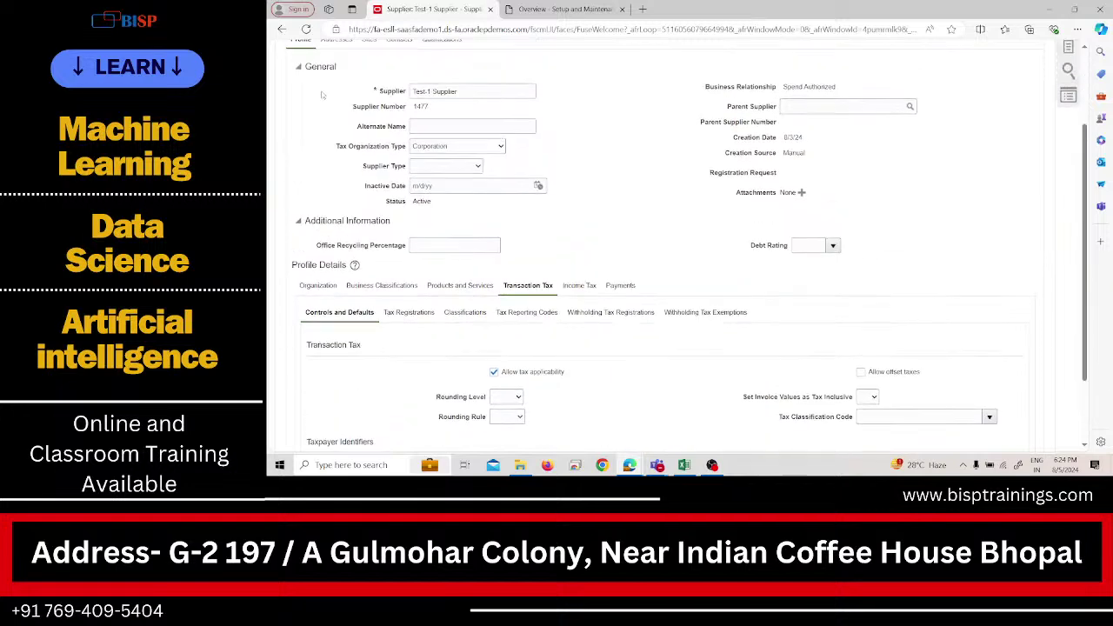
{"action": "left_click", "coordinate": [337, 94]}
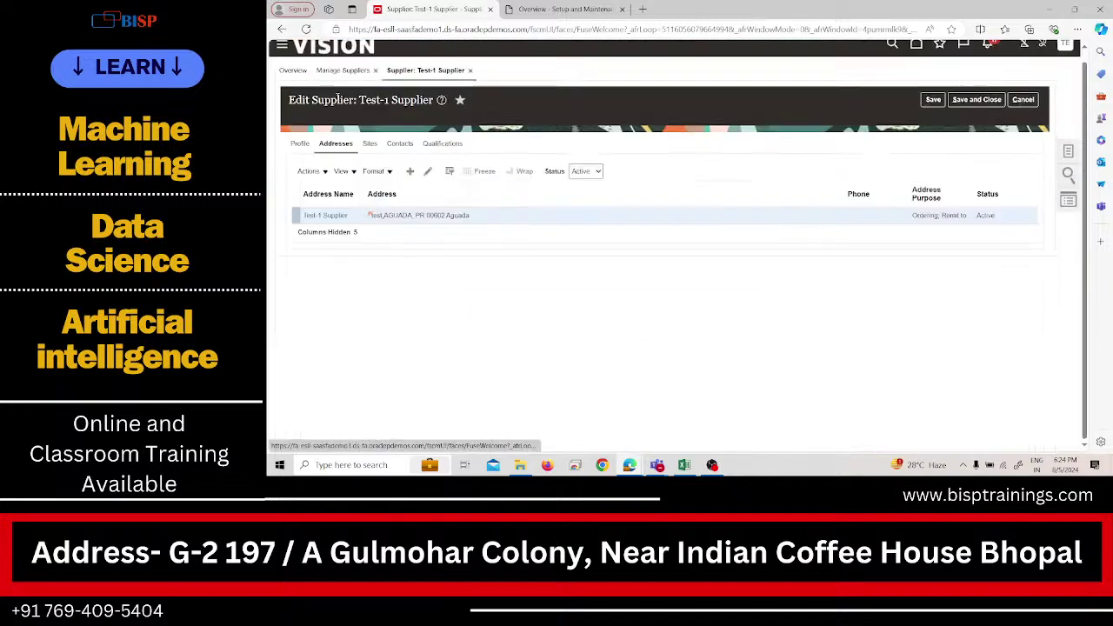
{"action": "left_click", "coordinate": [368, 143]}
{"action": "left_click", "coordinate": [402, 146]}
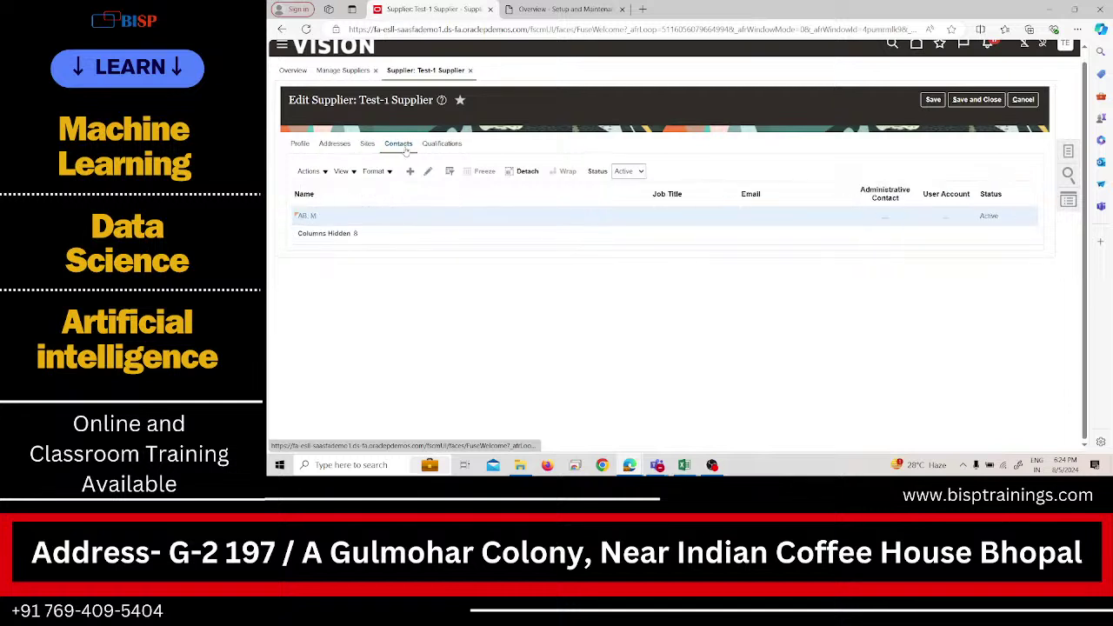
{"action": "left_click", "coordinate": [443, 144]}
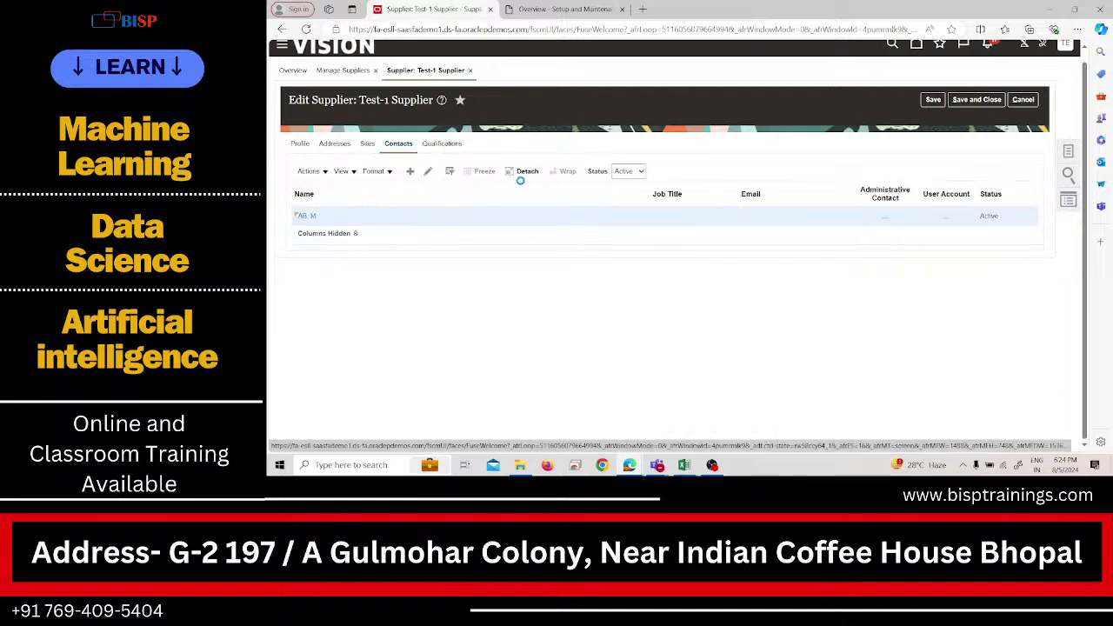
{"action": "left_click", "coordinate": [992, 103]}
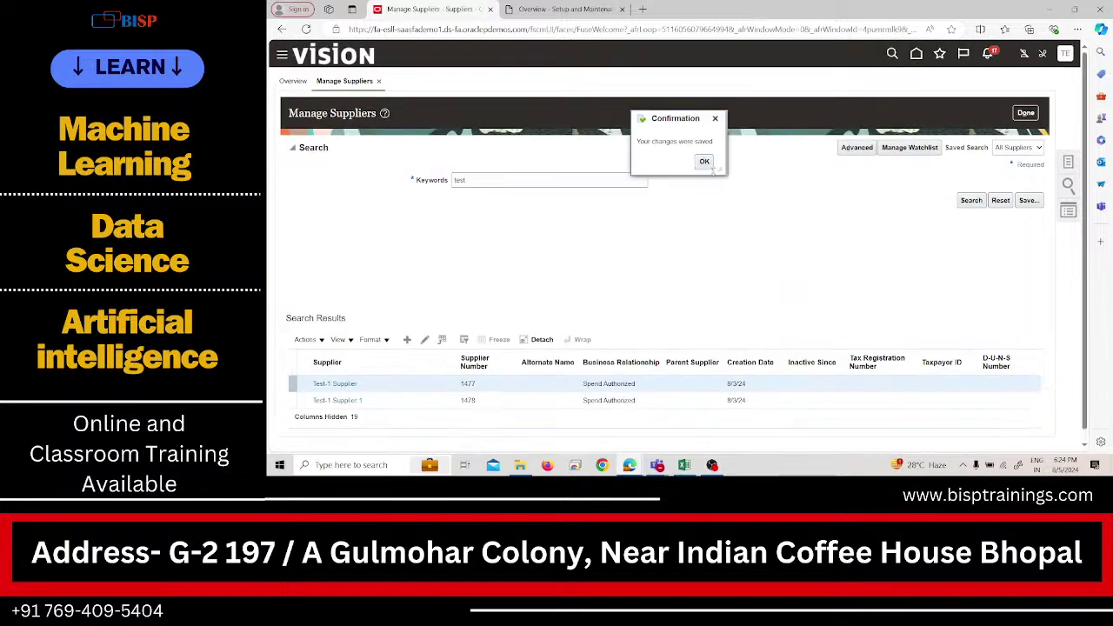
{"action": "left_click", "coordinate": [711, 167]}
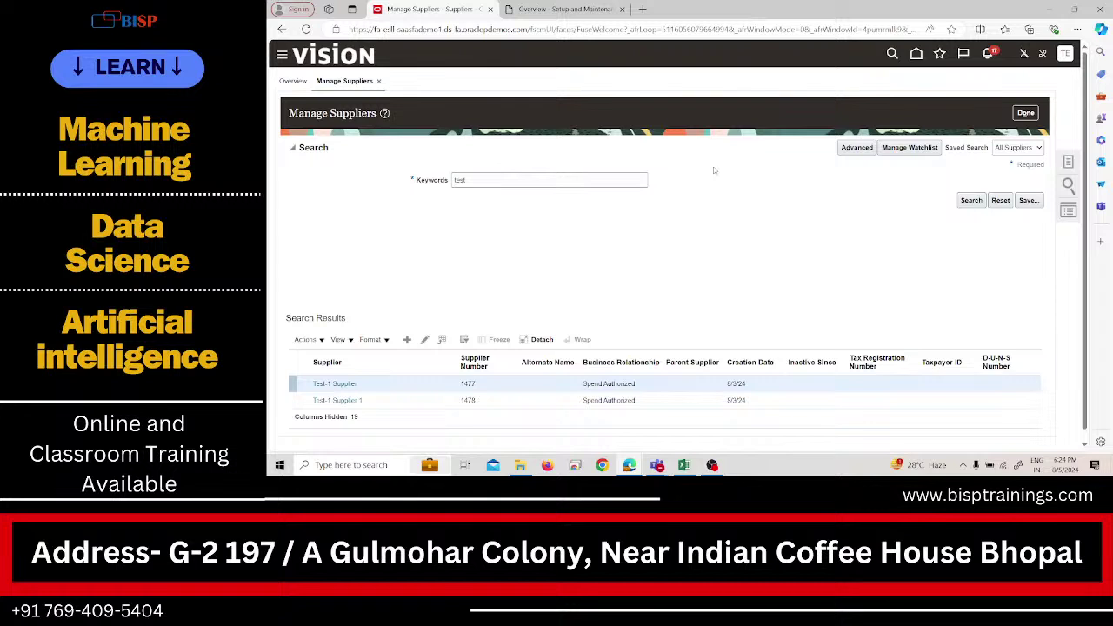
From Test_1_IMPL's Manage Distribution Sets task, create a set with business unit PRA US Business Unit.
{"action": "left_click", "coordinate": [570, 9]}
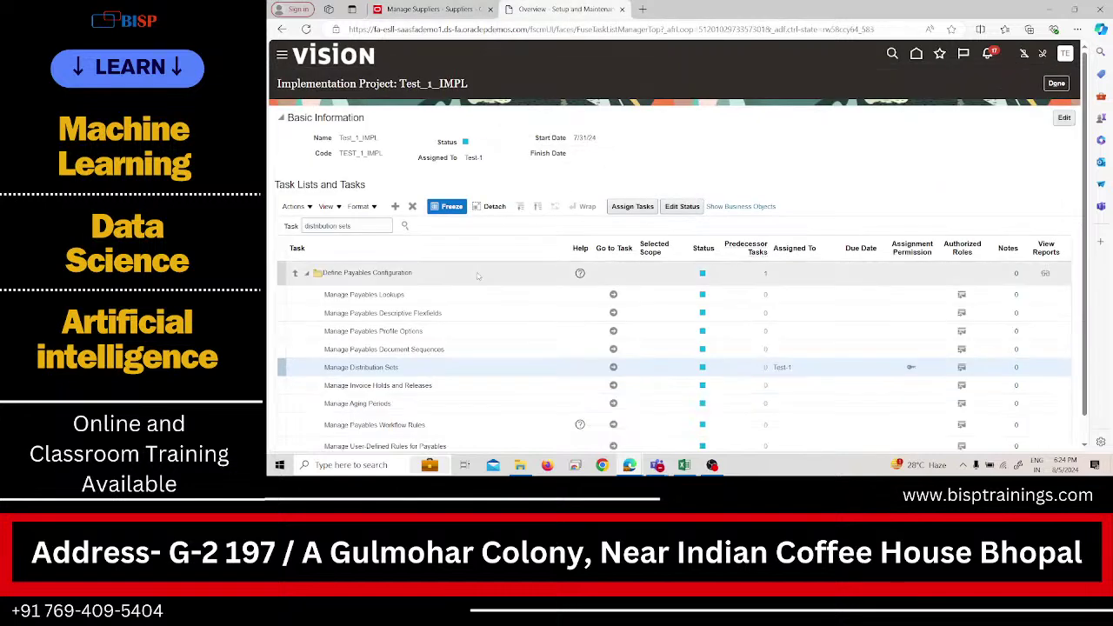
{"action": "left_click", "coordinate": [611, 367]}
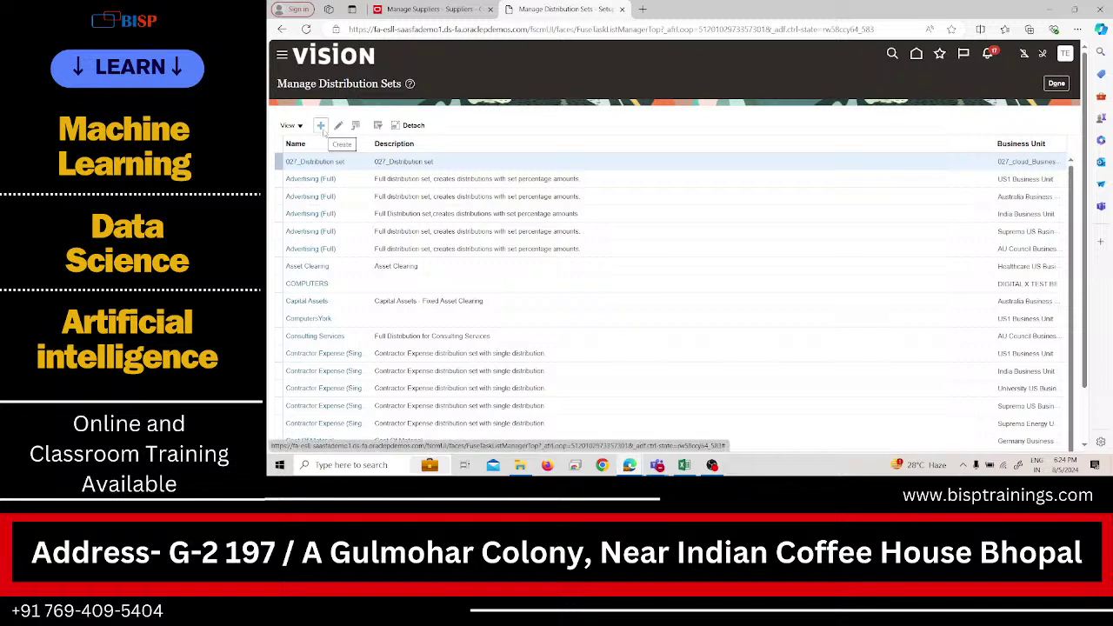
{"action": "left_click", "coordinate": [322, 126]}
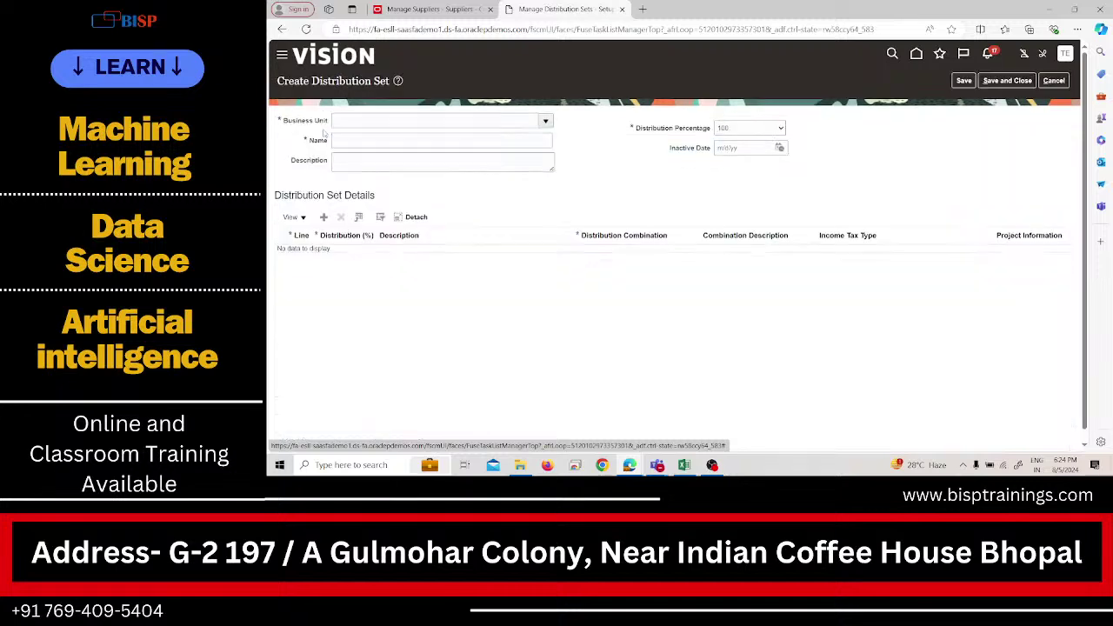
{"action": "left_click", "coordinate": [360, 125]}
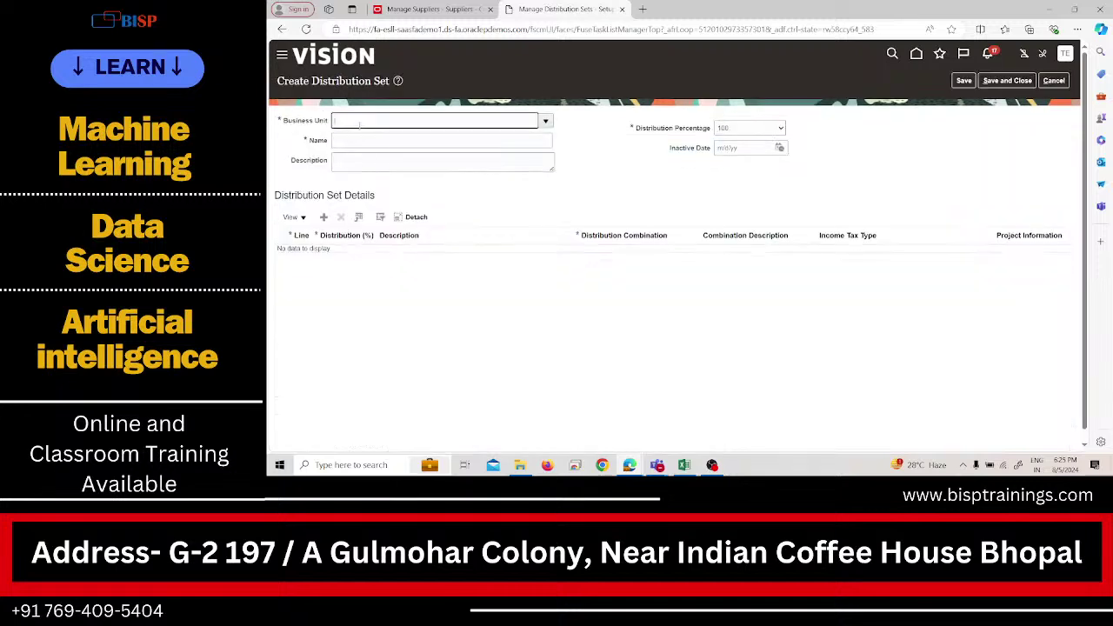
{"action": "type", "text": "test"}
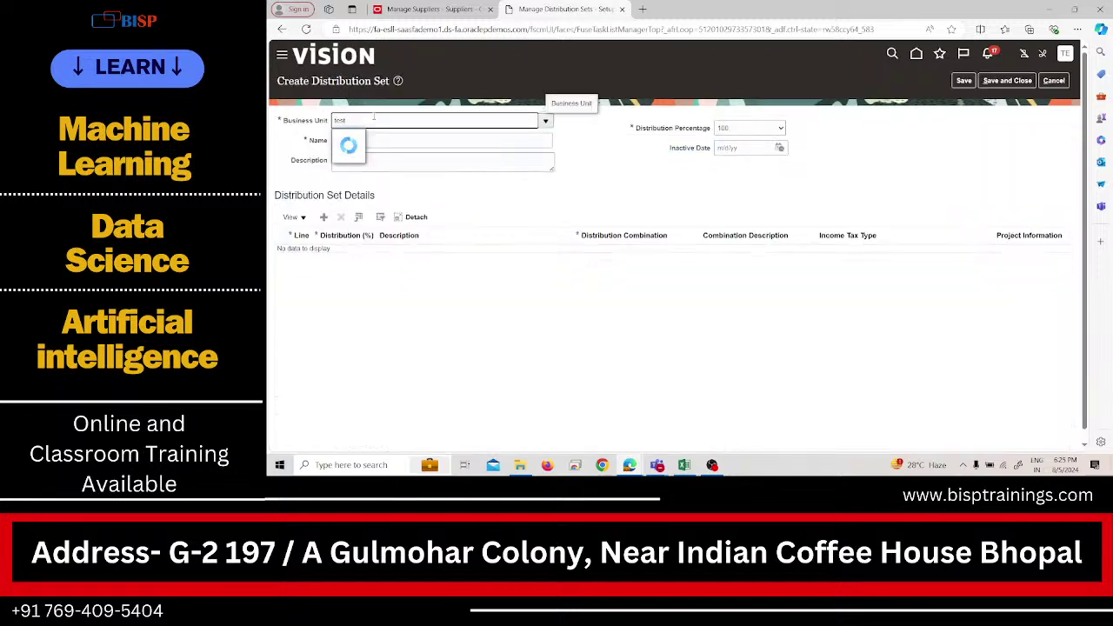
{"action": "type", "text": "p"}
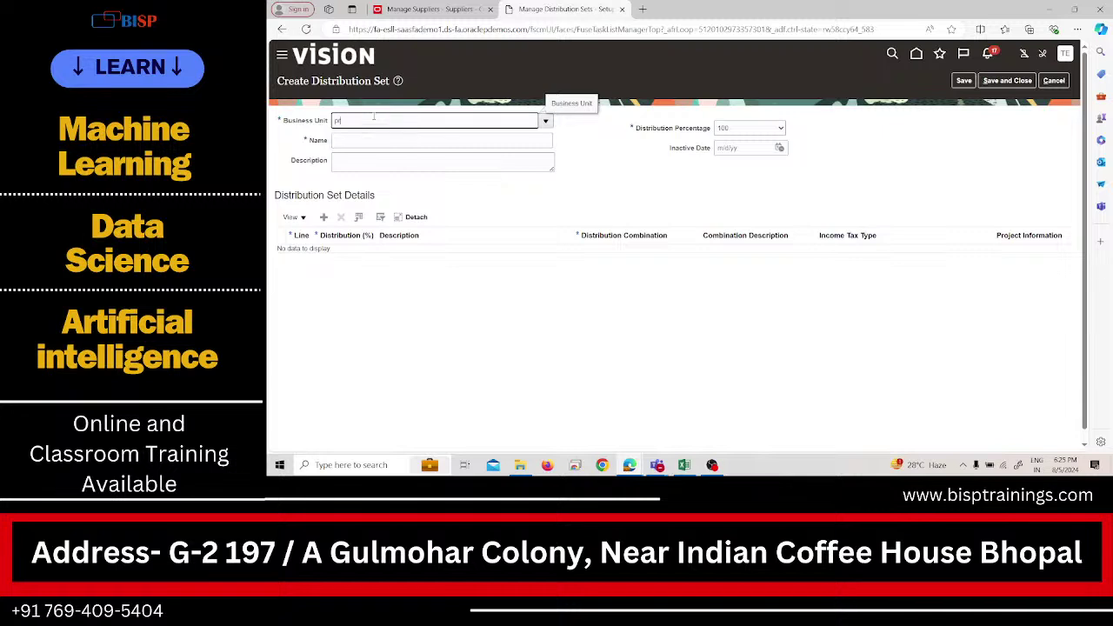
{"action": "type", "text": "ra"}
{"action": "left_click", "coordinate": [378, 137]}
Switch to the Excel notes workbook's Sheet2 showing the distribution set example.
{"action": "left_click", "coordinate": [467, 143]}
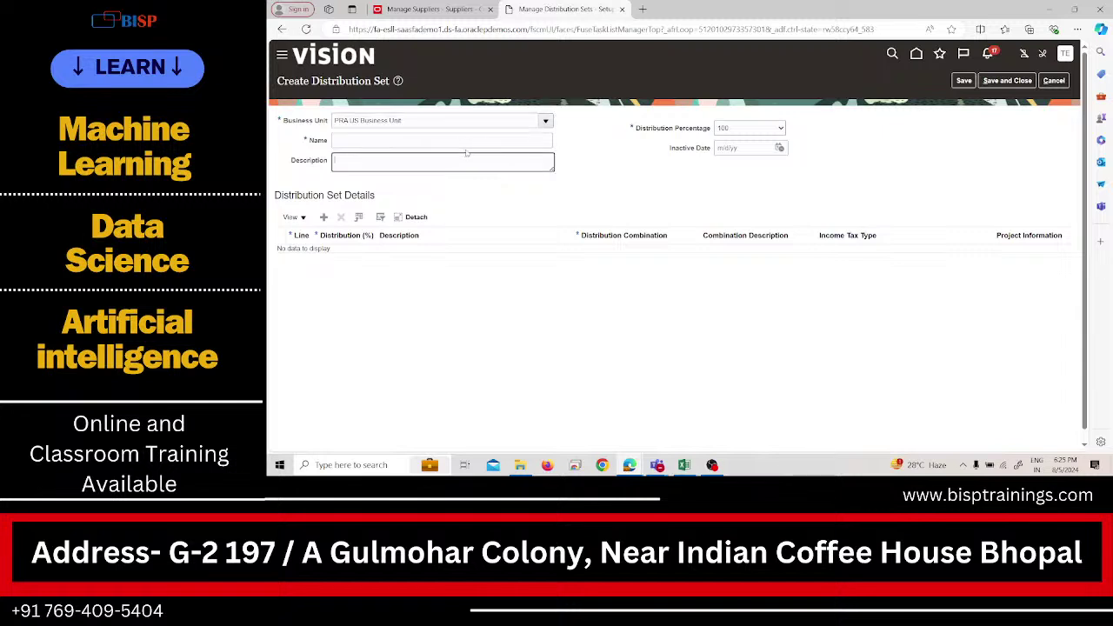
{"action": "left_click", "coordinate": [685, 463]}
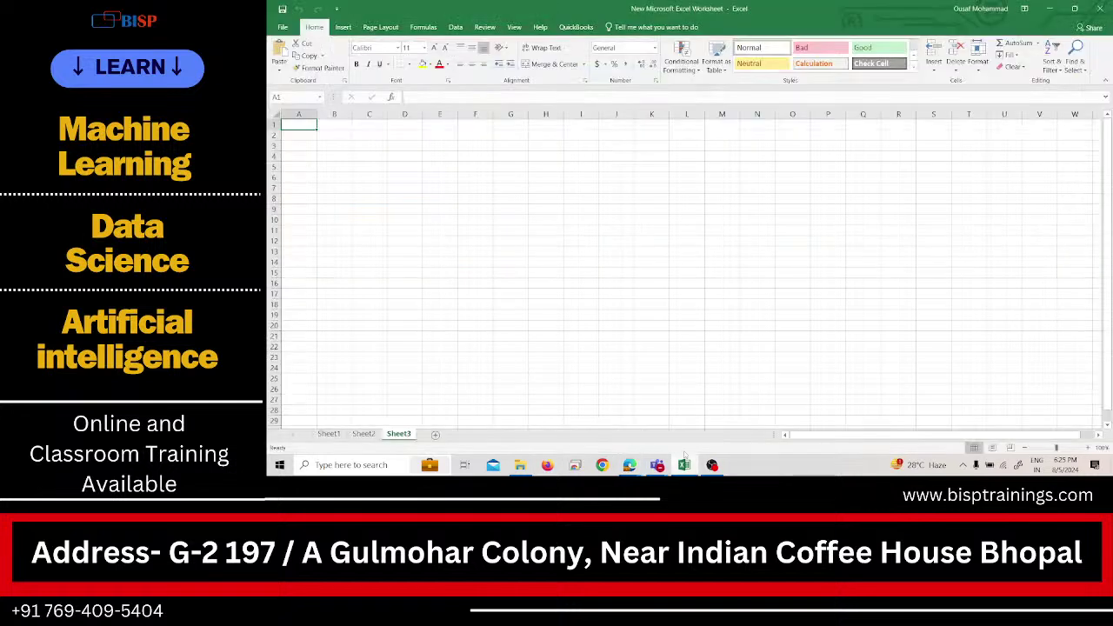
{"action": "left_click", "coordinate": [364, 433]}
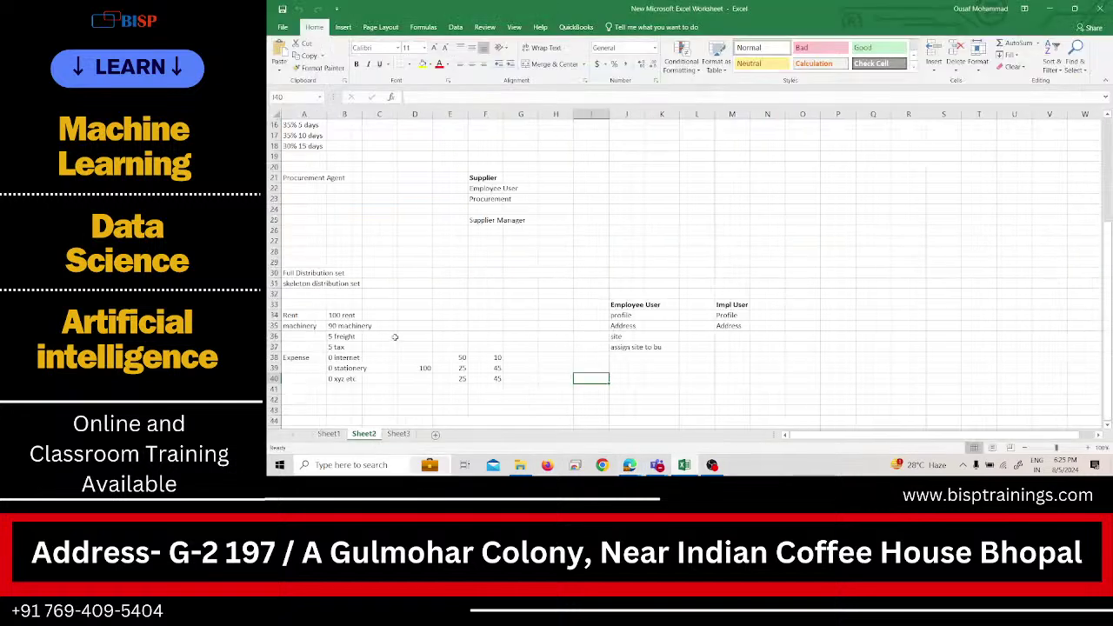
Review column B amounts: 100 rent, 90 machinery, 5 freight, 5 tax, 0 stationery.
{"action": "left_click", "coordinate": [336, 319]}
{"action": "left_click", "coordinate": [350, 314]}
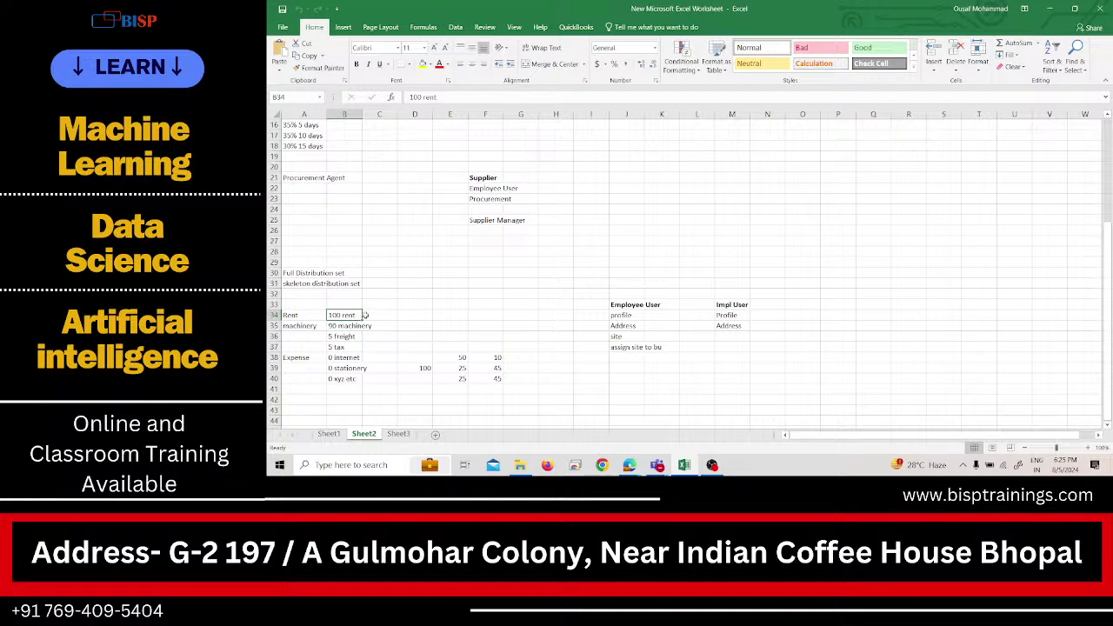
{"action": "left_click", "coordinate": [353, 338]}
{"action": "left_click", "coordinate": [348, 325]}
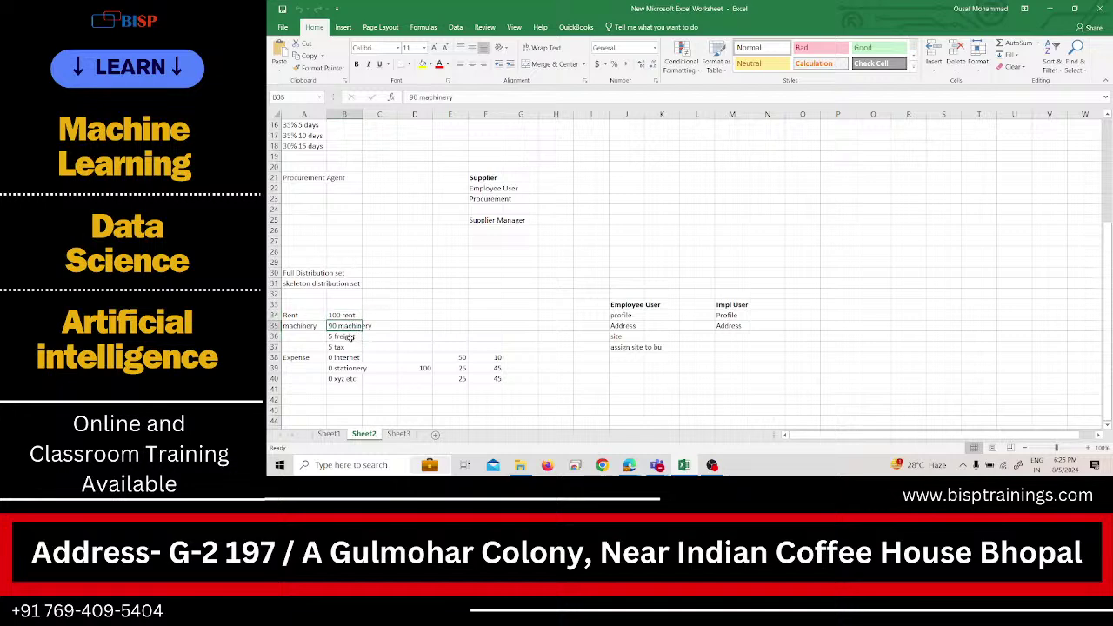
{"action": "left_click", "coordinate": [350, 338]}
{"action": "left_click", "coordinate": [350, 348]}
{"action": "left_click", "coordinate": [351, 369]}
{"action": "left_click", "coordinate": [354, 380]}
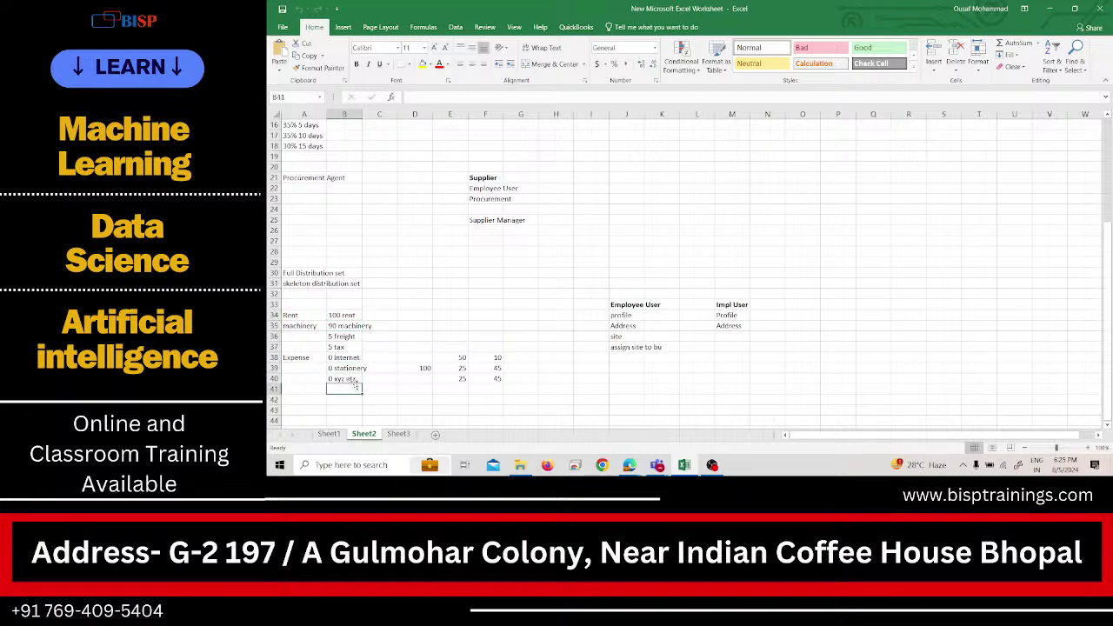
{"action": "left_click", "coordinate": [350, 323]}
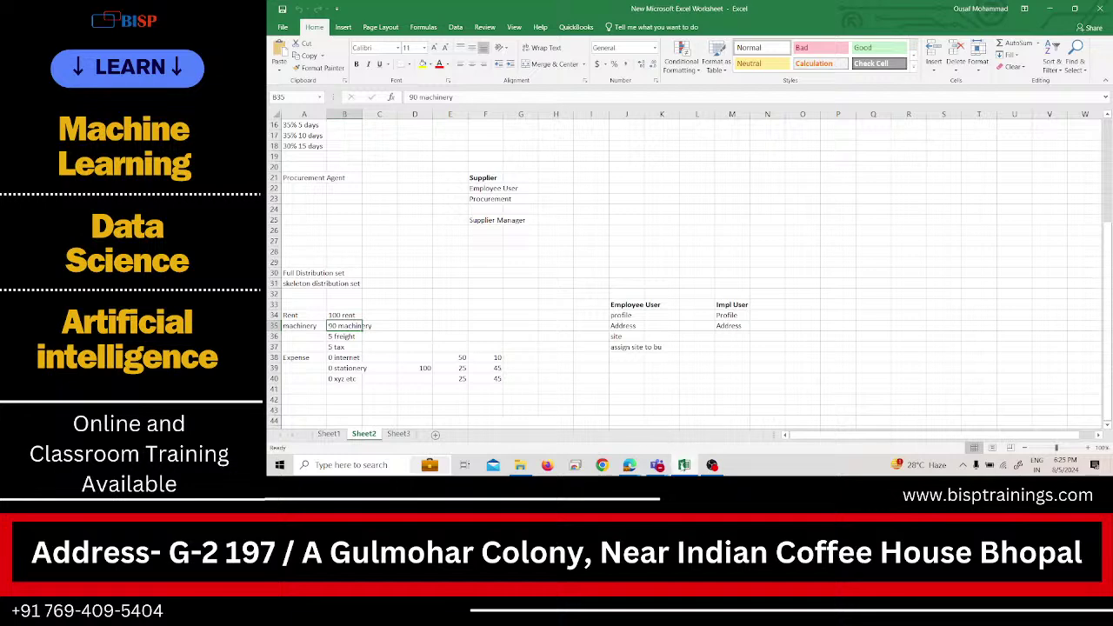
Name the new distribution set Rent, replacing the mistyped 'restt'.
{"action": "mouse_move", "coordinate": [629, 465]}
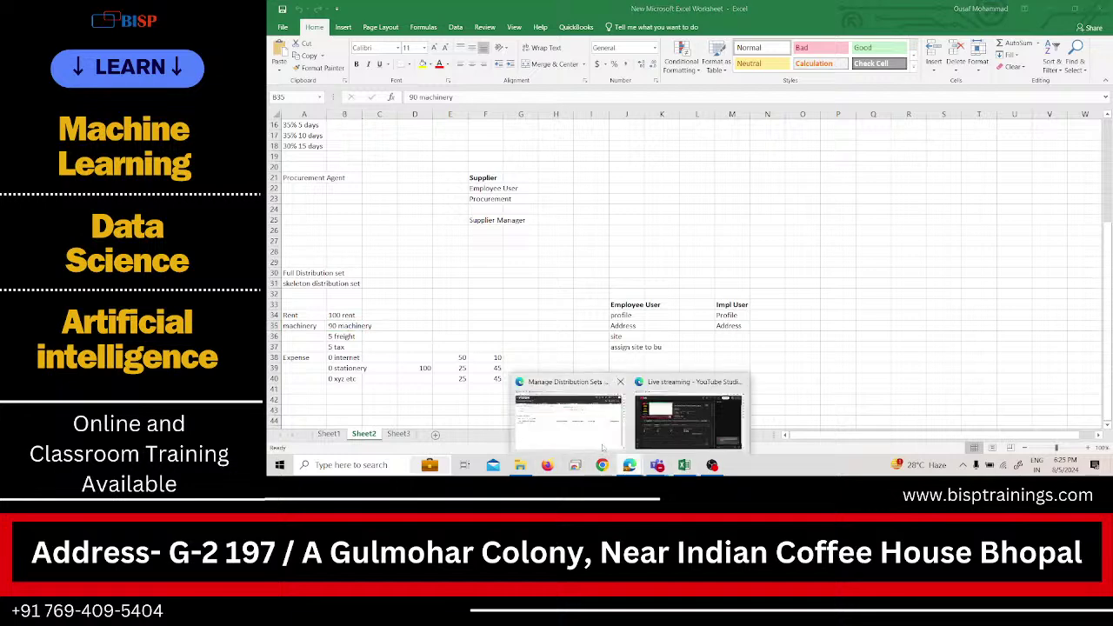
{"action": "left_click", "coordinate": [565, 418]}
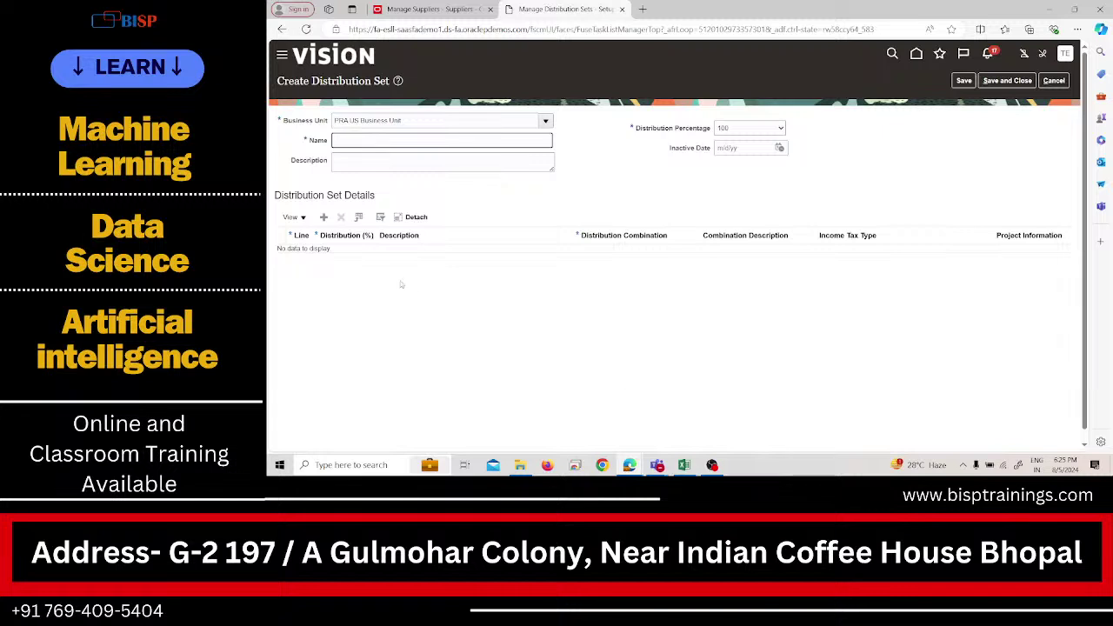
{"action": "type", "text": "res"}
{"action": "type", "text": "t"}
{"action": "type", "text": "t"}
{"action": "double_click", "coordinate": [388, 143]}
{"action": "key", "text": "BackSpace"}
{"action": "type", "text": "Rent"}
Add line 1 at 100% distribution and open its Distribution Combination dialog.
{"action": "left_click", "coordinate": [326, 217]}
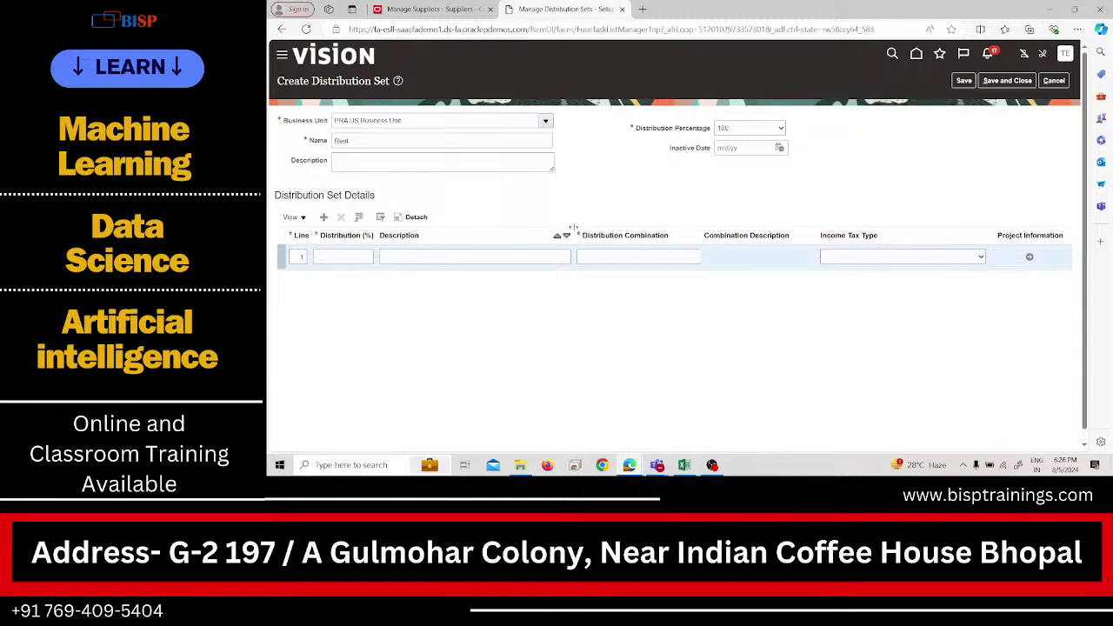
{"action": "left_click_drag", "start_coordinate": [573, 227], "coordinate": [547, 231]}
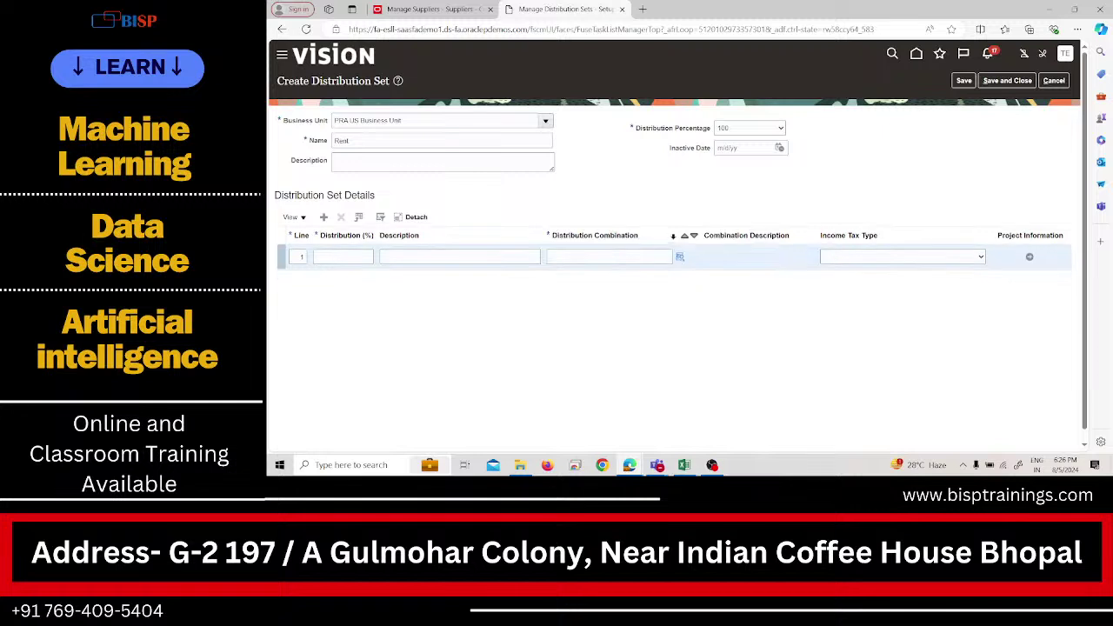
{"action": "left_click", "coordinate": [682, 257]}
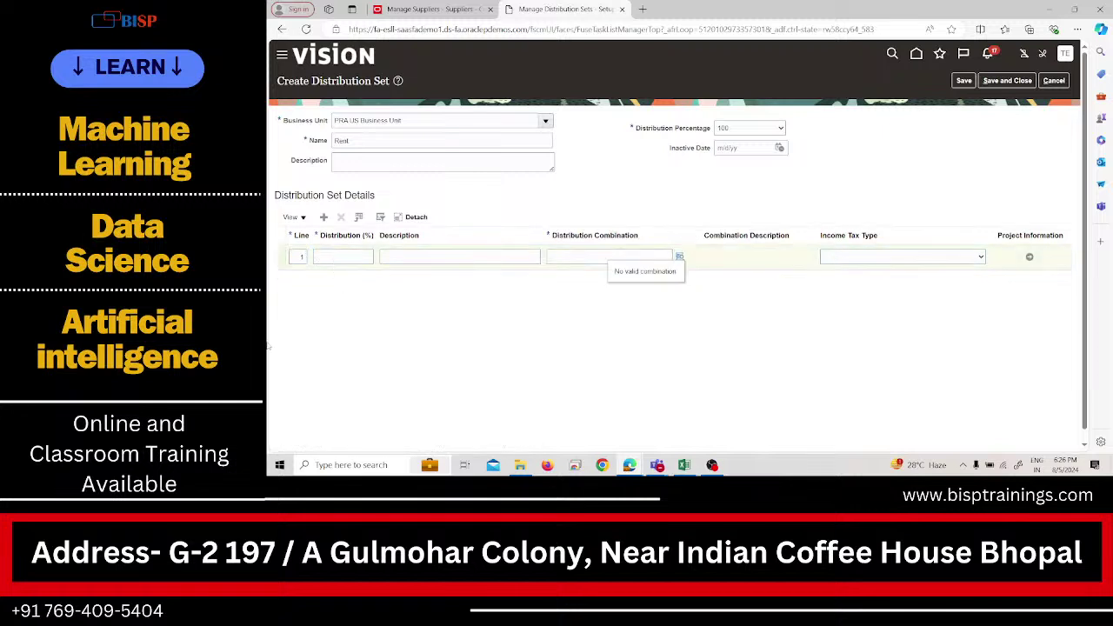
{"action": "left_click", "coordinate": [334, 258]}
{"action": "type", "text": "10"}
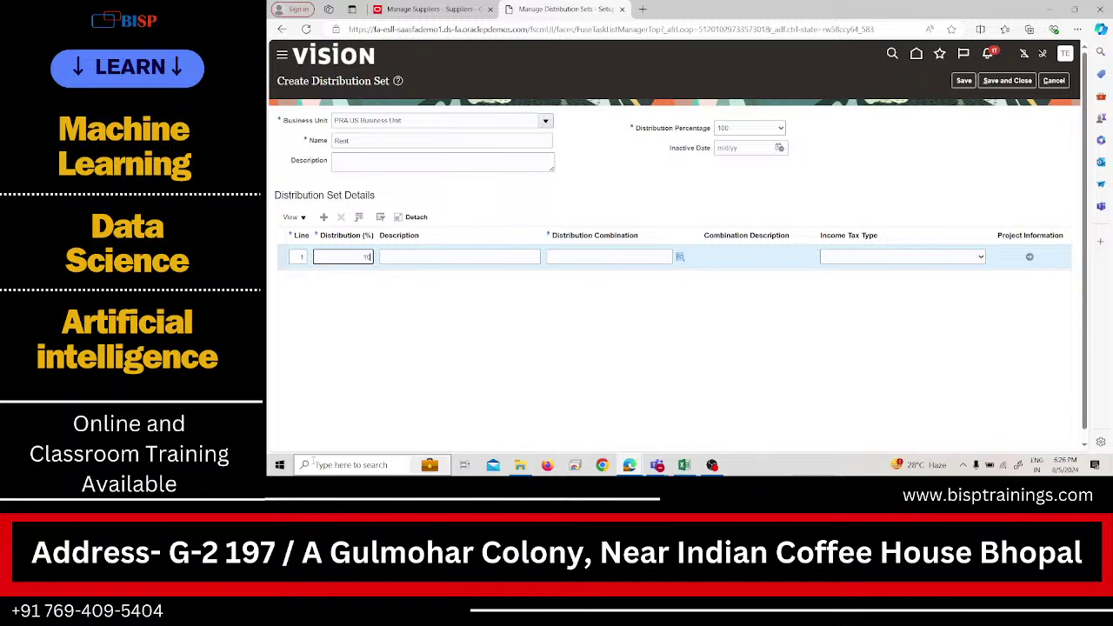
{"action": "type", "text": "0"}
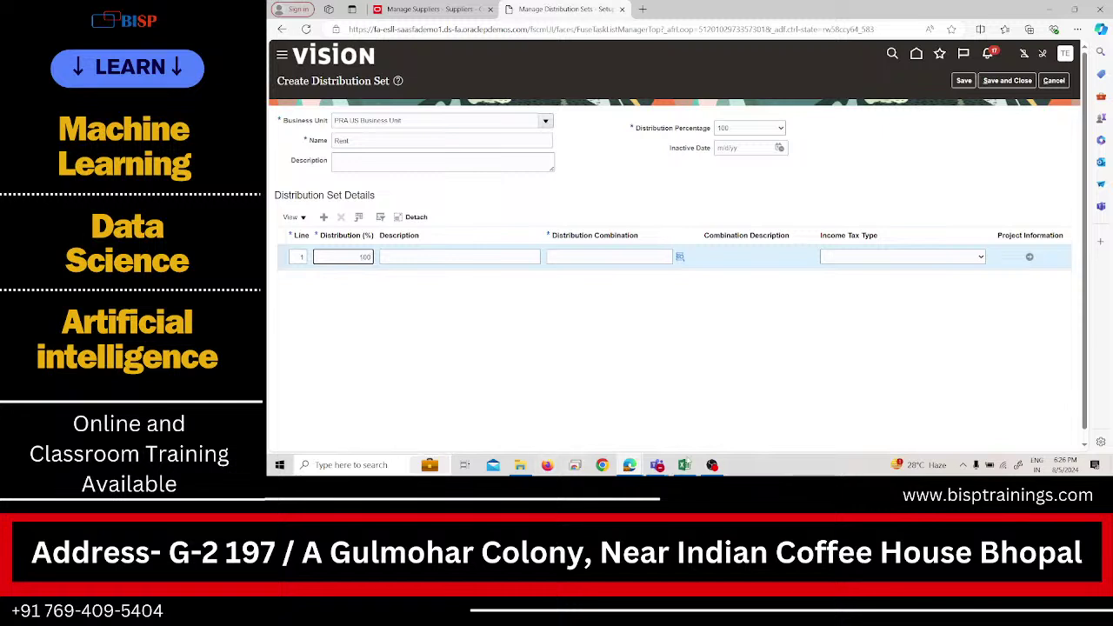
{"action": "left_click", "coordinate": [680, 257]}
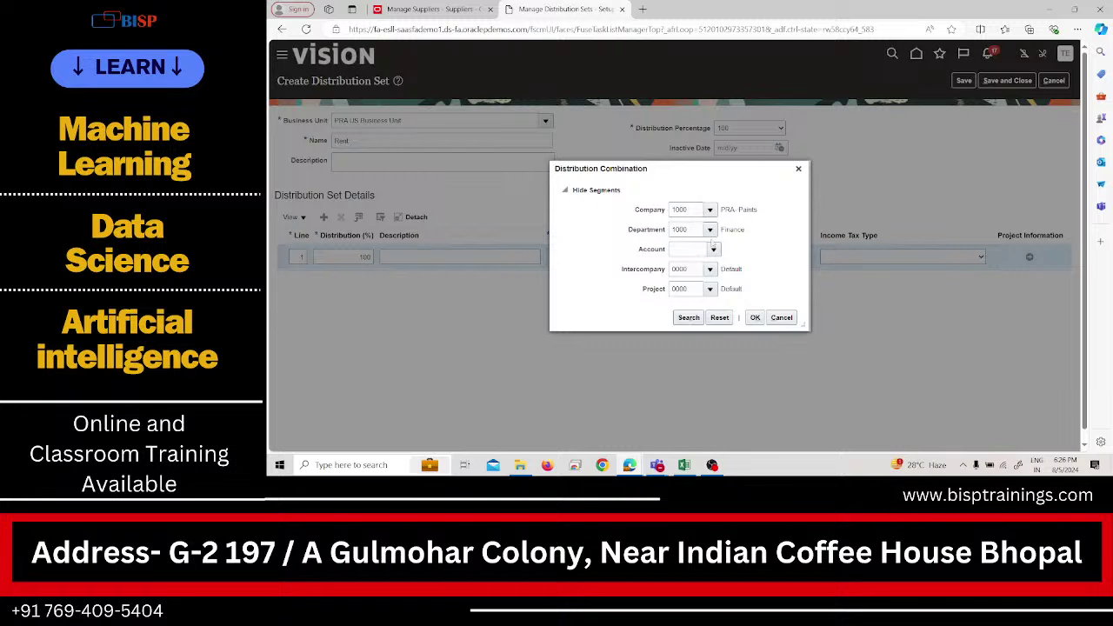
Set line 1's account to 52231 Rent- Buildings, found by searching descriptions for 'rent'.
{"action": "left_click", "coordinate": [713, 249]}
{"action": "left_click", "coordinate": [668, 401]}
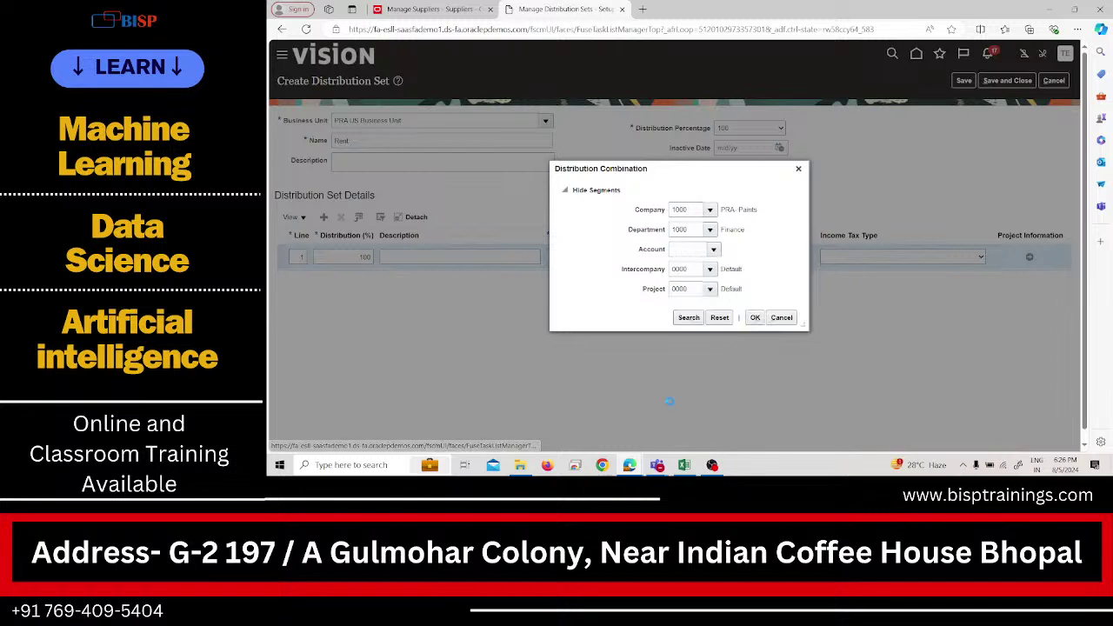
{"action": "left_click", "coordinate": [648, 245]}
{"action": "type", "text": "rent"}
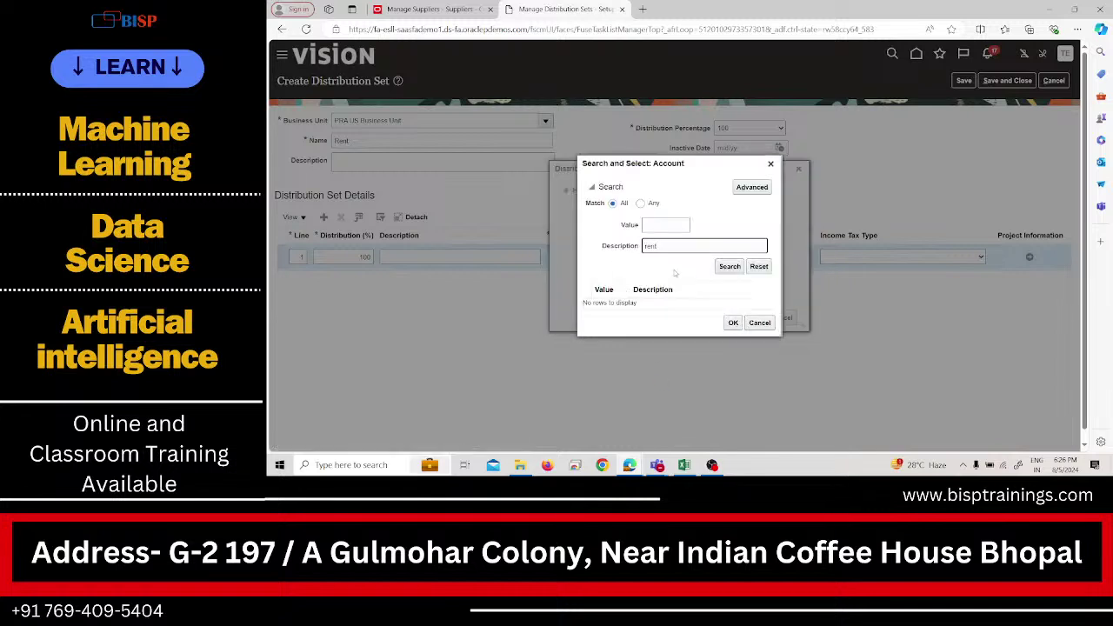
{"action": "key", "text": "Return"}
{"action": "left_click", "coordinate": [660, 310]}
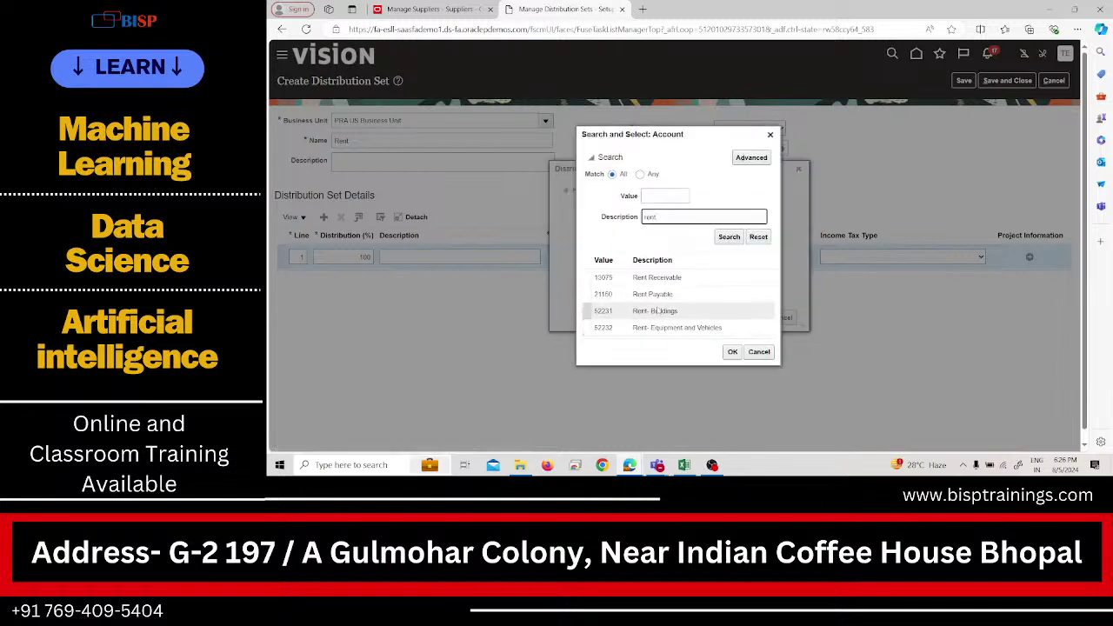
{"action": "left_click", "coordinate": [732, 352]}
{"action": "mouse_move", "coordinate": [656, 466]}
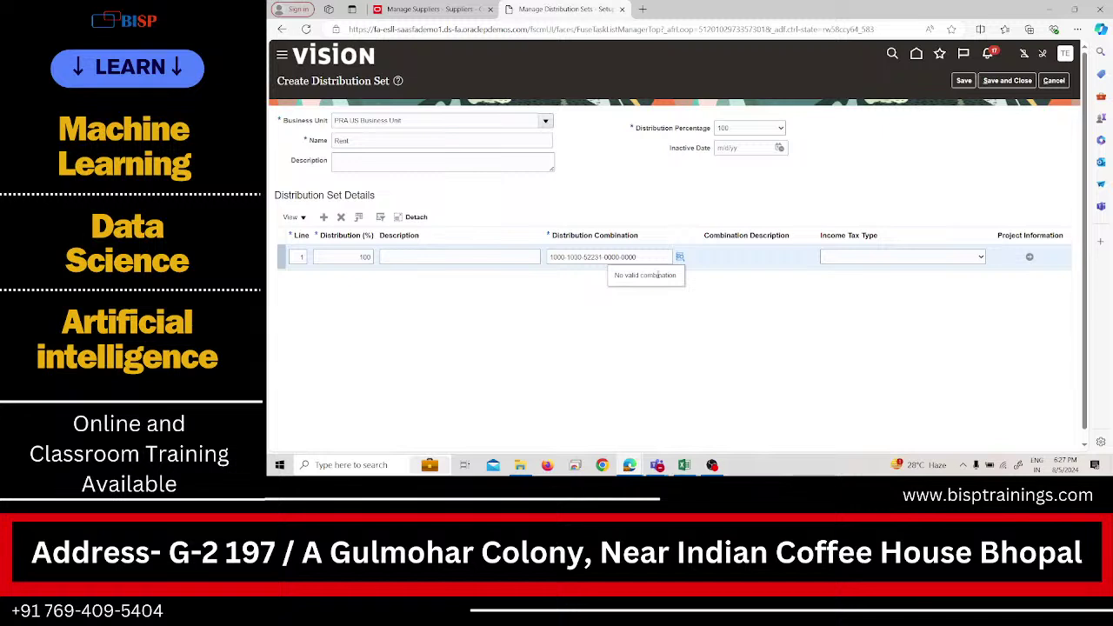
Save the Rent set and start a new Laptop set for PRA US Business Unit.
{"action": "left_click", "coordinate": [1007, 80]}
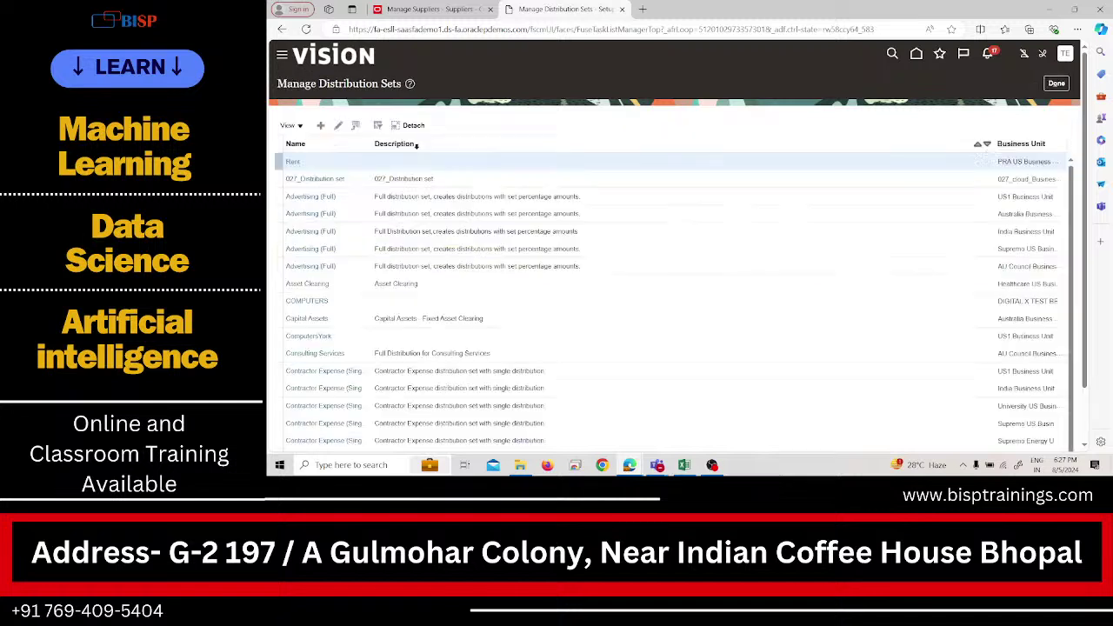
{"action": "left_click", "coordinate": [320, 125]}
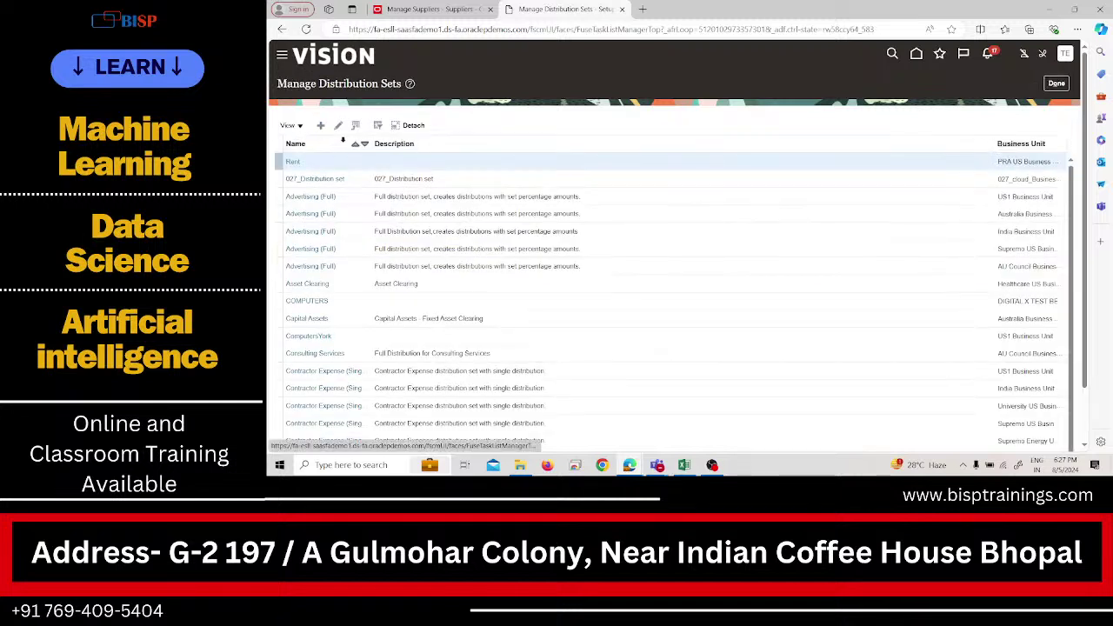
{"action": "left_click", "coordinate": [394, 120]}
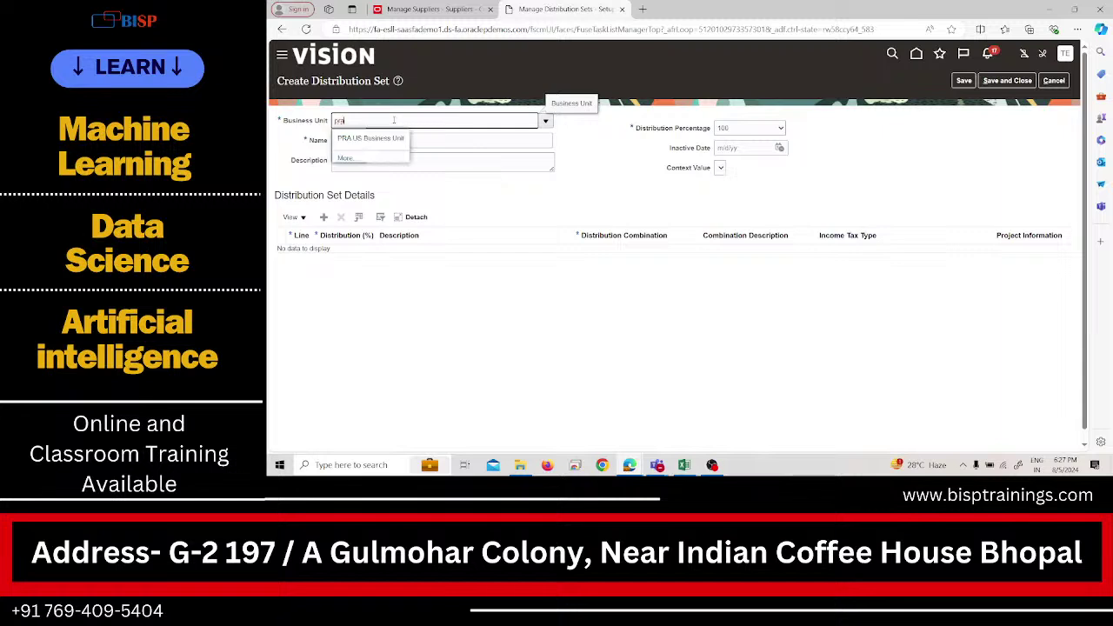
{"action": "left_click", "coordinate": [380, 139]}
{"action": "left_click", "coordinate": [380, 141]}
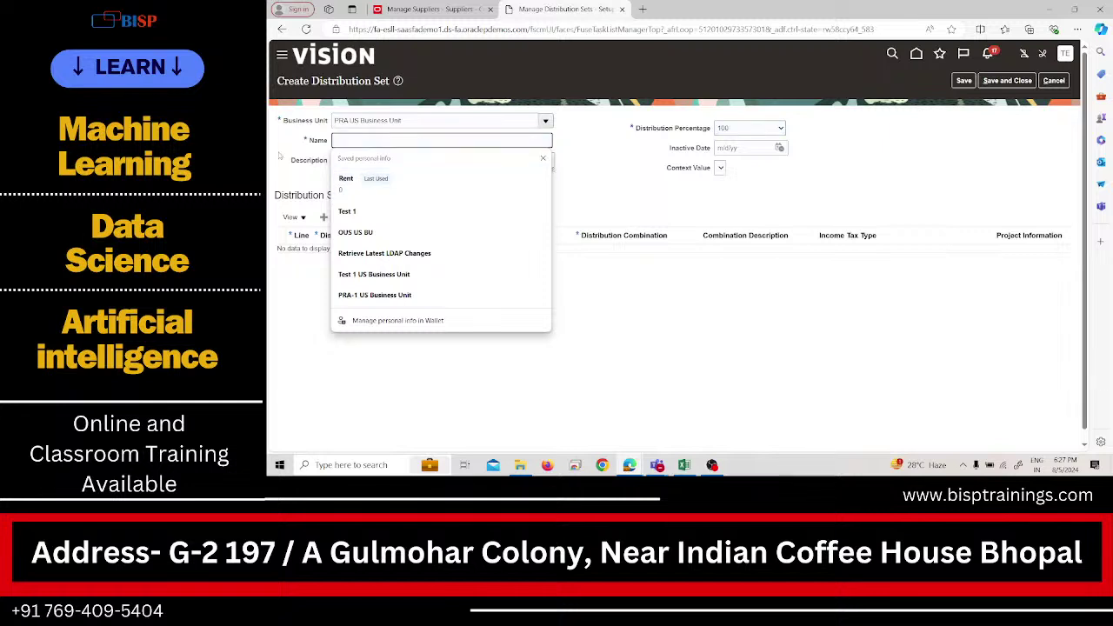
{"action": "type", "text": "Laptop"}
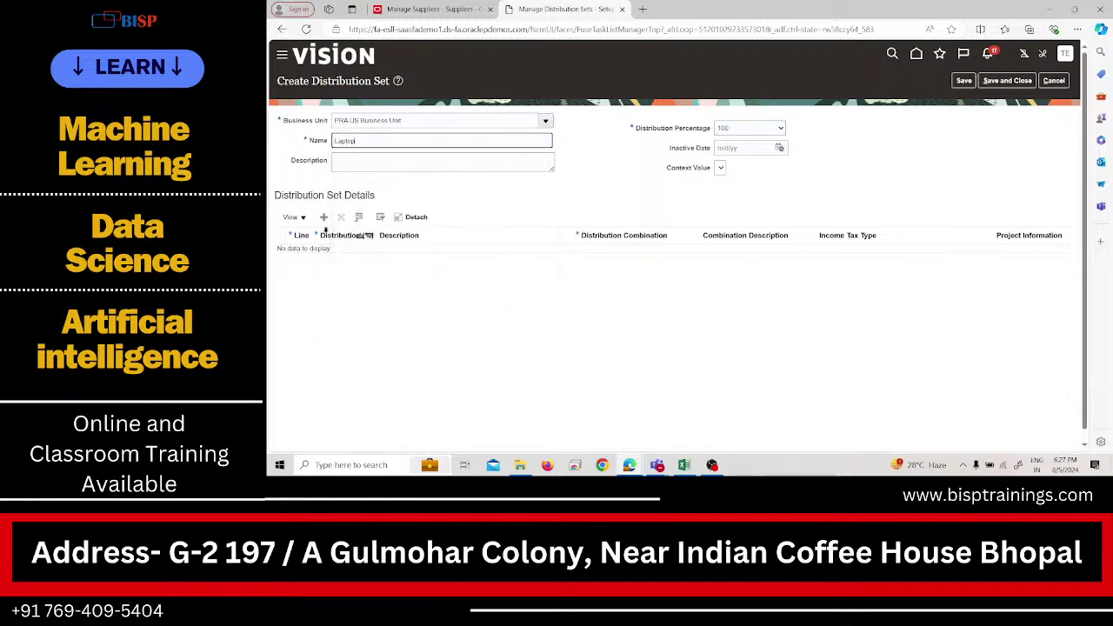
Add line 1 to the Laptop set, keeping the distribution percentage at 100.
{"action": "left_click", "coordinate": [324, 218]}
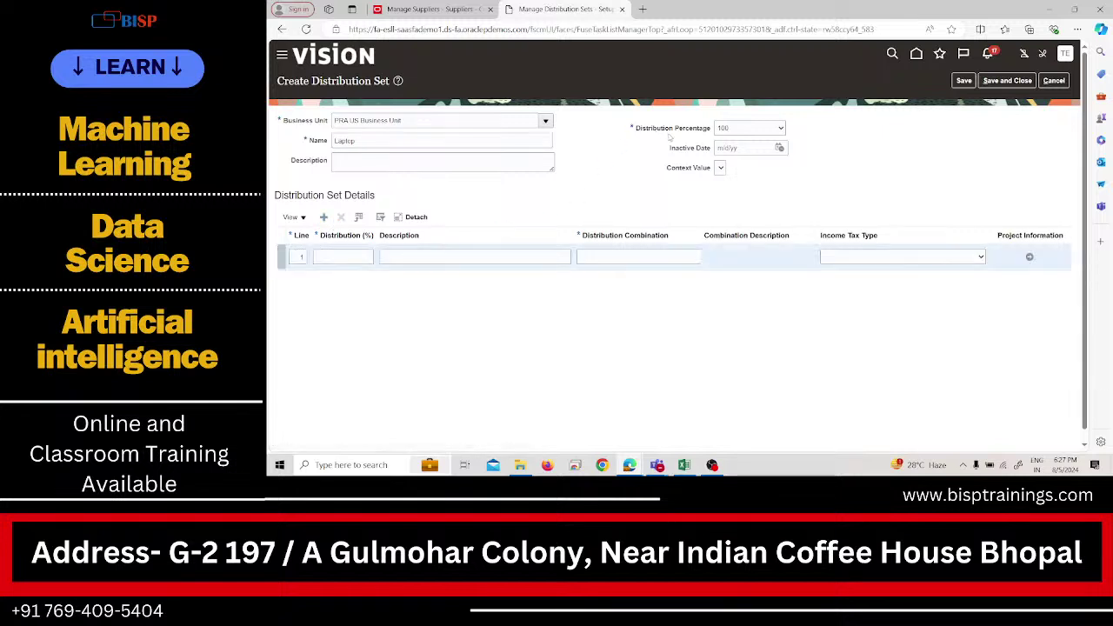
{"action": "left_click", "coordinate": [750, 128]}
{"action": "left_click", "coordinate": [832, 140]}
{"action": "left_click_drag", "start_coordinate": [577, 231], "coordinate": [538, 231]}
Give Laptop line 1 90% on the Computers account 17810.
{"action": "left_click", "coordinate": [355, 256]}
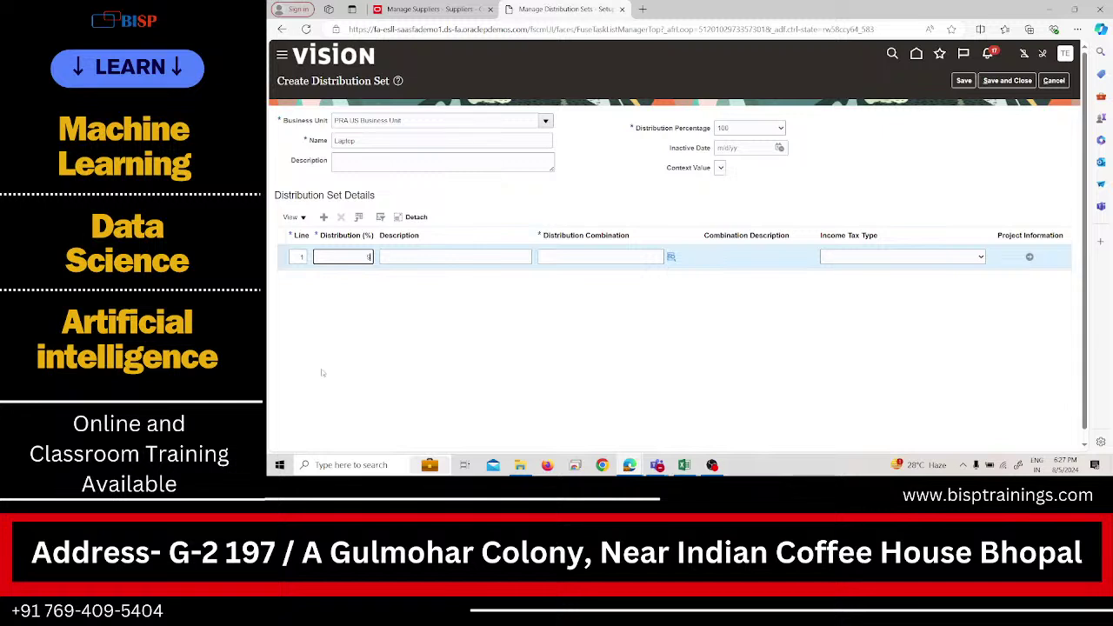
{"action": "type", "text": "90"}
{"action": "left_click", "coordinate": [671, 256]}
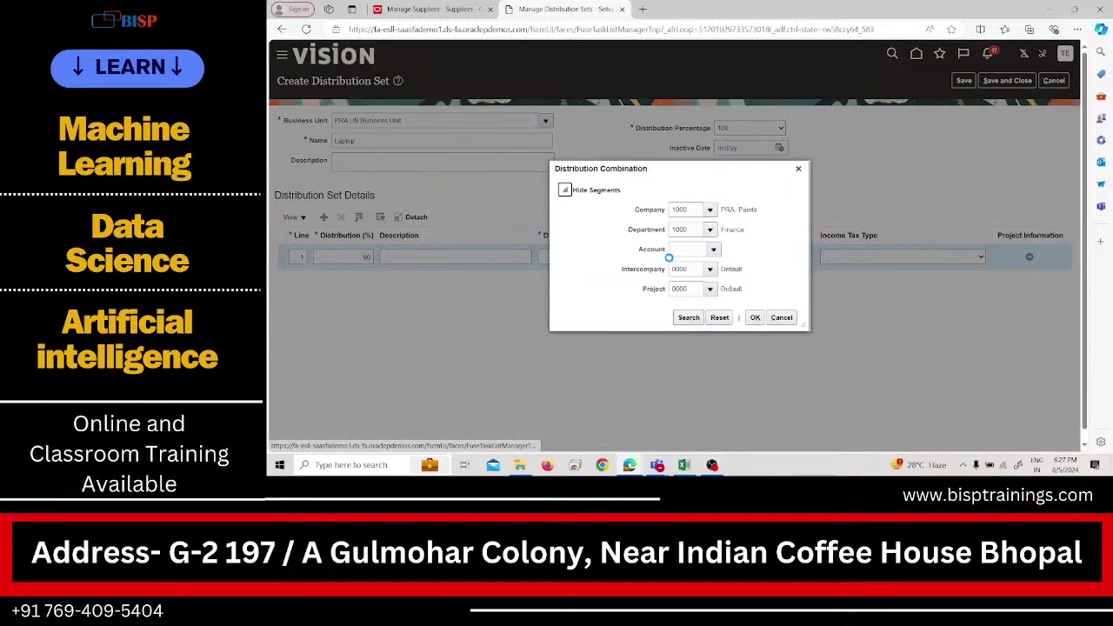
{"action": "left_click", "coordinate": [714, 249]}
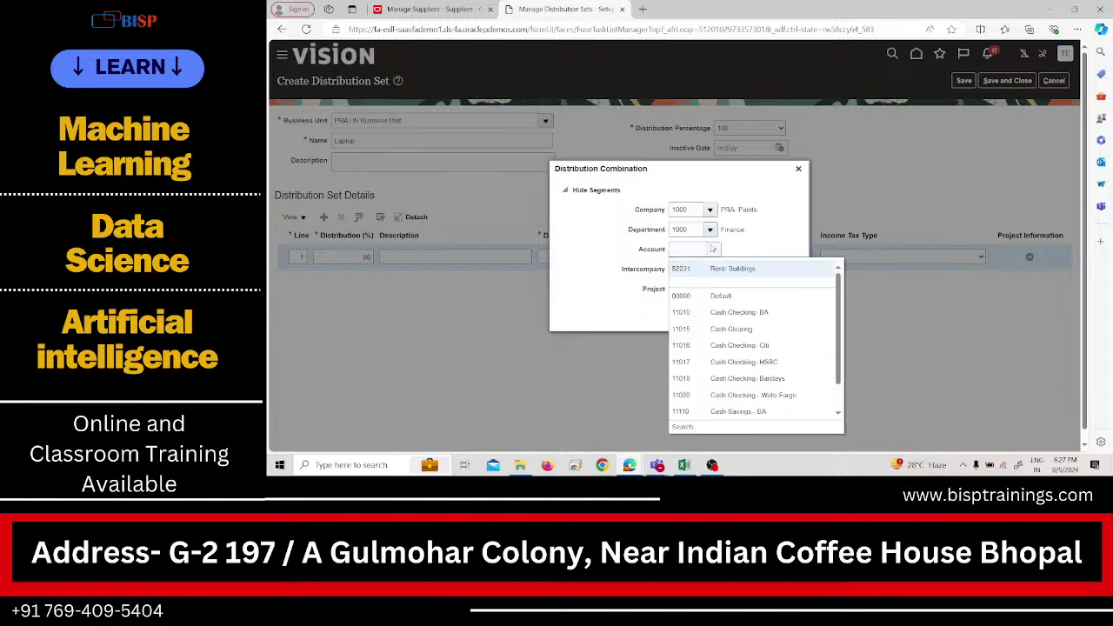
{"action": "left_click", "coordinate": [712, 426]}
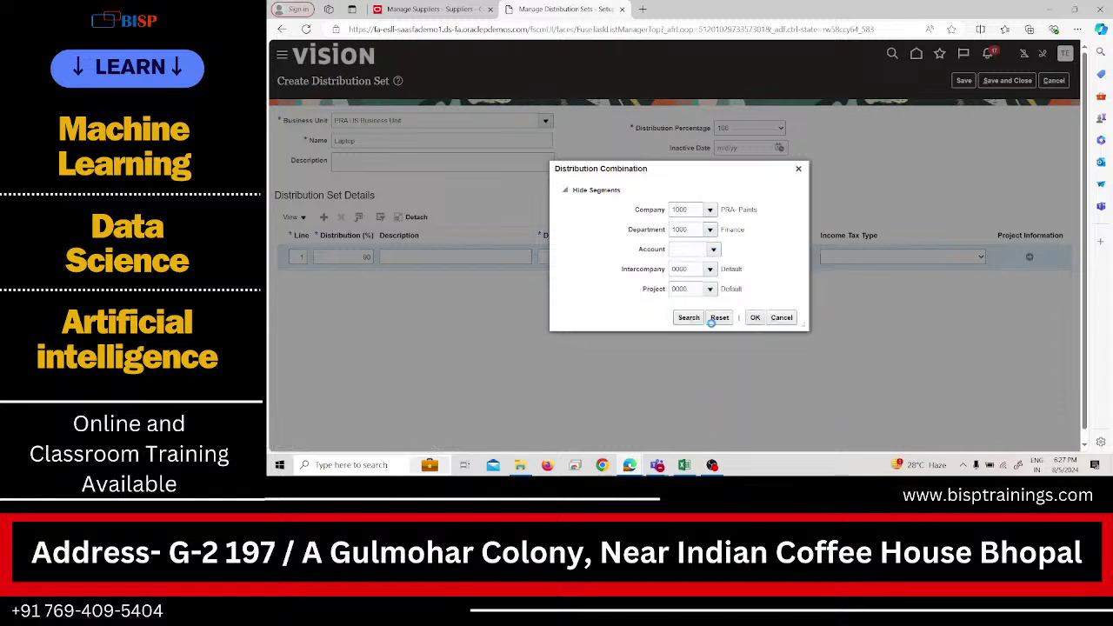
{"action": "left_click", "coordinate": [670, 245]}
{"action": "type", "text": "computers"}
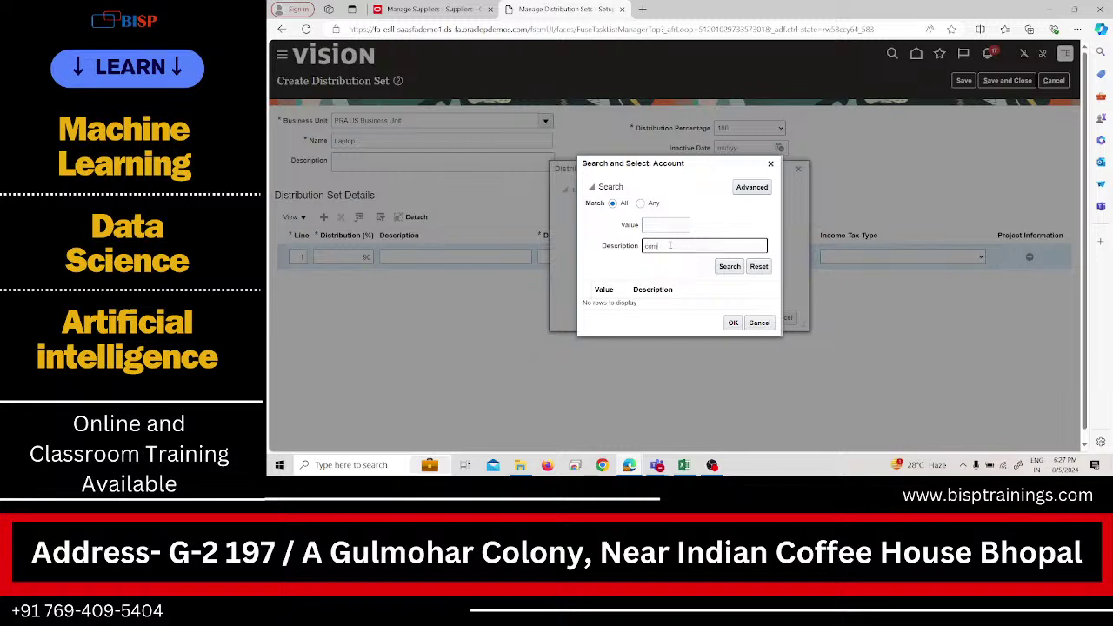
{"action": "left_click", "coordinate": [730, 266]}
{"action": "left_click", "coordinate": [684, 296]}
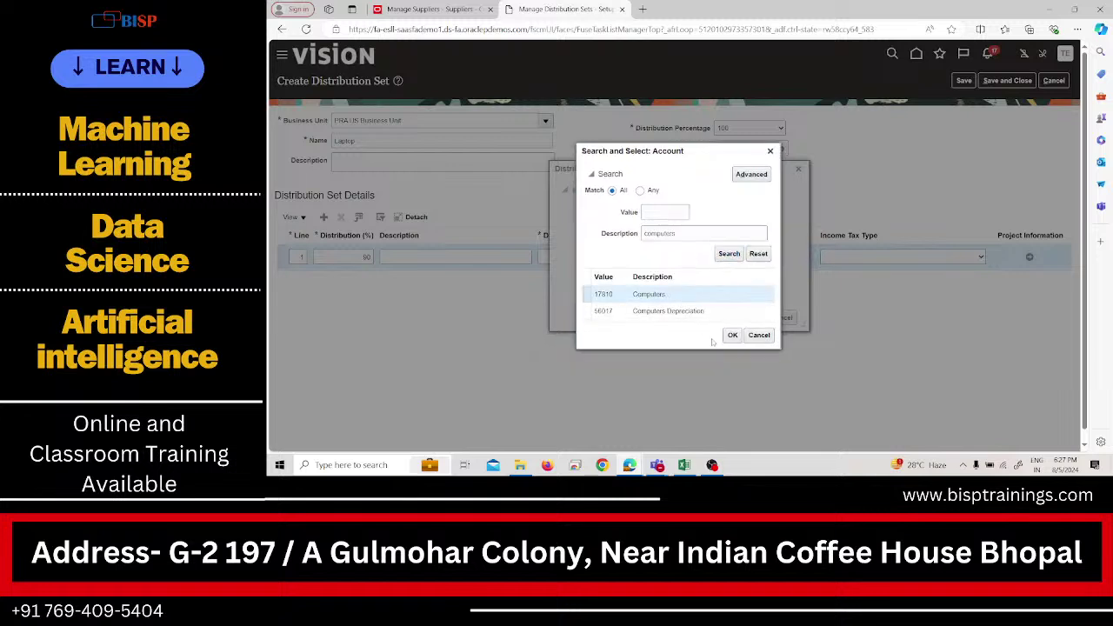
{"action": "left_click", "coordinate": [733, 335]}
{"action": "left_click", "coordinate": [753, 318]}
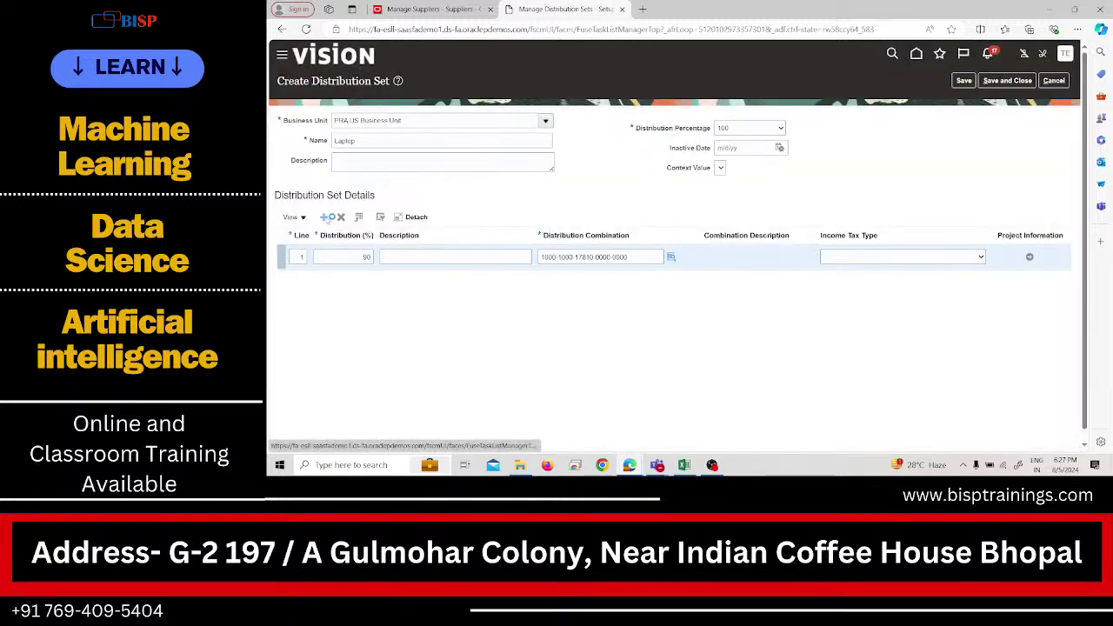
Add line 2 at 5% on the 52146 Freight account.
{"action": "left_click", "coordinate": [323, 216]}
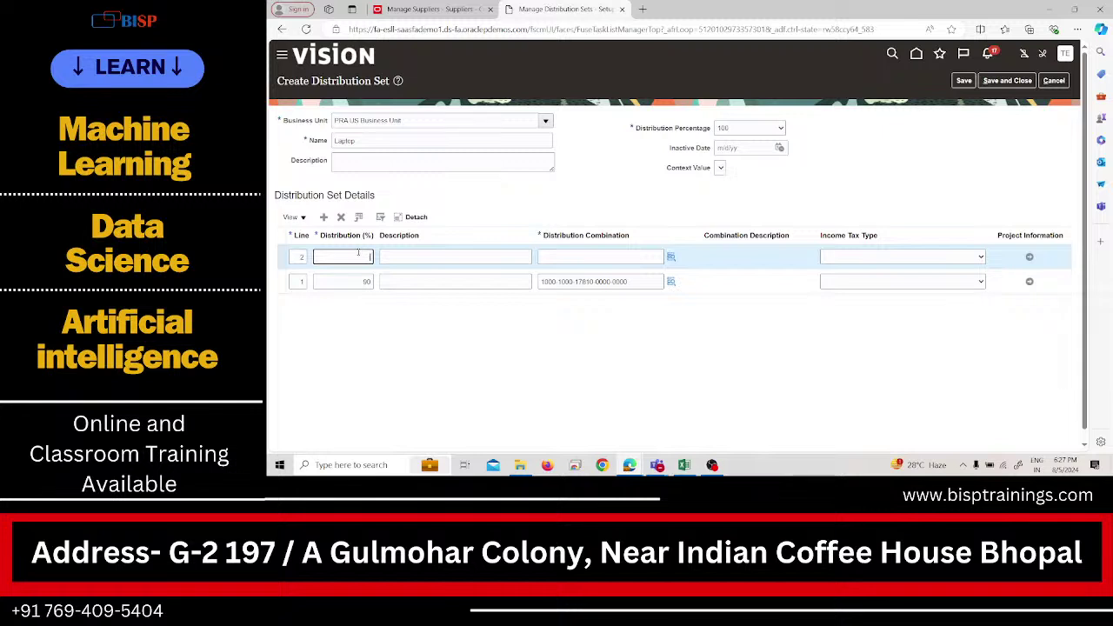
{"action": "type", "text": "5"}
{"action": "left_click", "coordinate": [671, 257]}
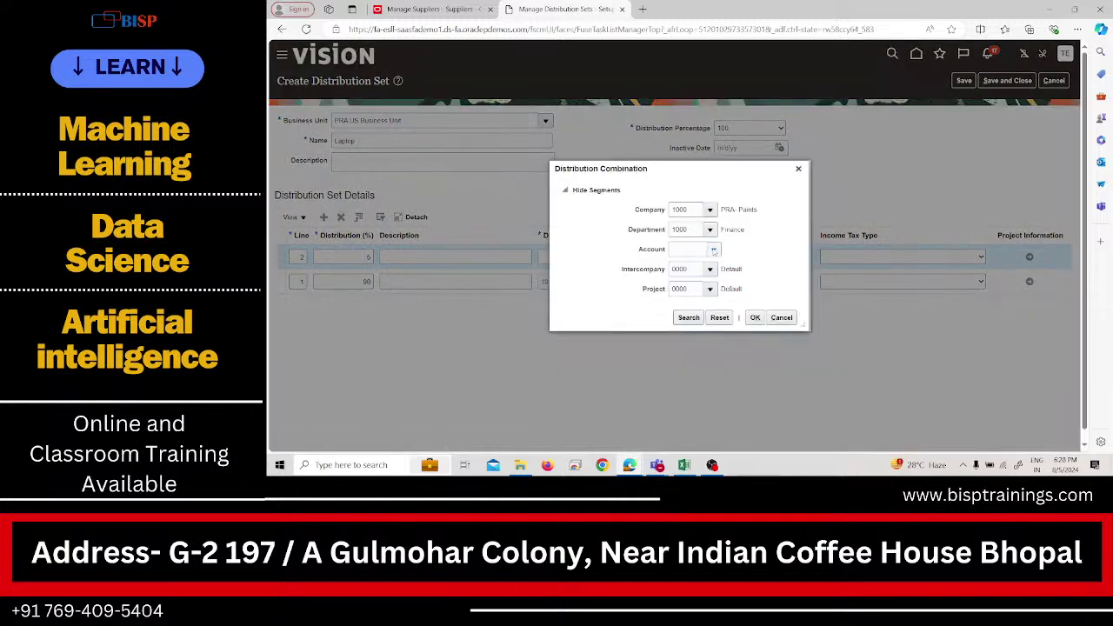
{"action": "left_click", "coordinate": [713, 249]}
{"action": "left_click", "coordinate": [681, 427]}
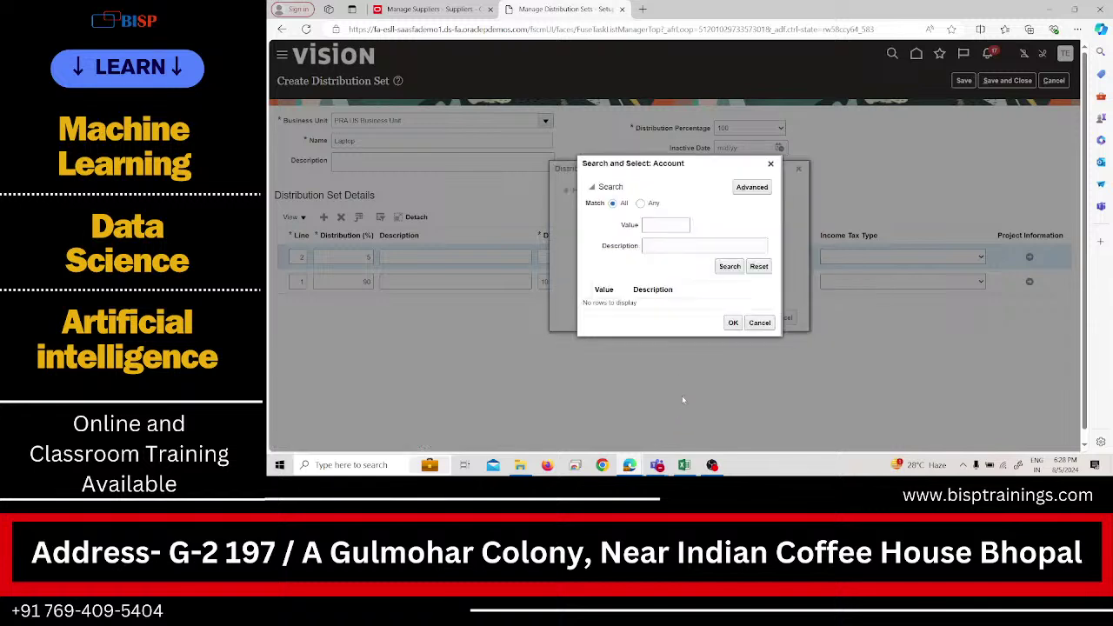
{"action": "left_click", "coordinate": [667, 245]}
{"action": "type", "text": "freight"}
{"action": "key", "text": "Return"}
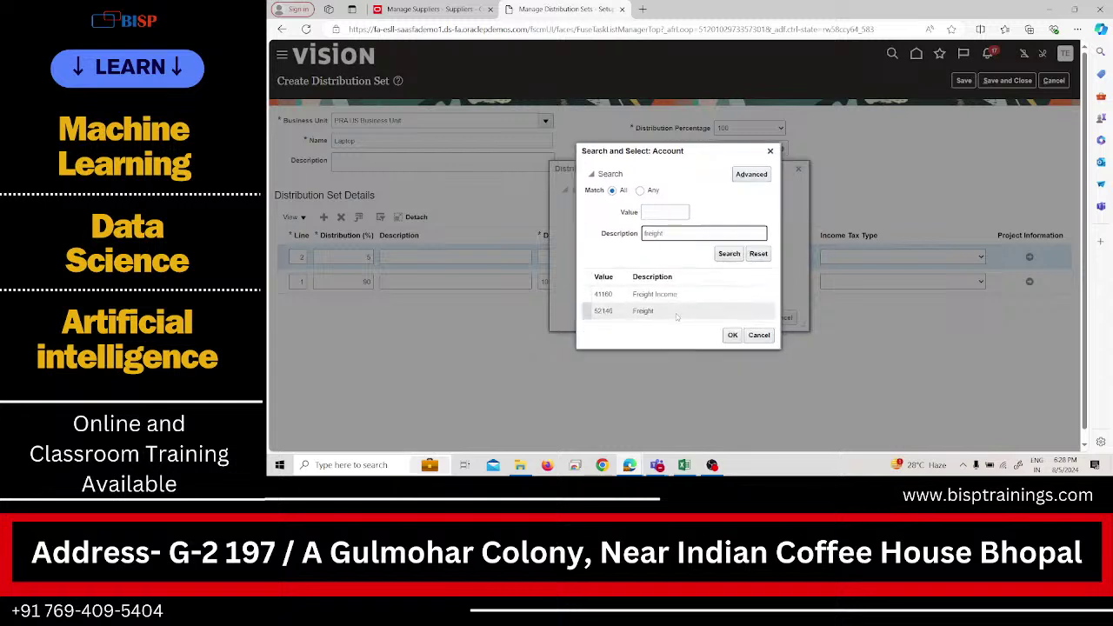
{"action": "left_click", "coordinate": [626, 311]}
{"action": "left_click", "coordinate": [733, 335]}
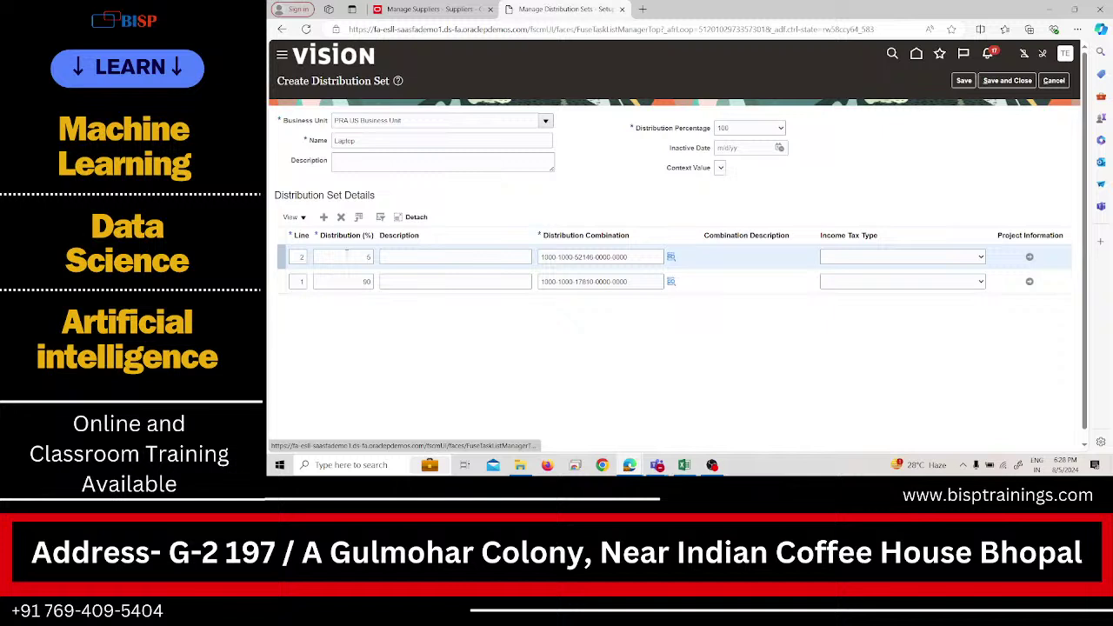
Confirm line 2, add line 3, and set up an advanced Description Contains account search.
{"action": "left_click", "coordinate": [324, 216]}
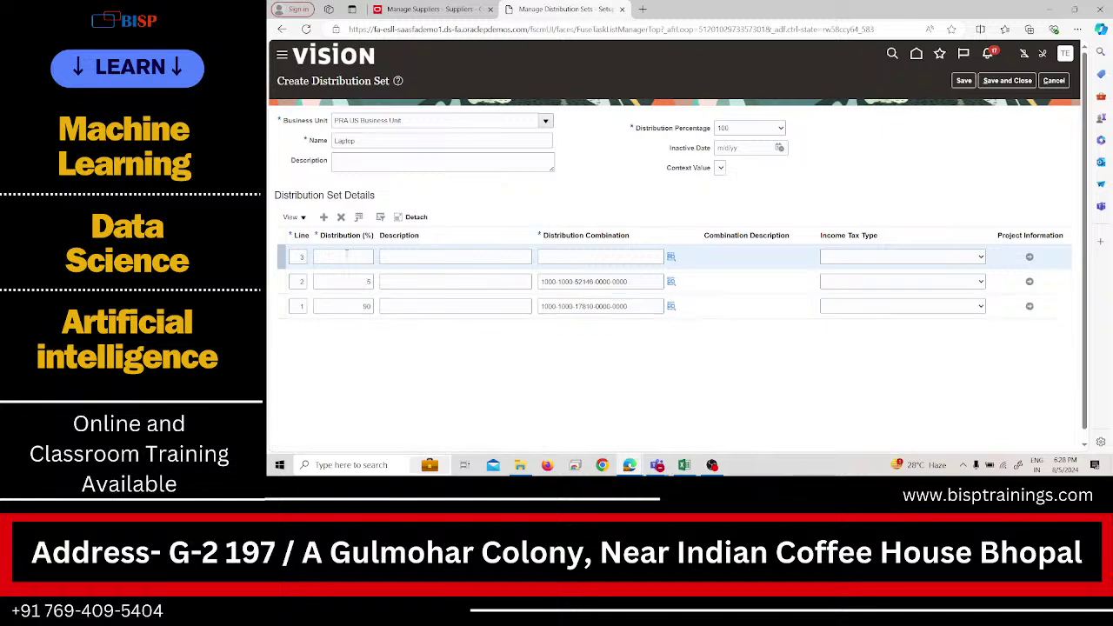
{"action": "left_click", "coordinate": [346, 255]}
{"action": "left_click", "coordinate": [671, 258]}
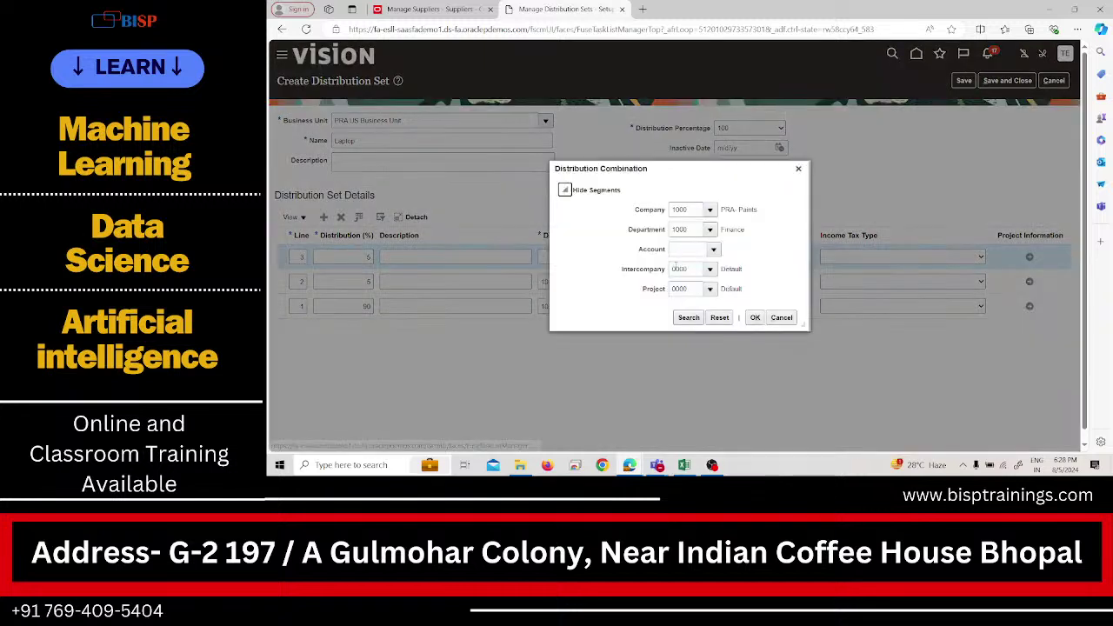
{"action": "left_click", "coordinate": [713, 251]}
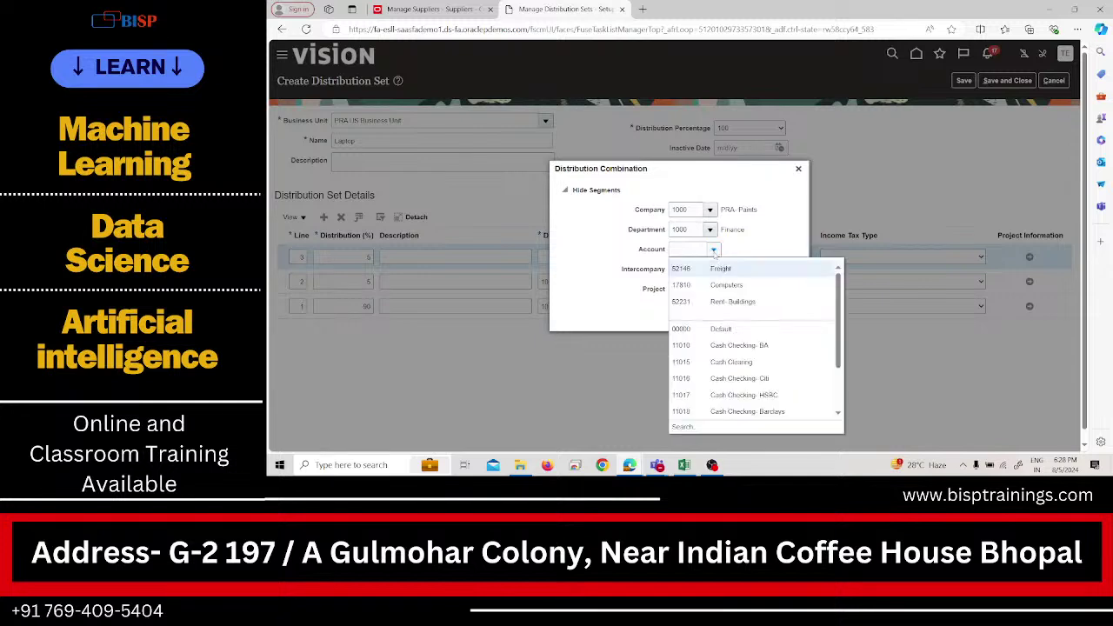
{"action": "left_click", "coordinate": [683, 425]}
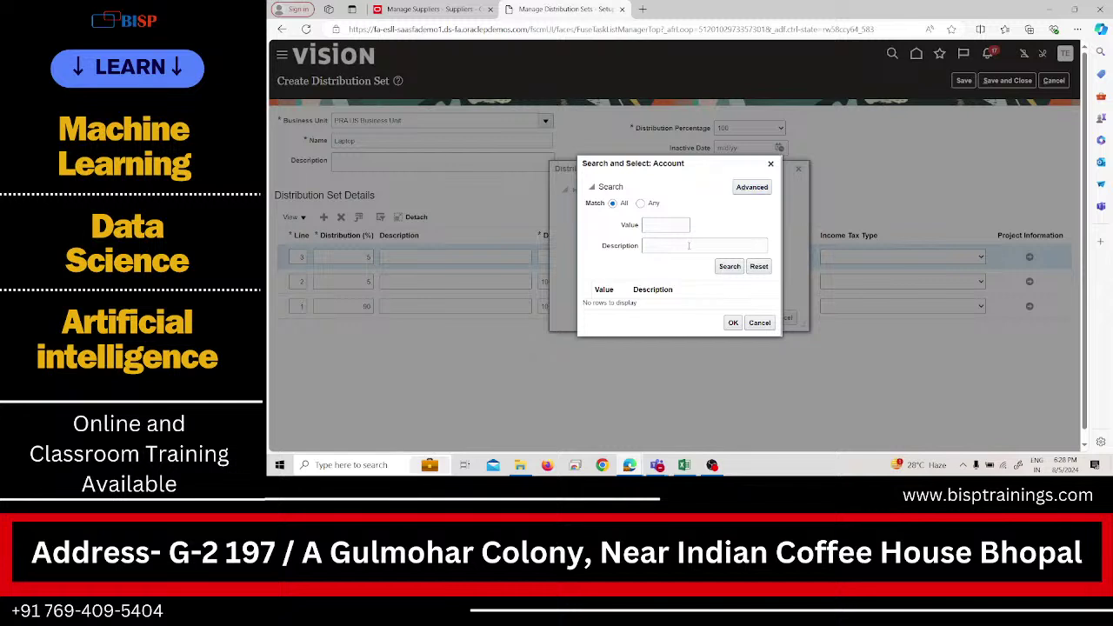
{"action": "left_click", "coordinate": [752, 187]}
{"action": "left_click", "coordinate": [660, 246]}
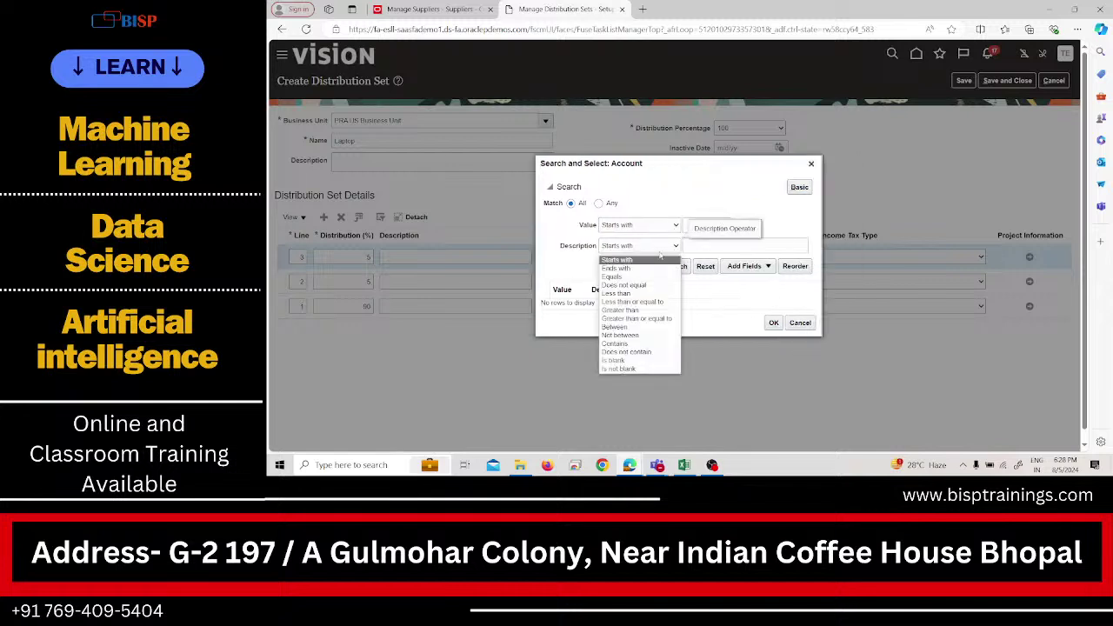
{"action": "left_click", "coordinate": [648, 343]}
Put line 3 at 5% on 21525 Automatic Withholding Tax and save the Laptop set.
{"action": "left_click", "coordinate": [708, 248]}
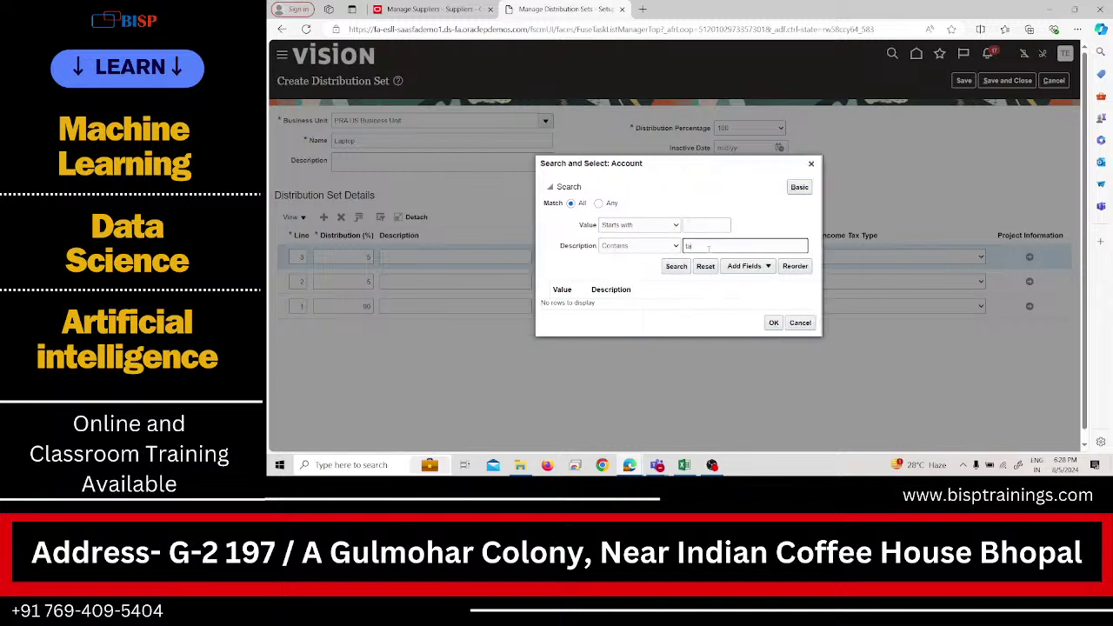
{"action": "key", "text": "Return"}
{"action": "scroll", "coordinate": [705, 324], "scroll_direction": "down", "scroll_amount": 5}
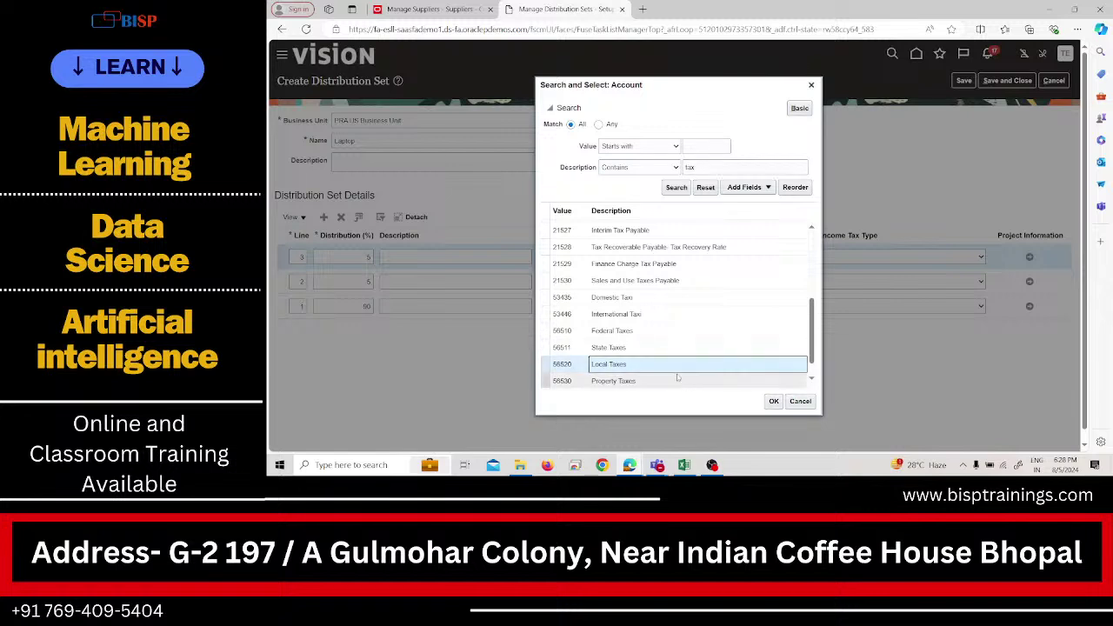
{"action": "scroll", "coordinate": [705, 320], "scroll_direction": "up", "scroll_amount": 2}
{"action": "left_click", "coordinate": [678, 252]}
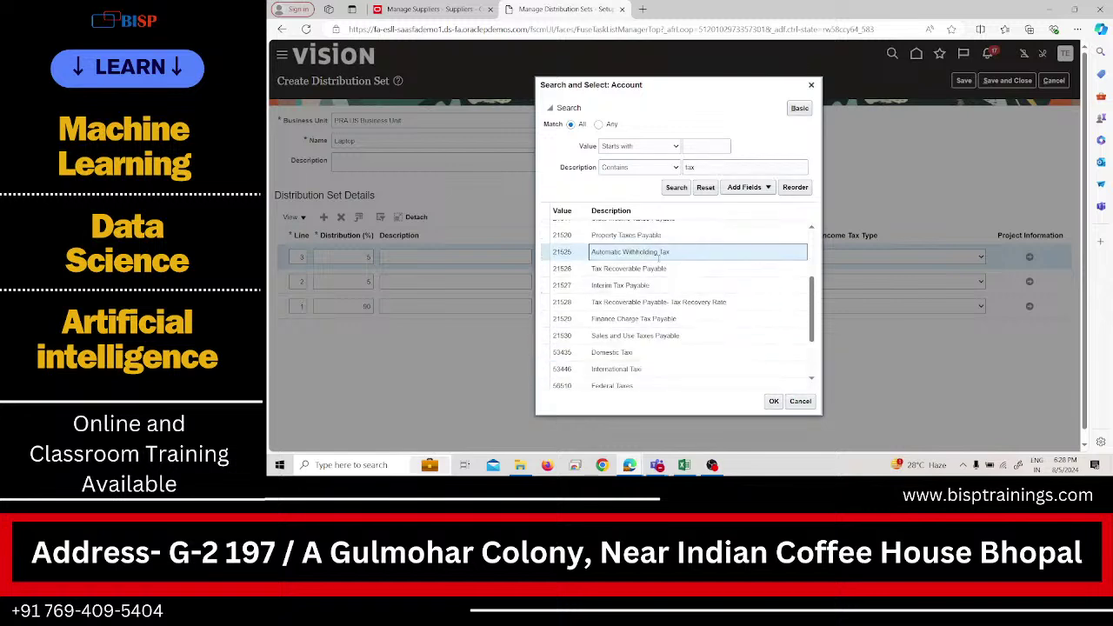
{"action": "left_click", "coordinate": [773, 402]}
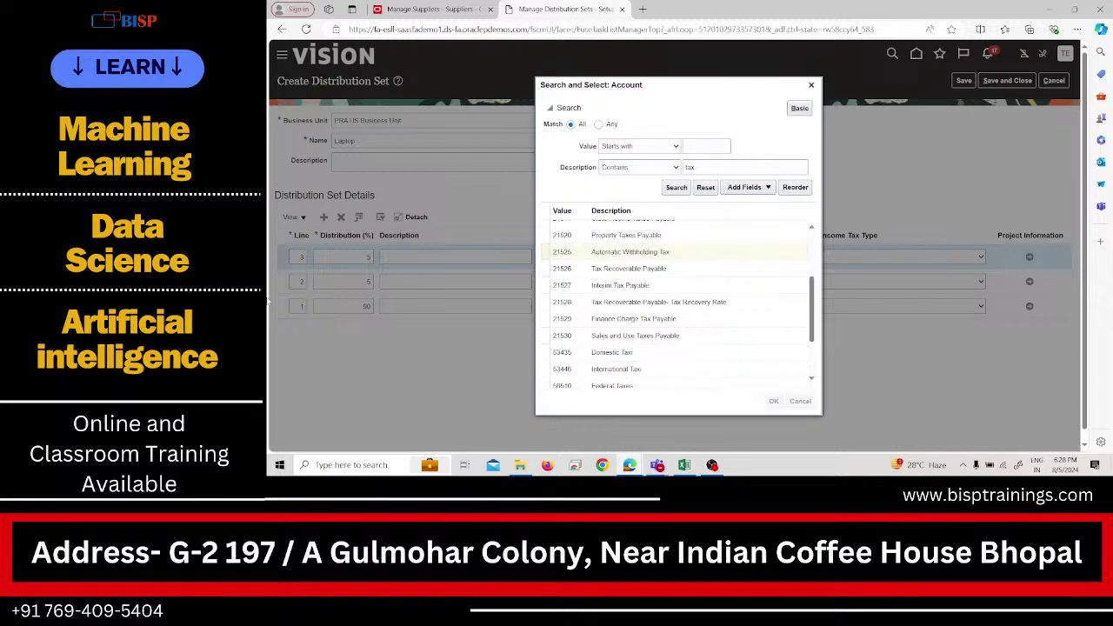
{"action": "left_click", "coordinate": [753, 319]}
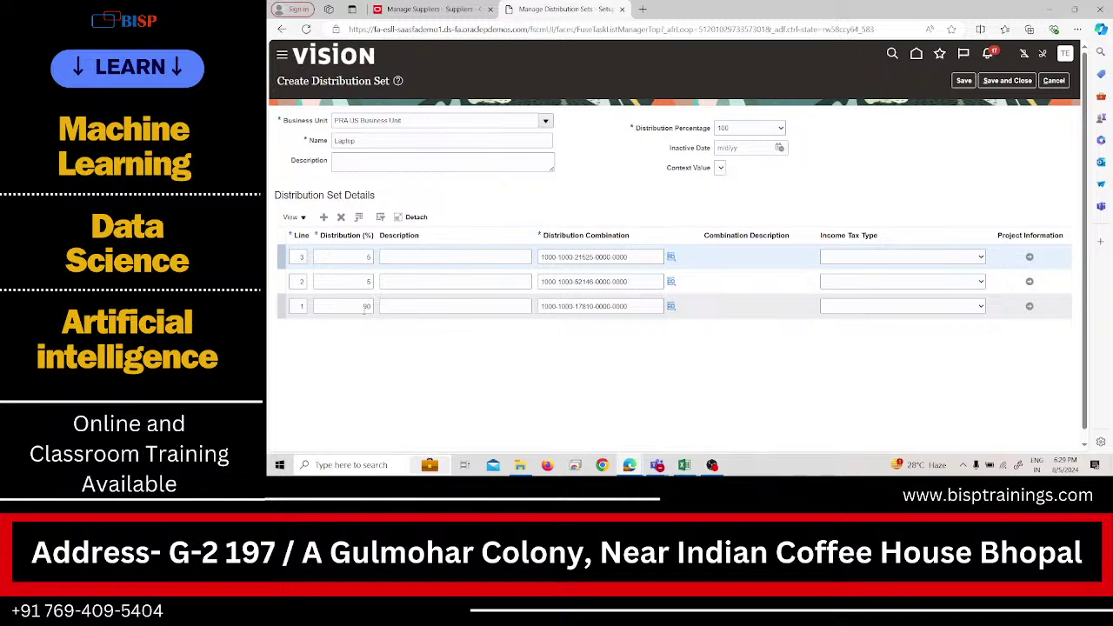
{"action": "left_click", "coordinate": [700, 309]}
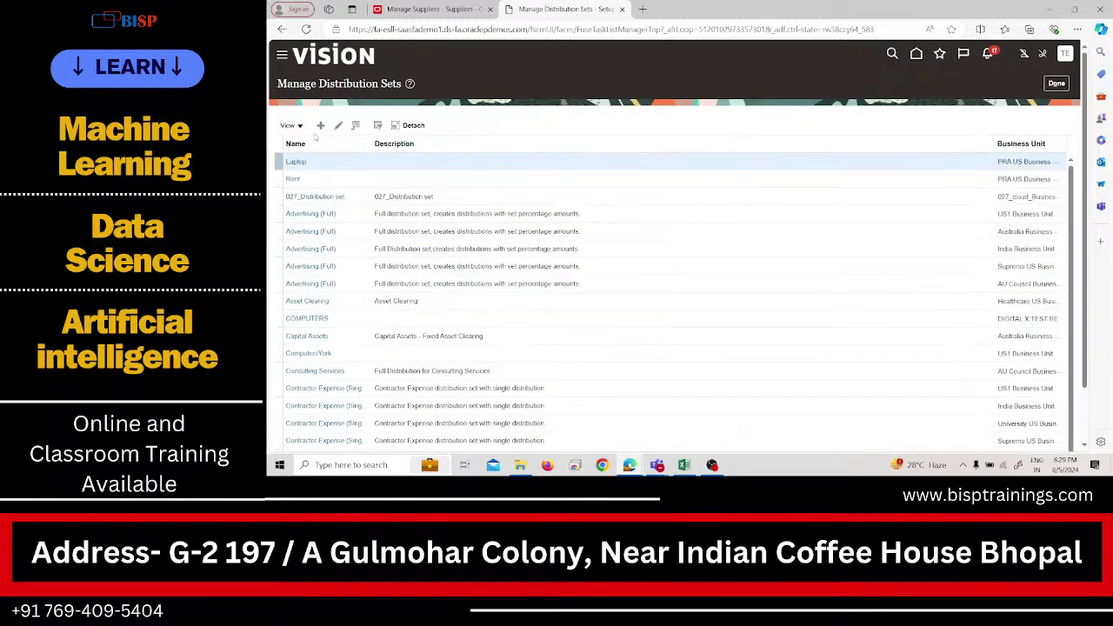
Create an Expense set for PRA US Business Unit with distribution percentage 0 and a first line.
{"action": "left_click", "coordinate": [322, 128]}
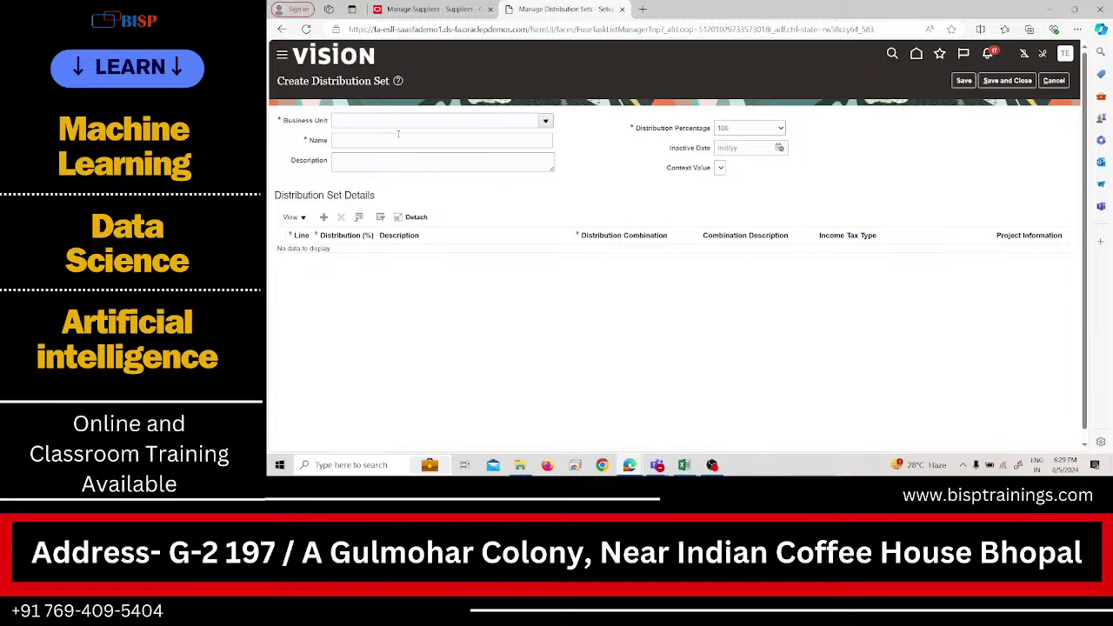
{"action": "left_click", "coordinate": [399, 125]}
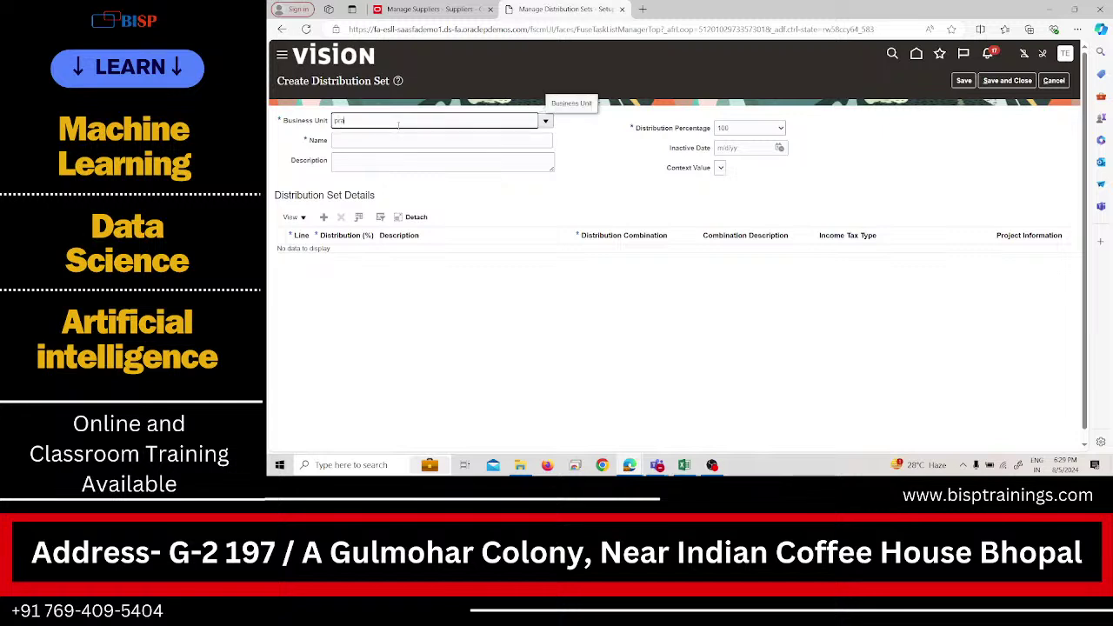
{"action": "left_click", "coordinate": [395, 144]}
{"action": "left_click", "coordinate": [395, 143]}
{"action": "type", "text": "Exp"}
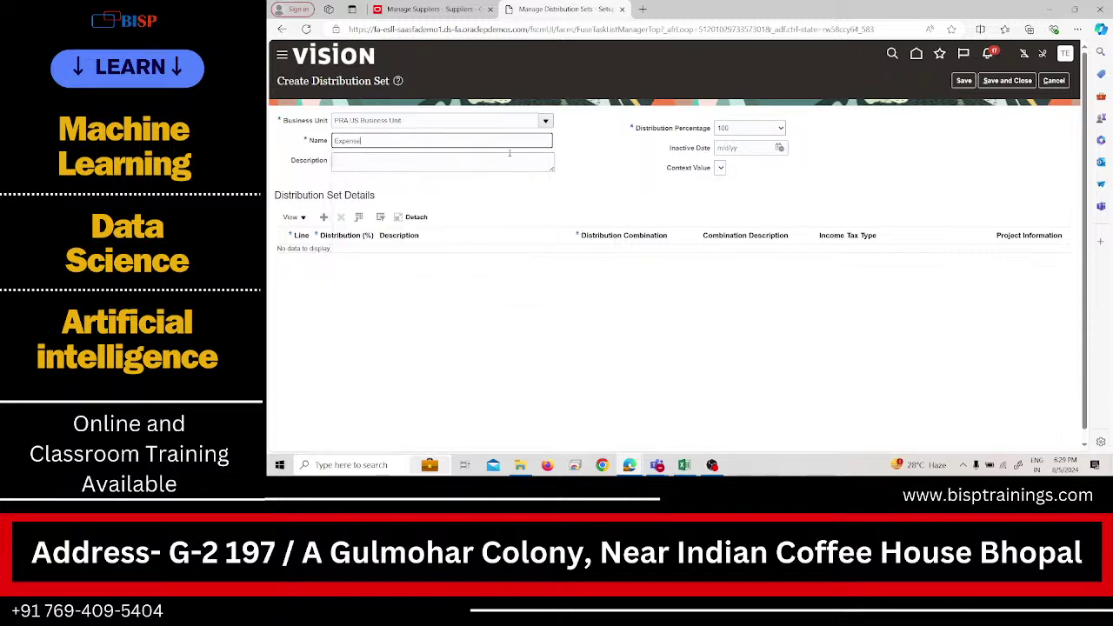
{"action": "type", "text": "ense"}
{"action": "left_click", "coordinate": [748, 131]}
{"action": "left_click", "coordinate": [755, 150]}
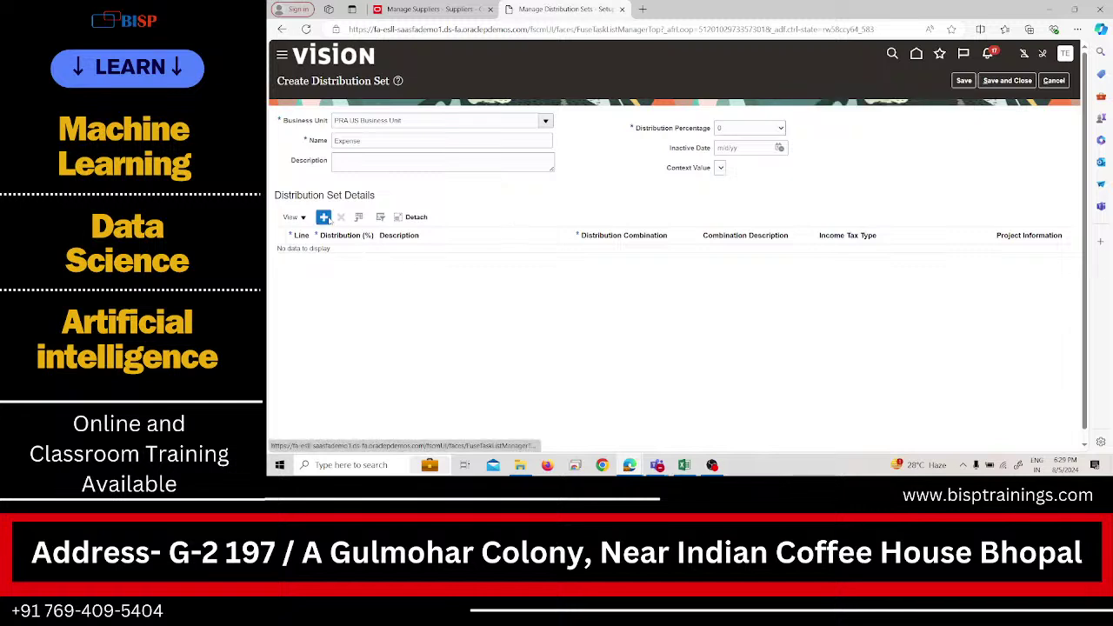
{"action": "left_click", "coordinate": [324, 217]}
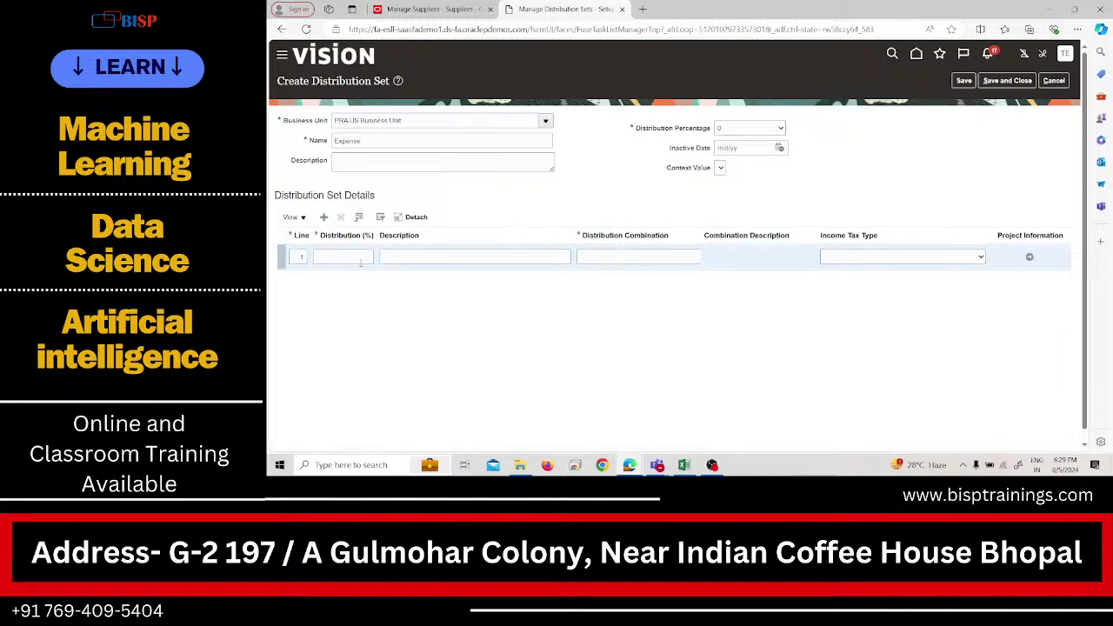
{"action": "left_click_drag", "start_coordinate": [574, 236], "coordinate": [544, 237]}
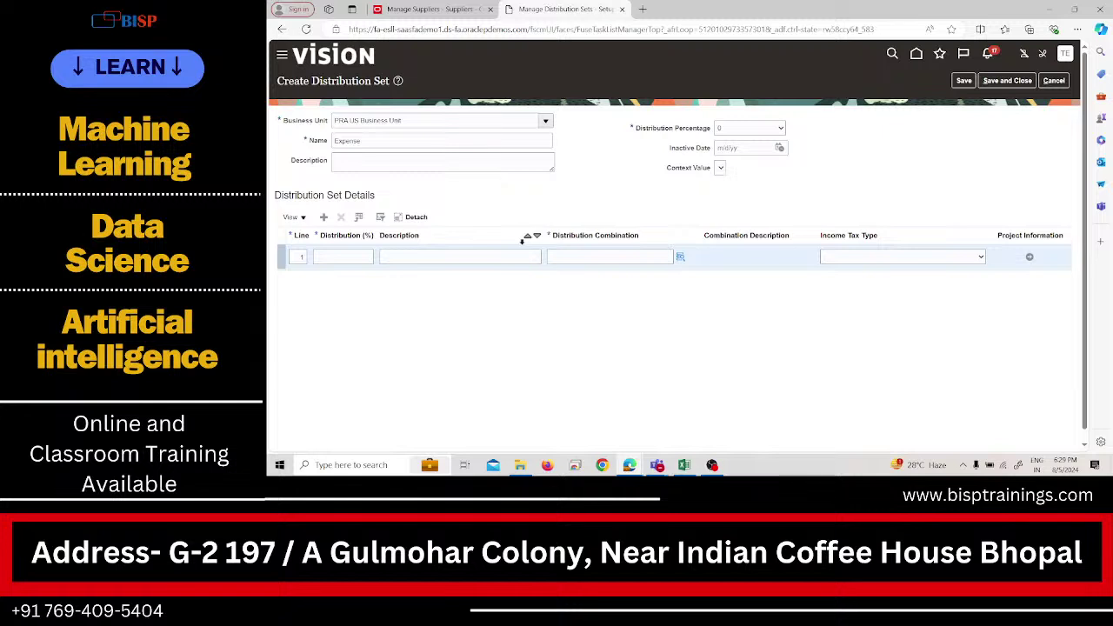
Open line 1's combination lookup and switch to an advanced Description Contains account search.
{"action": "left_click", "coordinate": [367, 259]}
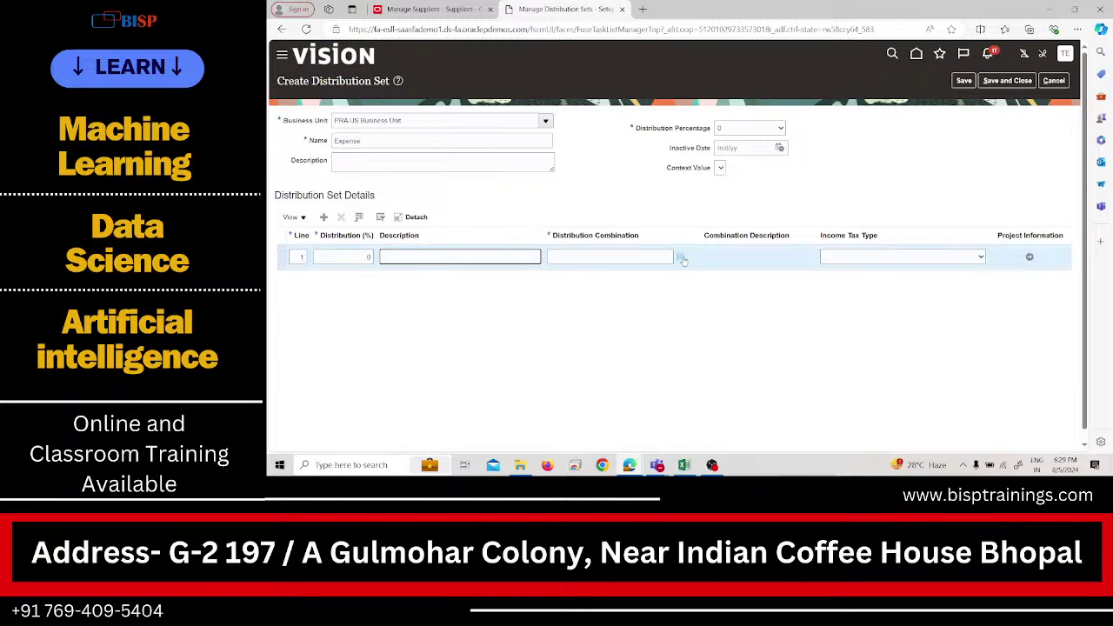
{"action": "left_click", "coordinate": [680, 257]}
{"action": "left_click", "coordinate": [714, 250]}
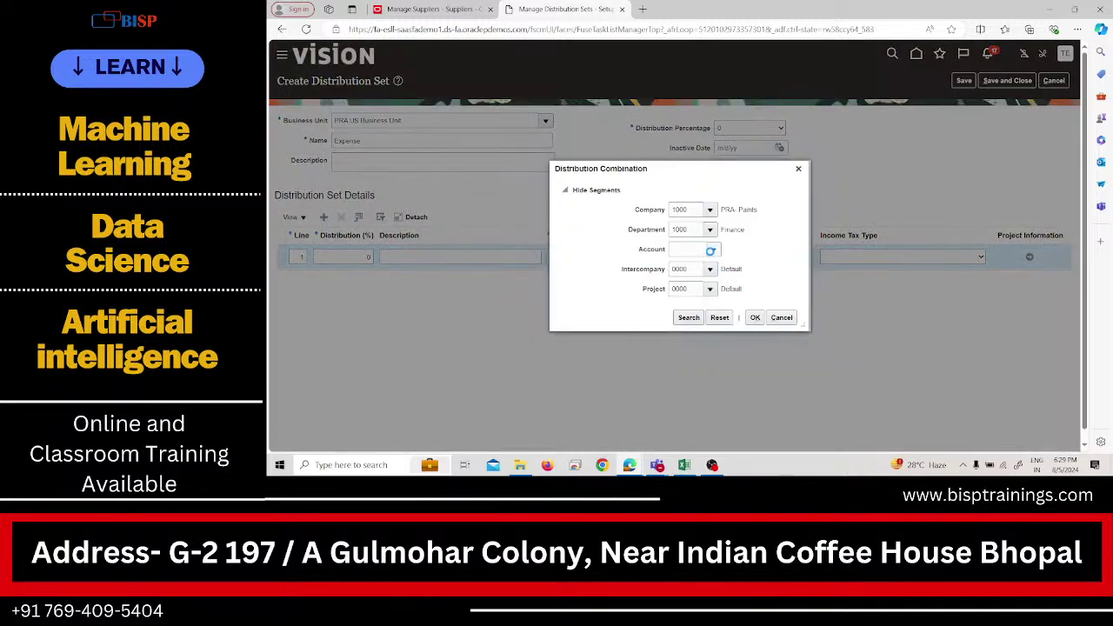
{"action": "left_click", "coordinate": [682, 428]}
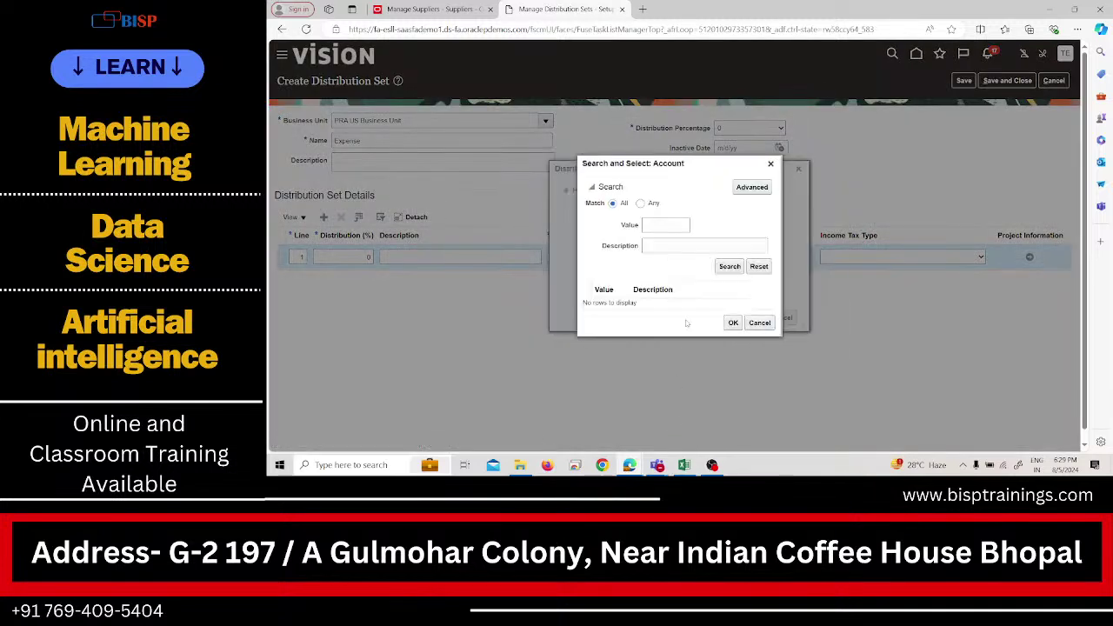
{"action": "left_click", "coordinate": [687, 247]}
{"action": "left_click", "coordinate": [750, 188]}
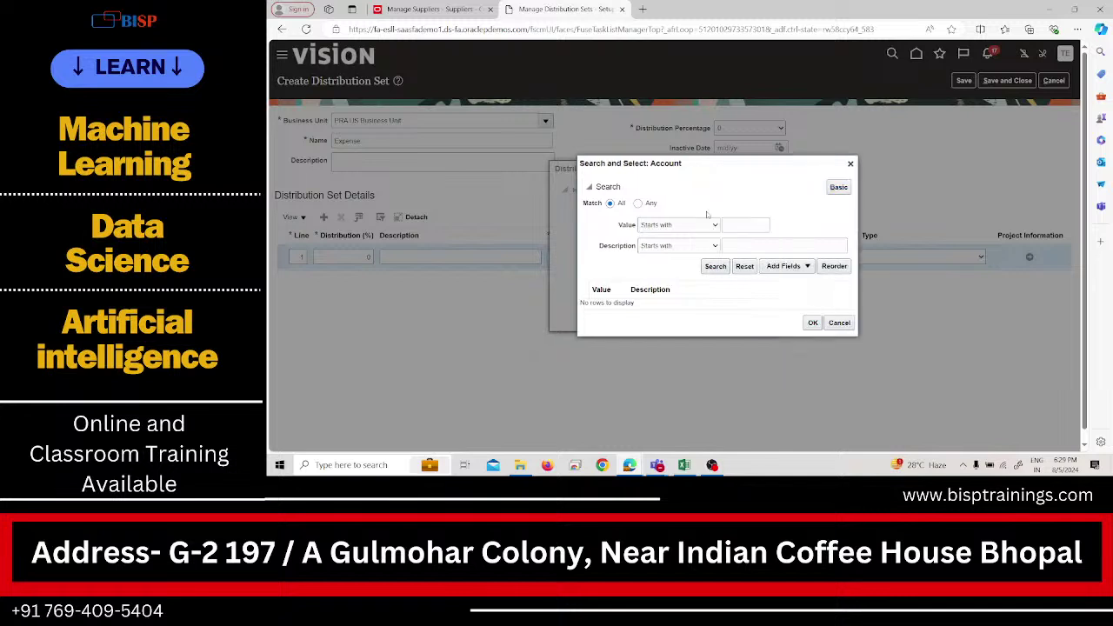
{"action": "left_click", "coordinate": [671, 246]}
{"action": "left_click", "coordinate": [647, 345]}
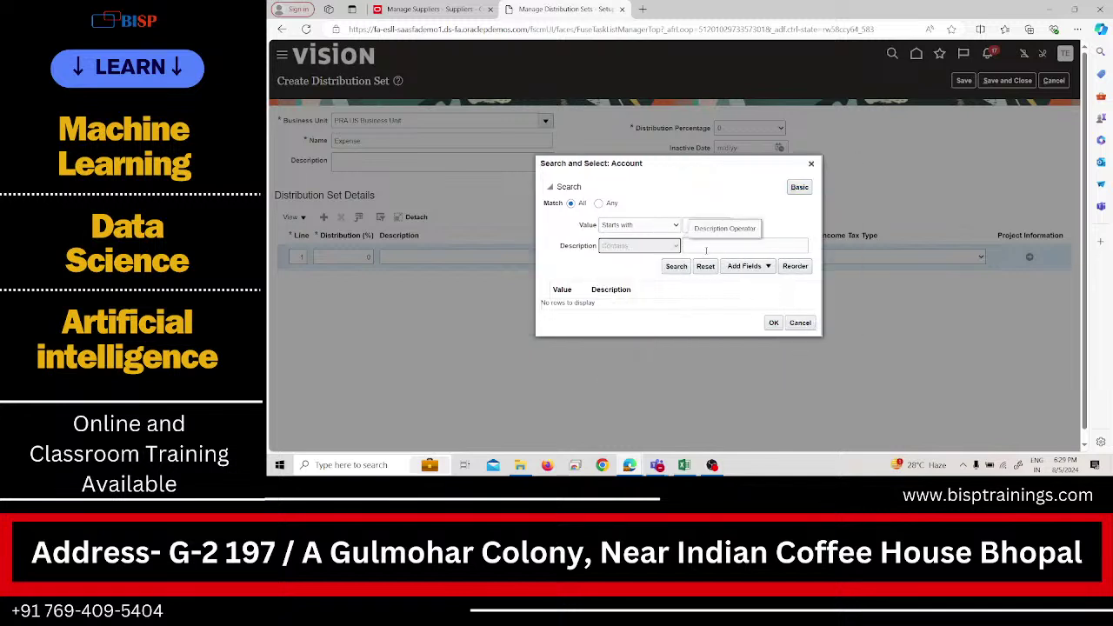
Apply 53431 Domestic Accommodation to line 1 and add an empty line 2.
{"action": "left_click", "coordinate": [708, 247]}
{"action": "type", "text": "accoun"}
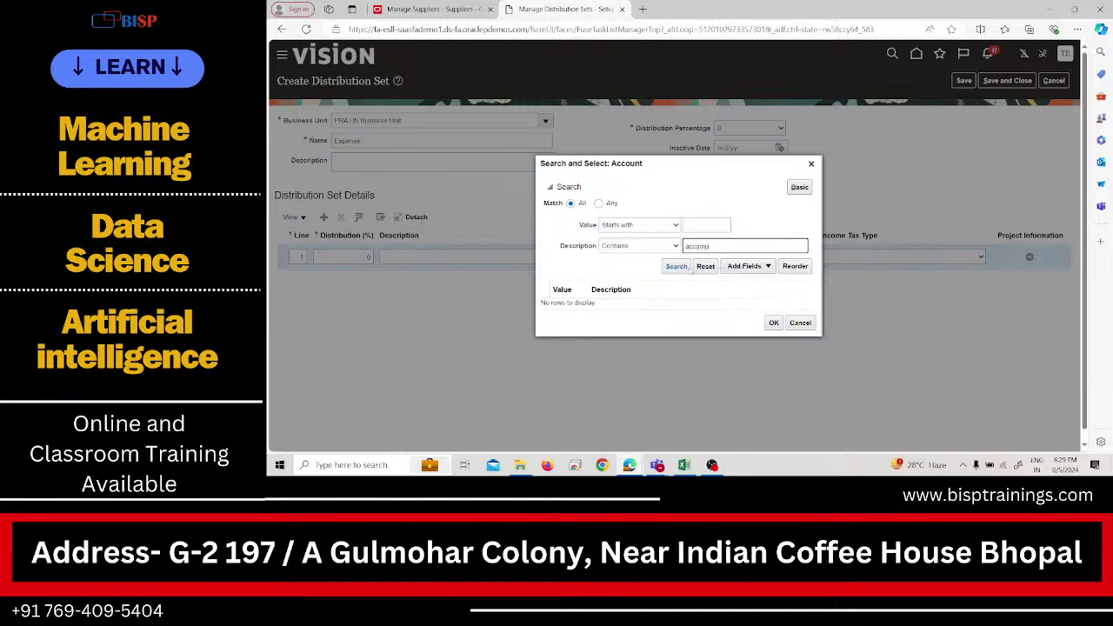
{"action": "key", "text": "Return"}
{"action": "left_click", "coordinate": [717, 248]}
{"action": "key", "text": "Return"}
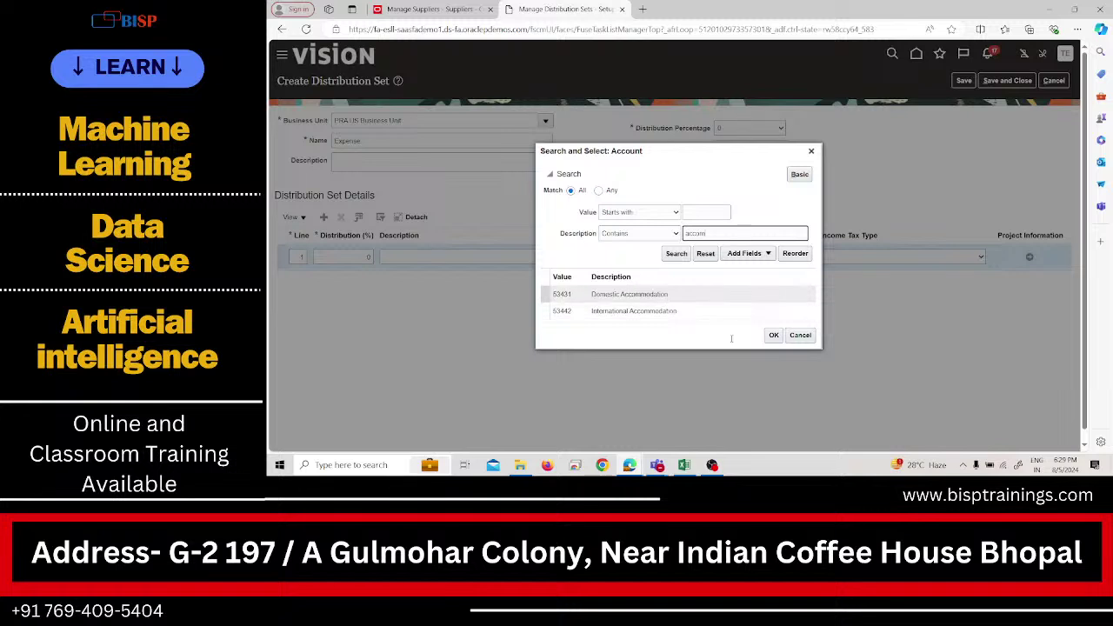
{"action": "left_click", "coordinate": [771, 339]}
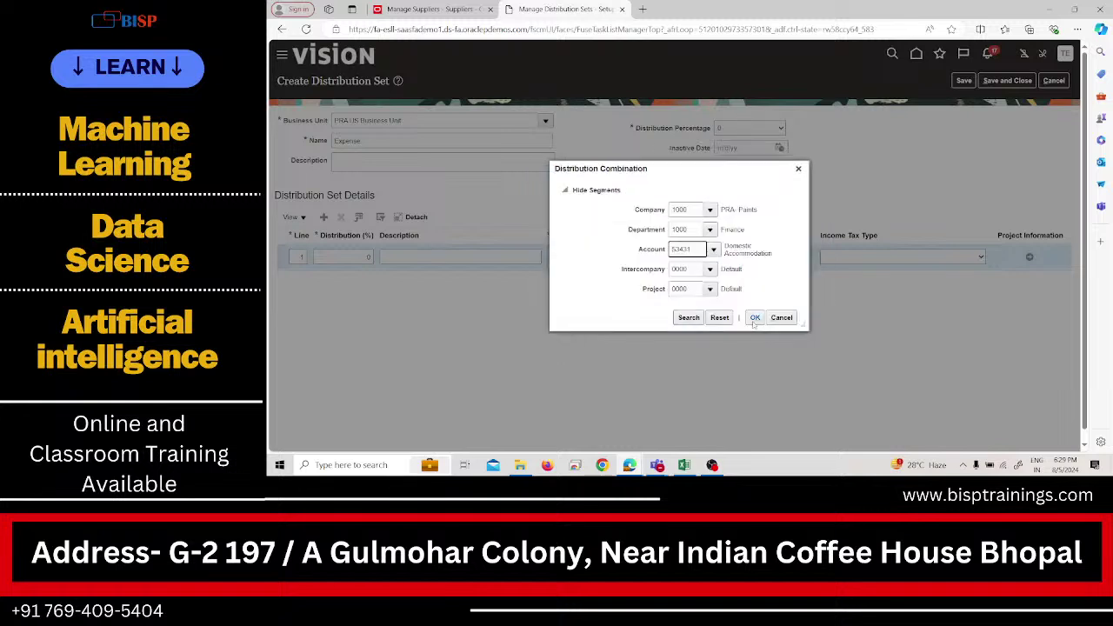
{"action": "left_click", "coordinate": [755, 317]}
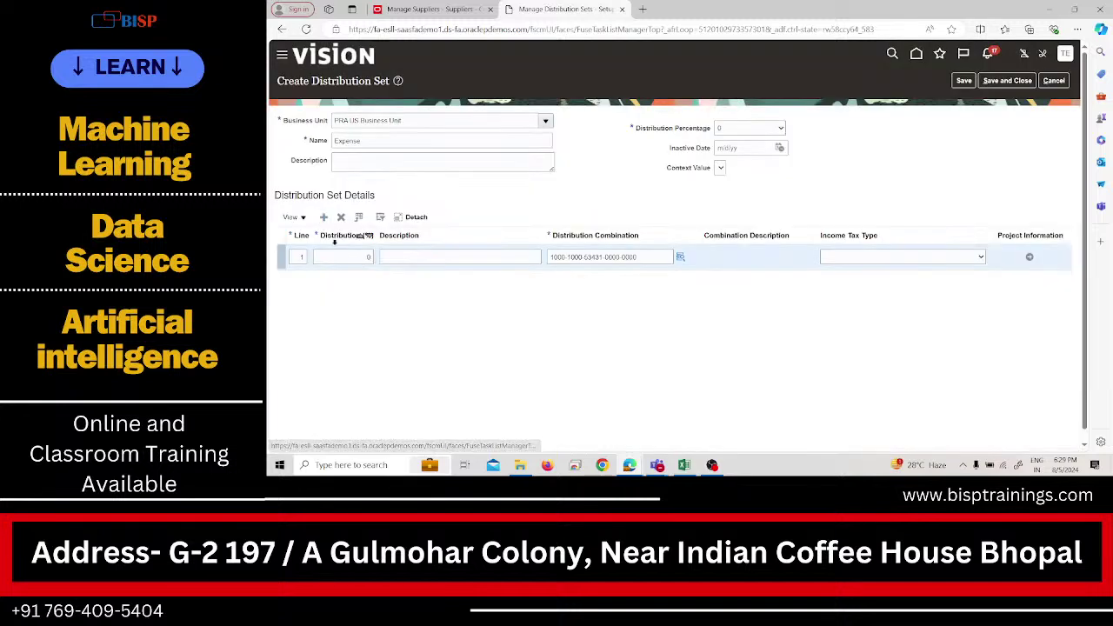
{"action": "left_click", "coordinate": [323, 217]}
Give line 2 the 53435 Domestic Taxi account via a 'taxi' description search.
{"action": "left_click", "coordinate": [348, 256]}
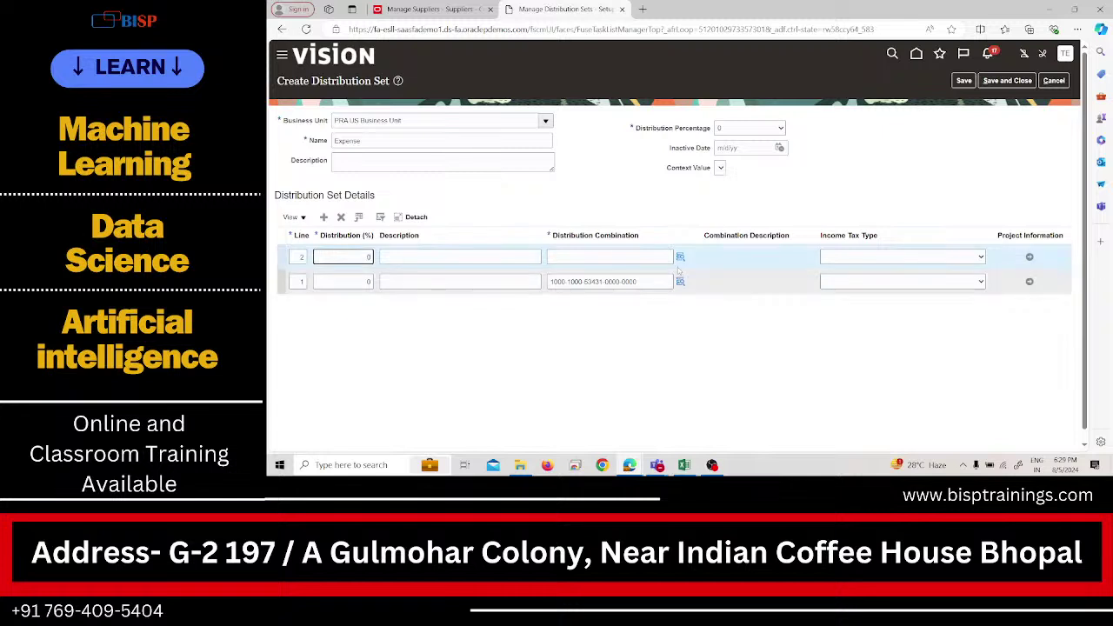
{"action": "left_click", "coordinate": [680, 256]}
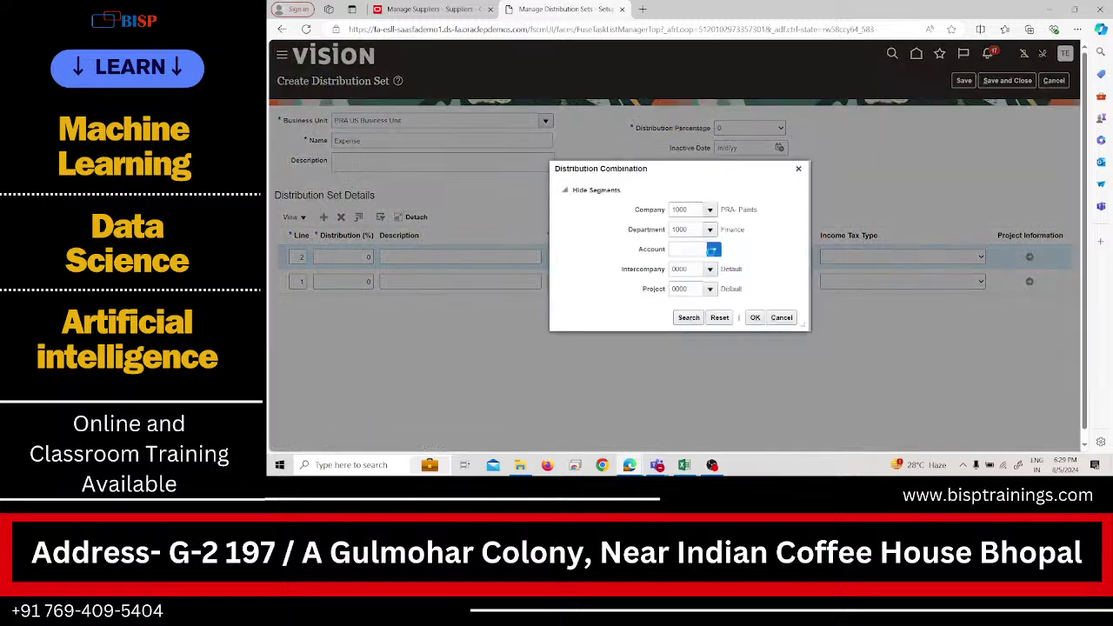
{"action": "left_click", "coordinate": [713, 249]}
{"action": "left_click", "coordinate": [696, 427]}
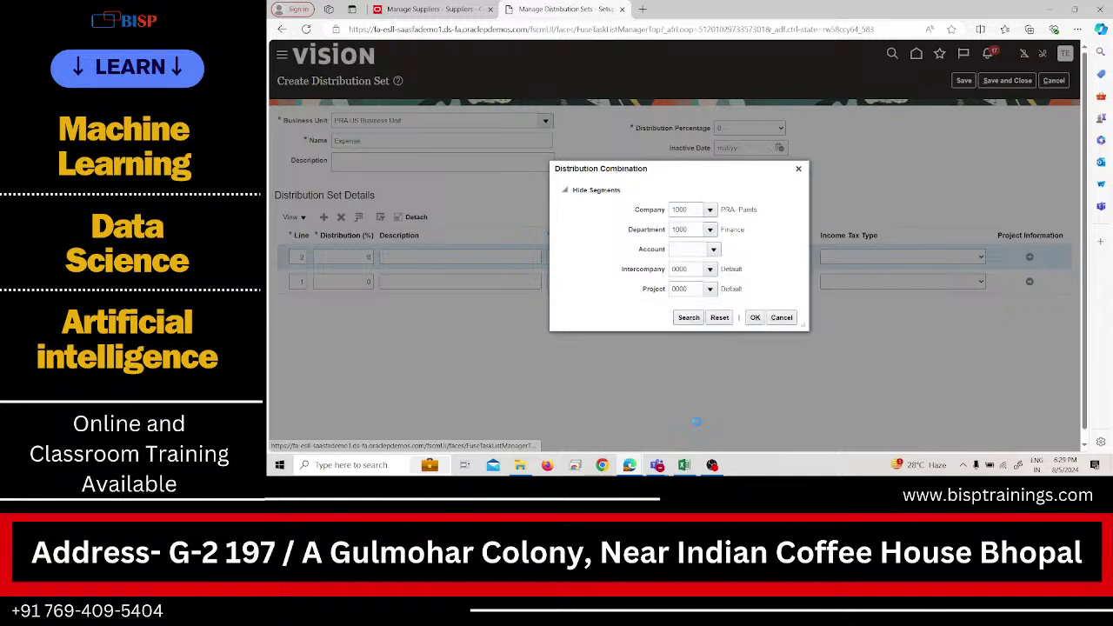
{"action": "left_click", "coordinate": [752, 187]}
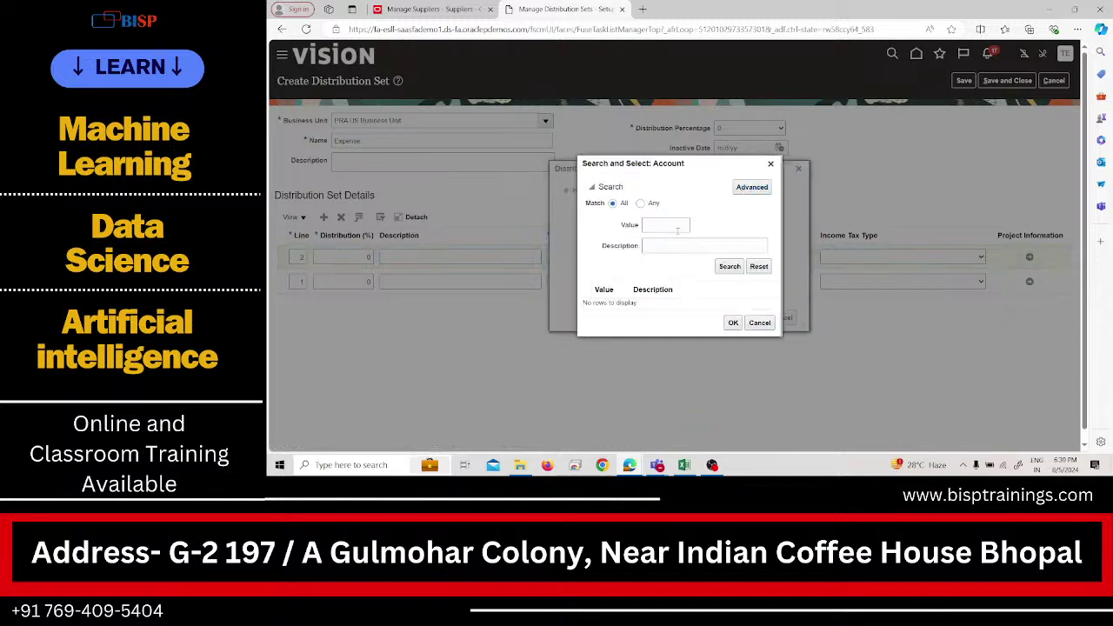
{"action": "left_click", "coordinate": [659, 246]}
{"action": "left_click", "coordinate": [614, 344]}
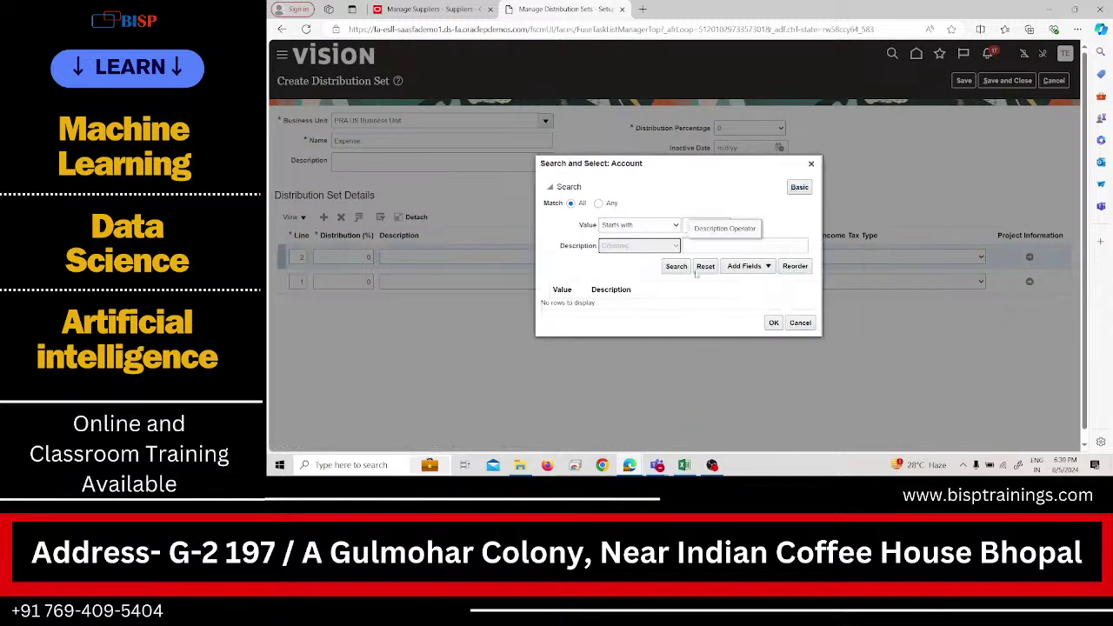
{"action": "left_click", "coordinate": [698, 247]}
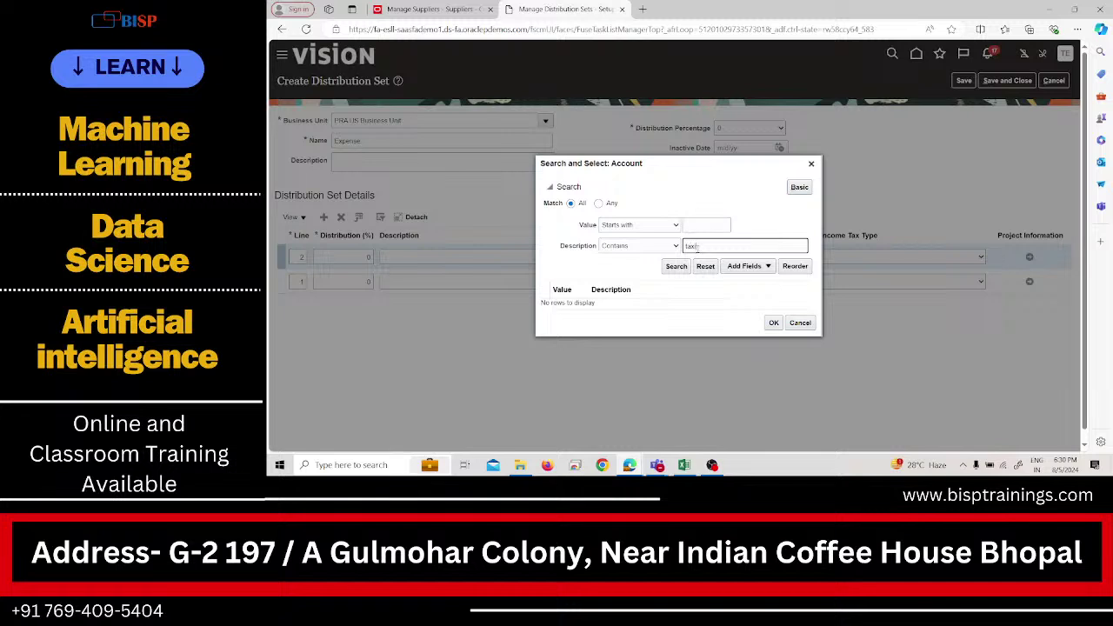
{"action": "type", "text": "taxi"}
{"action": "key", "text": "Return"}
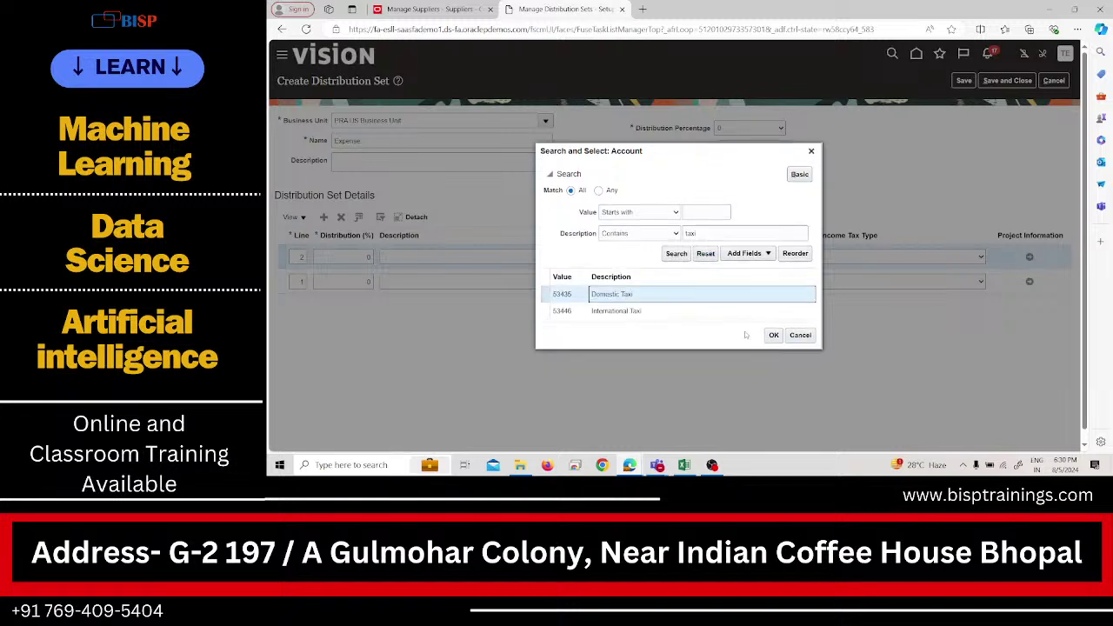
{"action": "left_click", "coordinate": [772, 336]}
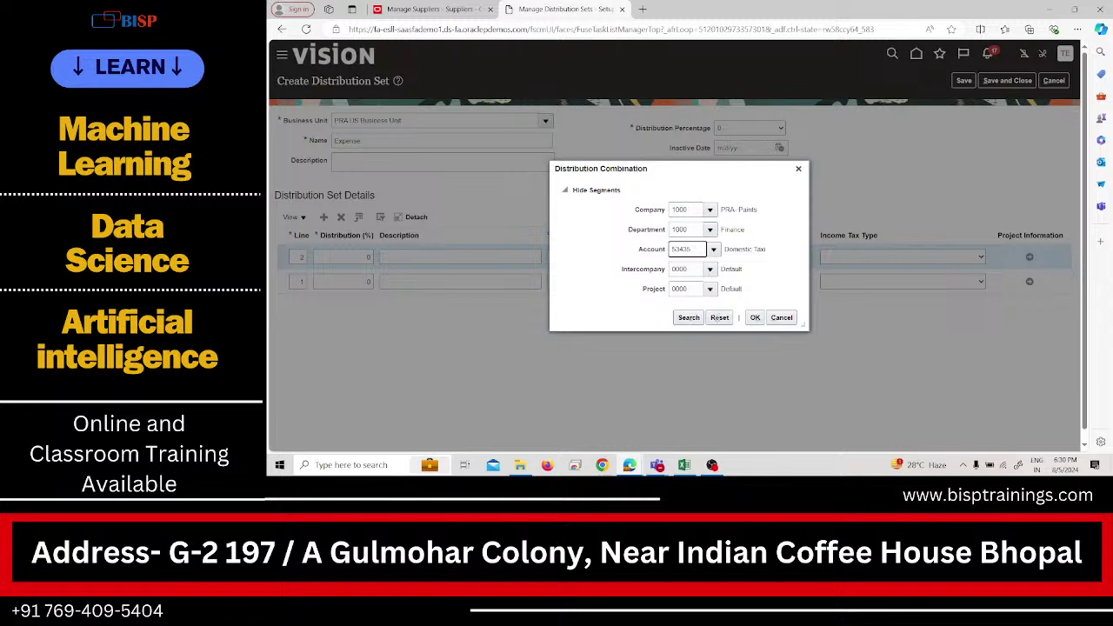
{"action": "left_click", "coordinate": [753, 317]}
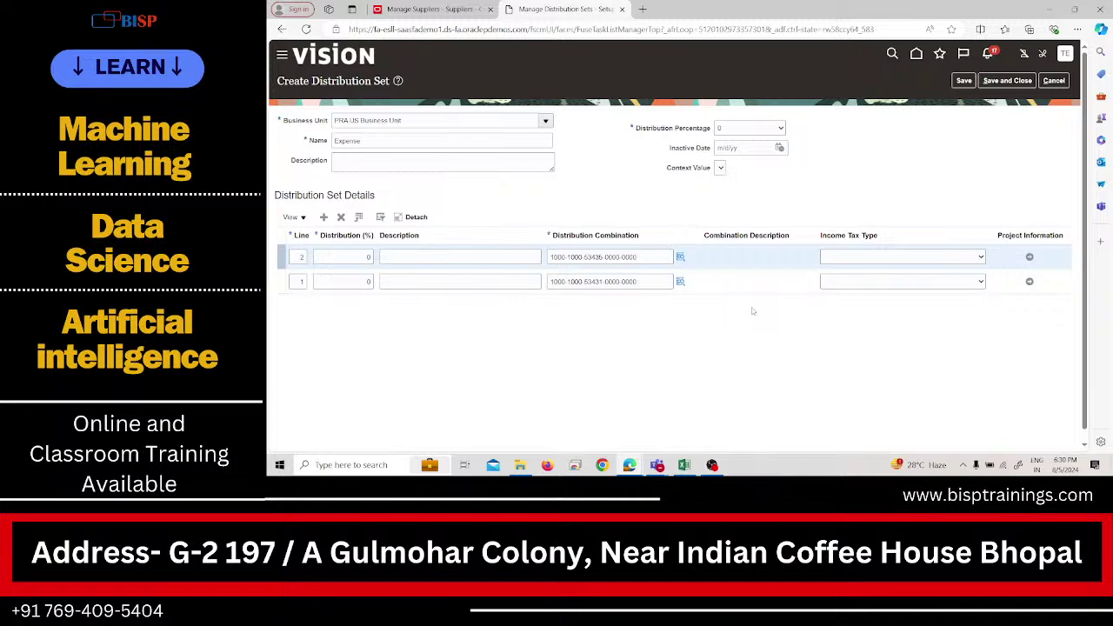
Add line 3 on the 53410 Internet Expenses account, found by searching 'internet'.
{"action": "left_click", "coordinate": [326, 218]}
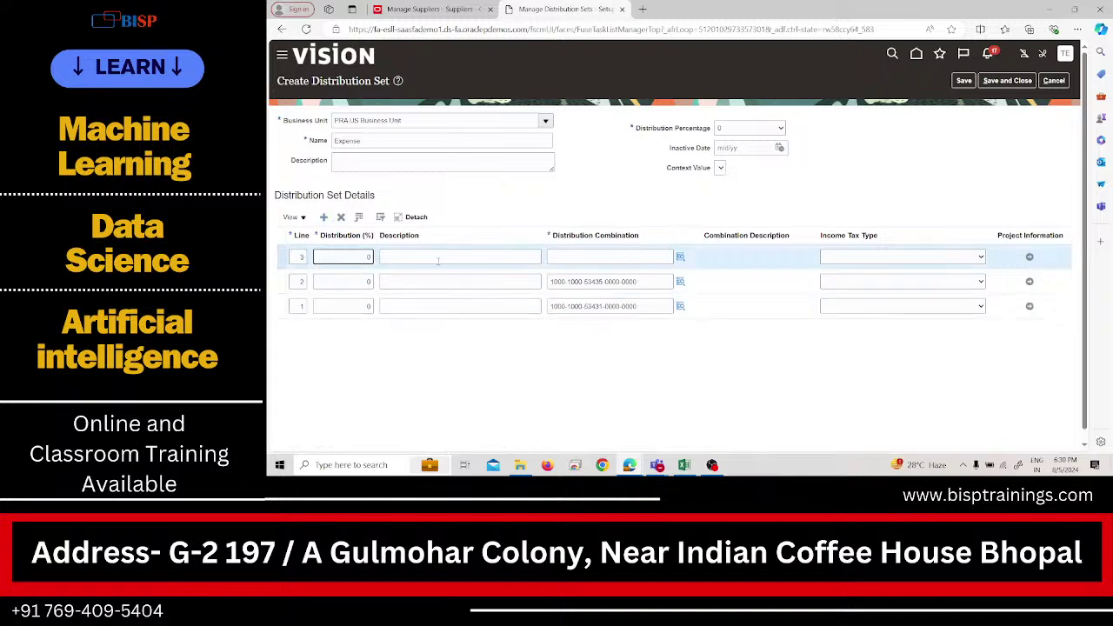
{"action": "left_click", "coordinate": [680, 257]}
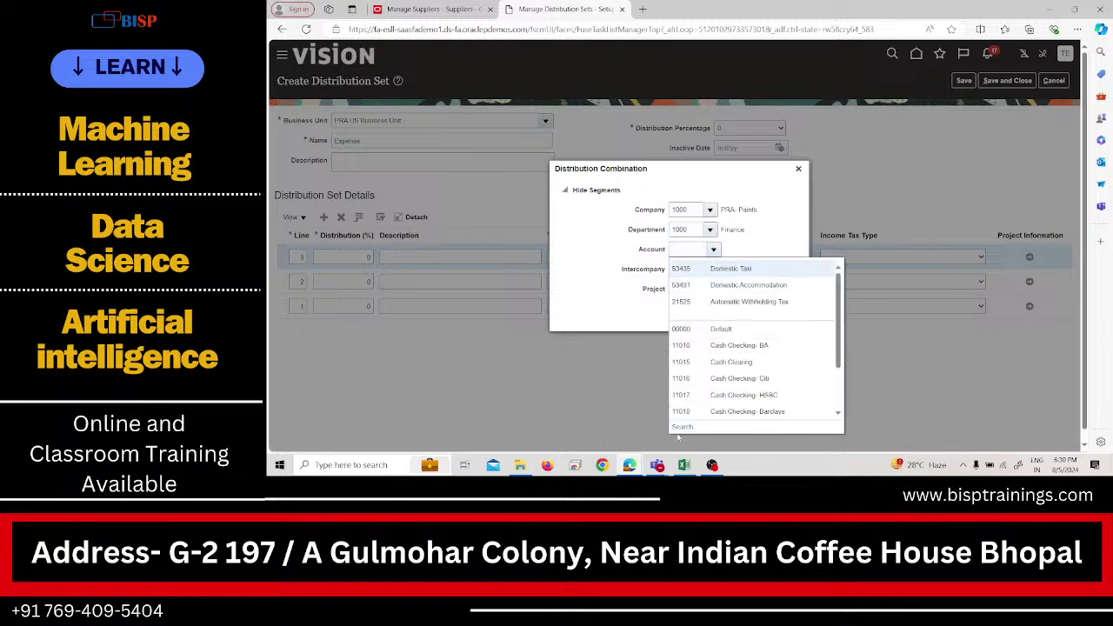
{"action": "left_click", "coordinate": [682, 425]}
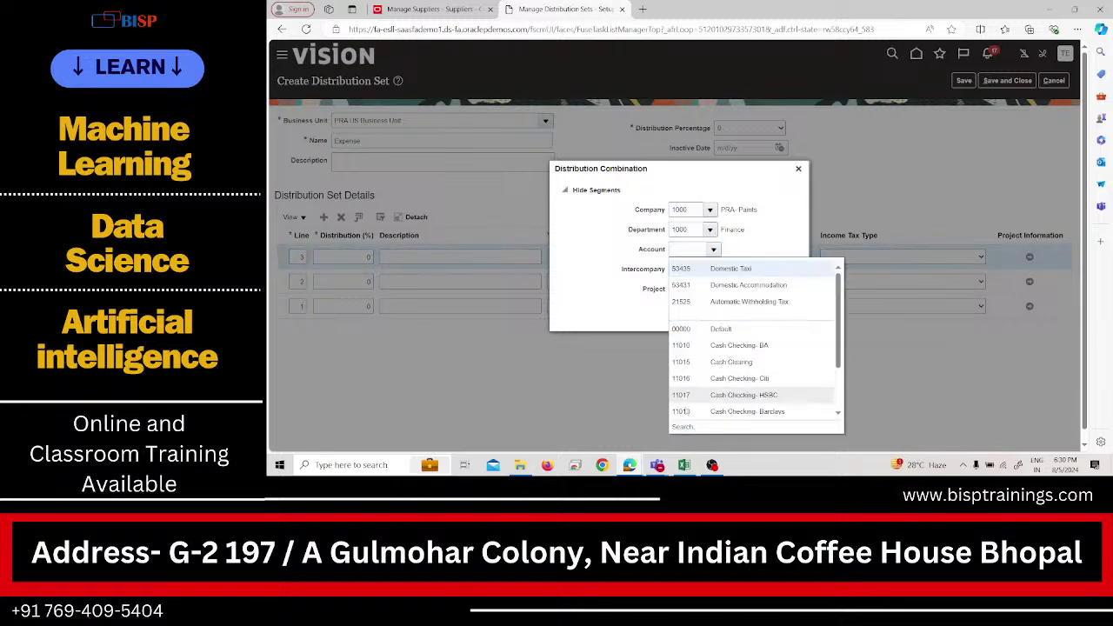
{"action": "left_click", "coordinate": [682, 427]}
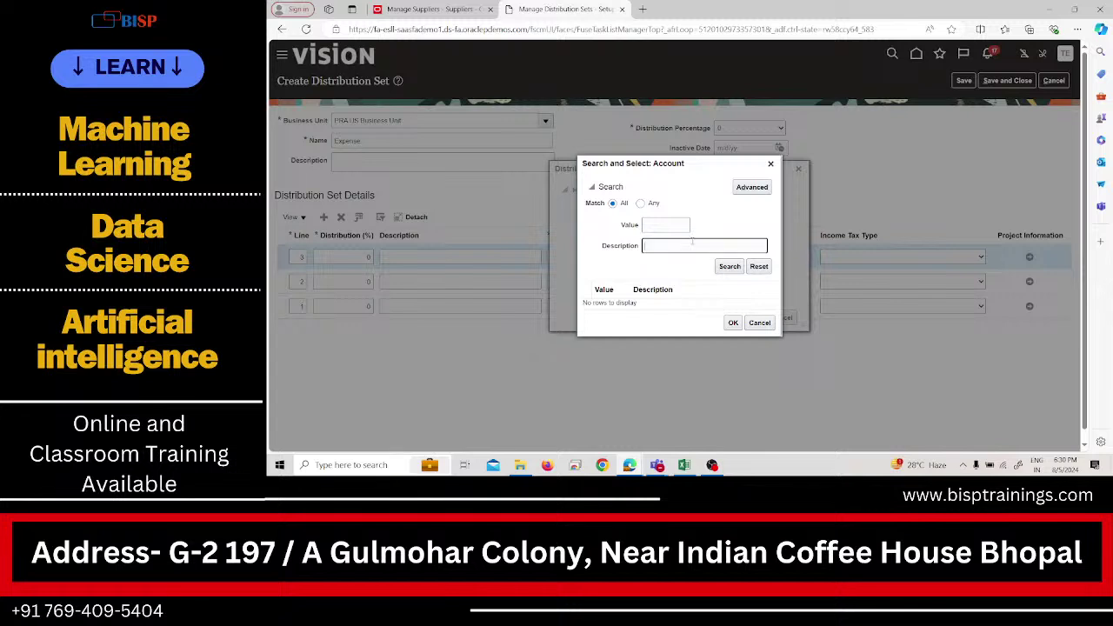
{"action": "left_click", "coordinate": [753, 188]}
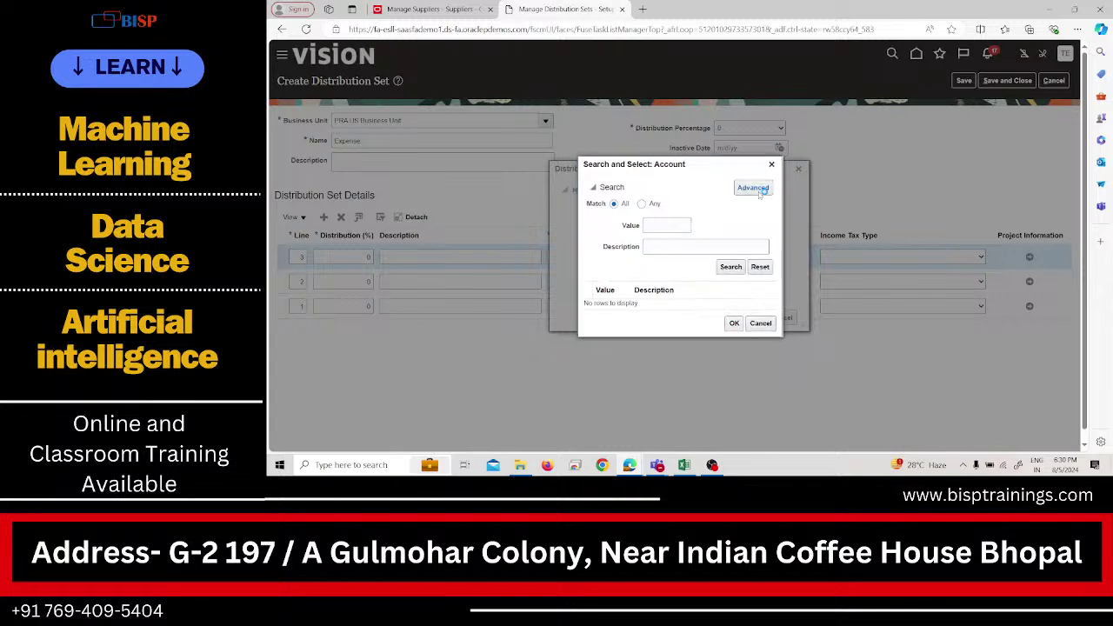
{"action": "left_click", "coordinate": [675, 246]}
{"action": "left_click", "coordinate": [626, 341]}
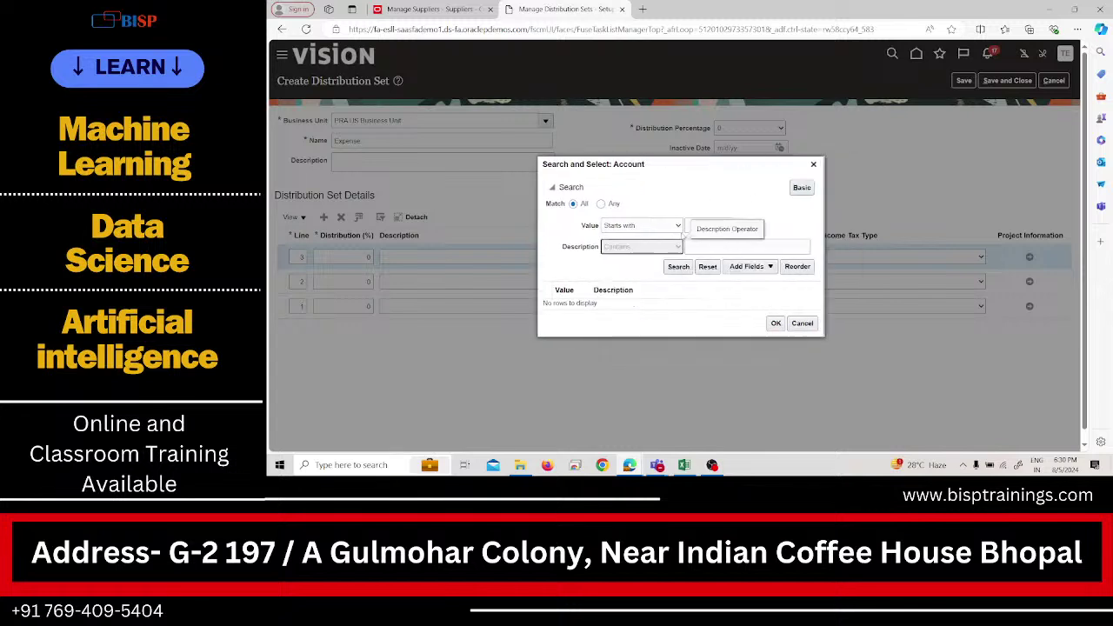
{"action": "left_click", "coordinate": [707, 246]}
{"action": "type", "text": "int"}
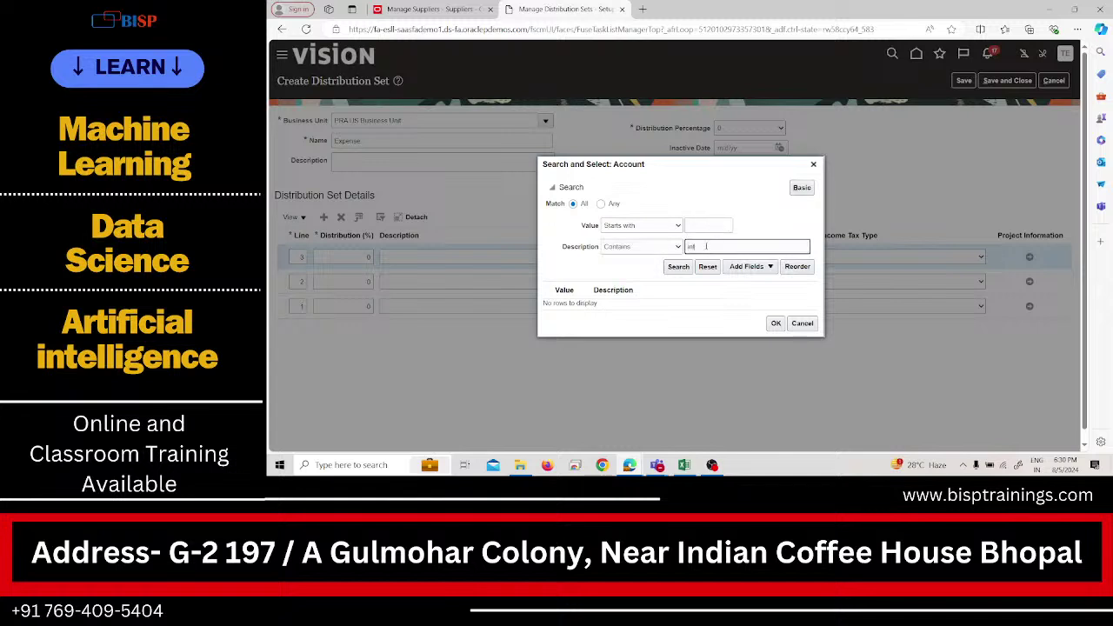
{"action": "type", "text": "ernet"}
{"action": "key", "text": "Return"}
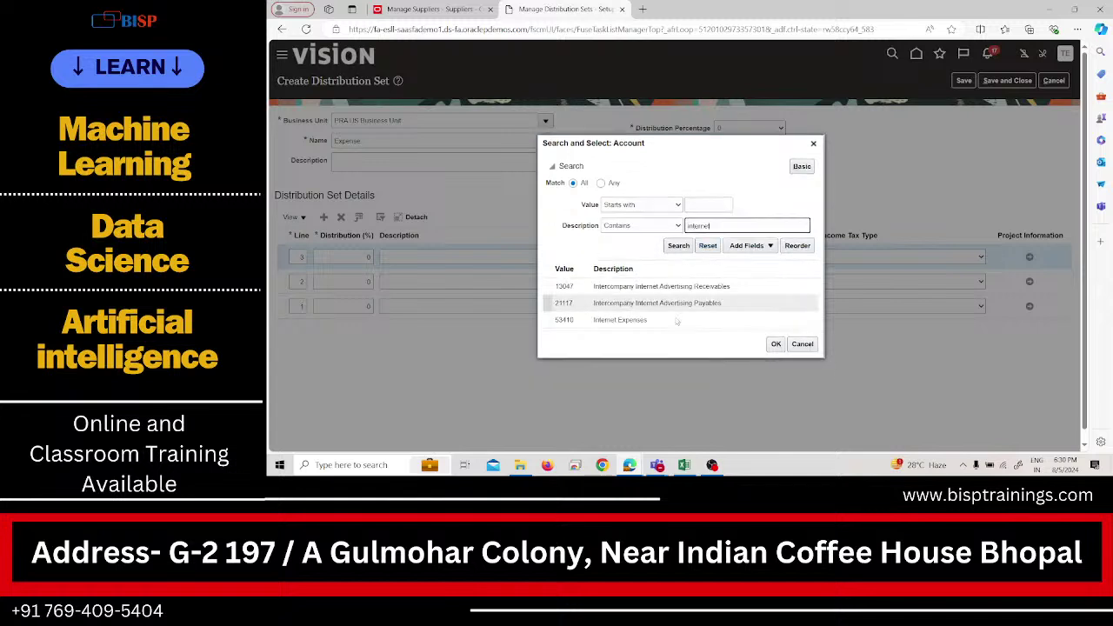
{"action": "left_click", "coordinate": [678, 320]}
{"action": "left_click", "coordinate": [777, 344]}
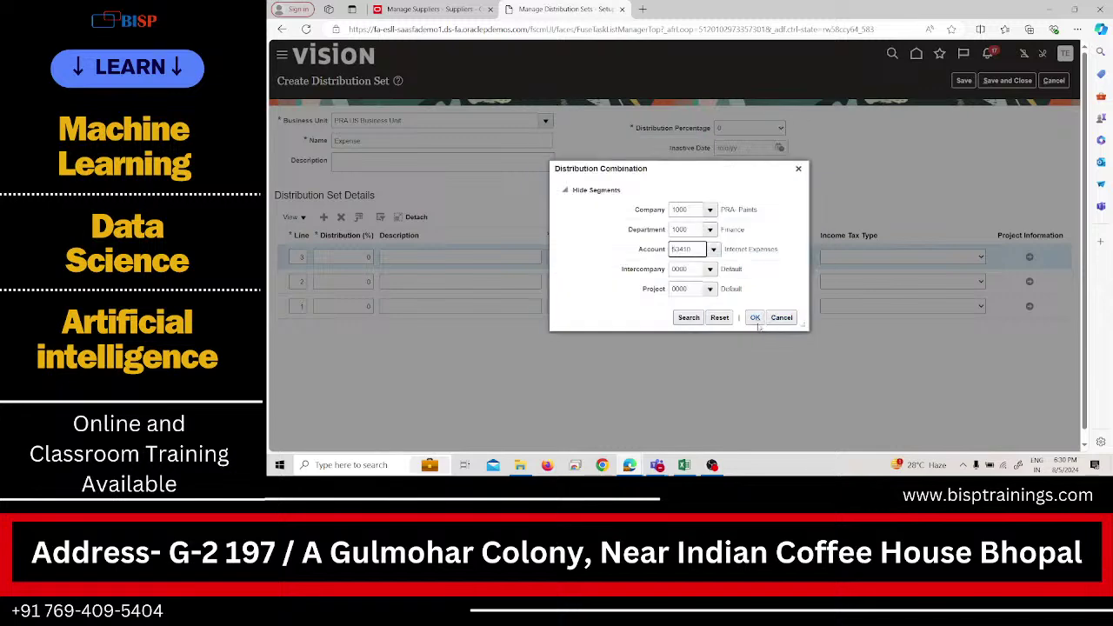
{"action": "left_click", "coordinate": [755, 317]}
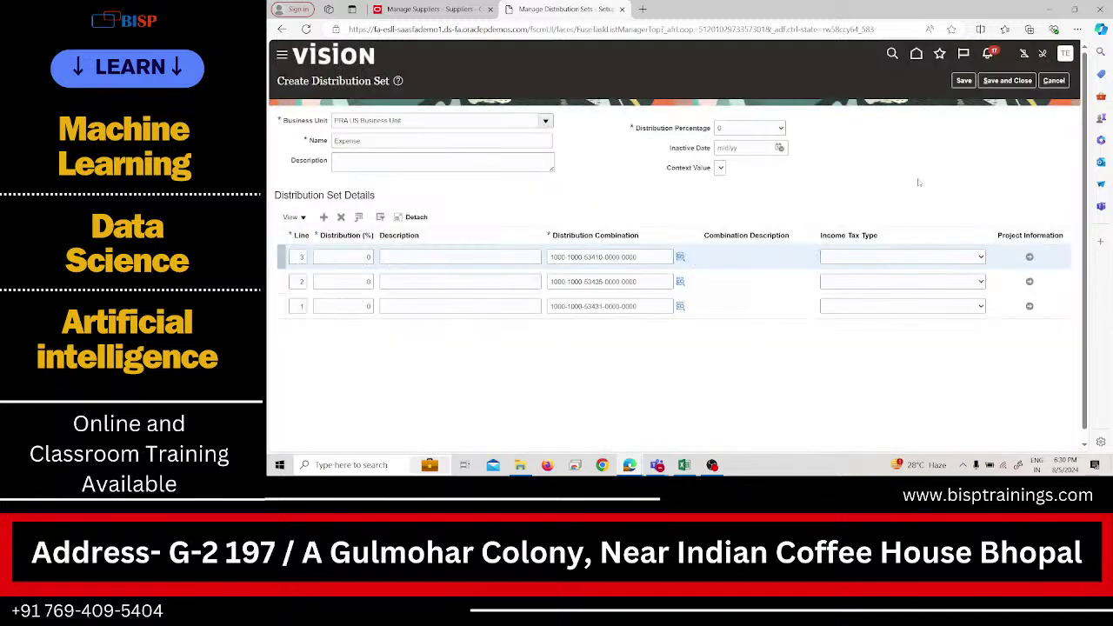
Save the Expense set, finish Manage Distribution Sets, and close the Overview tab.
{"action": "left_click", "coordinate": [1002, 87]}
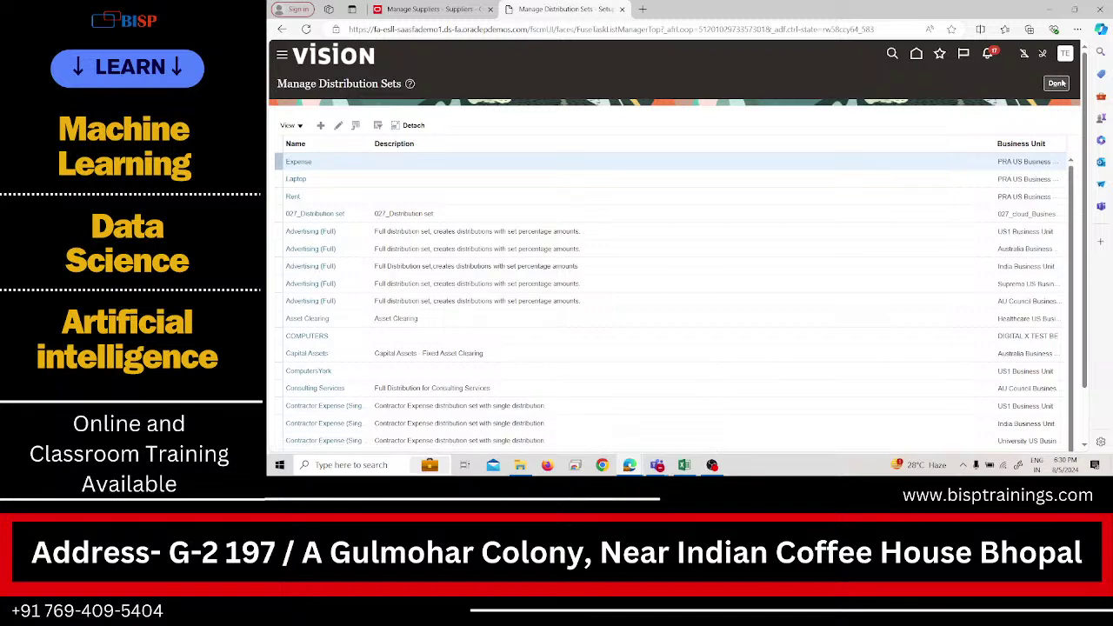
{"action": "left_click", "coordinate": [1058, 83]}
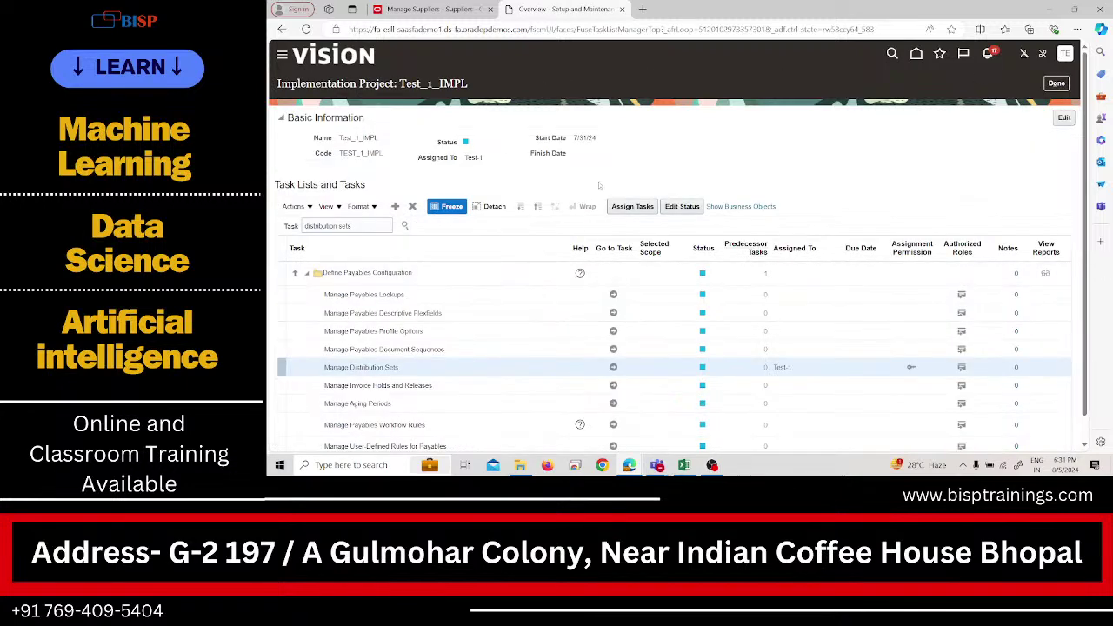
{"action": "left_click", "coordinate": [622, 9]}
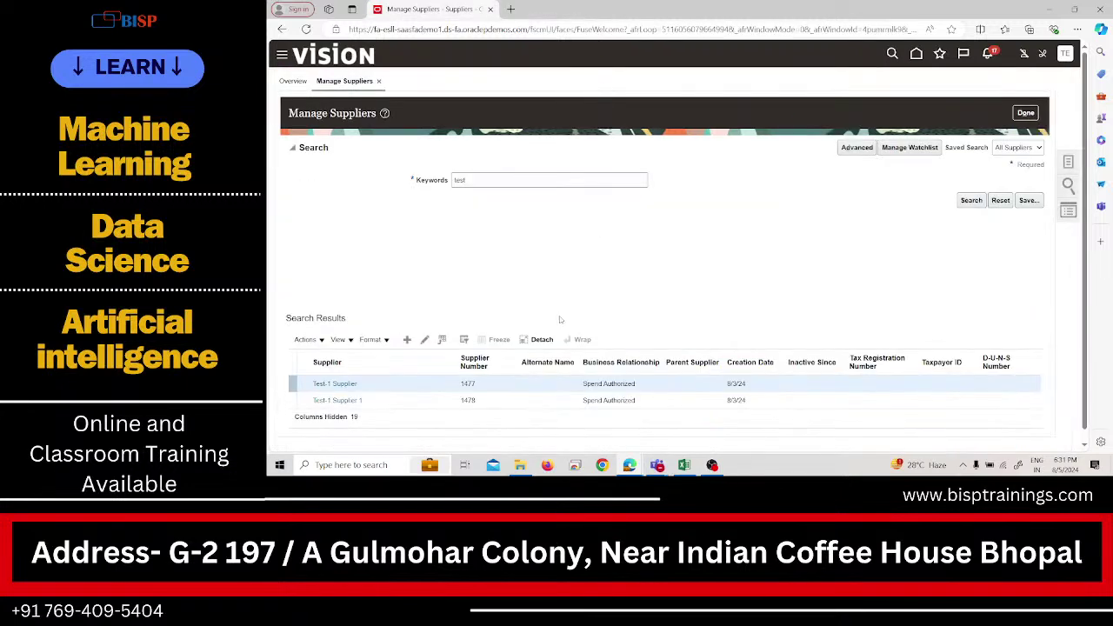
Leave the supplier search and open the Security Console from Navigator > Tools, going to its users list.
{"action": "left_click", "coordinate": [1025, 113]}
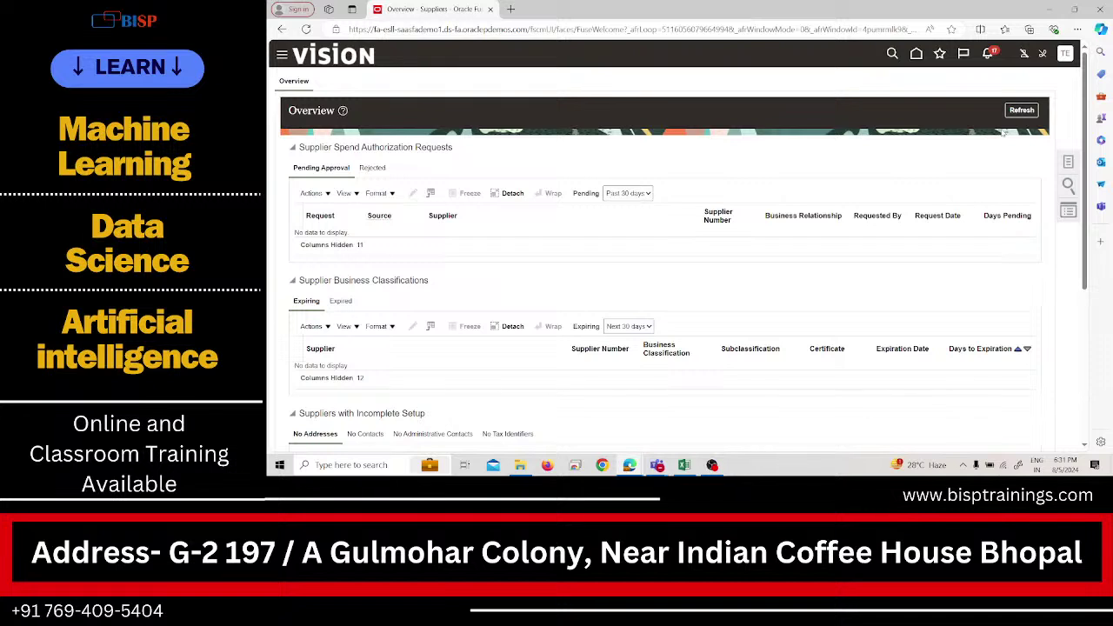
{"action": "left_click", "coordinate": [282, 54]}
{"action": "scroll", "coordinate": [383, 304], "scroll_direction": "down", "scroll_amount": 10}
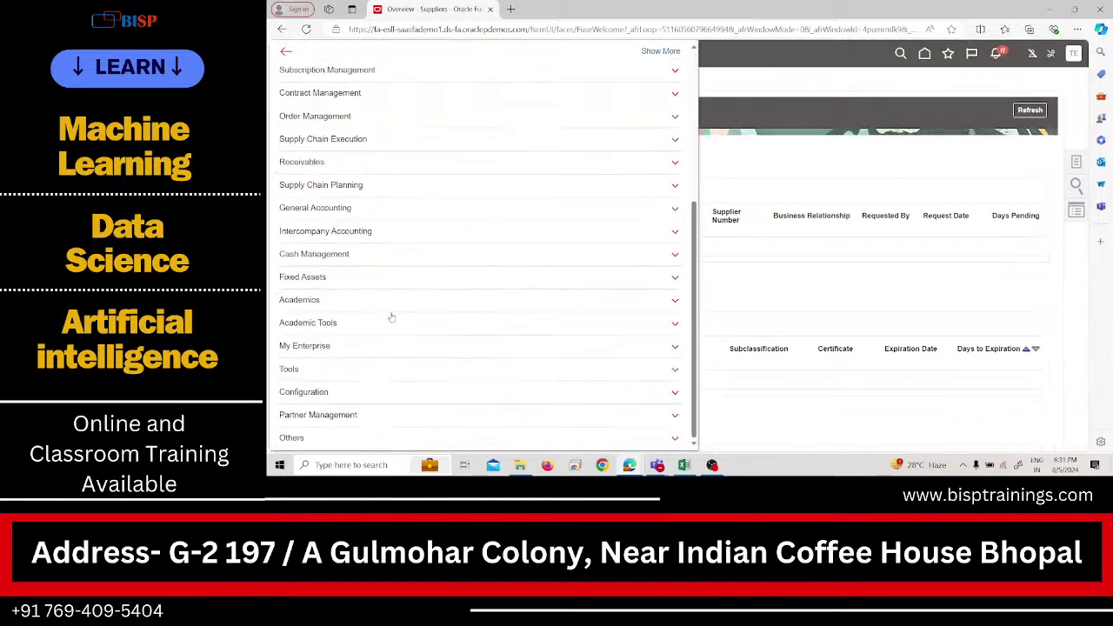
{"action": "left_click", "coordinate": [391, 369]}
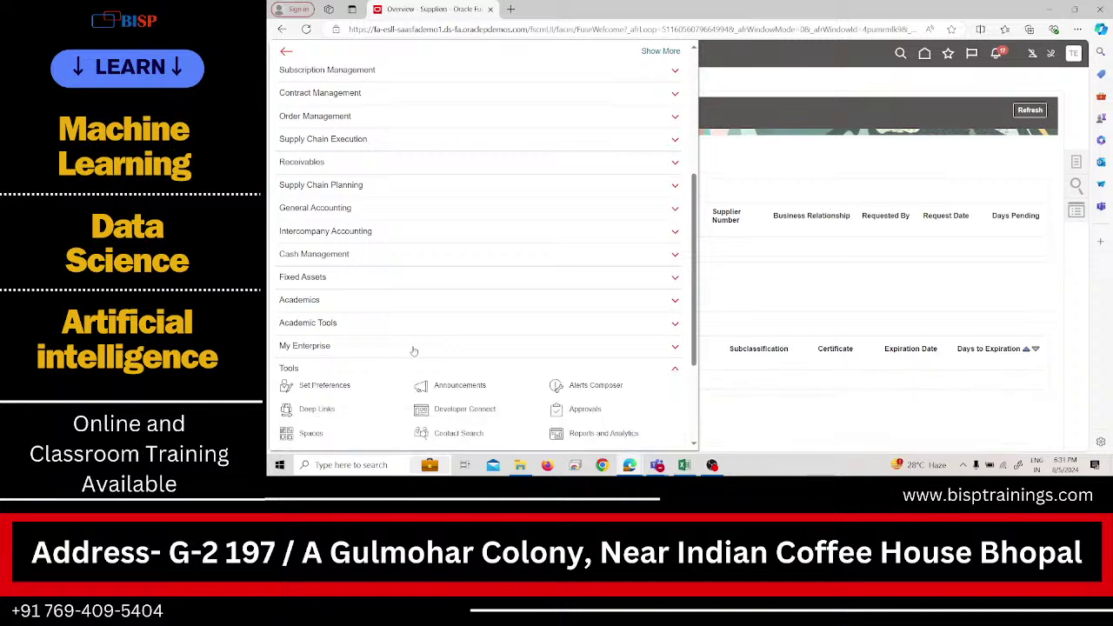
{"action": "left_click", "coordinate": [443, 306]}
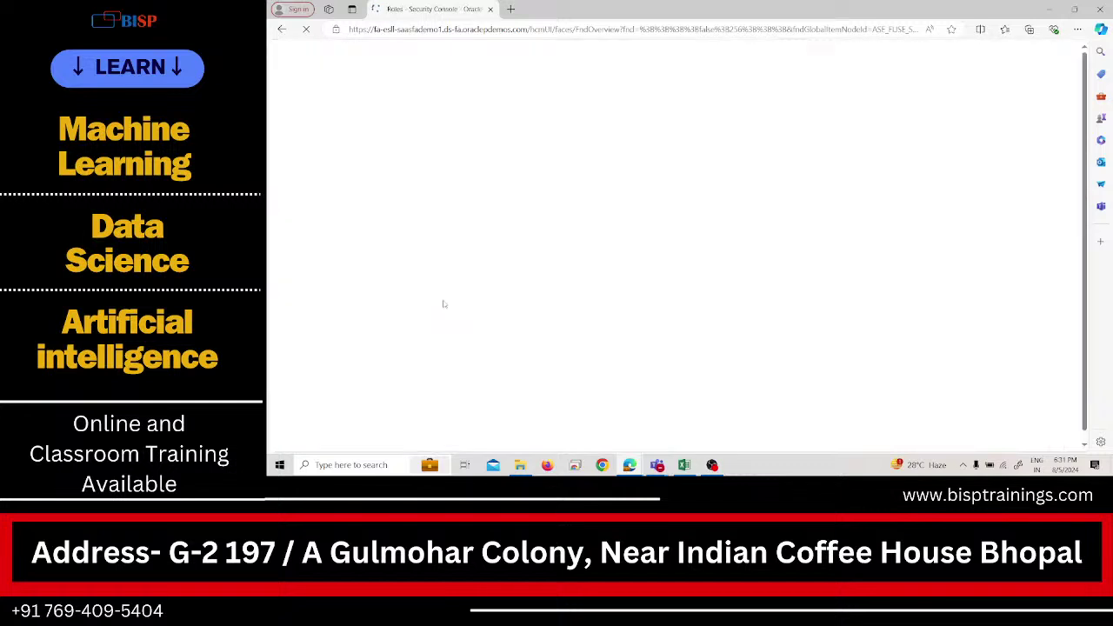
{"action": "left_click", "coordinate": [875, 162]}
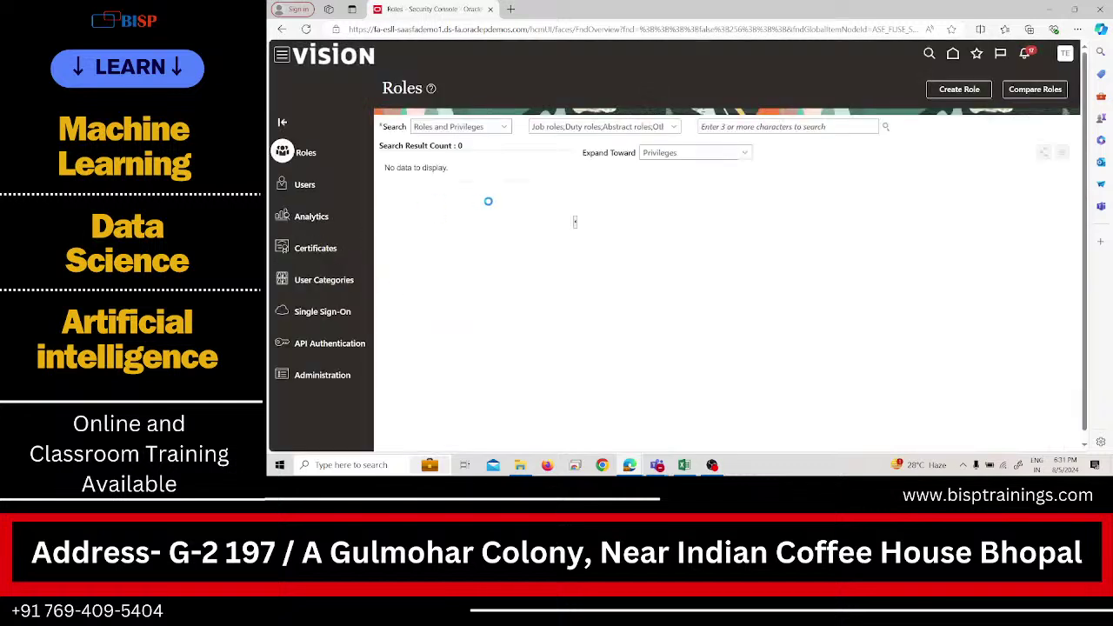
{"action": "left_click", "coordinate": [319, 192]}
Search users for 'test', open test-1 for editing, and start adding a role membership.
{"action": "left_click", "coordinate": [697, 128]}
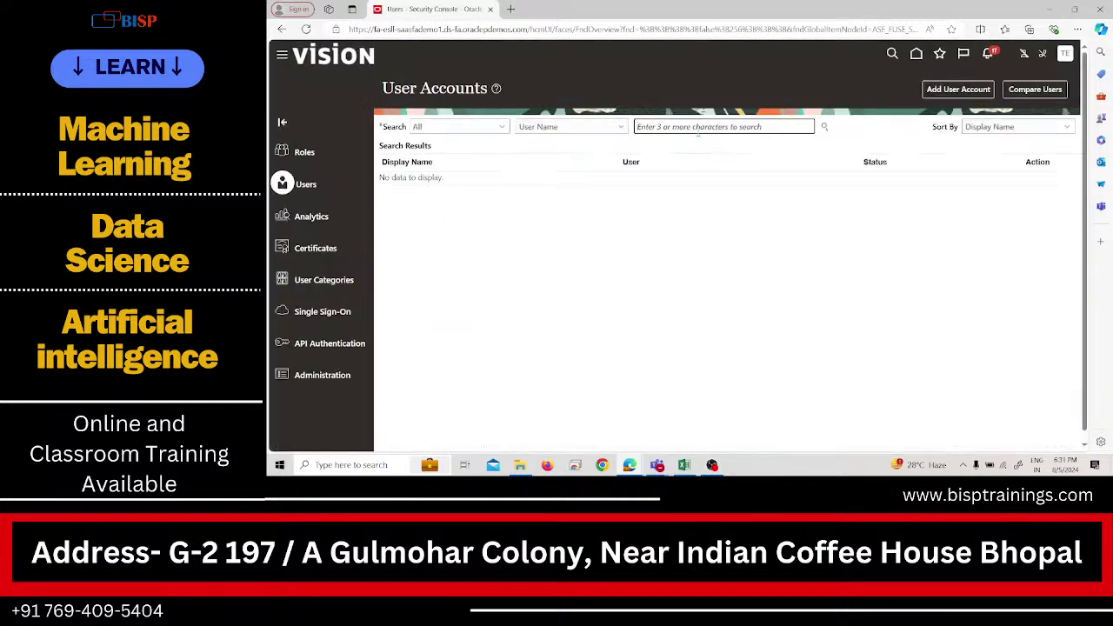
{"action": "type", "text": "test"}
{"action": "key", "text": "Return"}
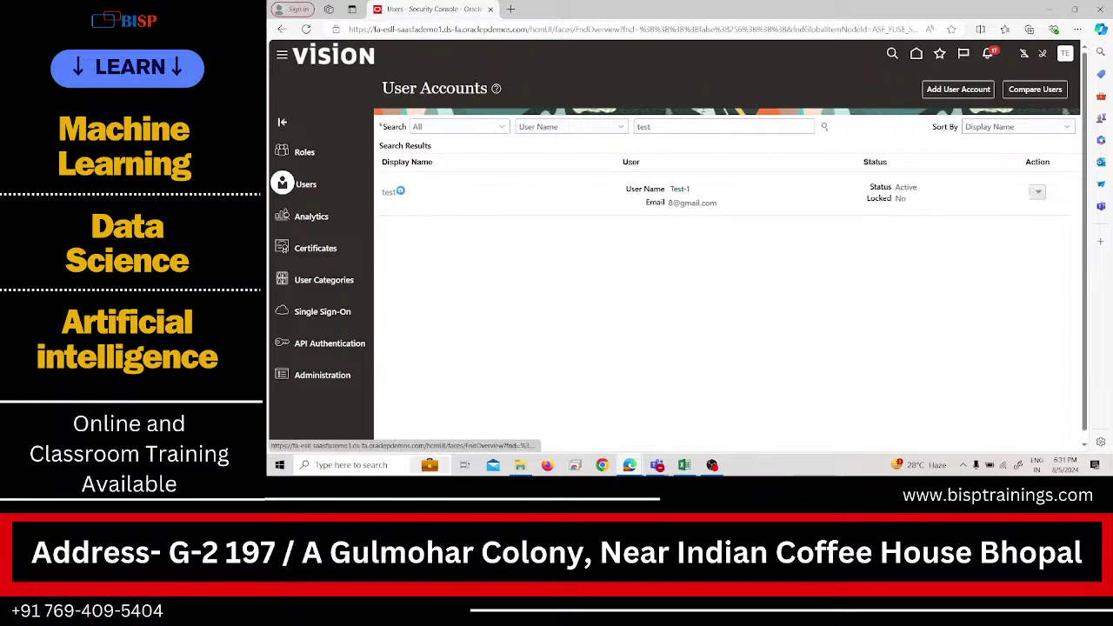
{"action": "left_click", "coordinate": [396, 192]}
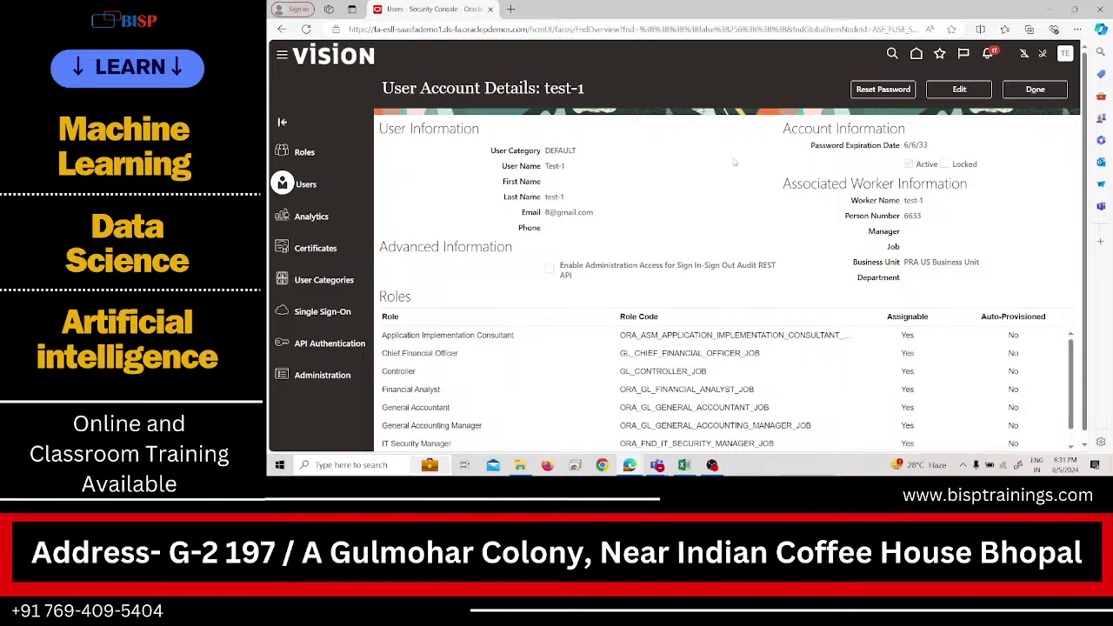
{"action": "left_click", "coordinate": [962, 89]}
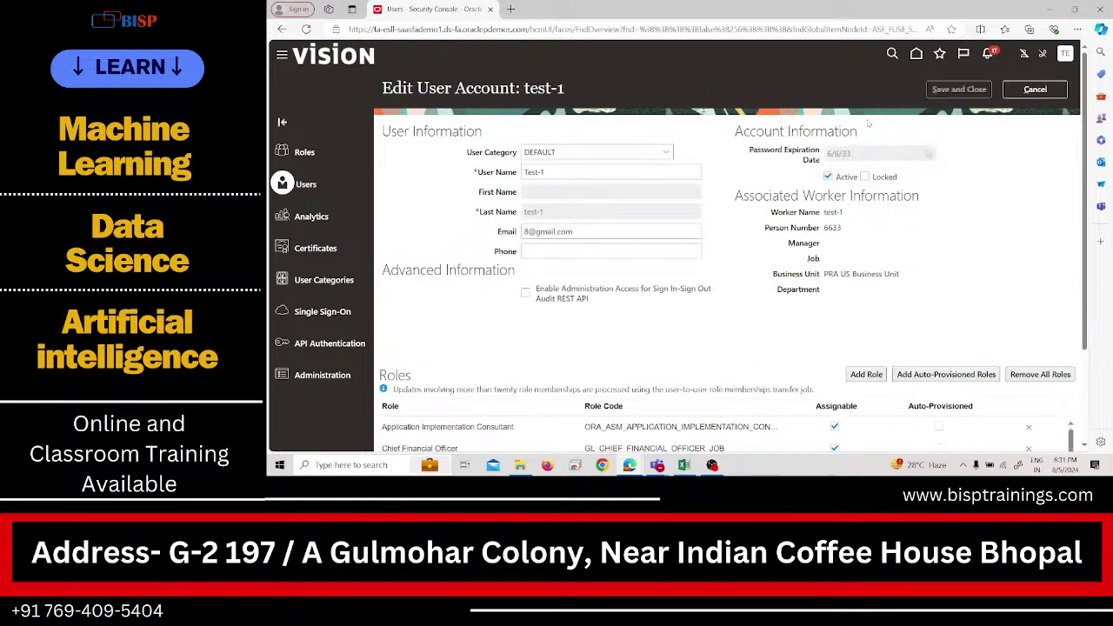
{"action": "left_click", "coordinate": [865, 373]}
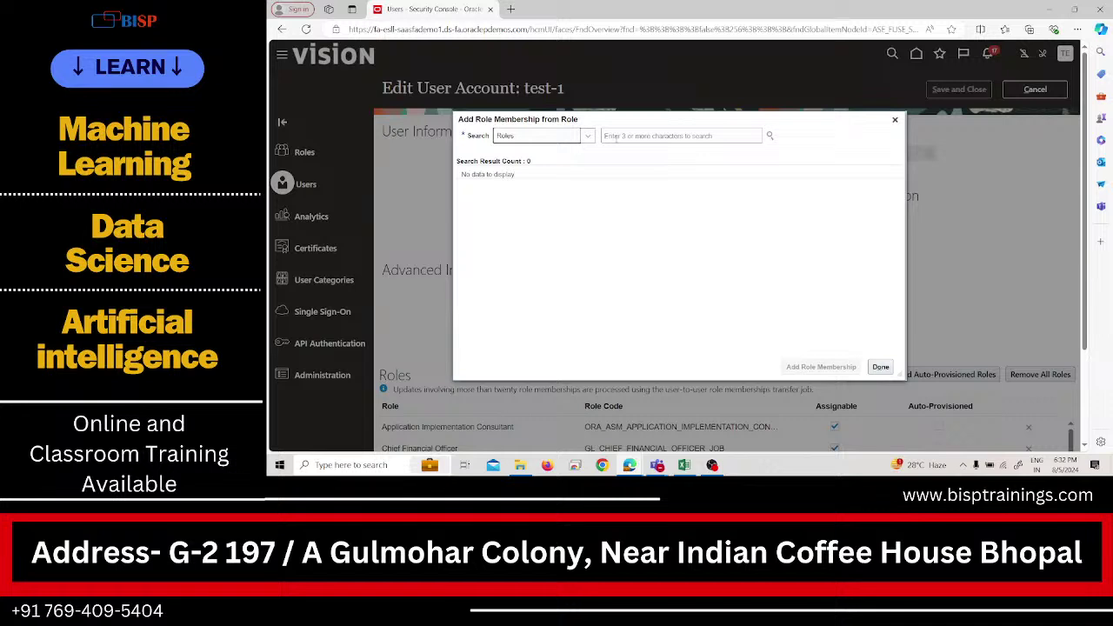
Search 'Accounts payable' and add the Accounts Payable Manager role to test-1.
{"action": "left_click", "coordinate": [625, 137]}
{"action": "type", "text": "Accounts "}
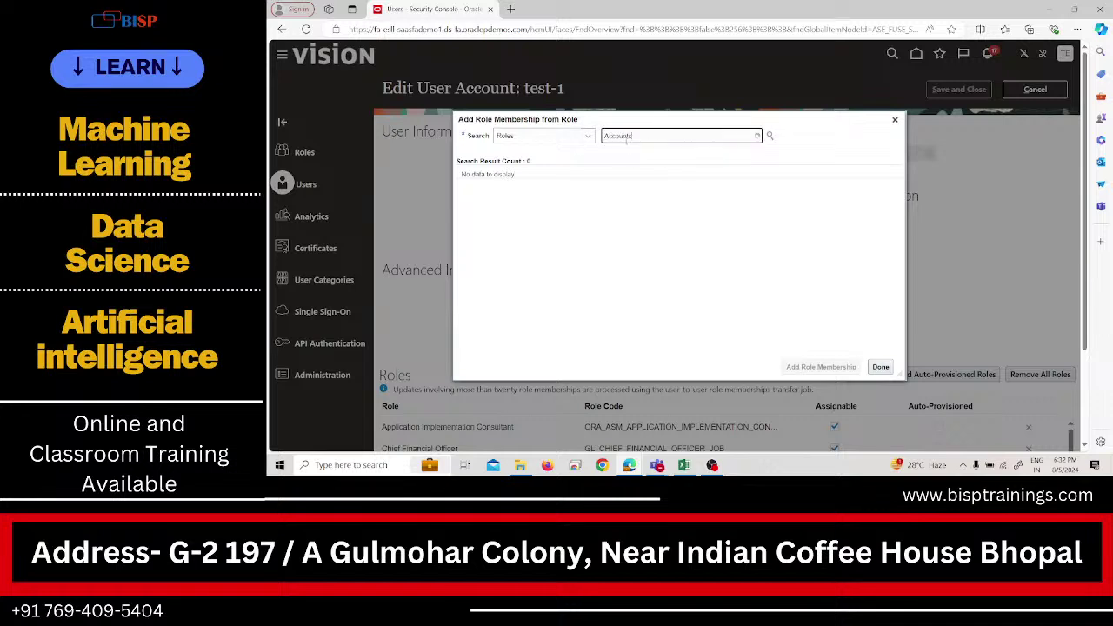
{"action": "type", "text": "p"}
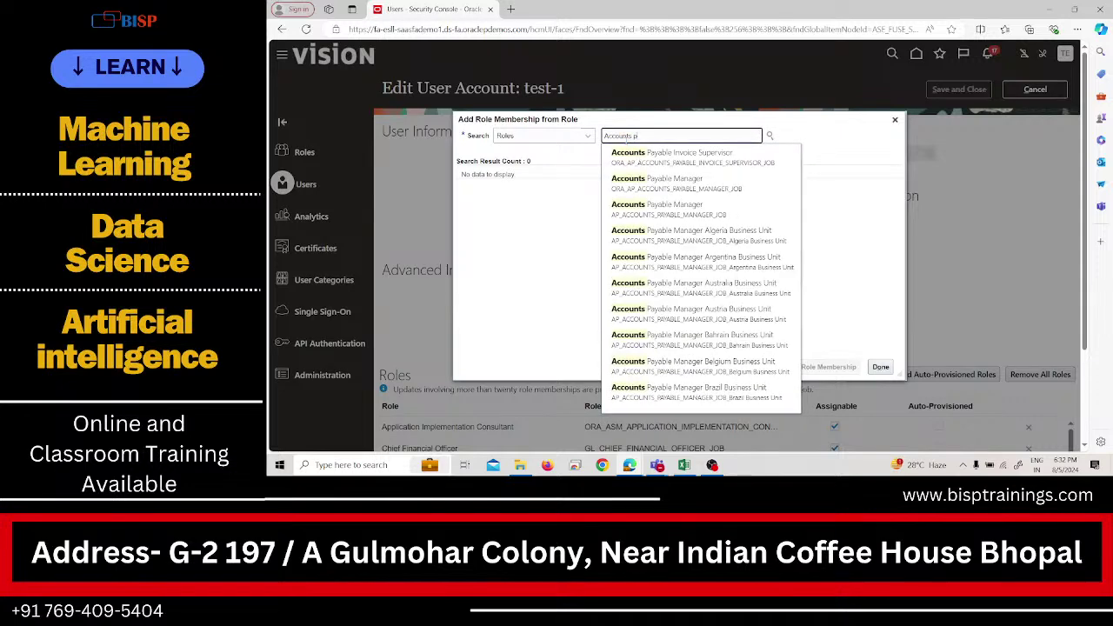
{"action": "type", "text": "ayable"}
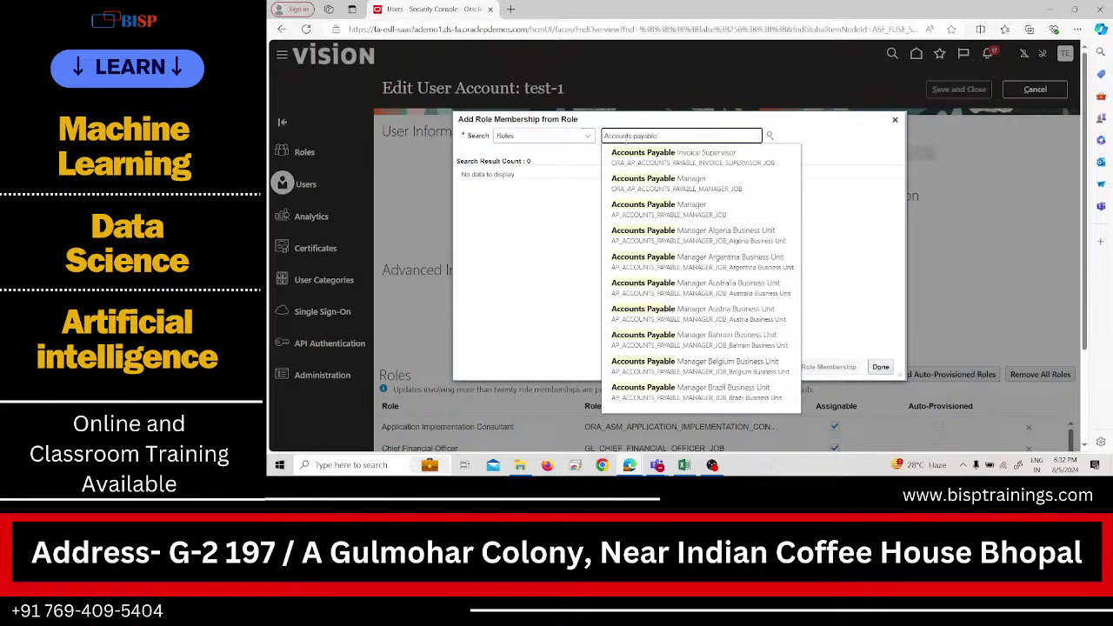
{"action": "type", "text": "1"}
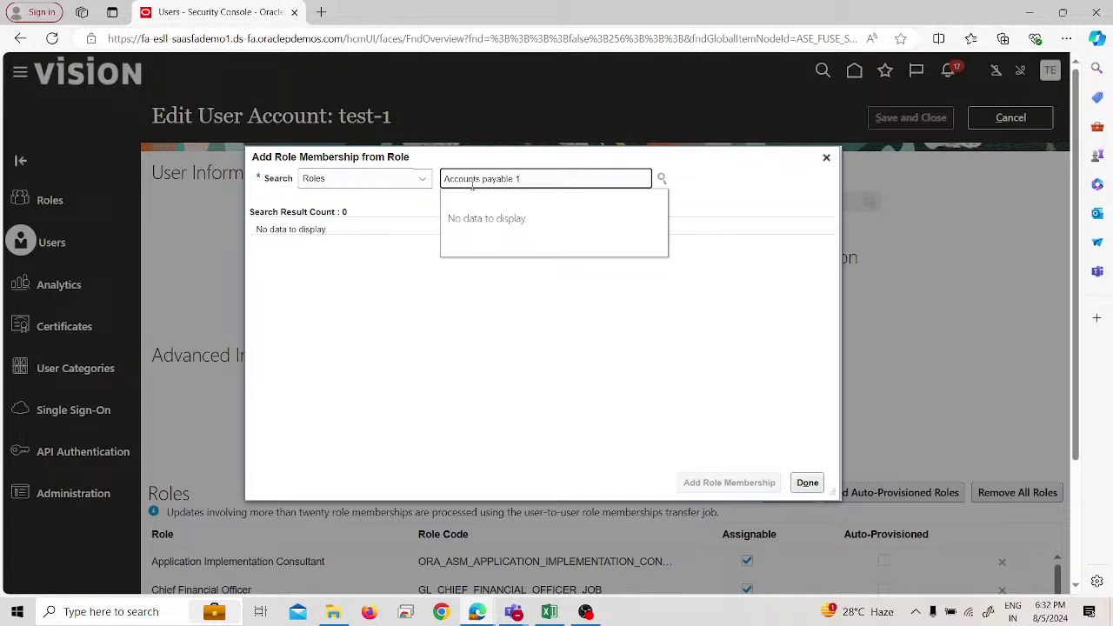
{"action": "key", "text": "BackSpace"}
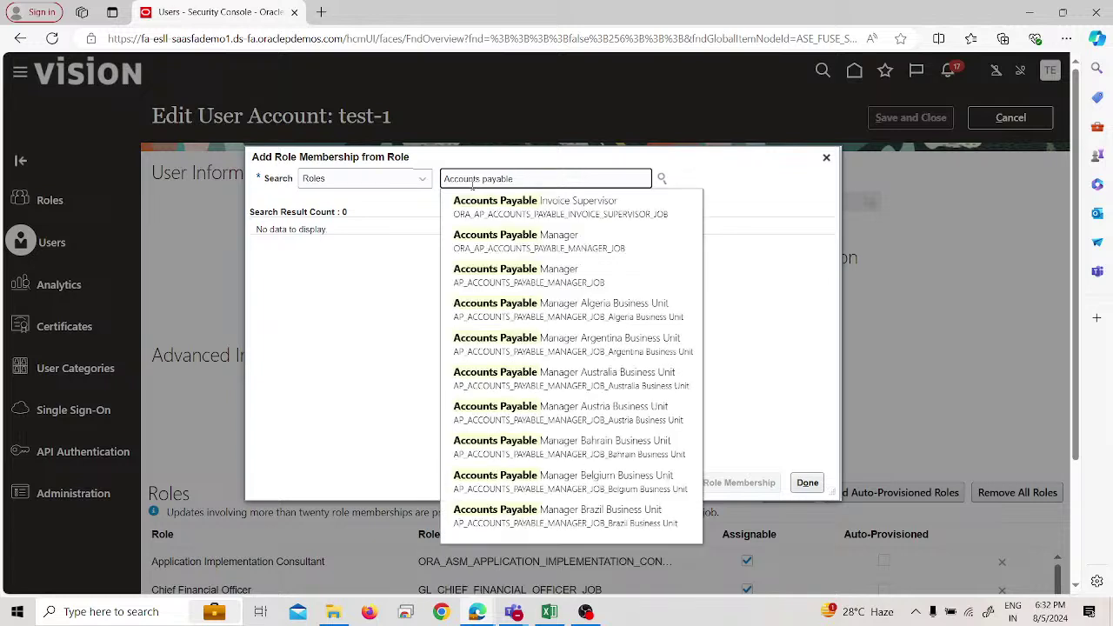
{"action": "left_click", "coordinate": [522, 241]}
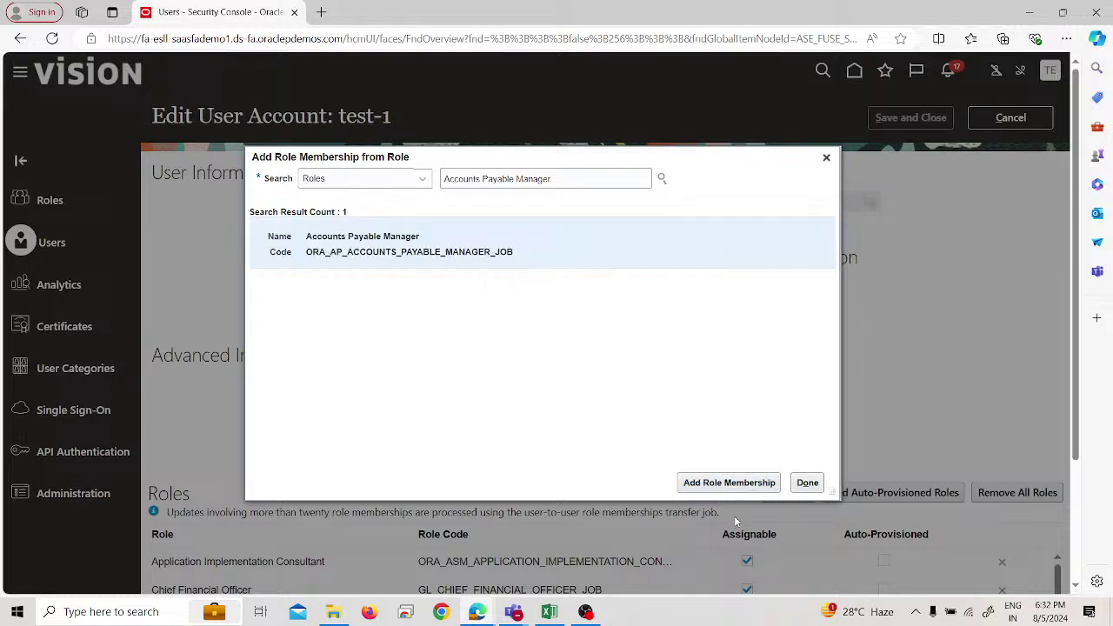
{"action": "left_click", "coordinate": [729, 484]}
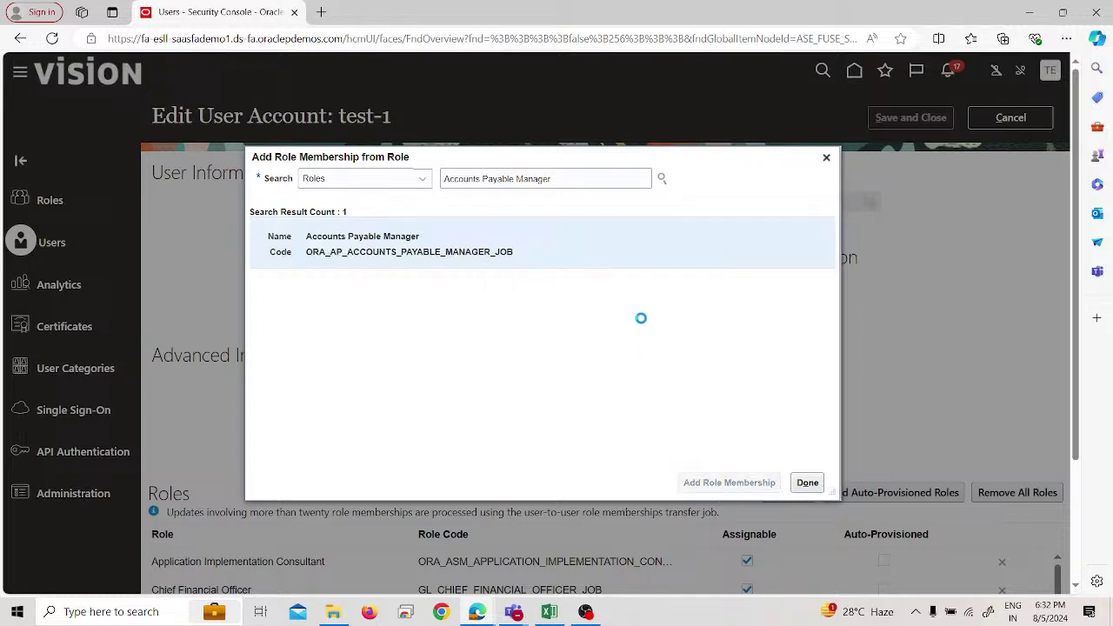
Add the Accounts Payable Supervisor and Accounts Payable Specialist roles, then finish the dialog.
{"action": "double_click", "coordinate": [559, 180]}
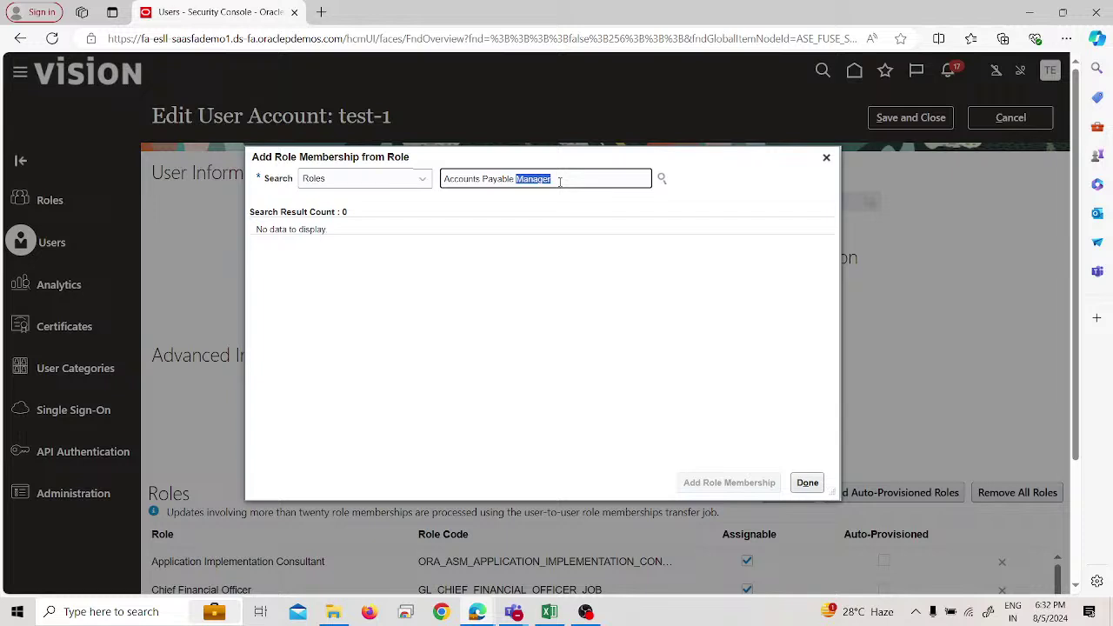
{"action": "type", "text": "super"}
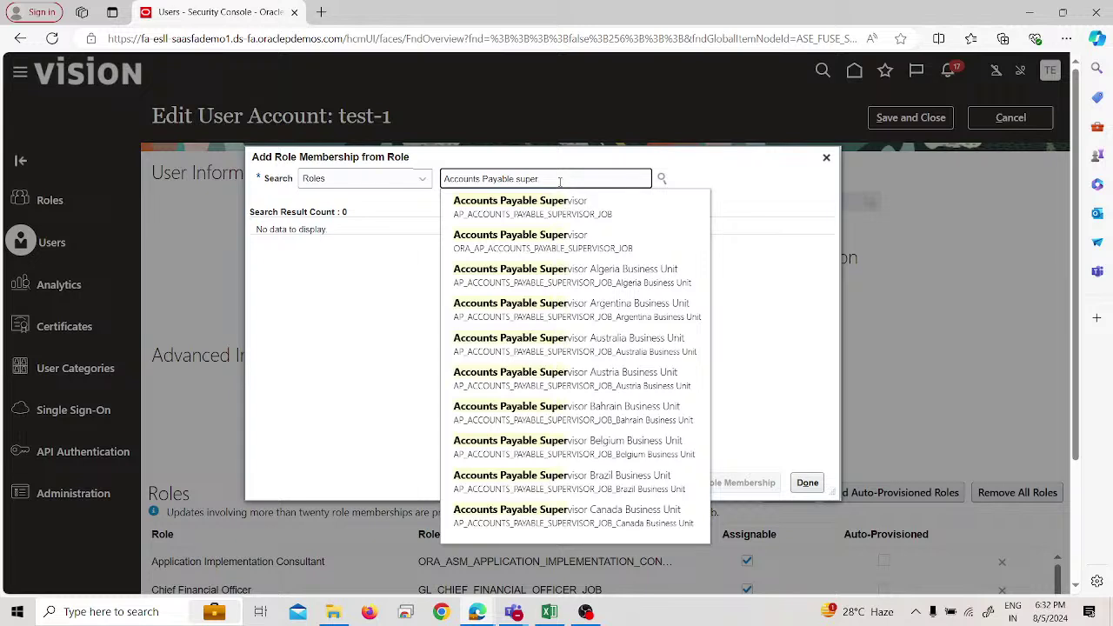
{"action": "left_click", "coordinate": [598, 243]}
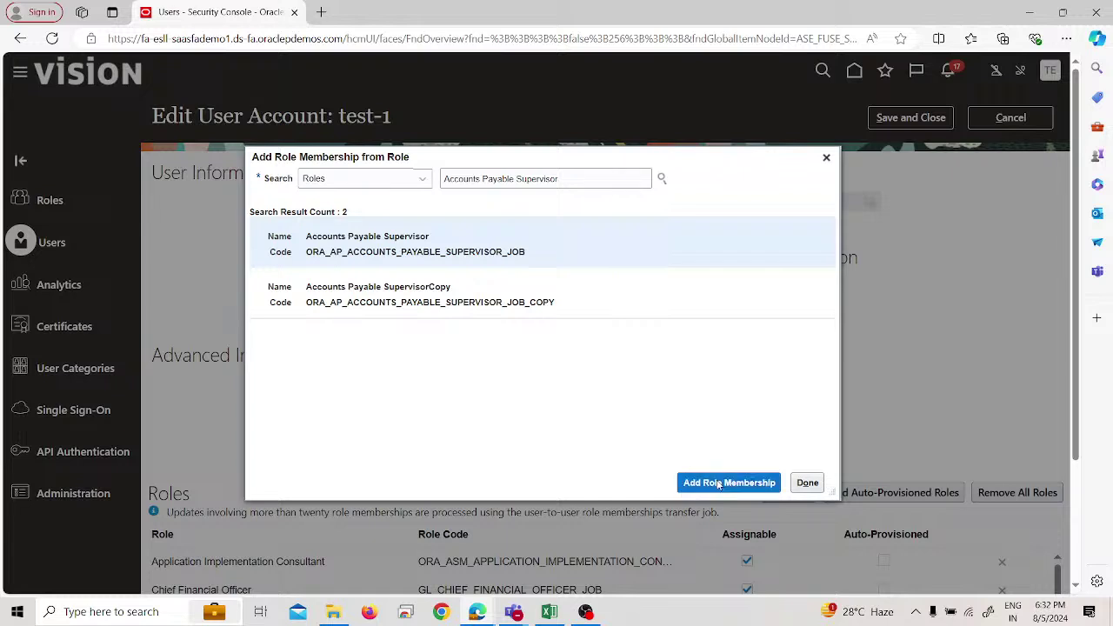
{"action": "left_click", "coordinate": [728, 482]}
{"action": "double_click", "coordinate": [573, 181]}
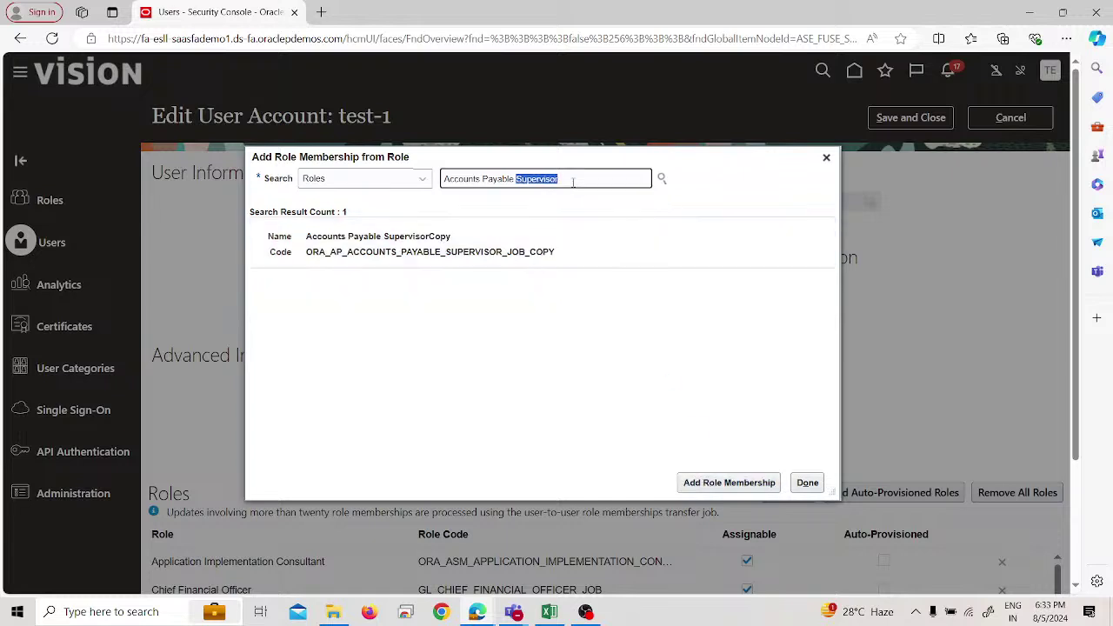
{"action": "type", "text": "special"}
{"action": "left_click", "coordinate": [569, 212]}
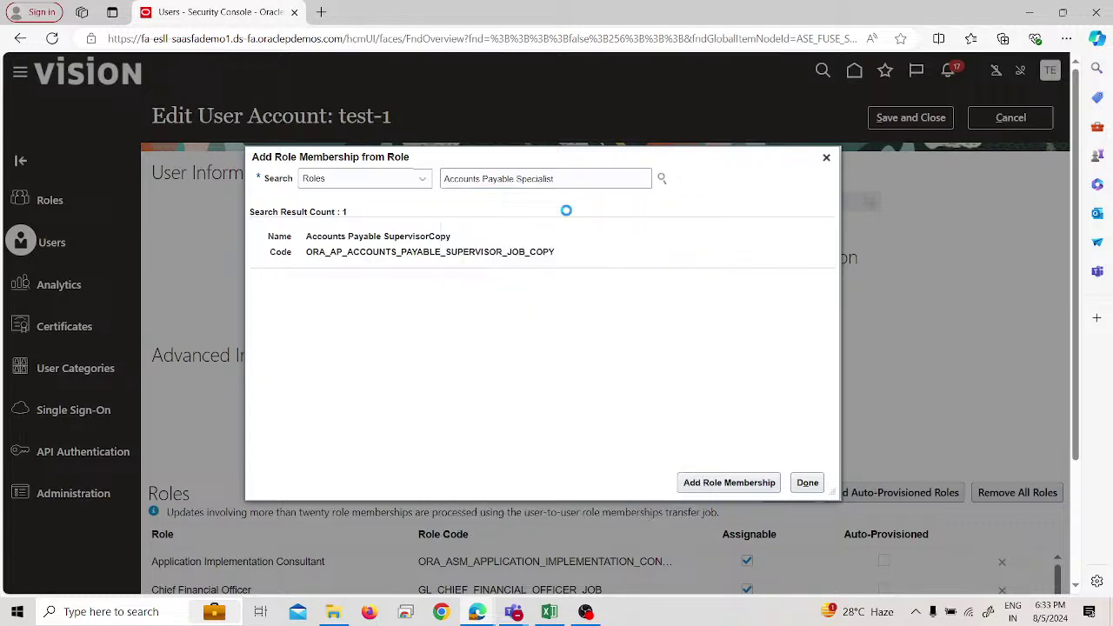
{"action": "left_click", "coordinate": [557, 207]}
{"action": "left_click", "coordinate": [529, 252]}
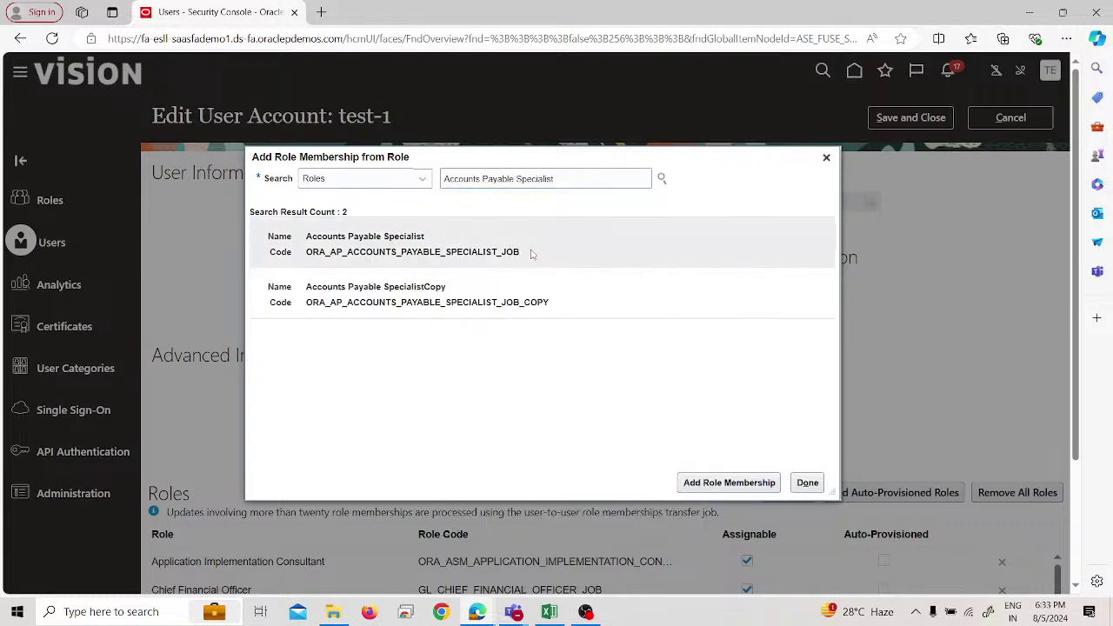
{"action": "left_click", "coordinate": [729, 482]}
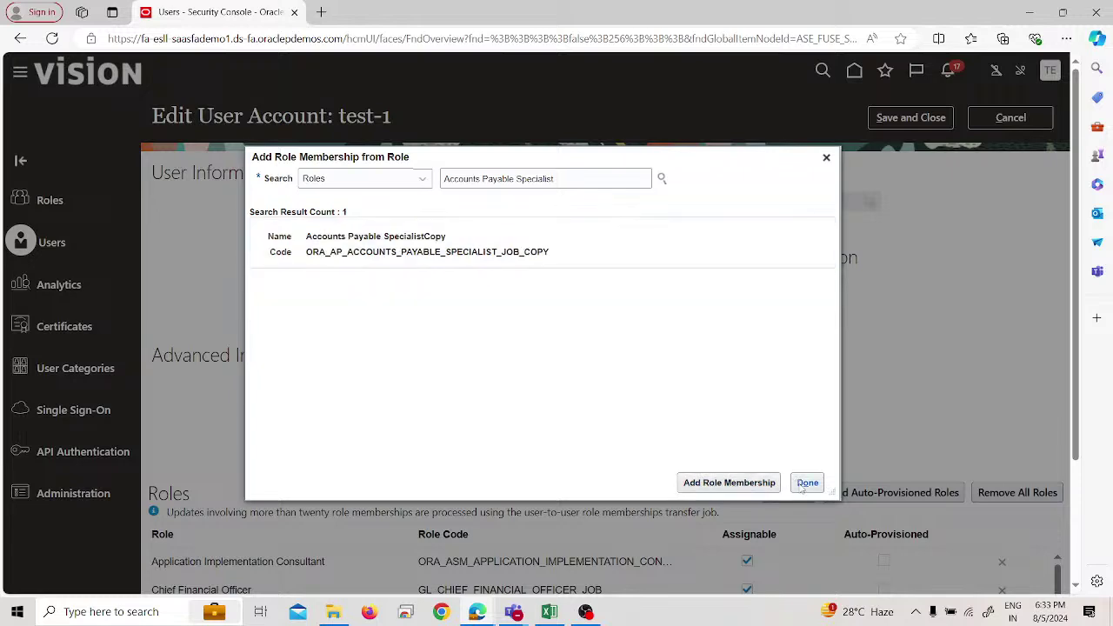
{"action": "left_click", "coordinate": [807, 483]}
Check test-1's three new Accounts Payable roles, save the account, and return to User Accounts.
{"action": "scroll", "coordinate": [815, 424], "scroll_direction": "down", "scroll_amount": 2}
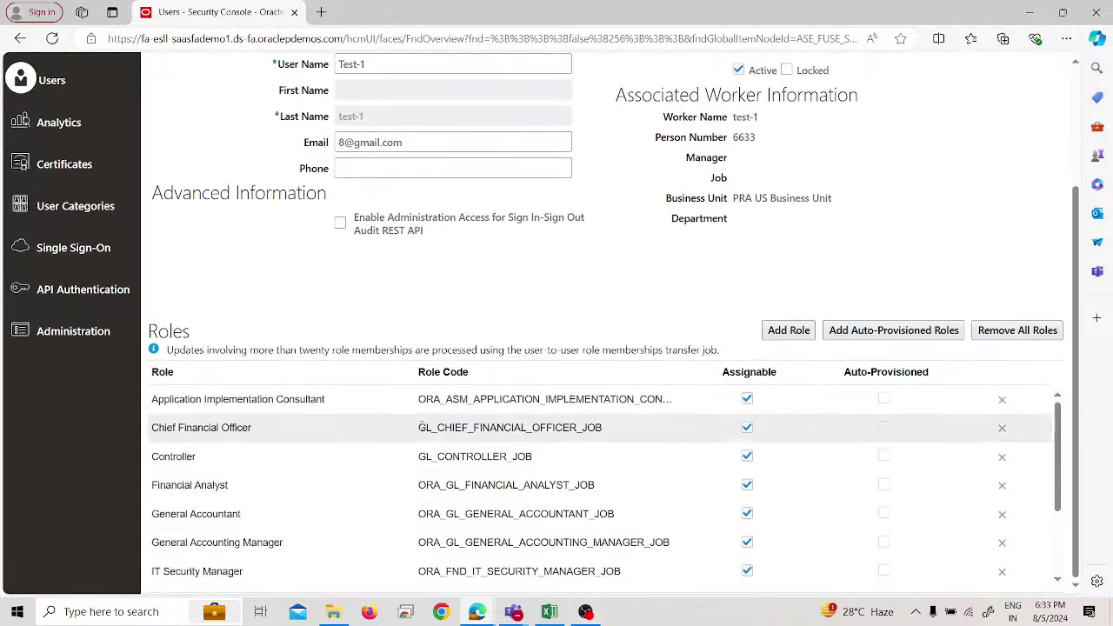
{"action": "scroll", "coordinate": [348, 465], "scroll_direction": "down", "scroll_amount": 2}
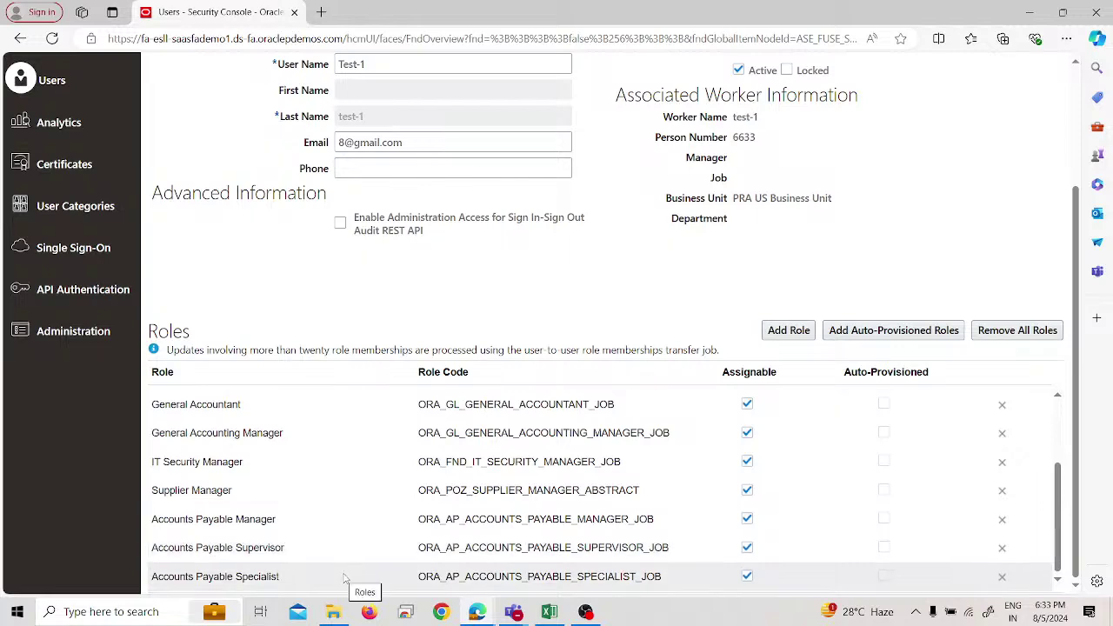
{"action": "scroll", "coordinate": [649, 336], "scroll_direction": "up", "scroll_amount": 3}
{"action": "left_click", "coordinate": [910, 118]}
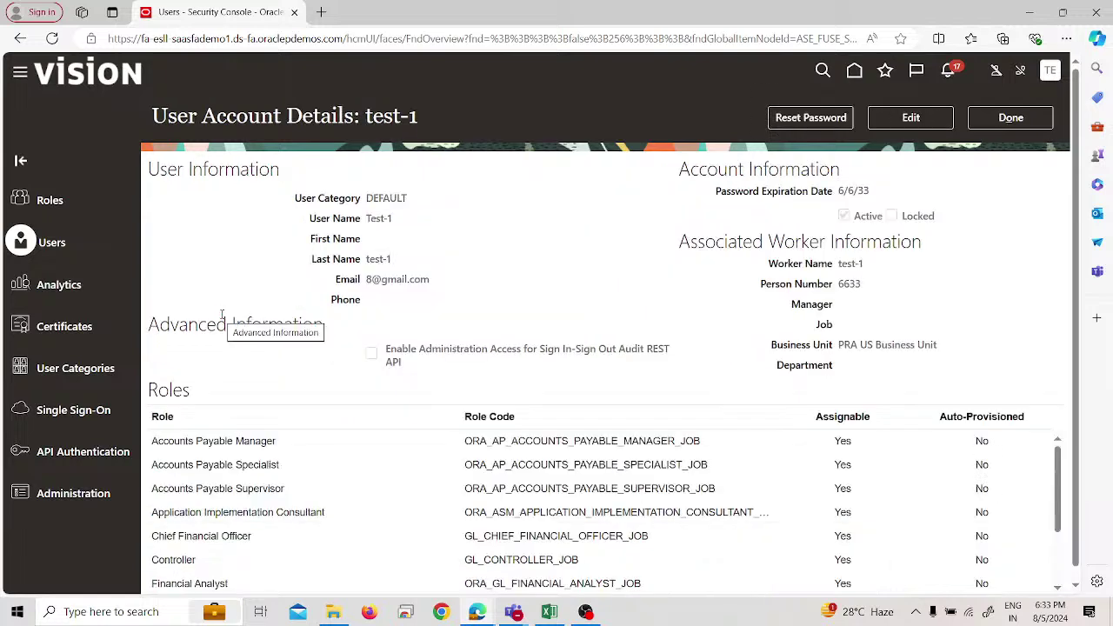
{"action": "left_click", "coordinate": [991, 122]}
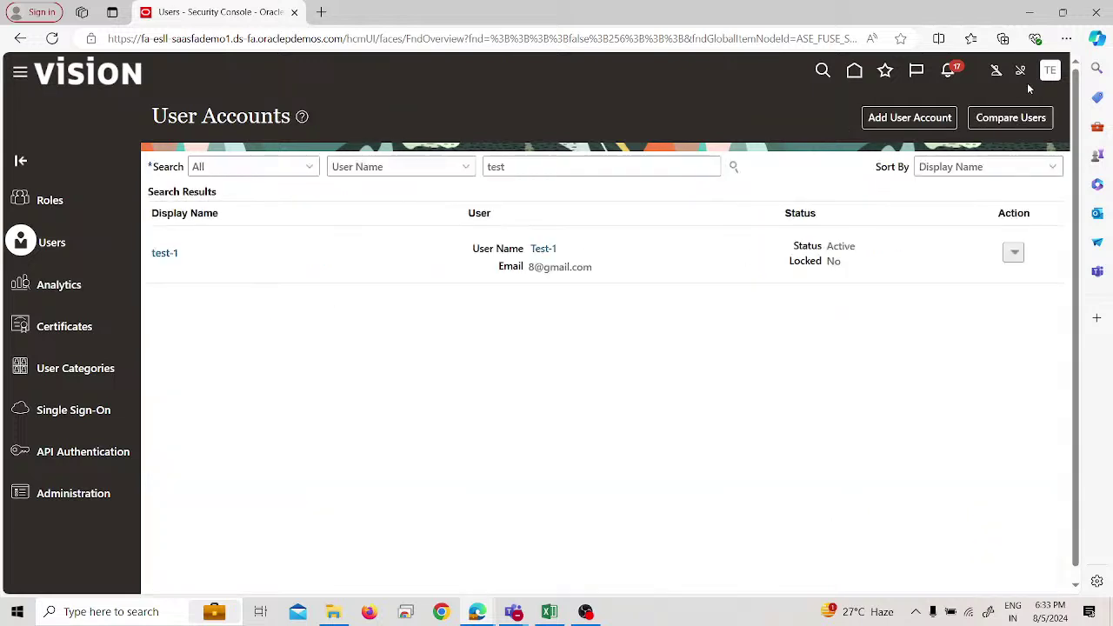
Go to Setup and Maintenance and open the Manage Implementation Projects overview.
{"action": "left_click", "coordinate": [1051, 72]}
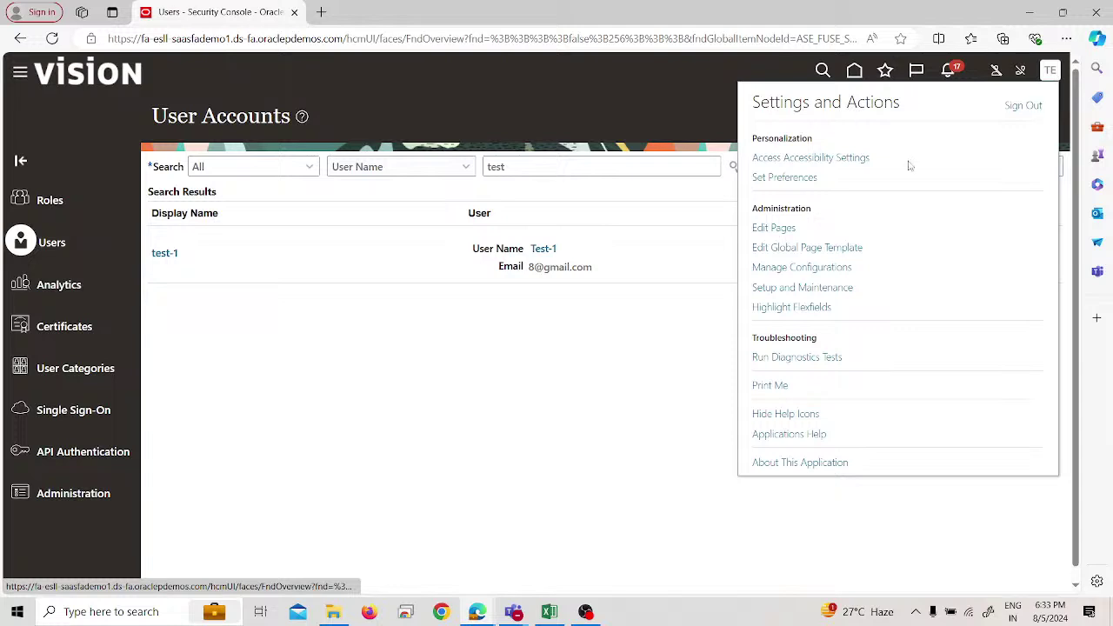
{"action": "left_click", "coordinate": [801, 288]}
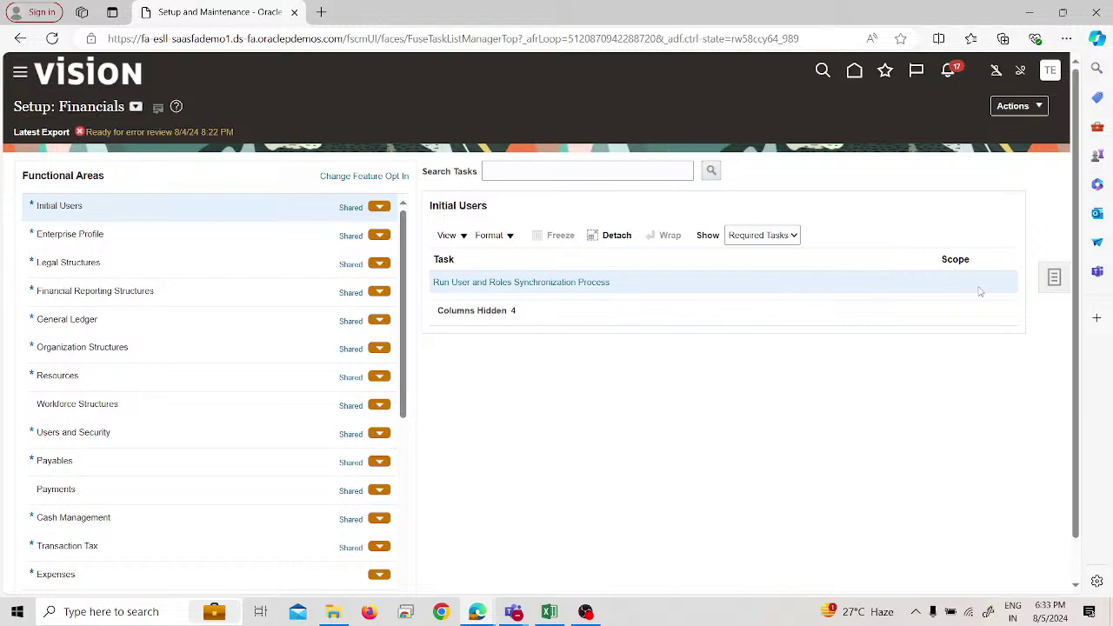
{"action": "left_click", "coordinate": [1056, 280]}
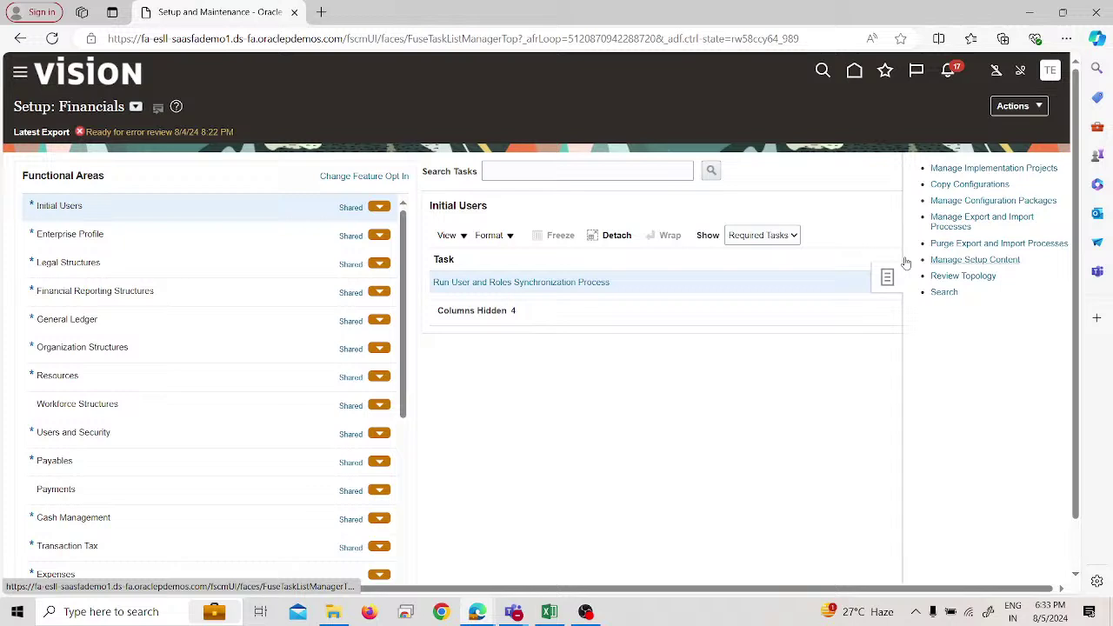
{"action": "left_click", "coordinate": [960, 167]}
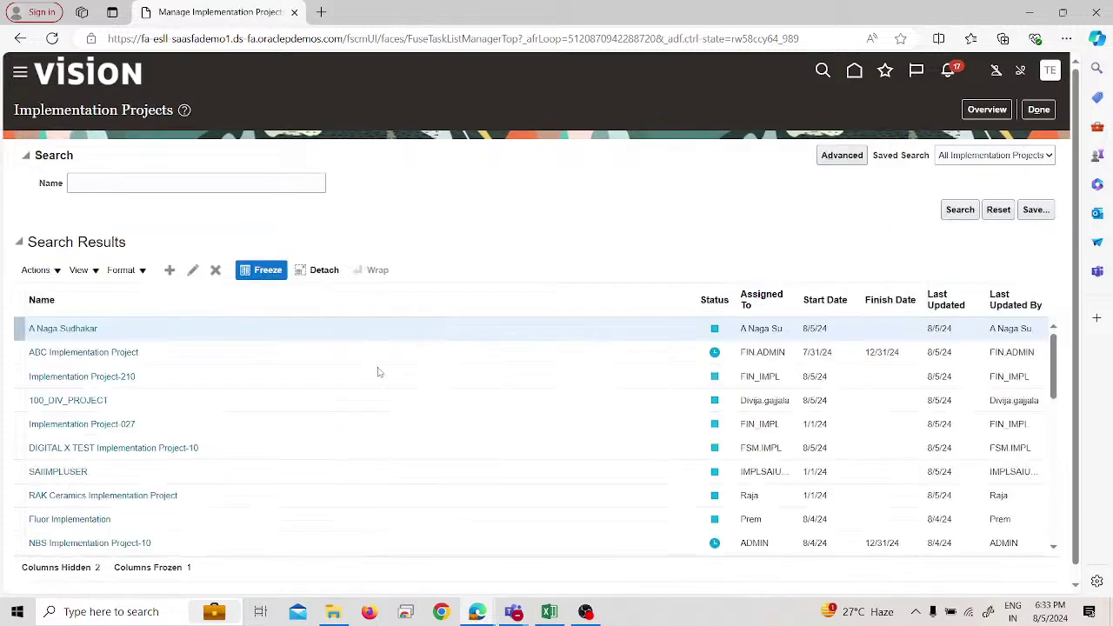
{"action": "left_click", "coordinate": [986, 116]}
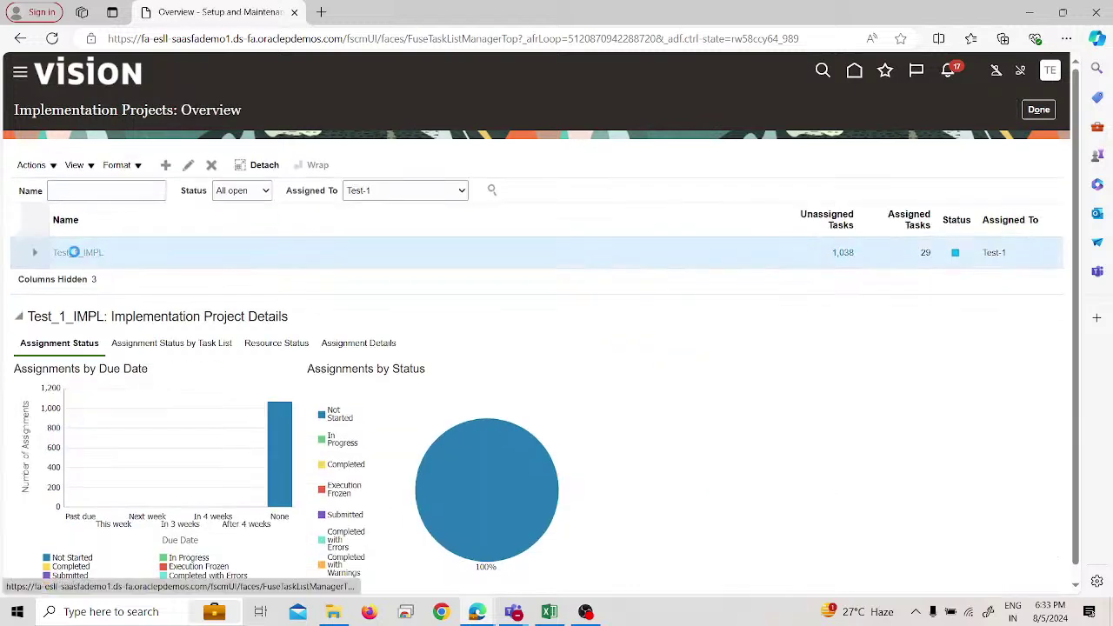
In Test_1_IMPL, search tasks for 'data access' and locate Manage Data Access for Users.
{"action": "left_click", "coordinate": [130, 297]}
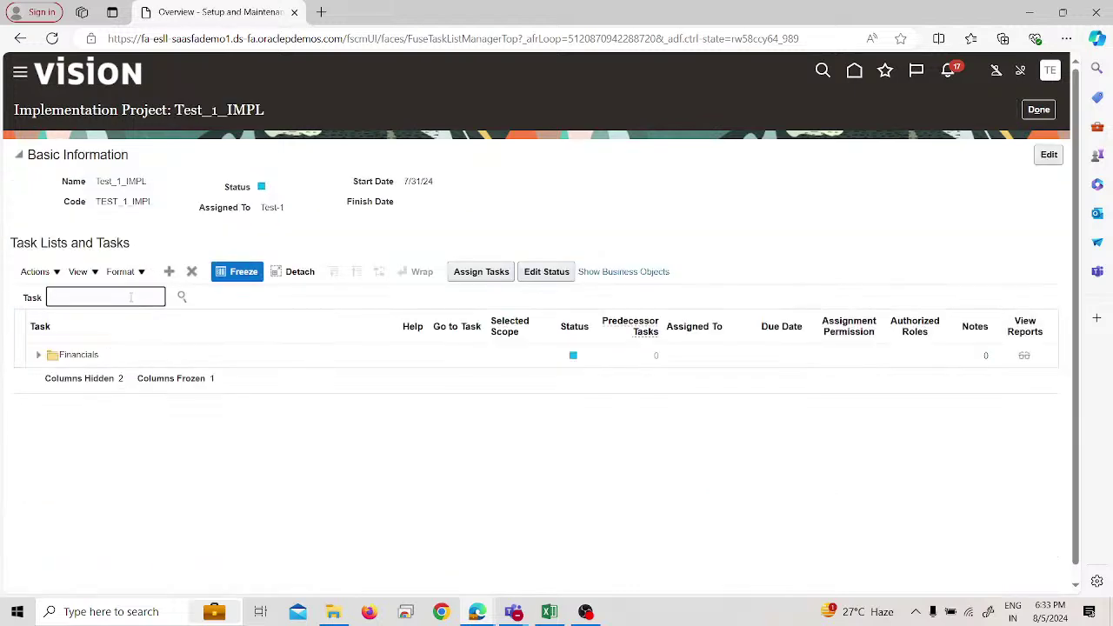
{"action": "type", "text": "data access user"}
{"action": "key", "text": "BackSpace"}
{"action": "key", "text": "Return"}
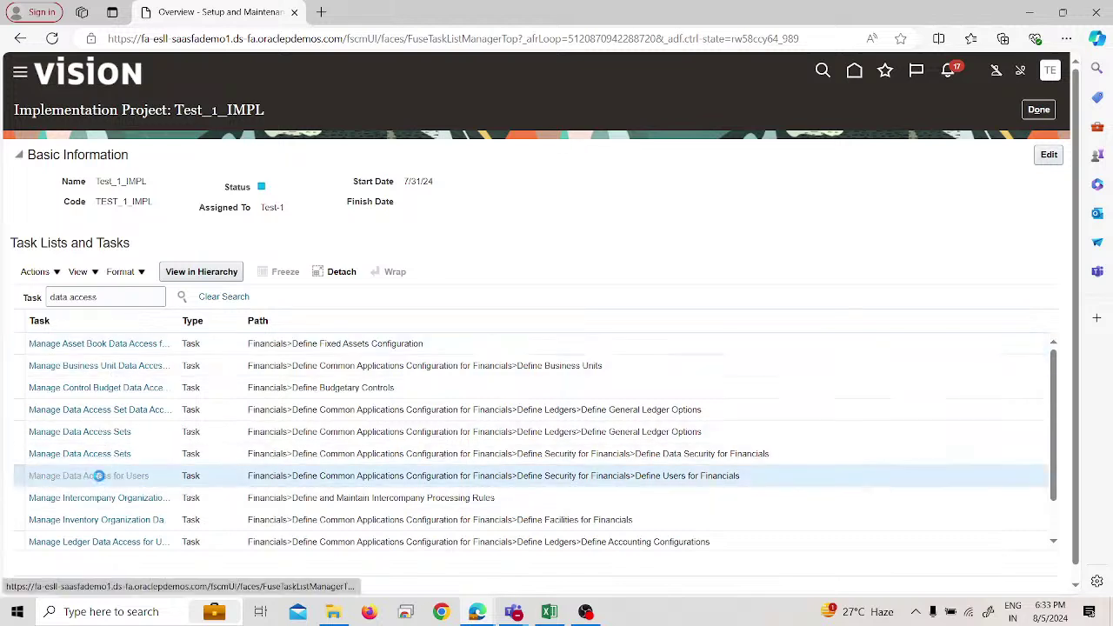
{"action": "left_click", "coordinate": [105, 477]}
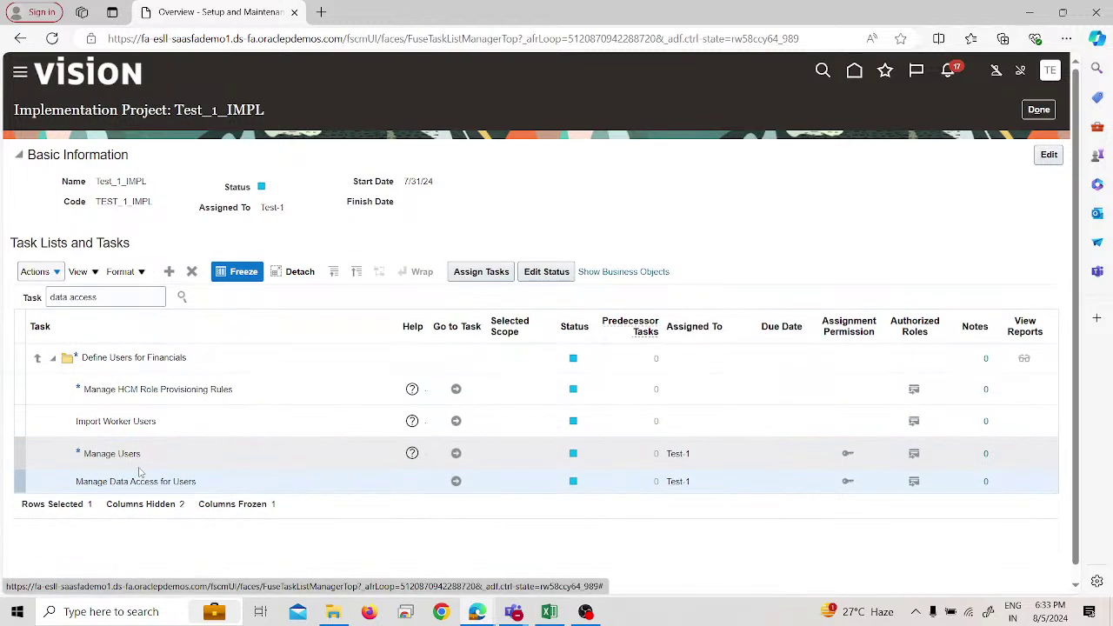
Open Manage Data Access for Users and grant Test-1 an Accounts Payable role for PRA US Business Unit.
{"action": "left_click", "coordinate": [458, 481]}
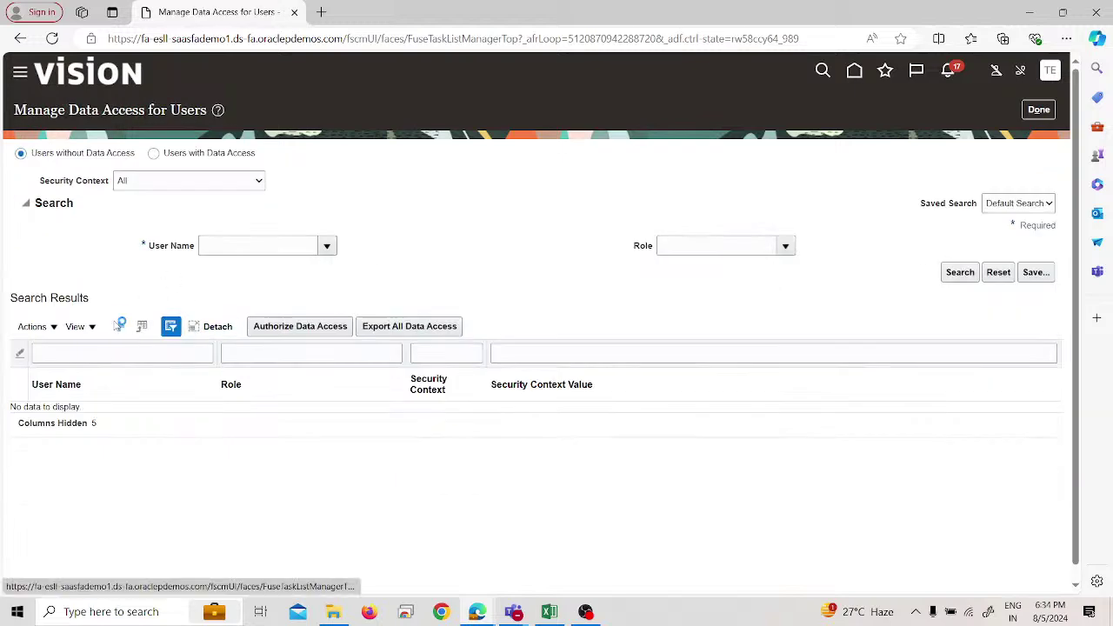
{"action": "left_click", "coordinate": [119, 326]}
{"action": "left_click", "coordinate": [291, 340]}
{"action": "type", "text": "t"}
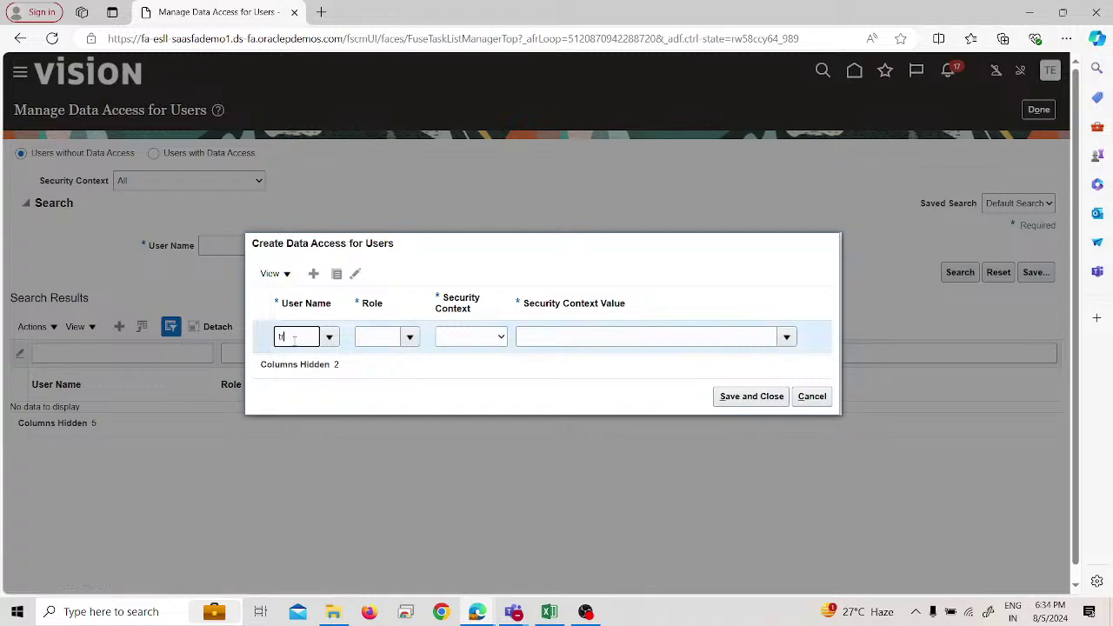
{"action": "type", "text": "est"}
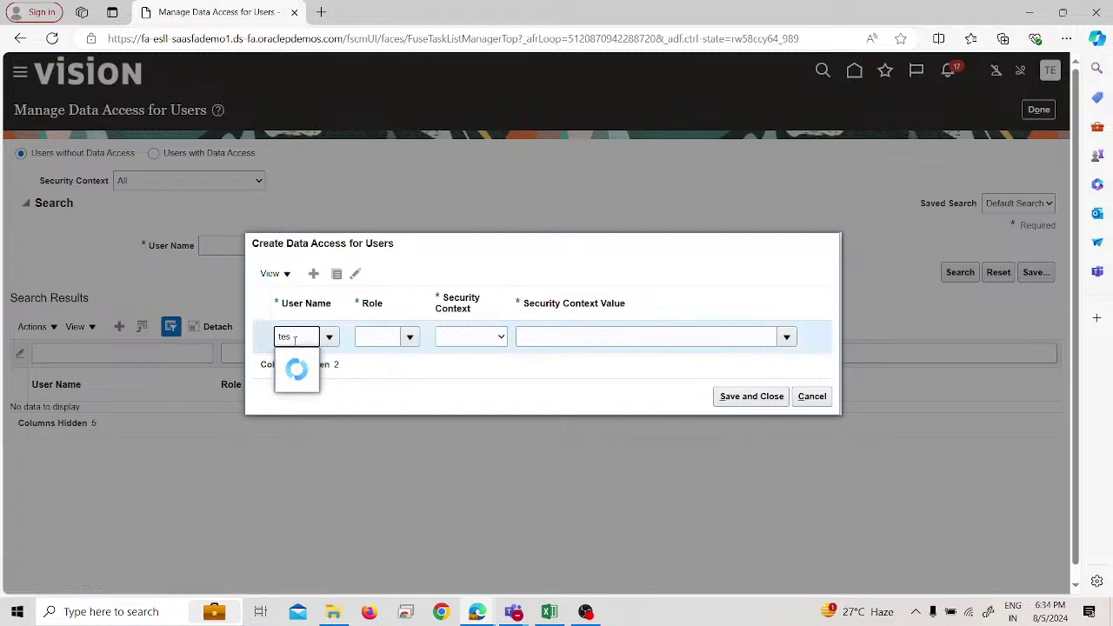
{"action": "left_click", "coordinate": [304, 361]}
{"action": "left_click", "coordinate": [407, 336]}
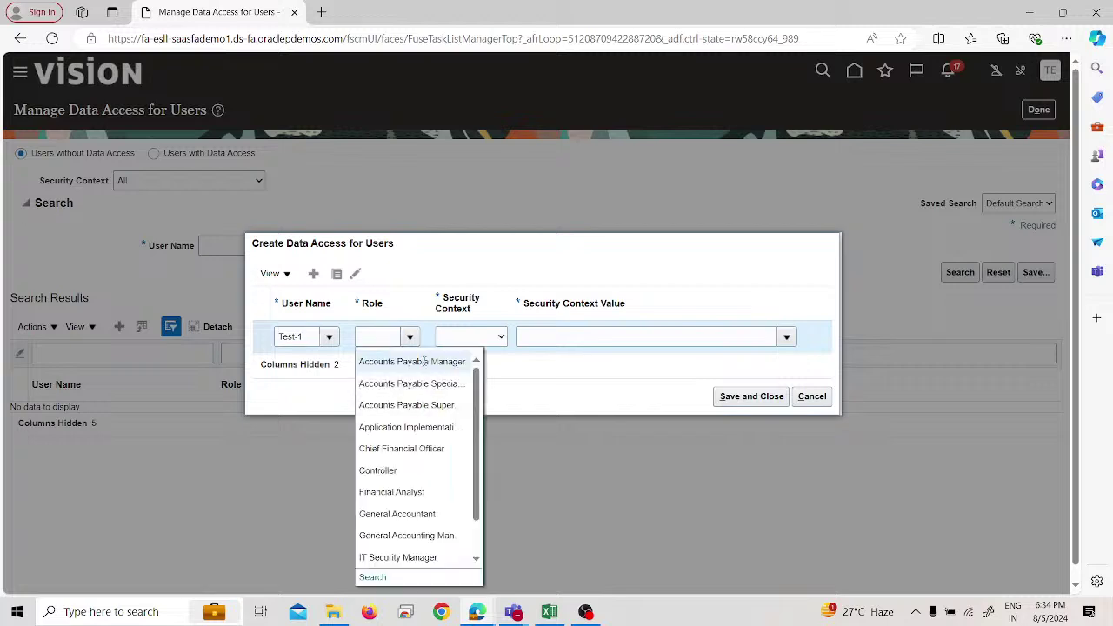
{"action": "left_click", "coordinate": [489, 349]}
{"action": "left_click", "coordinate": [498, 342]}
{"action": "left_click", "coordinate": [496, 367]}
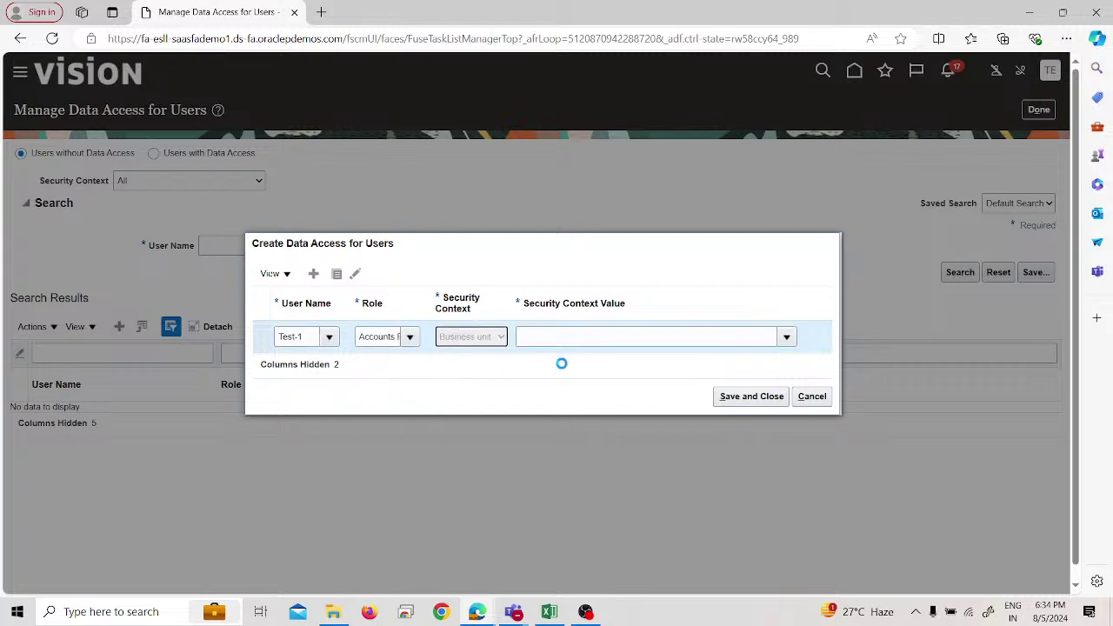
{"action": "left_click", "coordinate": [554, 339]}
{"action": "type", "text": "pra"}
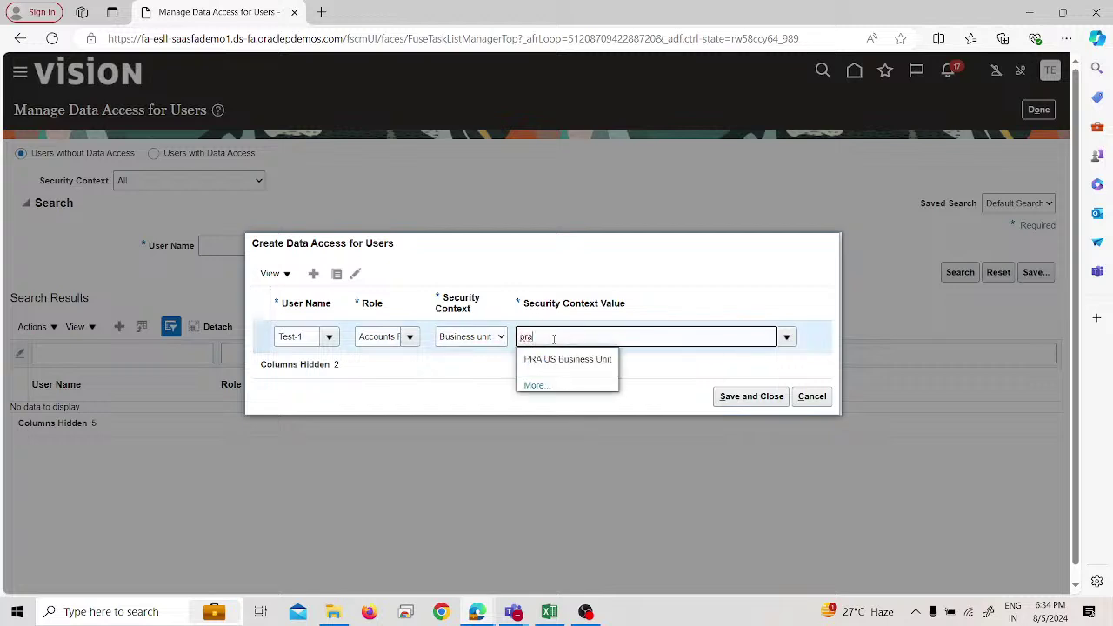
{"action": "left_click", "coordinate": [548, 359]}
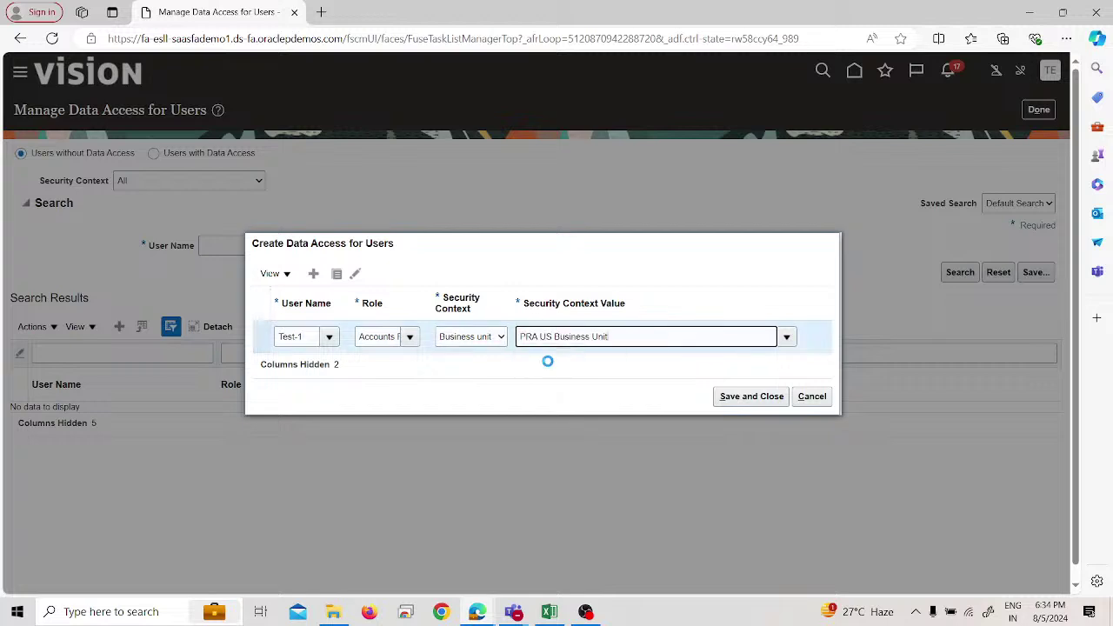
Add a second Test-1 row with another Accounts Payable role, Business unit context, PRA US Business Unit.
{"action": "left_click", "coordinate": [328, 321]}
{"action": "left_click", "coordinate": [337, 366]}
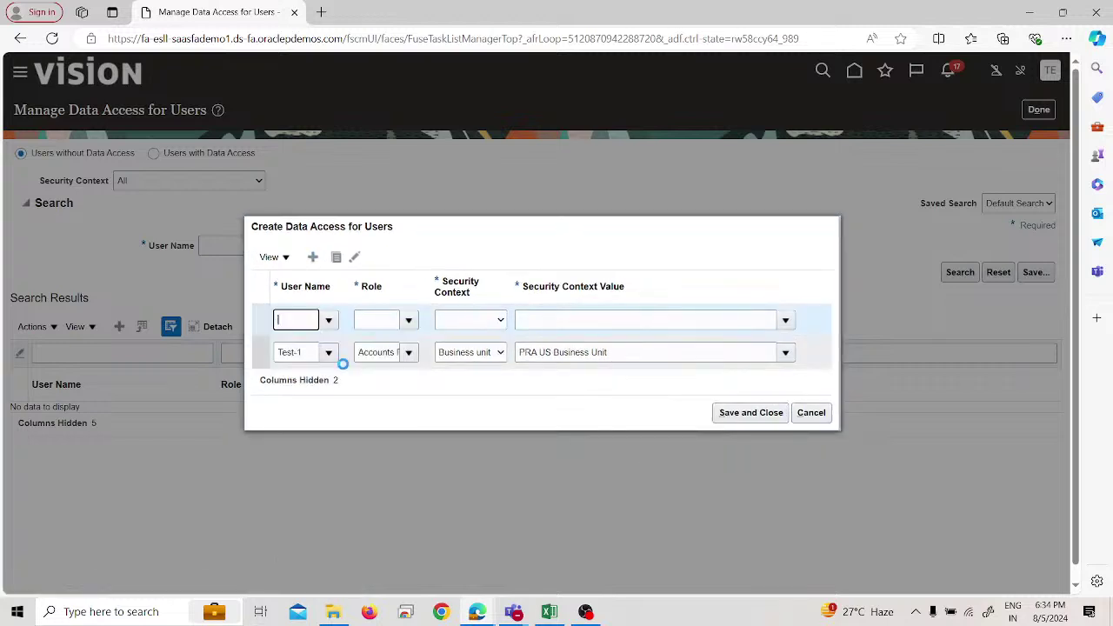
{"action": "left_click", "coordinate": [409, 321]}
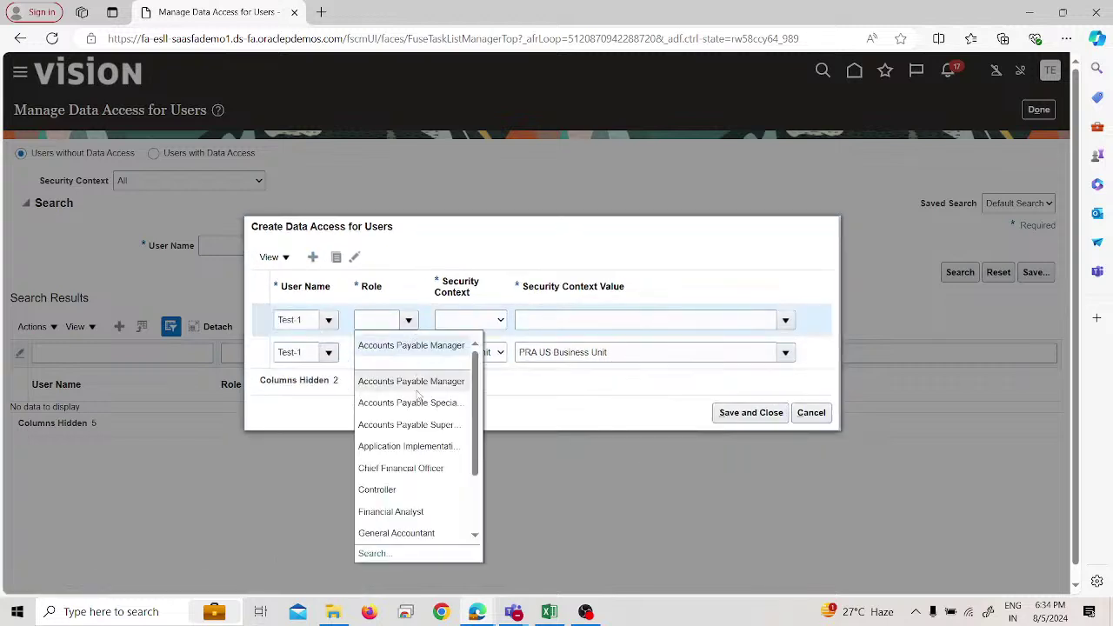
{"action": "left_click", "coordinate": [421, 403]}
{"action": "left_click", "coordinate": [487, 323]}
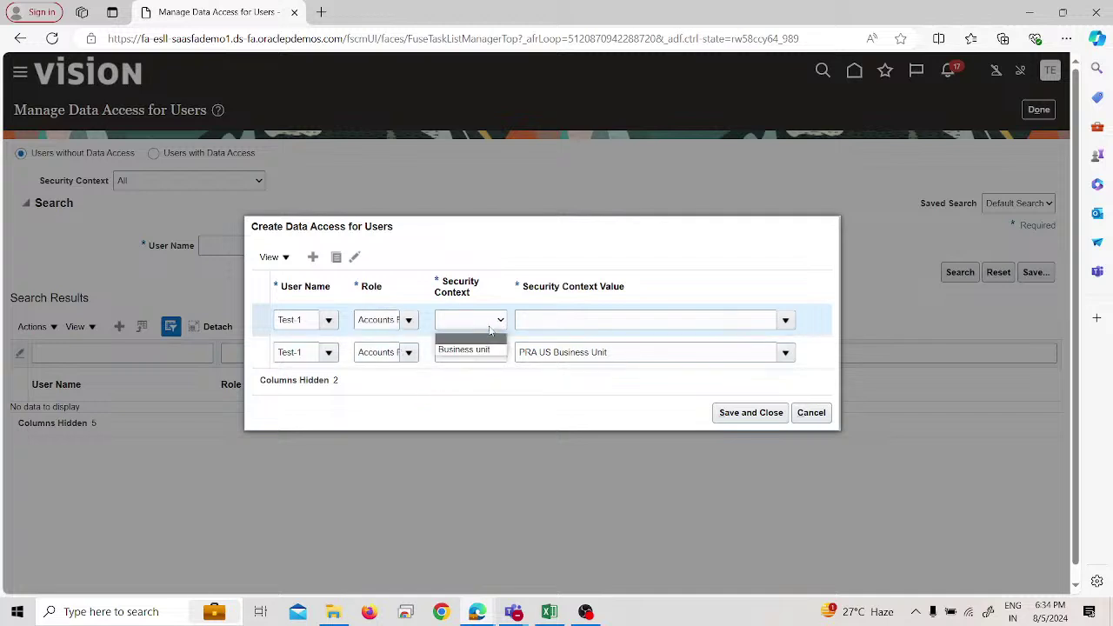
{"action": "left_click", "coordinate": [472, 345]}
{"action": "left_click", "coordinate": [595, 322]}
{"action": "type", "text": "pr"}
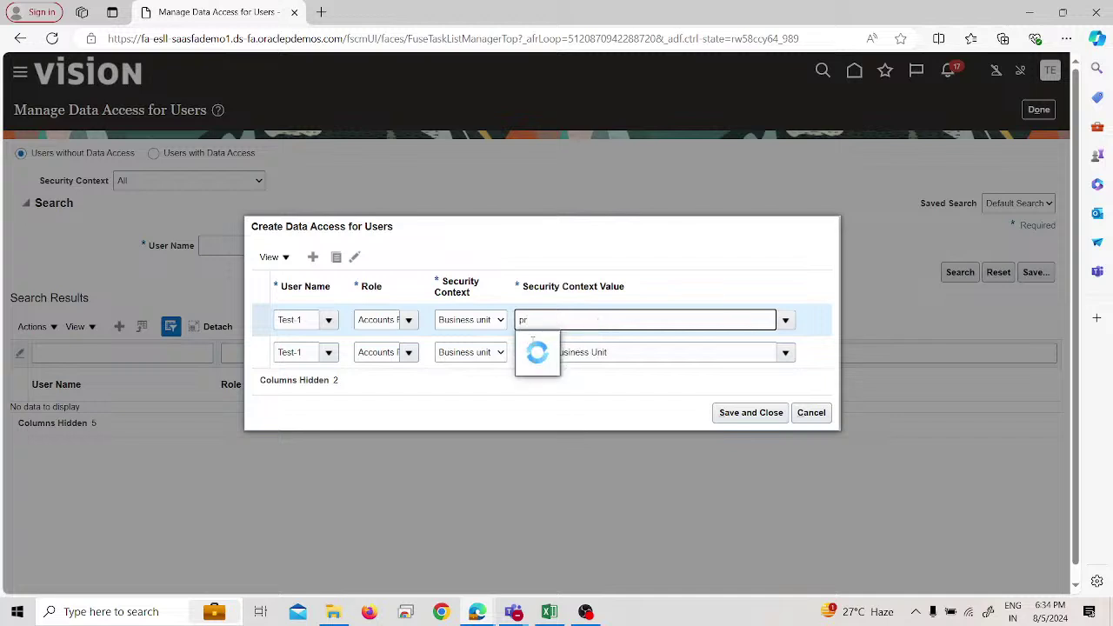
{"action": "left_click", "coordinate": [535, 348]}
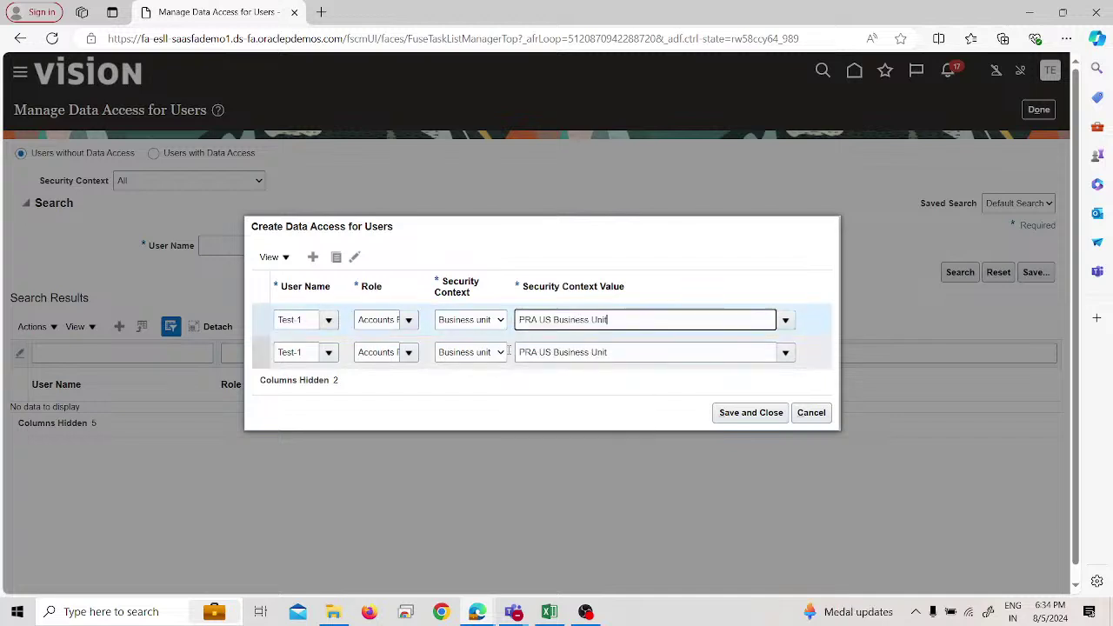
Add the third Test-1 Accounts Payable role row for PRA US Business Unit and save the grants.
{"action": "left_click", "coordinate": [313, 257]}
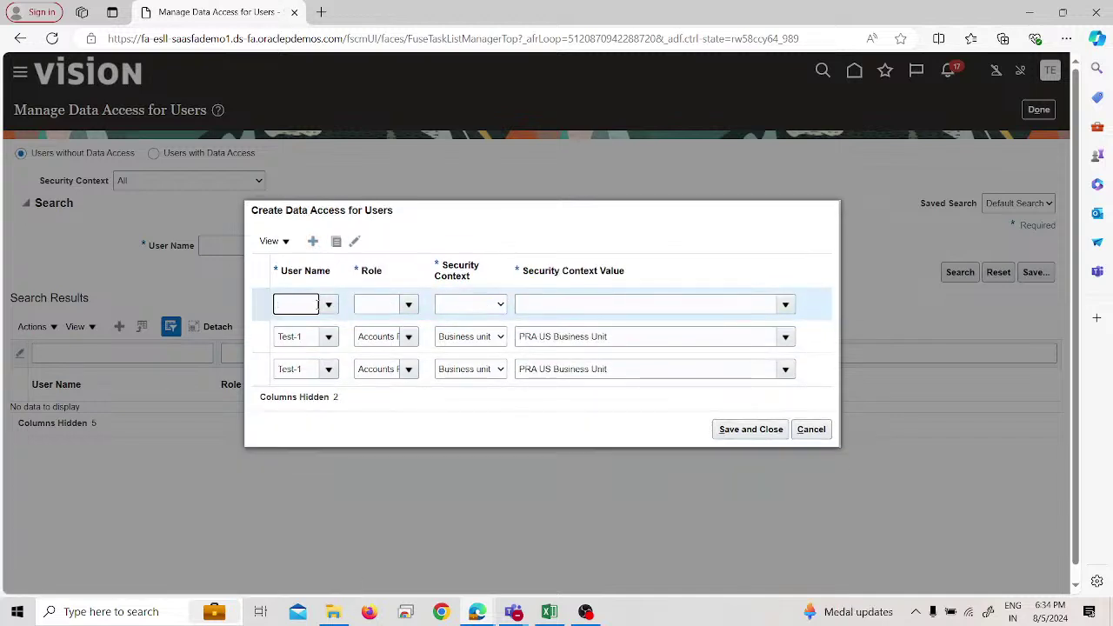
{"action": "left_click", "coordinate": [329, 305]}
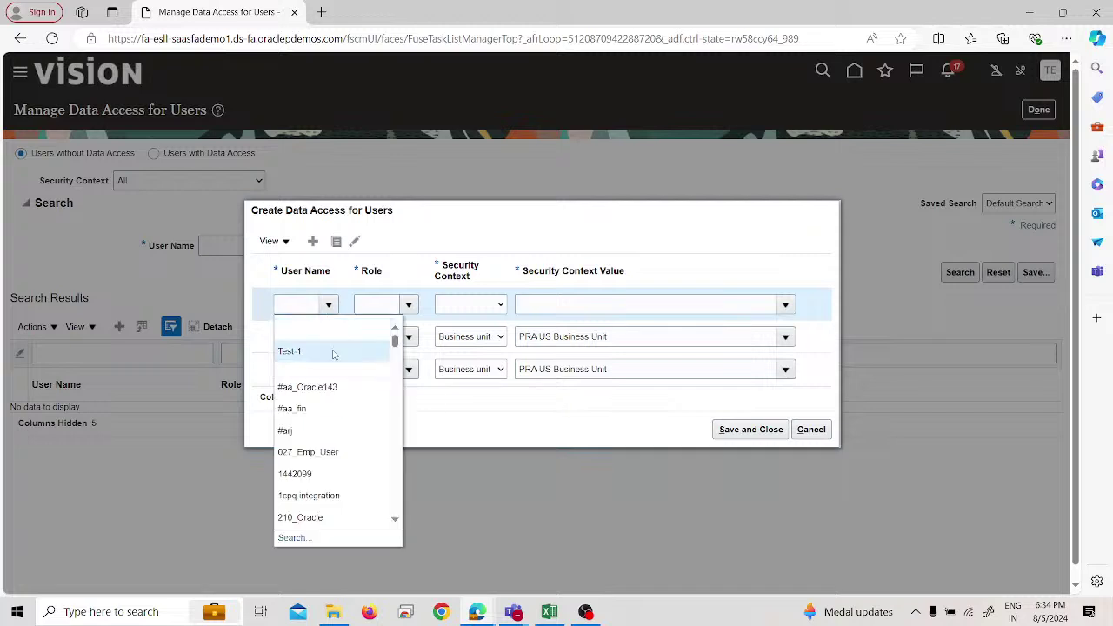
{"action": "left_click", "coordinate": [408, 305]}
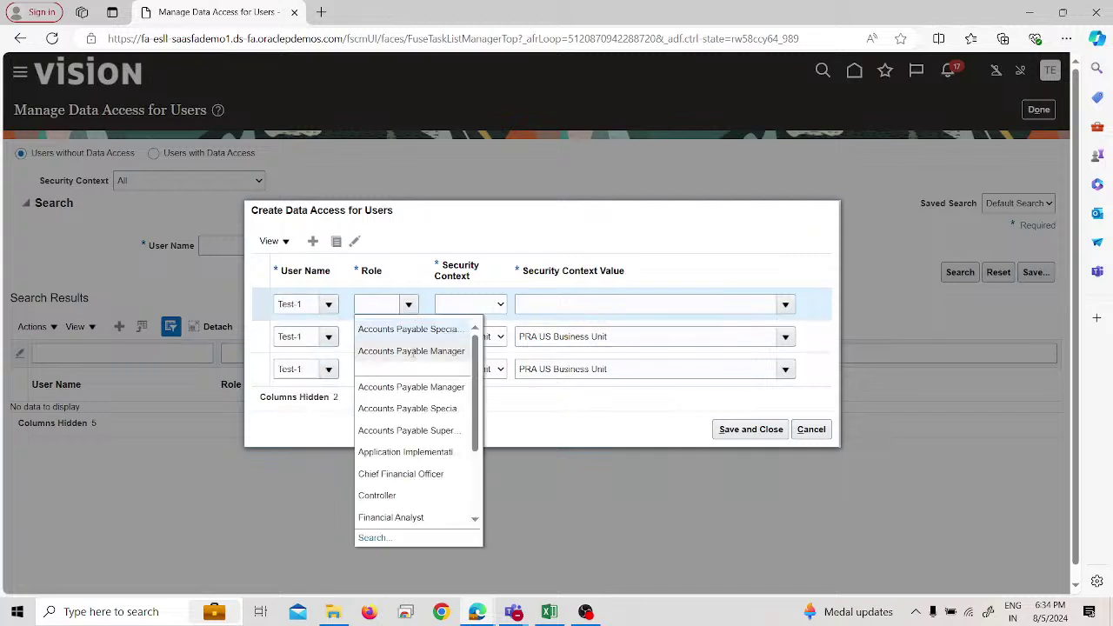
{"action": "left_click", "coordinate": [423, 431]}
{"action": "left_click", "coordinate": [497, 304]}
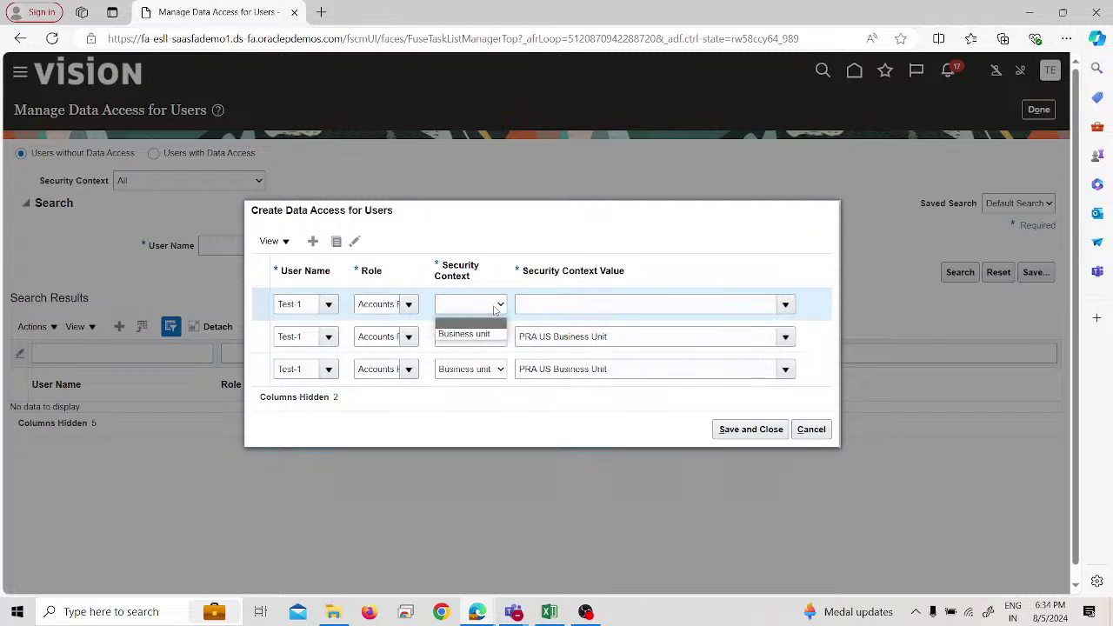
{"action": "left_click", "coordinate": [492, 337]}
{"action": "left_click", "coordinate": [547, 304]}
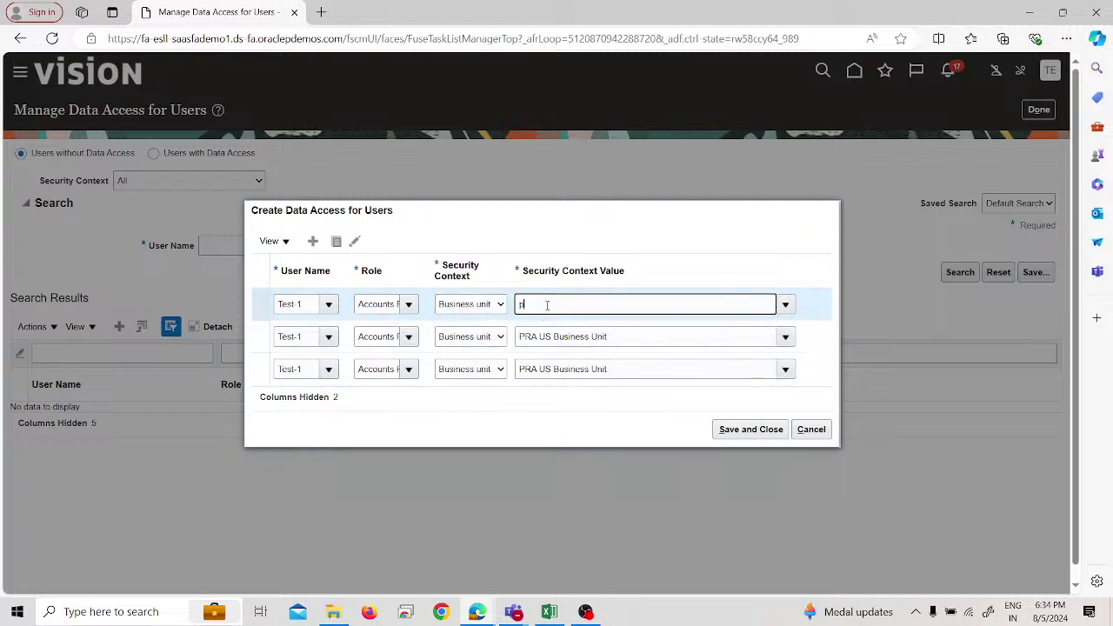
{"action": "type", "text": "pra"}
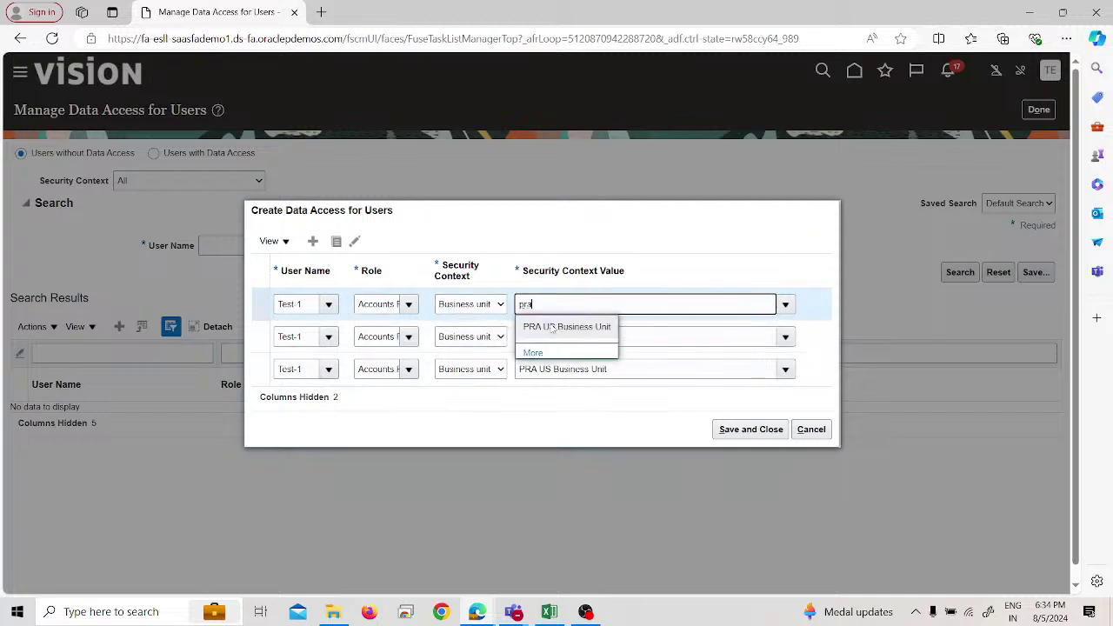
{"action": "left_click", "coordinate": [567, 324]}
{"action": "left_click", "coordinate": [719, 431]}
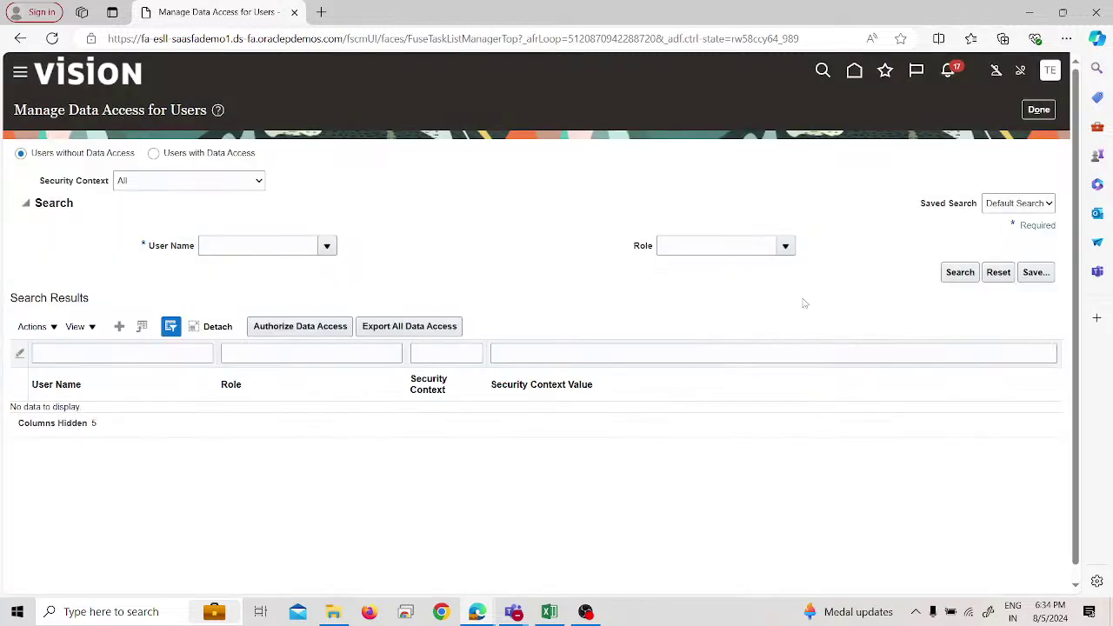
{"action": "left_click", "coordinate": [1039, 110]}
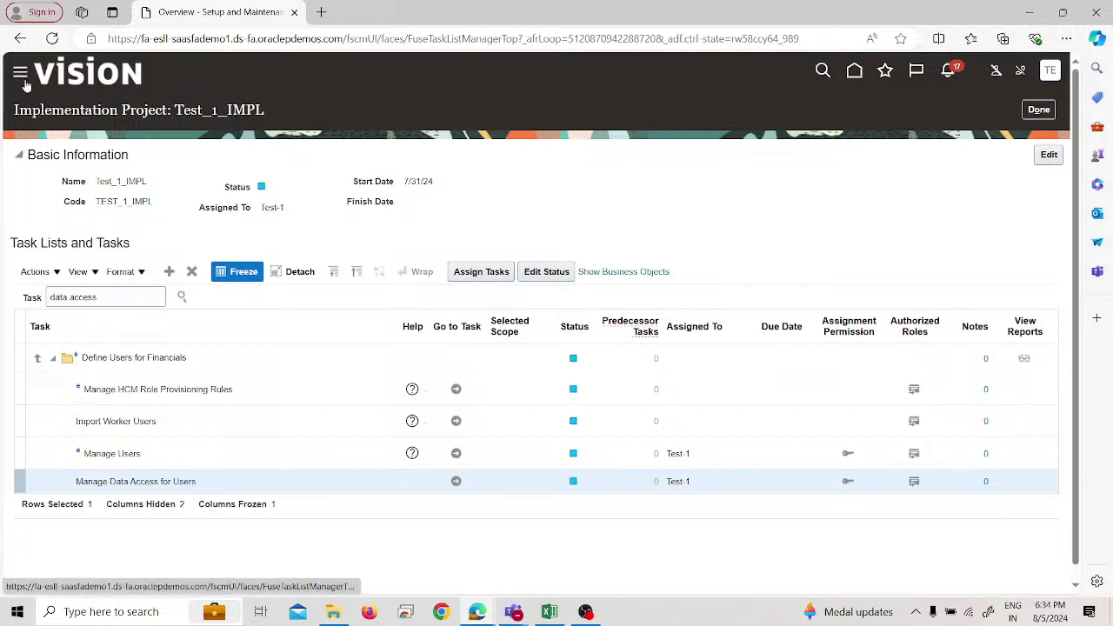
In Scheduled Processes, schedule and submit Retrieve Latest LDAP Changes, found by searching 'ldap'.
{"action": "left_click", "coordinate": [20, 75]}
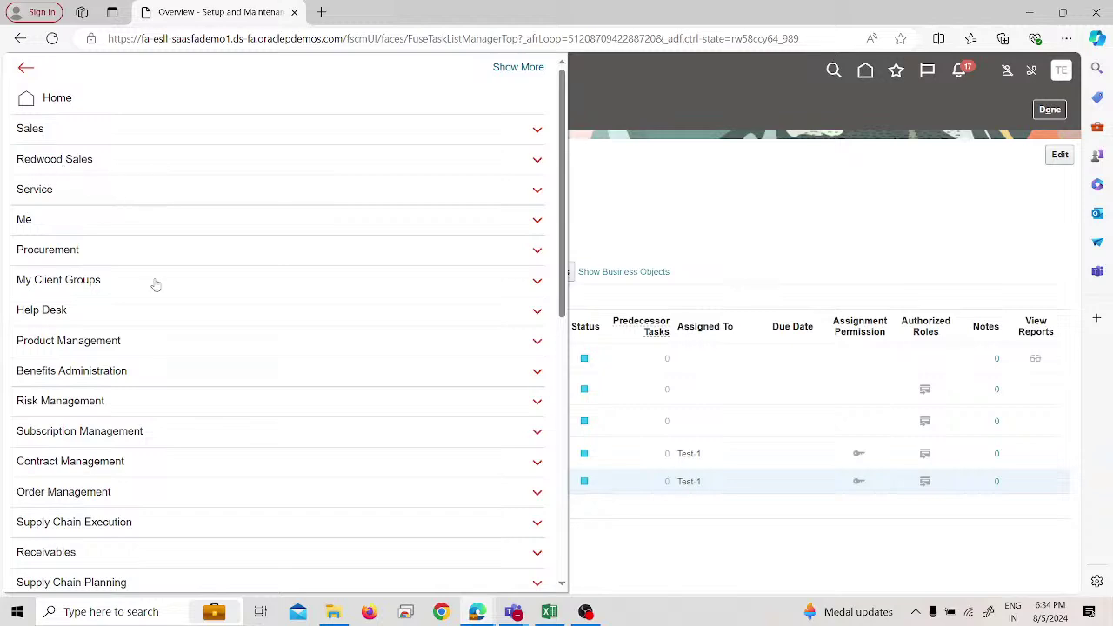
{"action": "scroll", "coordinate": [155, 285], "scroll_direction": "down", "scroll_amount": 4}
{"action": "left_click", "coordinate": [90, 581]}
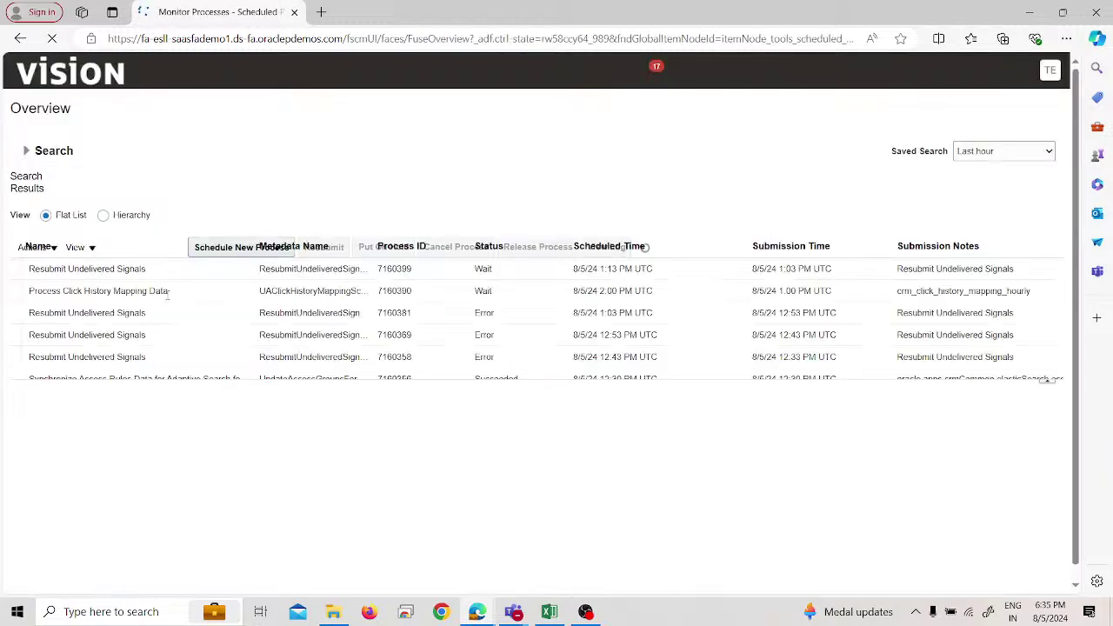
{"action": "left_click", "coordinate": [209, 250]}
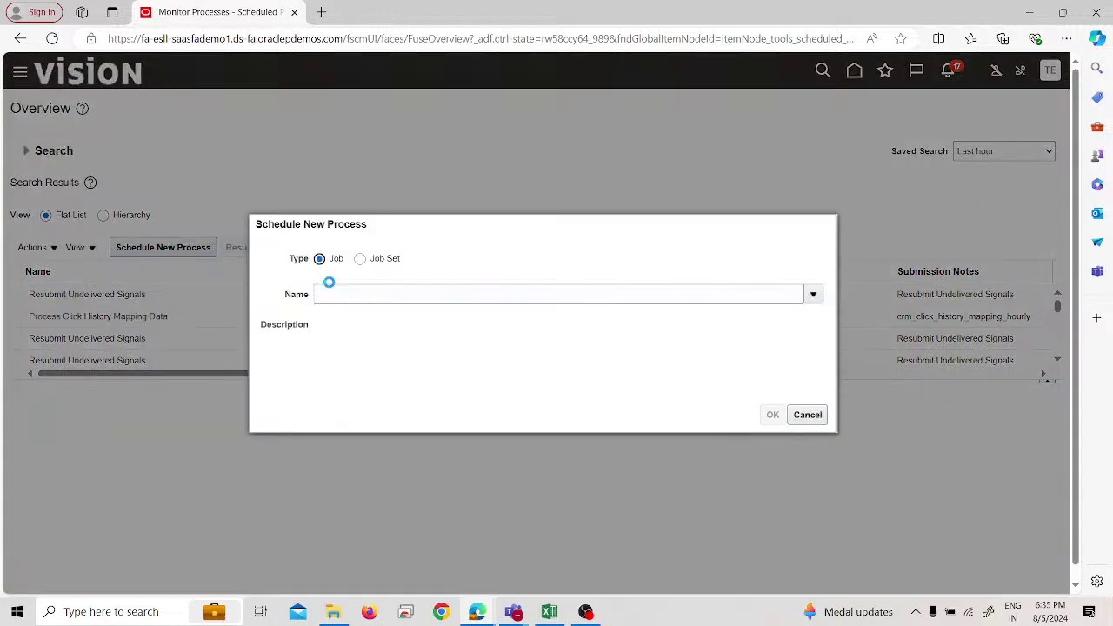
{"action": "left_click", "coordinate": [342, 287]}
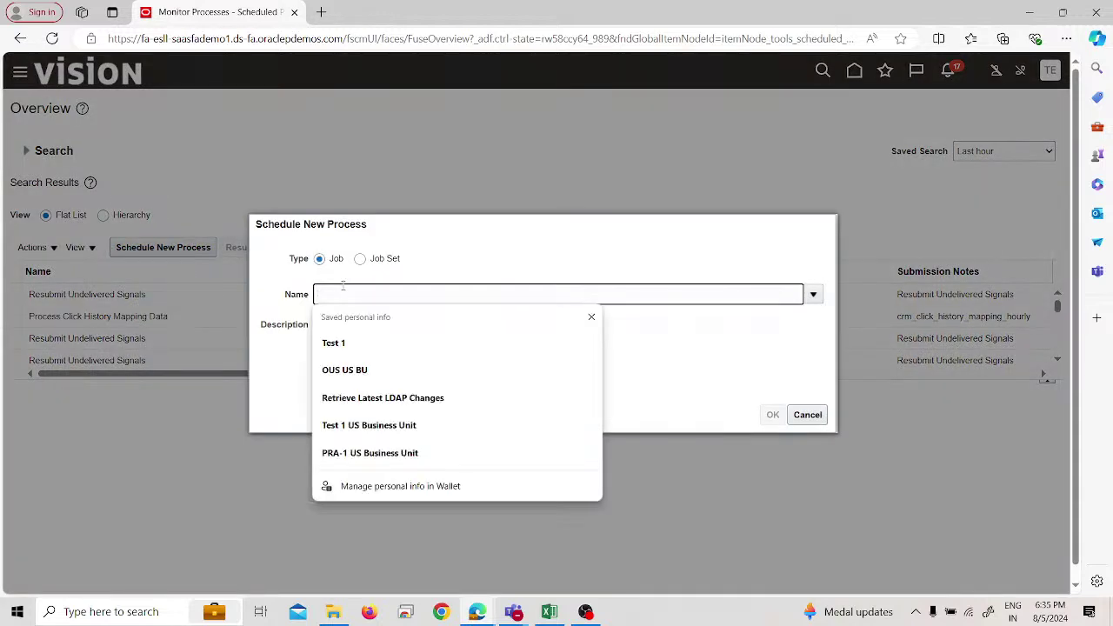
{"action": "type", "text": "ldap"}
{"action": "key", "text": "Tab"}
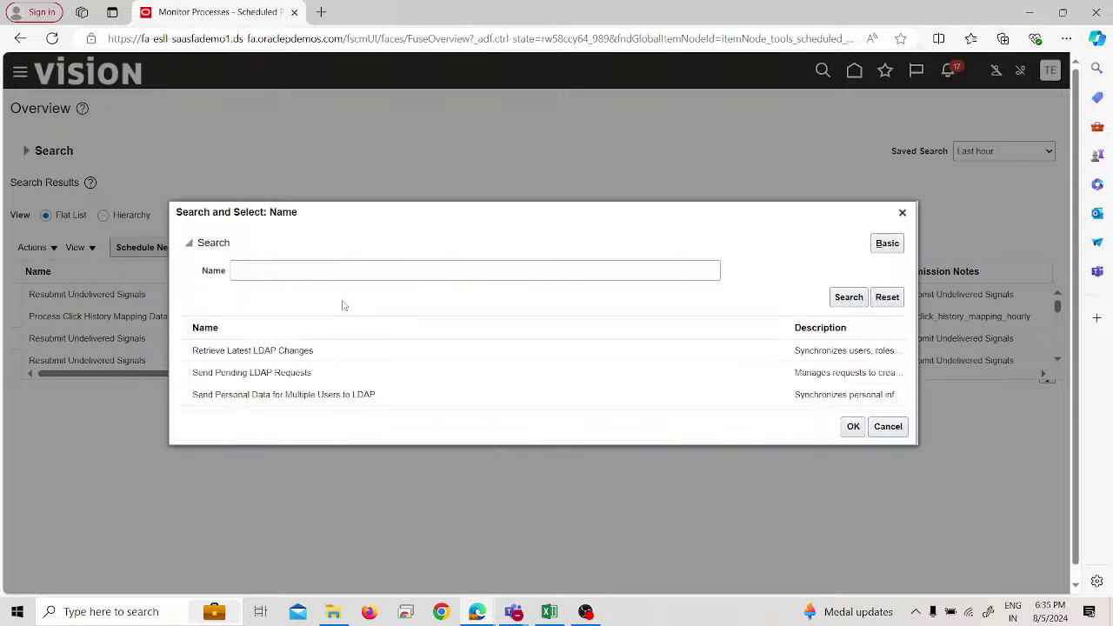
{"action": "left_click", "coordinate": [340, 351]}
{"action": "left_click", "coordinate": [854, 427]}
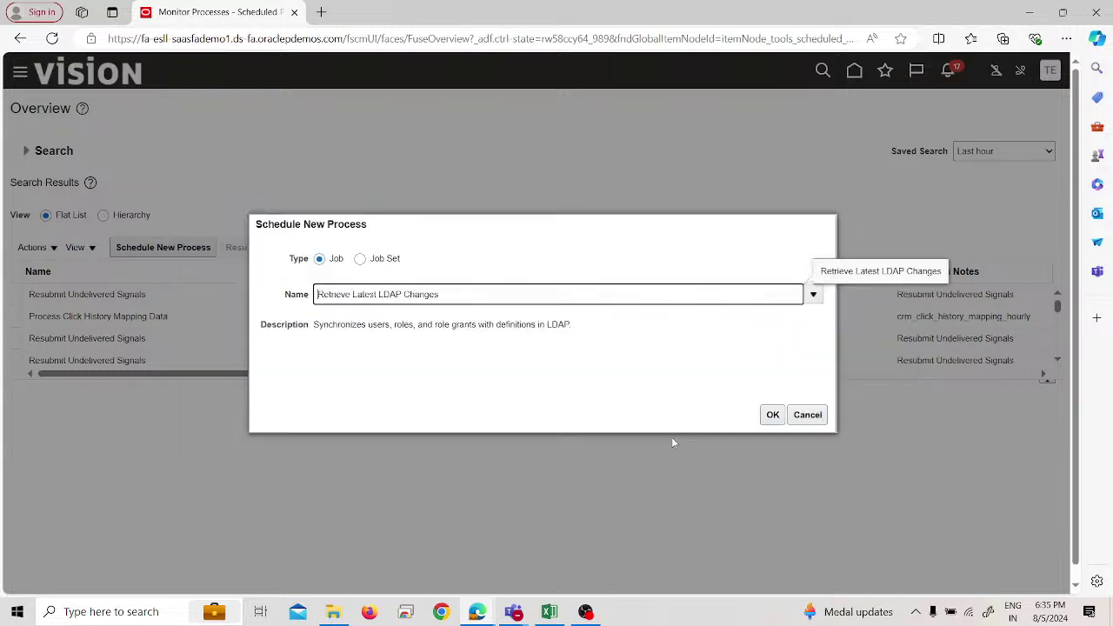
{"action": "left_click", "coordinate": [773, 415]}
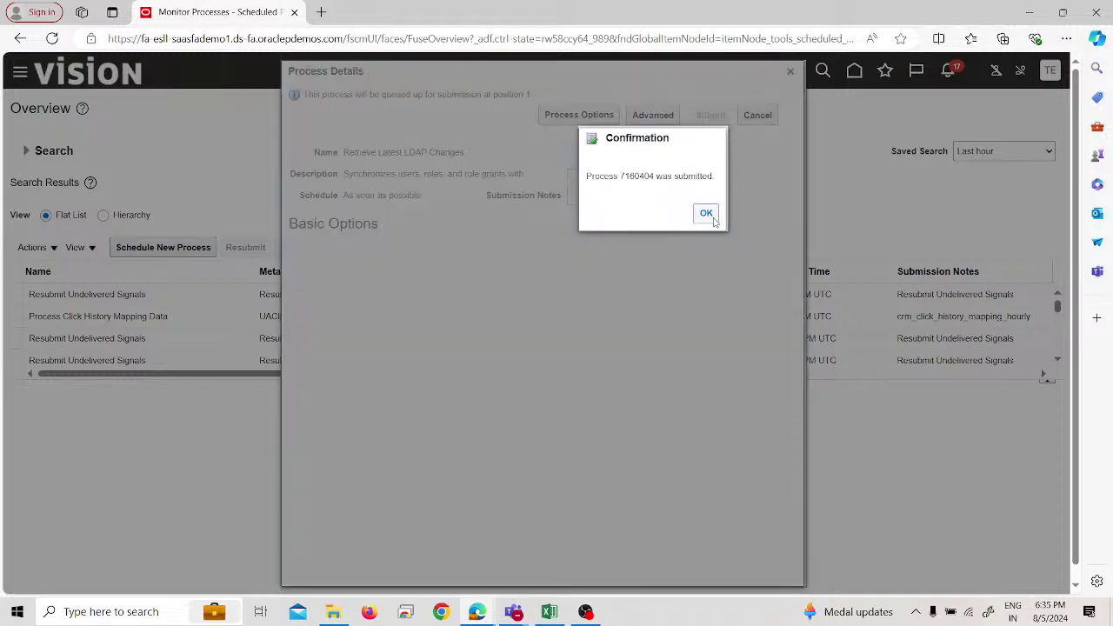
{"action": "left_click", "coordinate": [706, 214]}
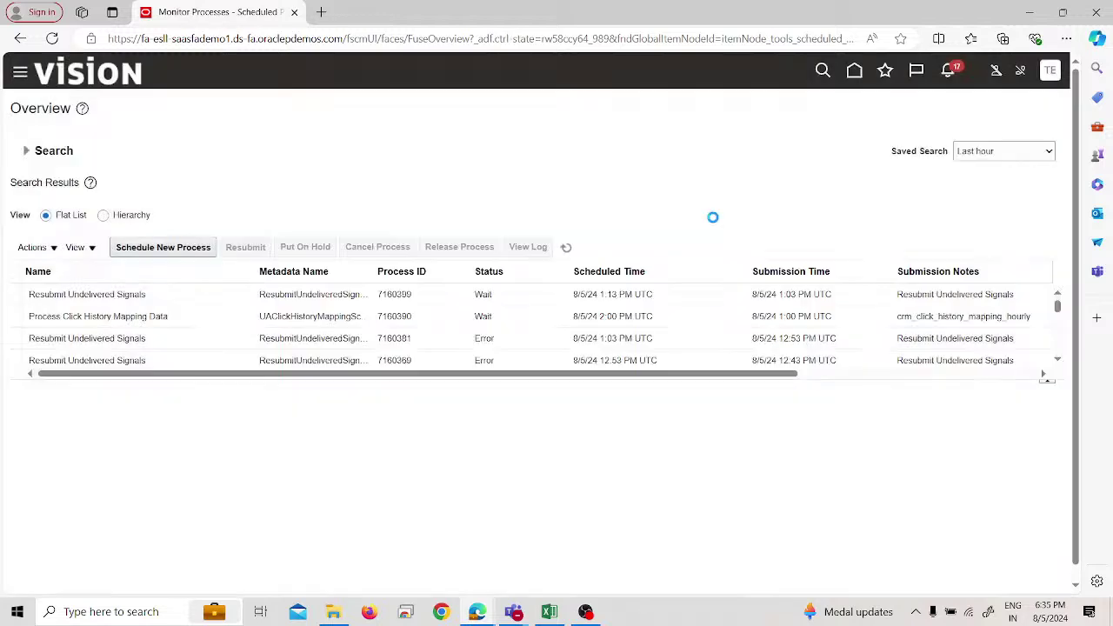
{"action": "left_click", "coordinate": [567, 248]}
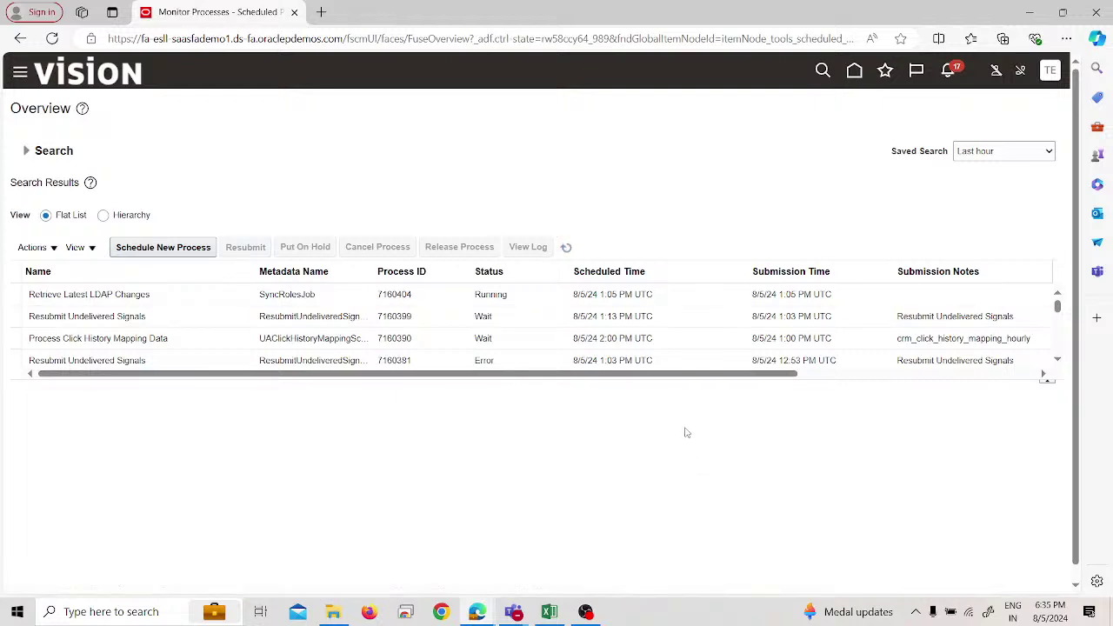
{"action": "mouse_move", "coordinate": [489, 609]}
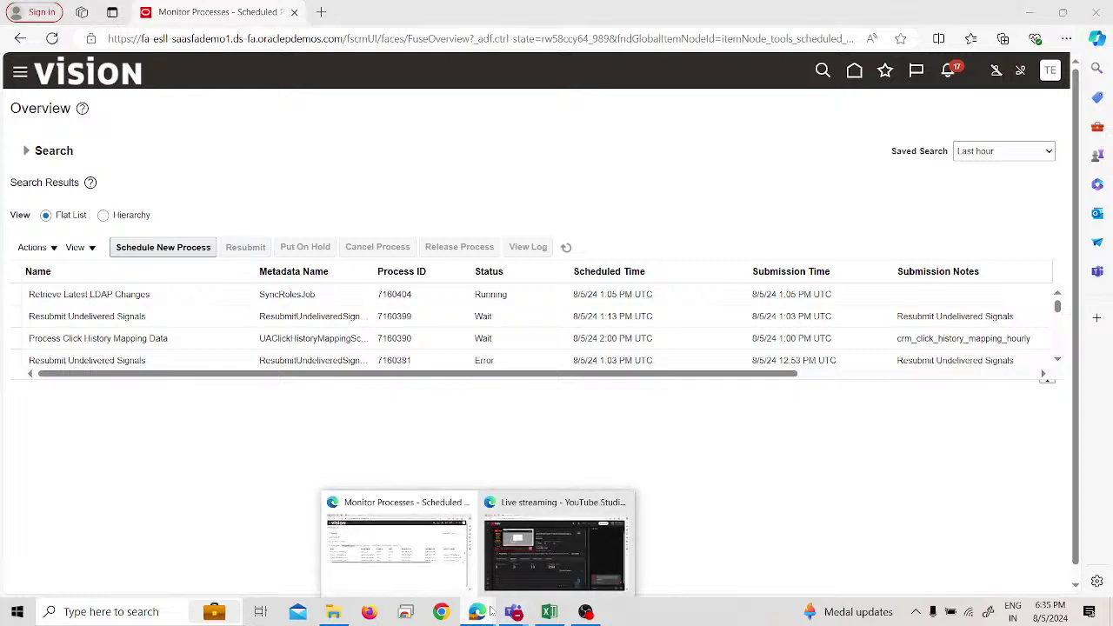
{"action": "left_click", "coordinate": [499, 573]}
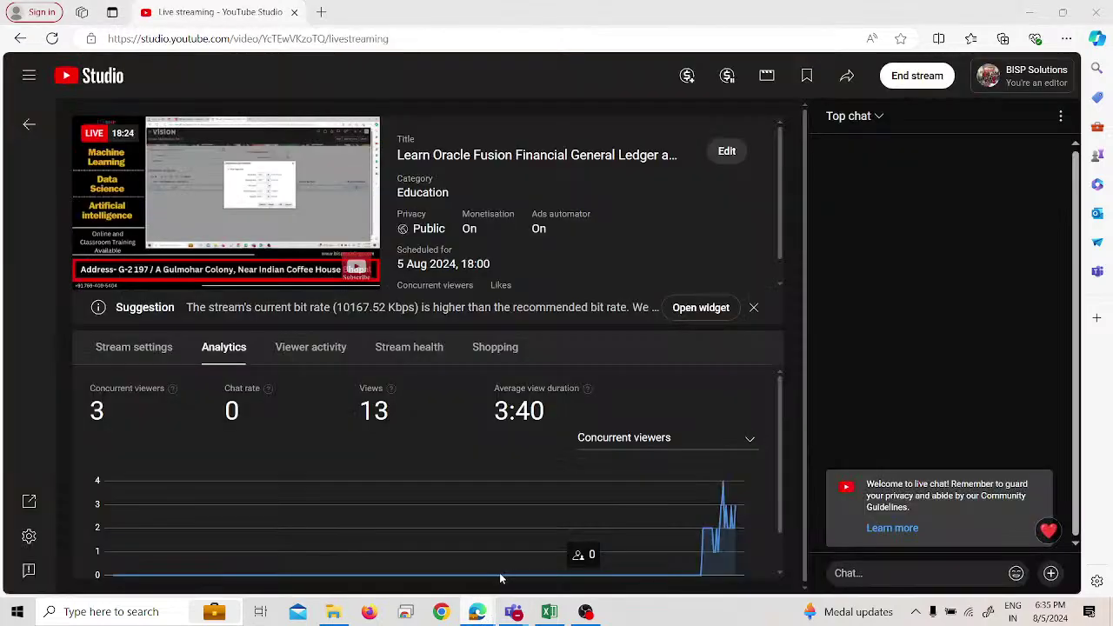
{"action": "mouse_move", "coordinate": [474, 613]}
{"action": "left_click", "coordinate": [452, 574]}
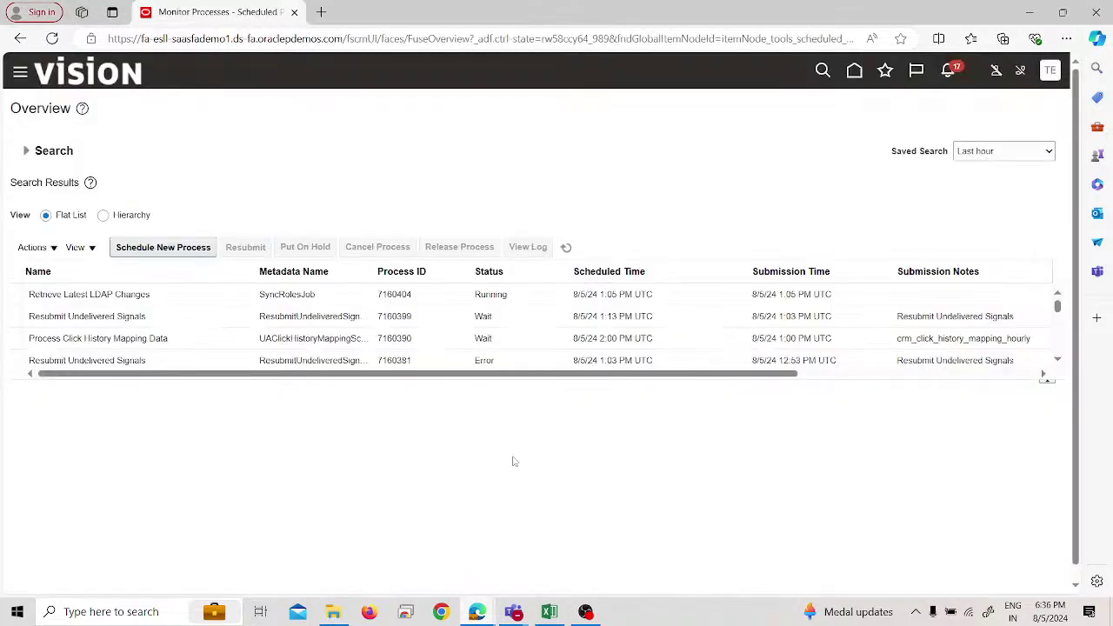
{"action": "left_click", "coordinate": [569, 246]}
{"action": "left_click", "coordinate": [575, 247]}
{"action": "left_click", "coordinate": [576, 247]}
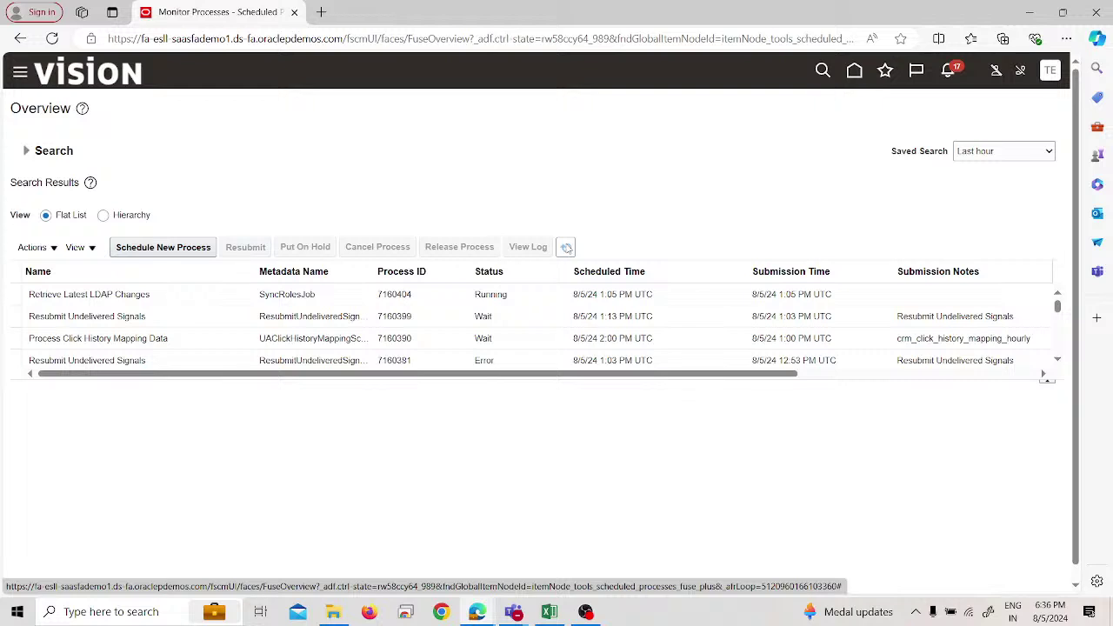
{"action": "left_click", "coordinate": [566, 247]}
{"action": "left_click", "coordinate": [567, 248]}
{"action": "left_click", "coordinate": [566, 248]}
{"action": "left_click", "coordinate": [567, 248]}
{"action": "left_click", "coordinate": [567, 248]}
{"action": "left_click", "coordinate": [567, 248]}
{"action": "left_click", "coordinate": [567, 248]}
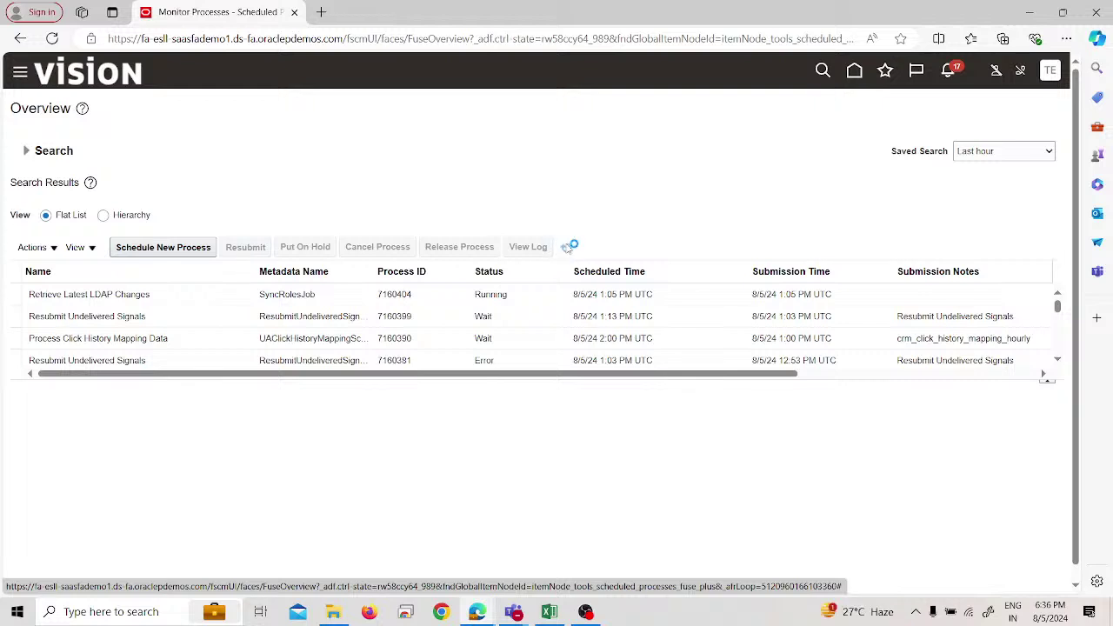
{"action": "left_click", "coordinate": [567, 247]}
{"action": "left_click", "coordinate": [567, 248]}
{"action": "left_click", "coordinate": [566, 248]}
{"action": "left_click", "coordinate": [567, 248]}
{"action": "mouse_move", "coordinate": [477, 611]}
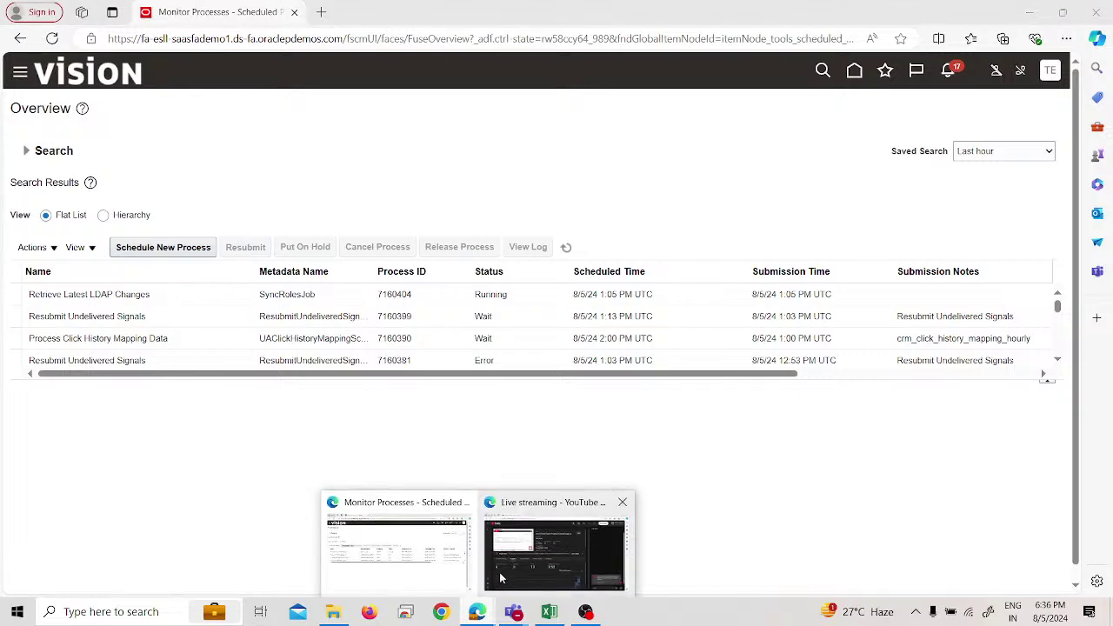
{"action": "left_click", "coordinate": [500, 572]}
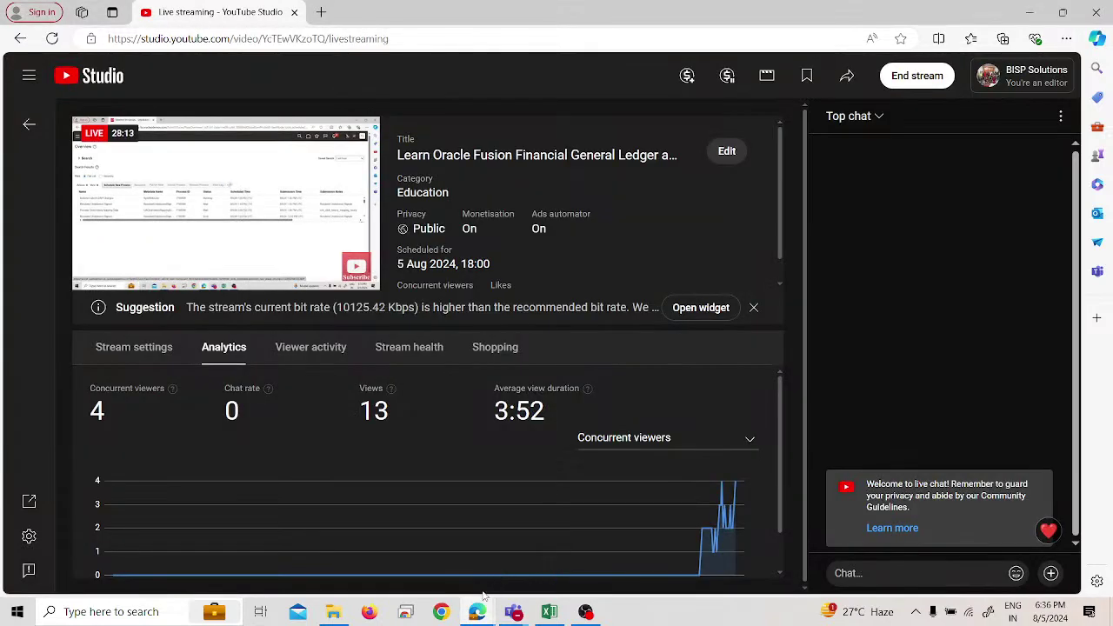
{"action": "mouse_move", "coordinate": [481, 609]}
{"action": "left_click", "coordinate": [447, 579]}
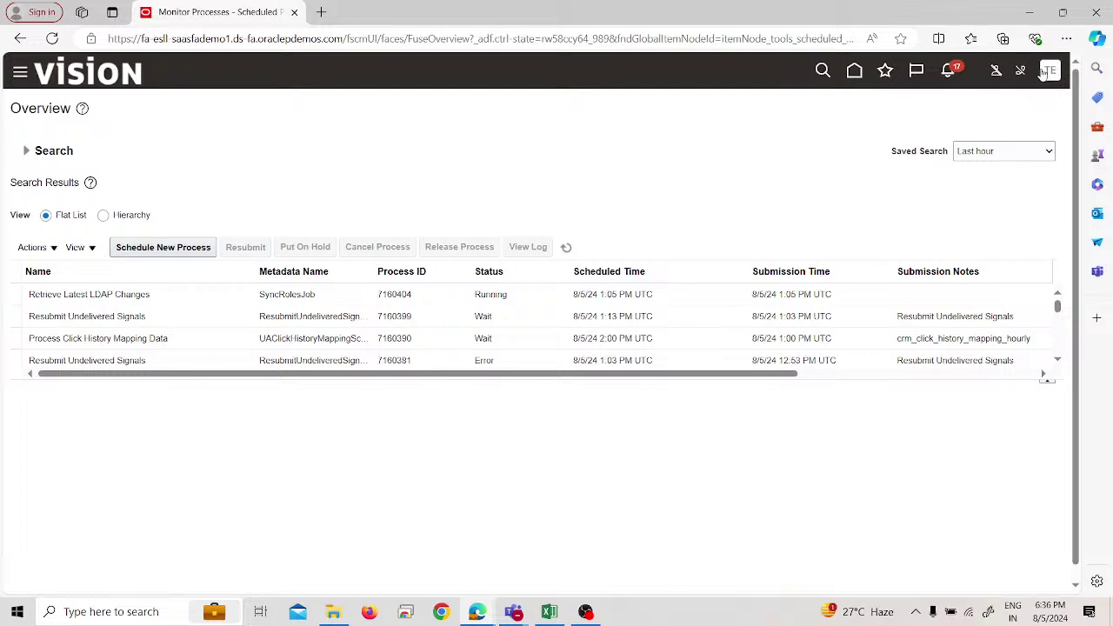
Return to and reload the home page, then browse the Navigator's work areas.
{"action": "left_click", "coordinate": [106, 74]}
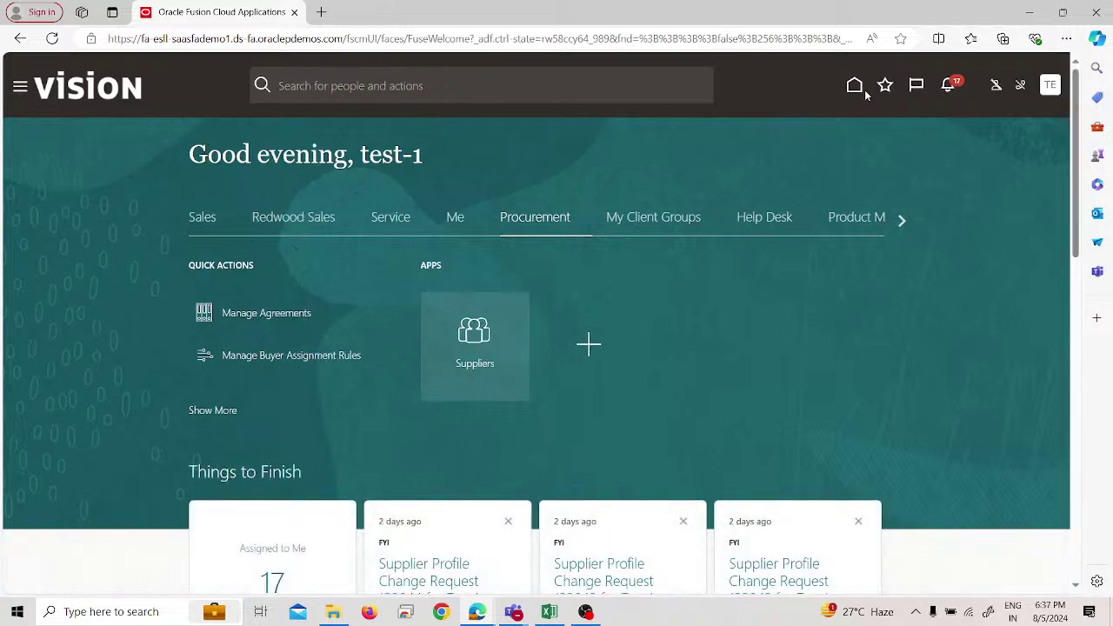
{"action": "left_click", "coordinate": [854, 85]}
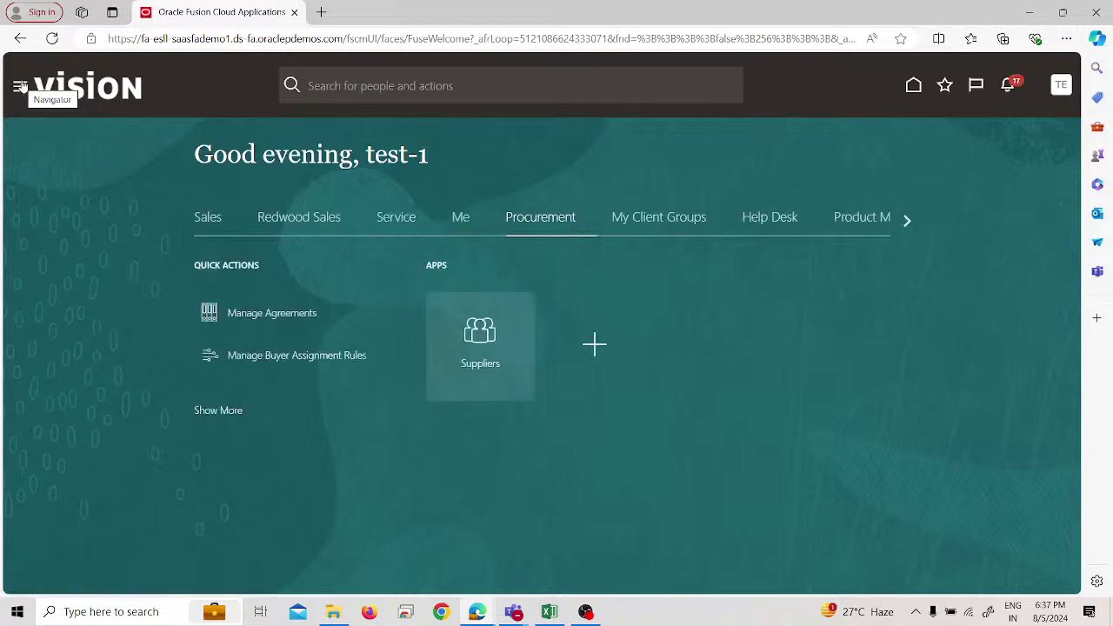
{"action": "left_click", "coordinate": [20, 87]}
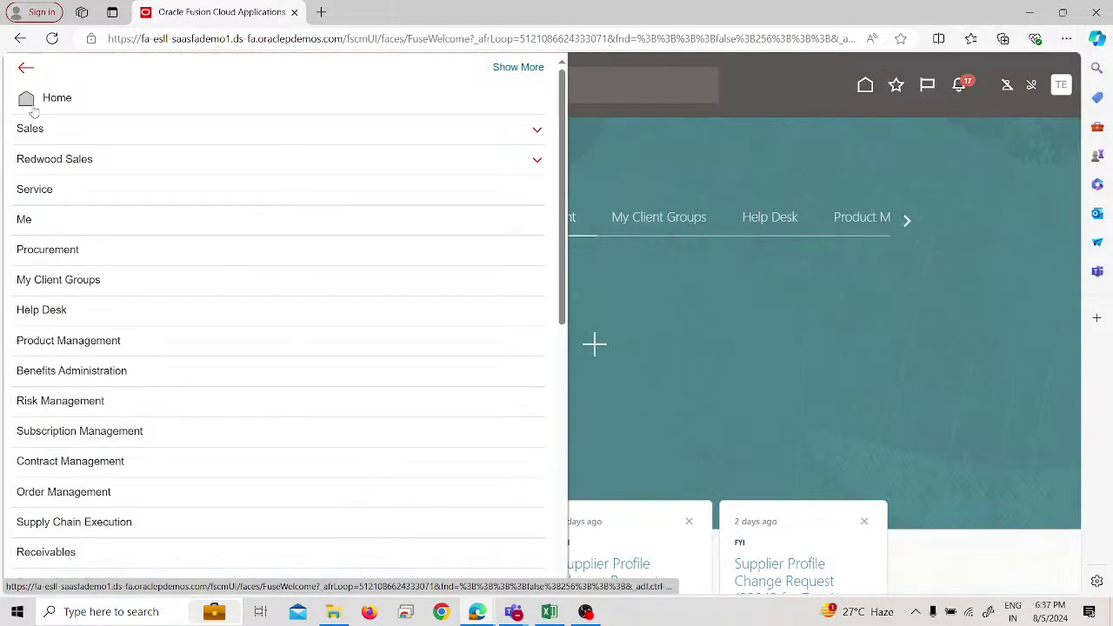
{"action": "scroll", "coordinate": [57, 260], "scroll_direction": "down", "scroll_amount": 1}
{"action": "scroll", "coordinate": [58, 260], "scroll_direction": "down", "scroll_amount": 6}
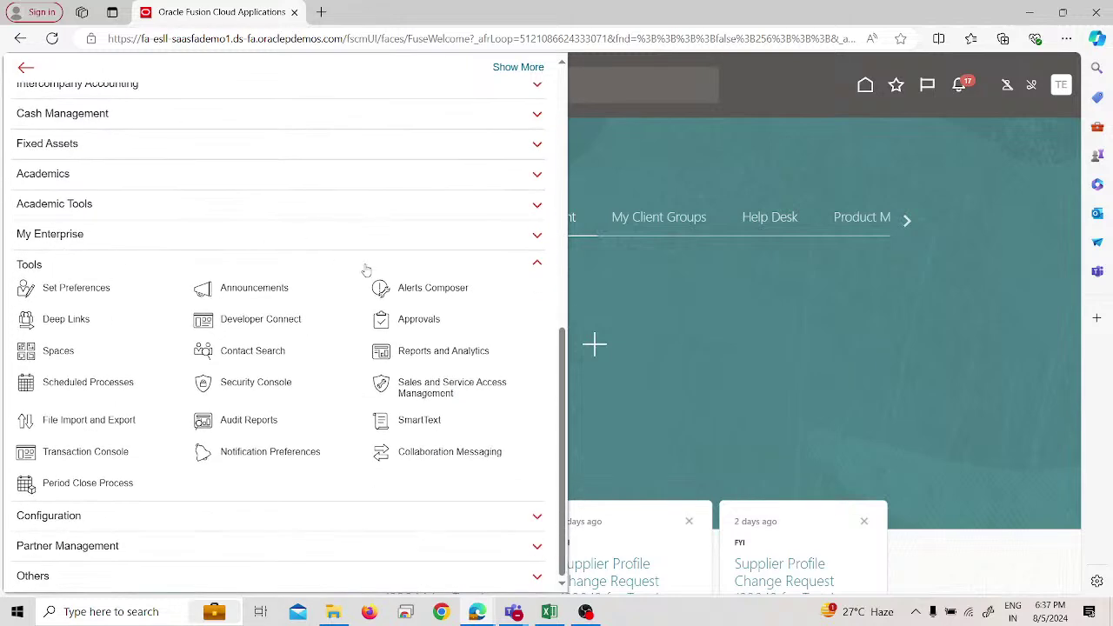
{"action": "left_click", "coordinate": [360, 275]}
{"action": "scroll", "coordinate": [361, 277], "scroll_direction": "up", "scroll_amount": 4}
{"action": "scroll", "coordinate": [361, 278], "scroll_direction": "up", "scroll_amount": 2}
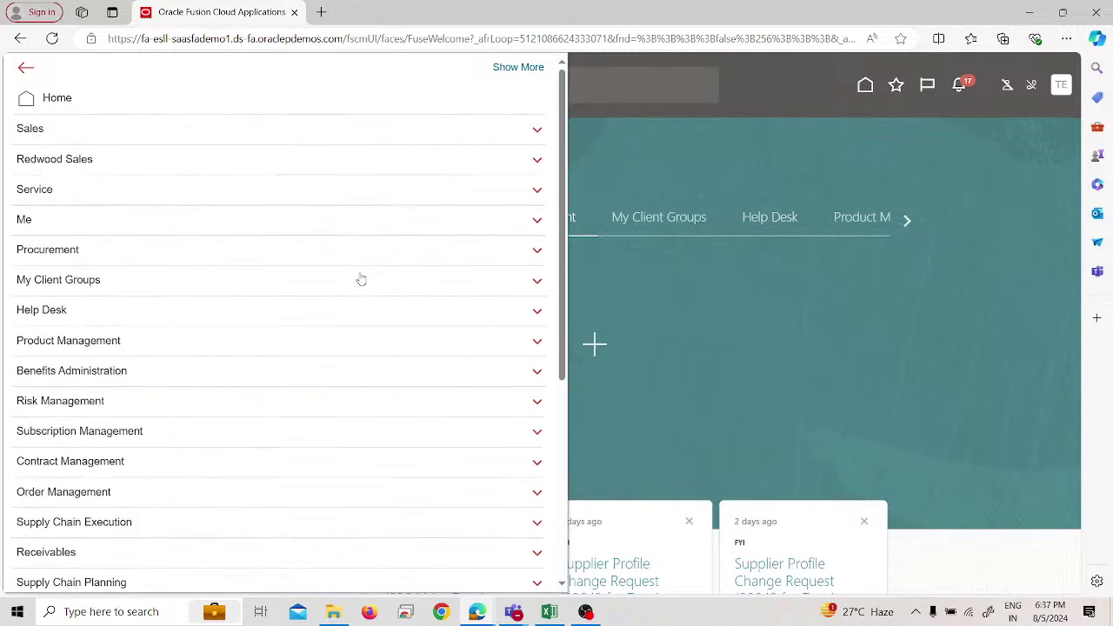
{"action": "left_click", "coordinate": [829, 158]}
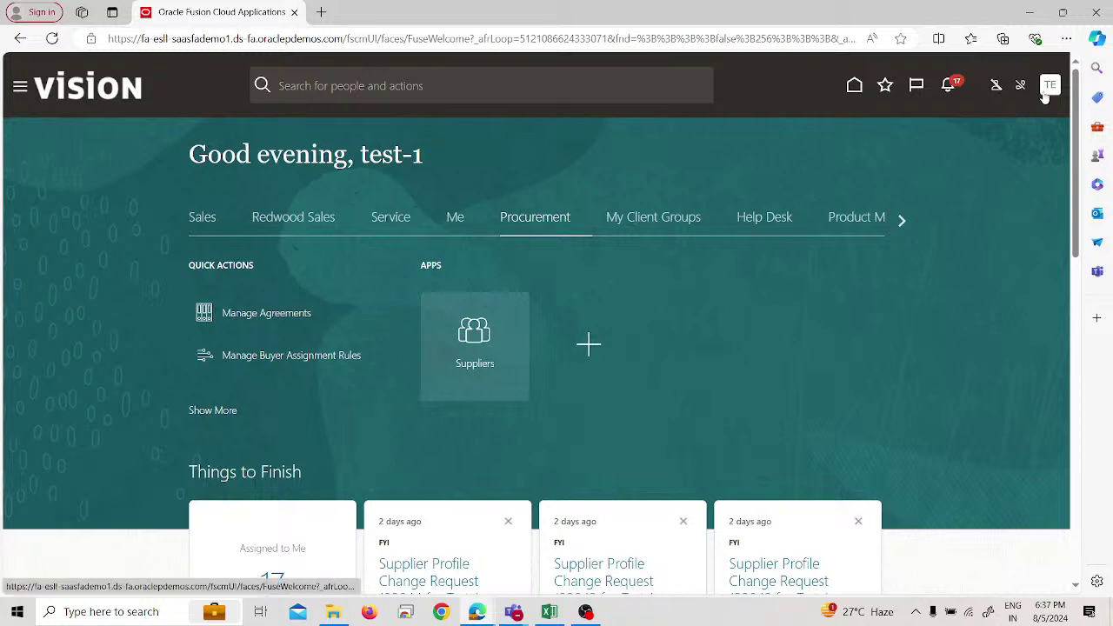
Sign out of the application from the user menu and confirm.
{"action": "left_click", "coordinate": [1044, 92]}
{"action": "left_click", "coordinate": [1009, 121]}
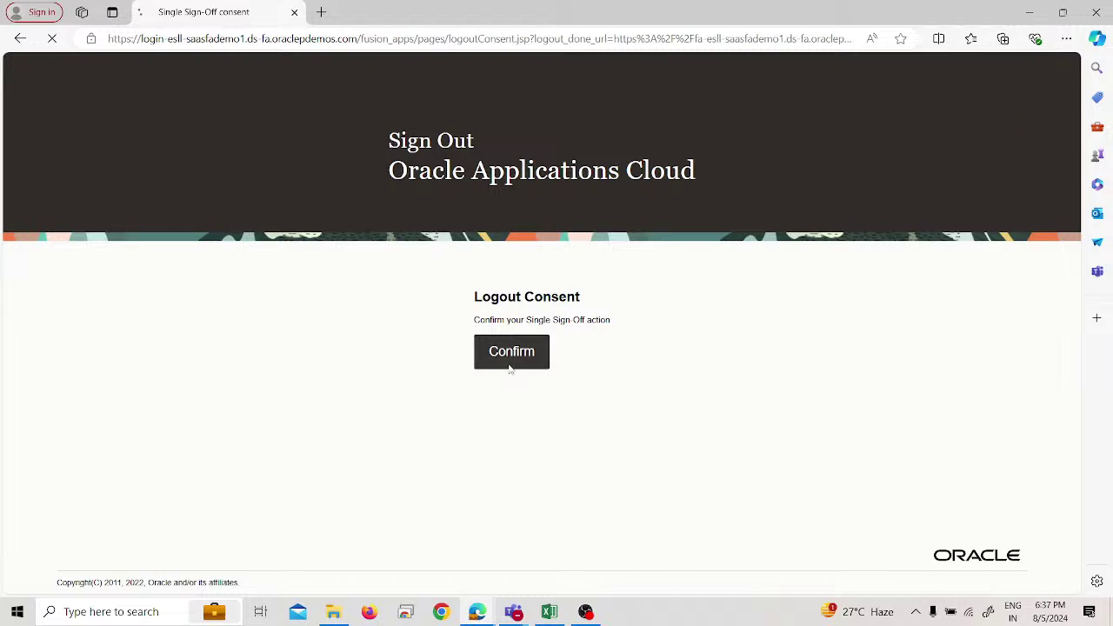
{"action": "left_click", "coordinate": [511, 366]}
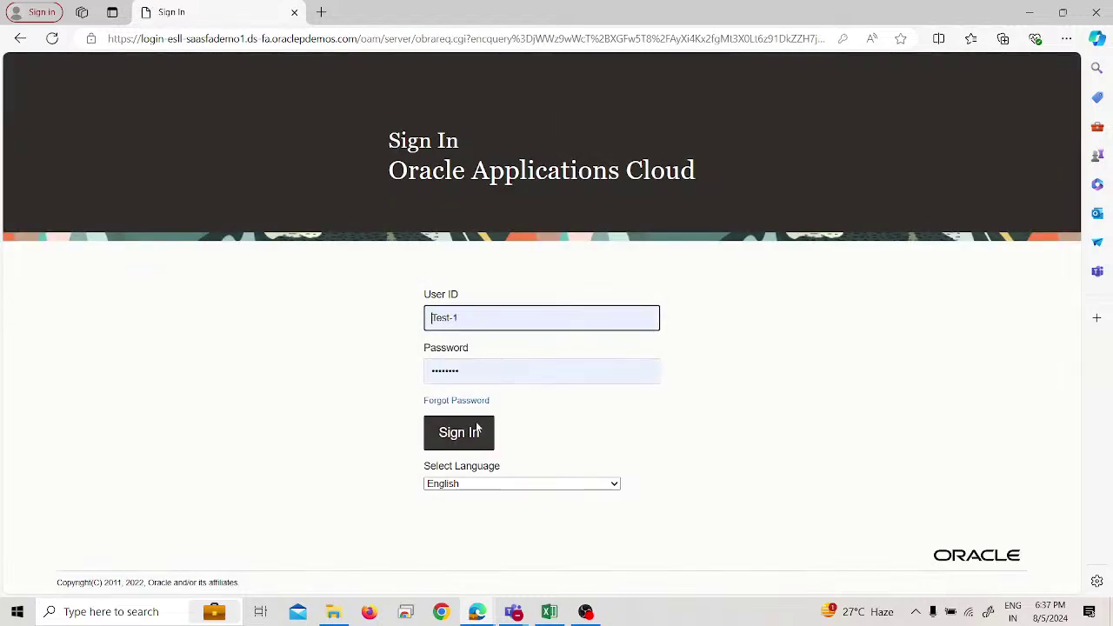
Sign back in as the test user and expand Payables in the Navigator to see Dashboard, Invoices and Payments.
{"action": "left_click", "coordinate": [477, 431]}
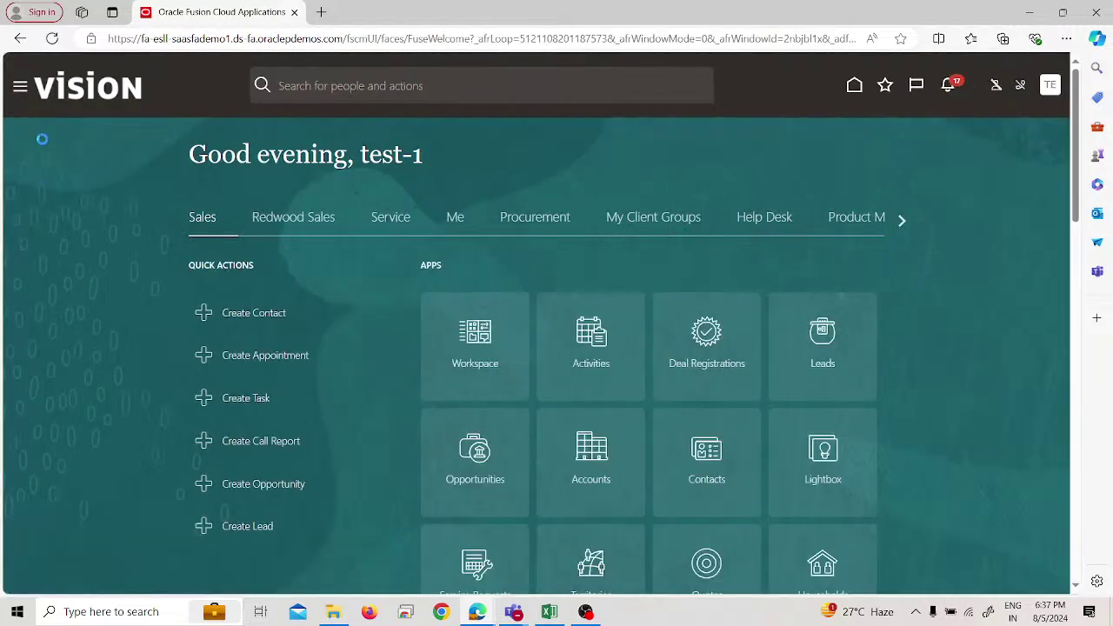
{"action": "left_click", "coordinate": [26, 96]}
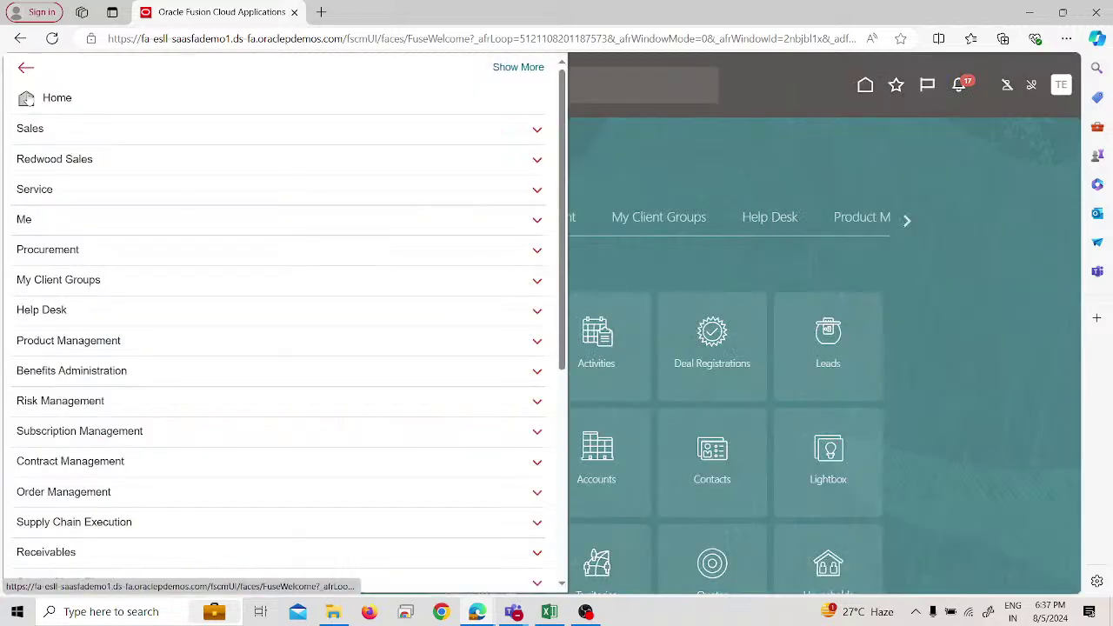
{"action": "scroll", "coordinate": [248, 311], "scroll_direction": "down", "scroll_amount": 1}
{"action": "scroll", "coordinate": [249, 310], "scroll_direction": "down", "scroll_amount": 3}
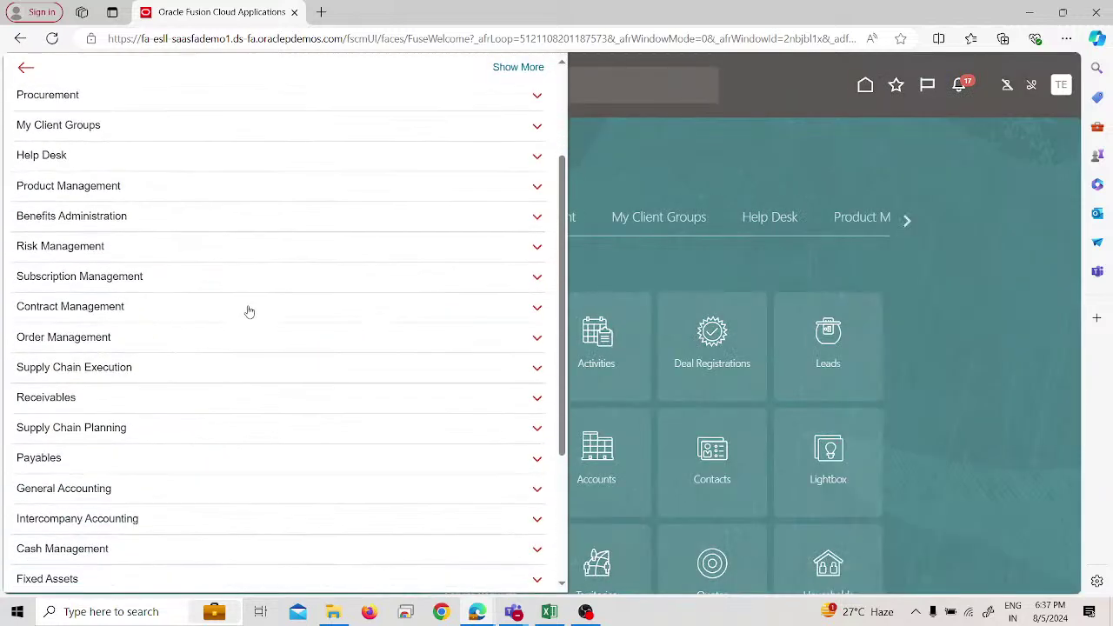
{"action": "left_click", "coordinate": [139, 405]}
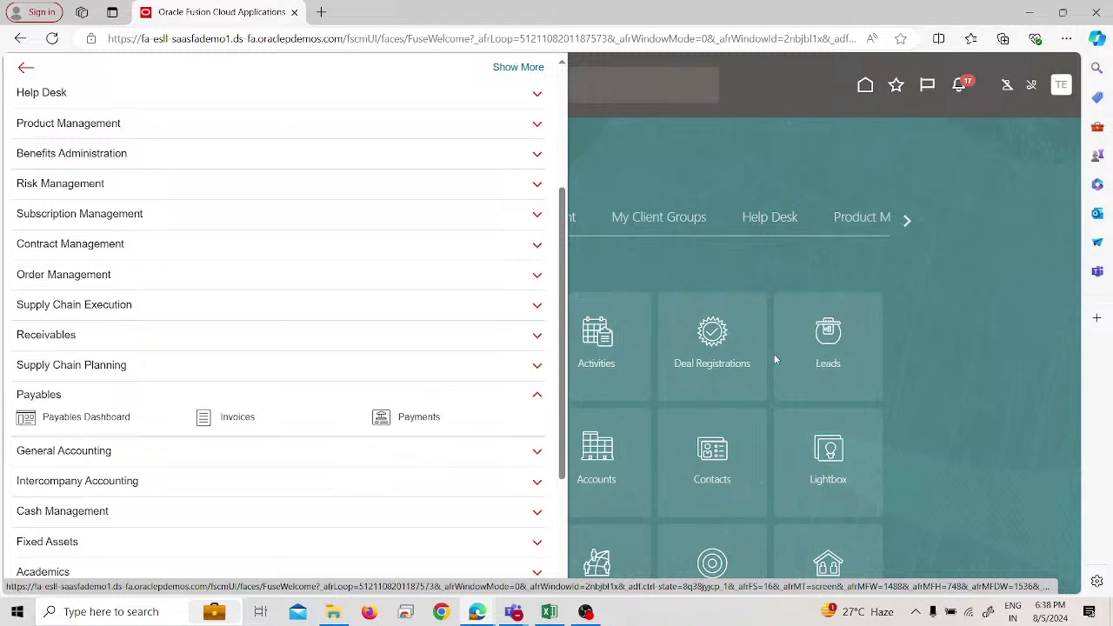
{"action": "left_click", "coordinate": [899, 272]}
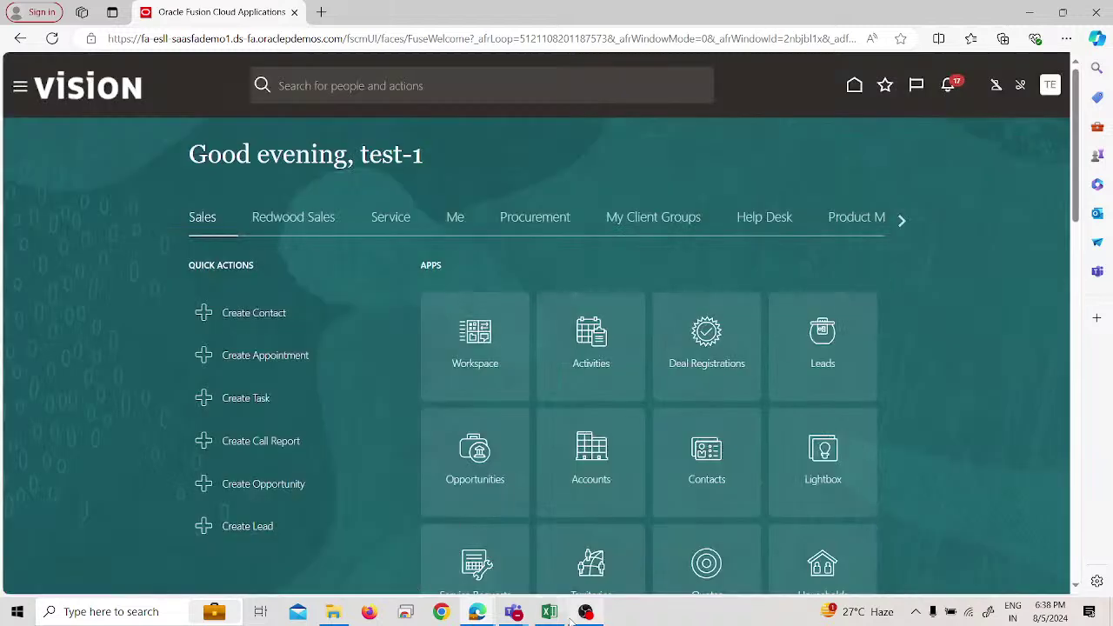
Check the OBS Studio window, then bring the YouTube Studio live-streaming page to the front.
{"action": "mouse_move", "coordinate": [583, 616]}
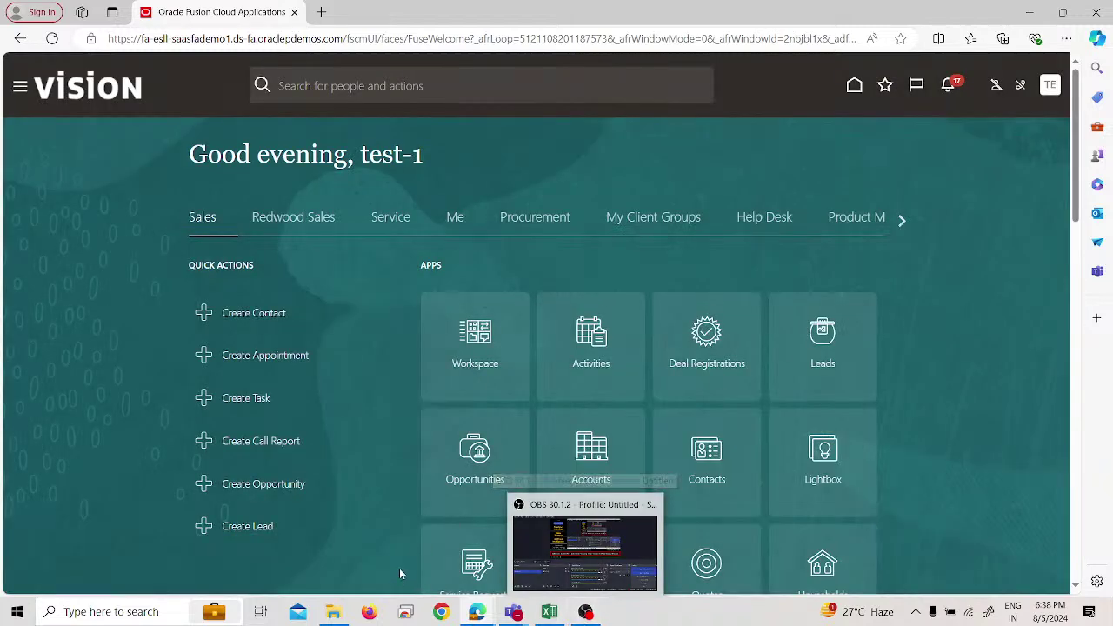
{"action": "left_click", "coordinate": [585, 611]}
{"action": "mouse_move", "coordinate": [514, 612]}
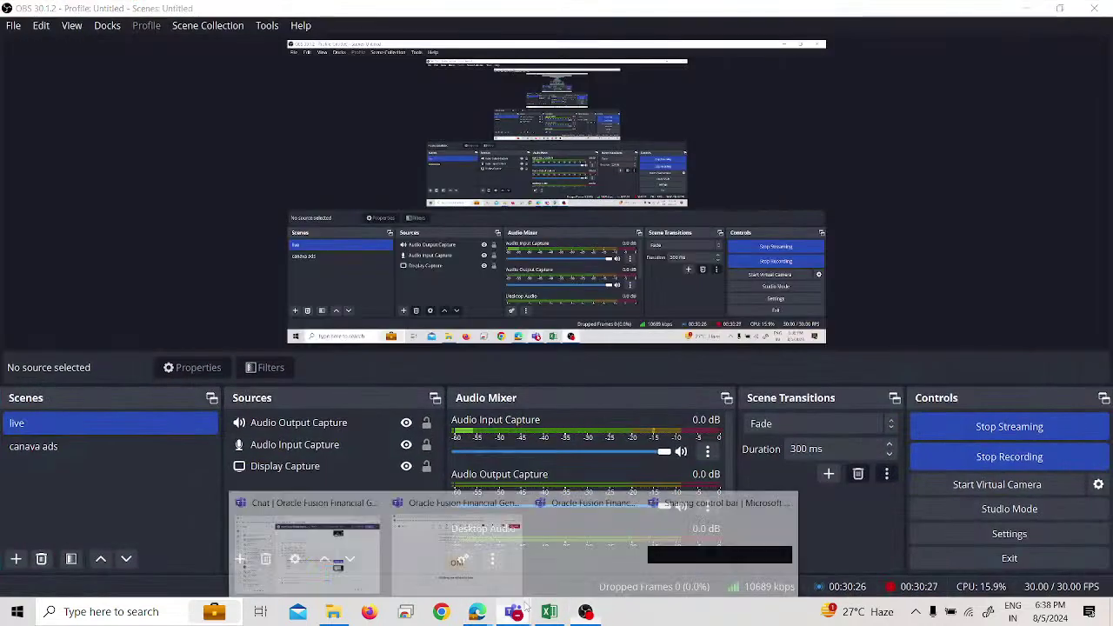
{"action": "mouse_move", "coordinate": [477, 612]}
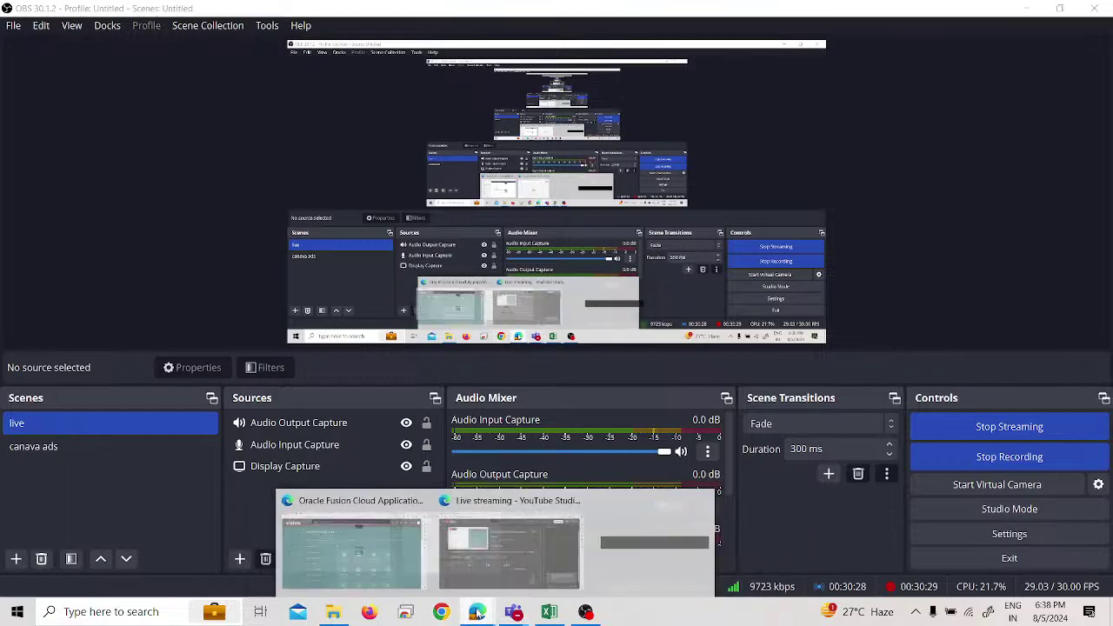
{"action": "left_click", "coordinate": [552, 548]}
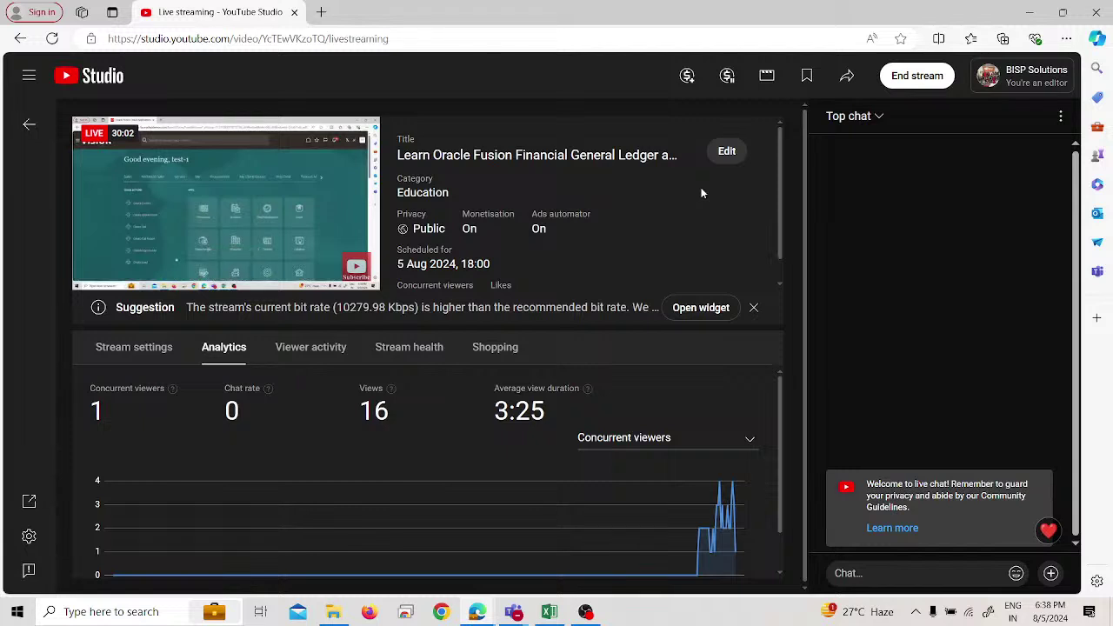
End the YouTube live stream, confirm it, and dismiss the Stream Finished summary.
{"action": "left_click", "coordinate": [929, 84]}
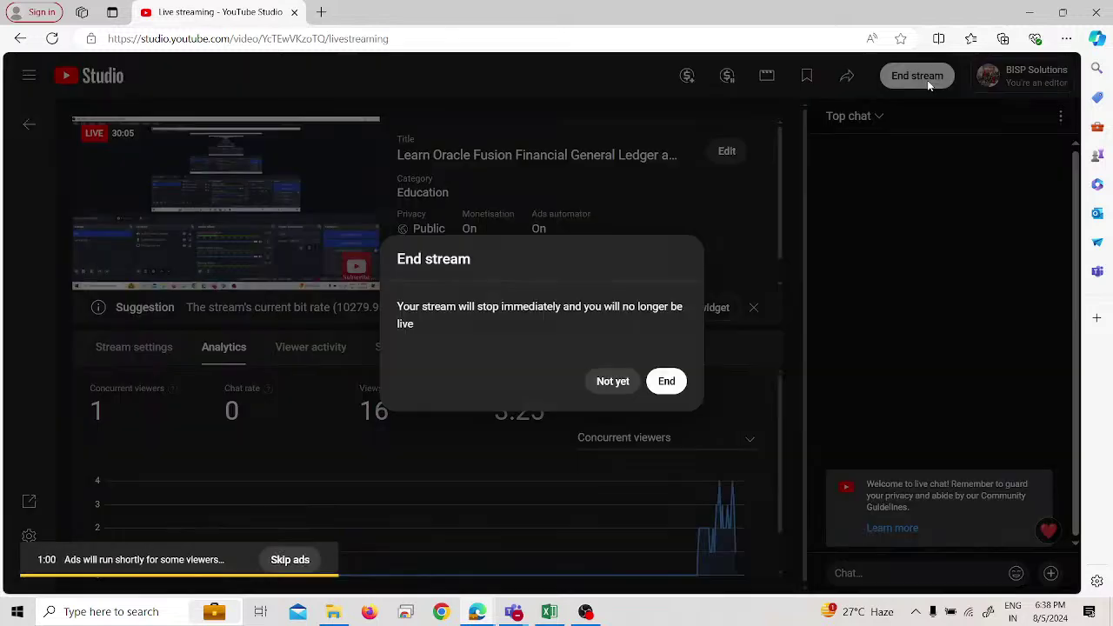
{"action": "left_click", "coordinate": [661, 384]}
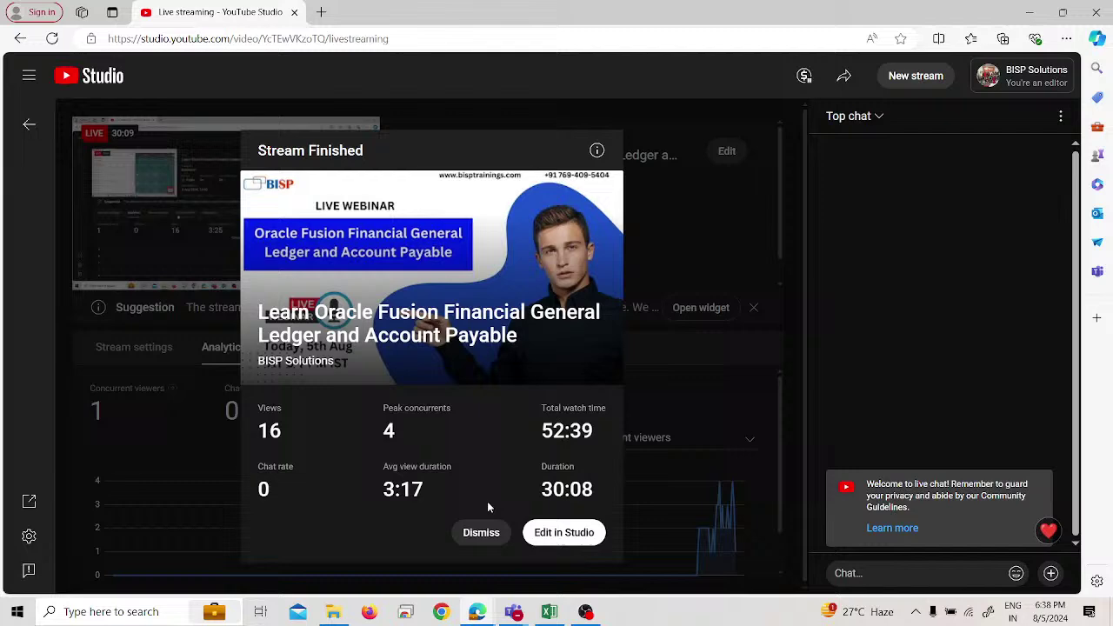
{"action": "left_click", "coordinate": [483, 531]}
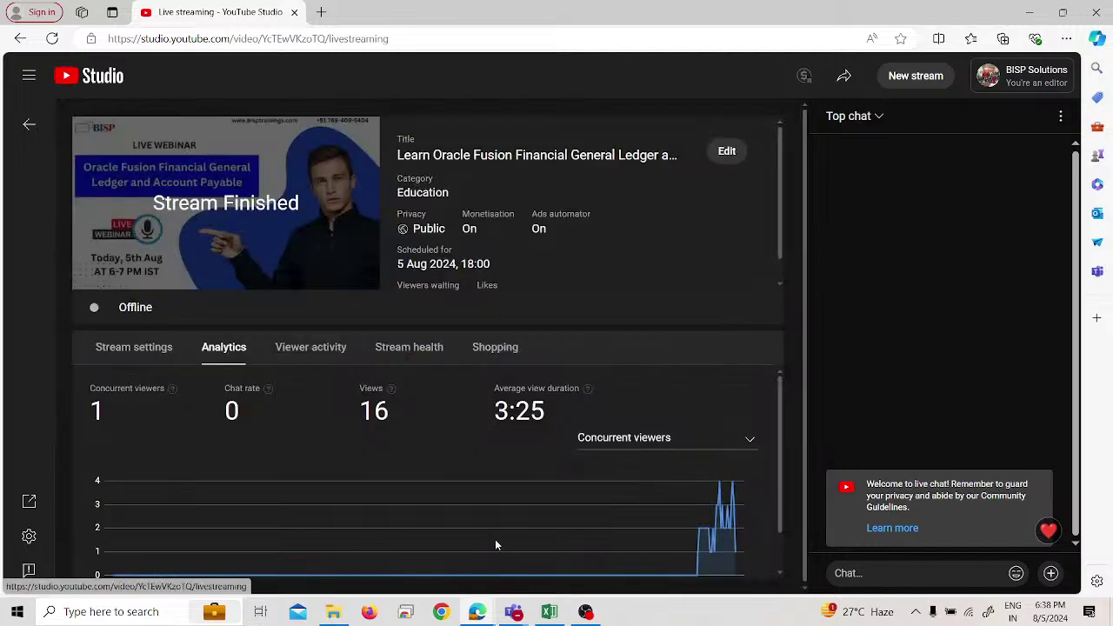
{"action": "mouse_move", "coordinate": [513, 613]}
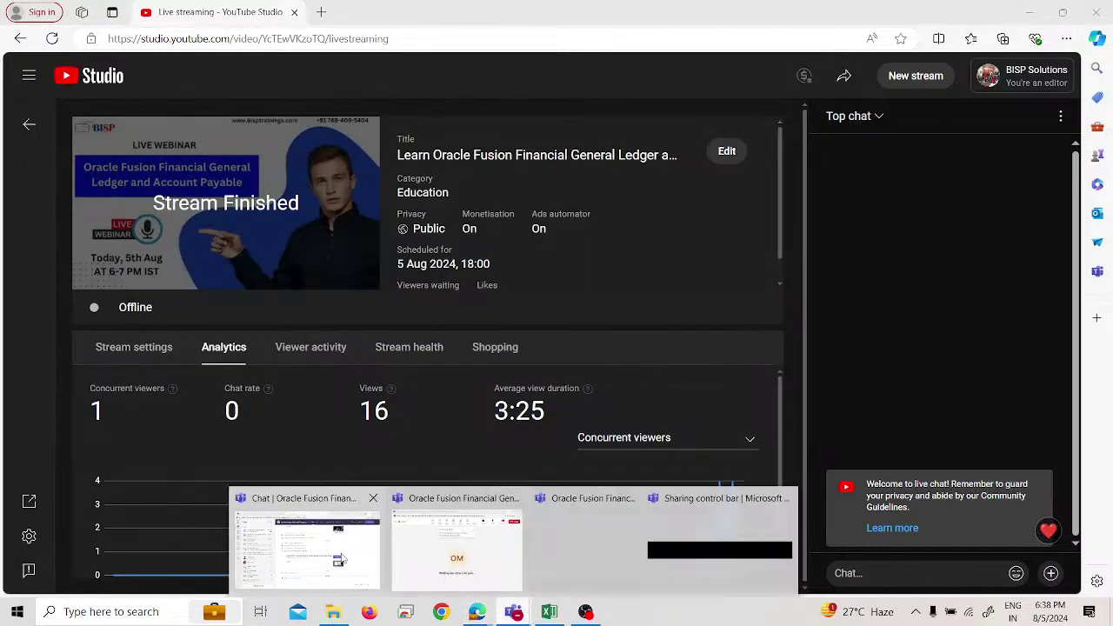